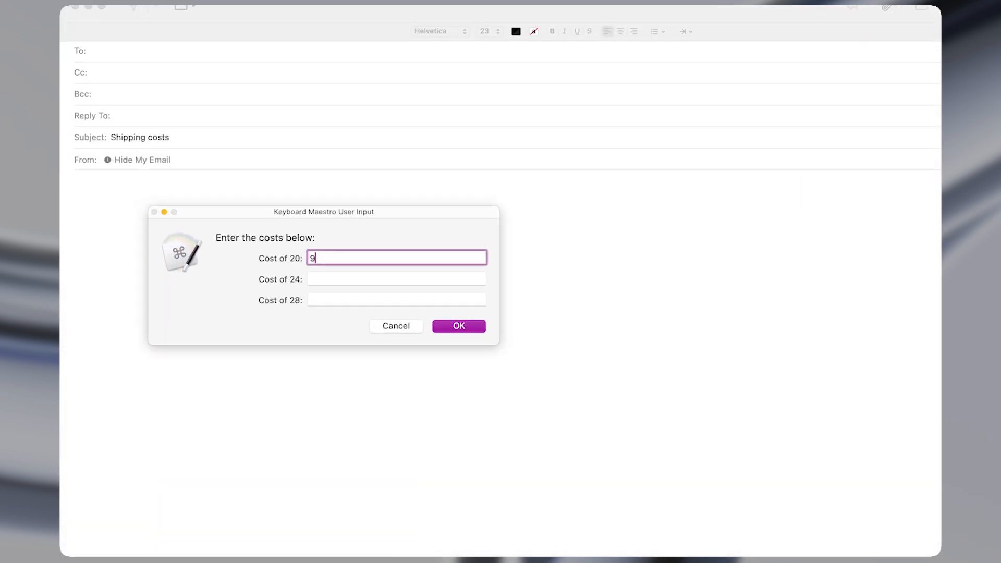
Step: Enter 900, 1000 and 1100 as the costs of 20, 24 and 28 in the shipping cost prompt and submit them
text(00)
key(Tab)
text(1000)
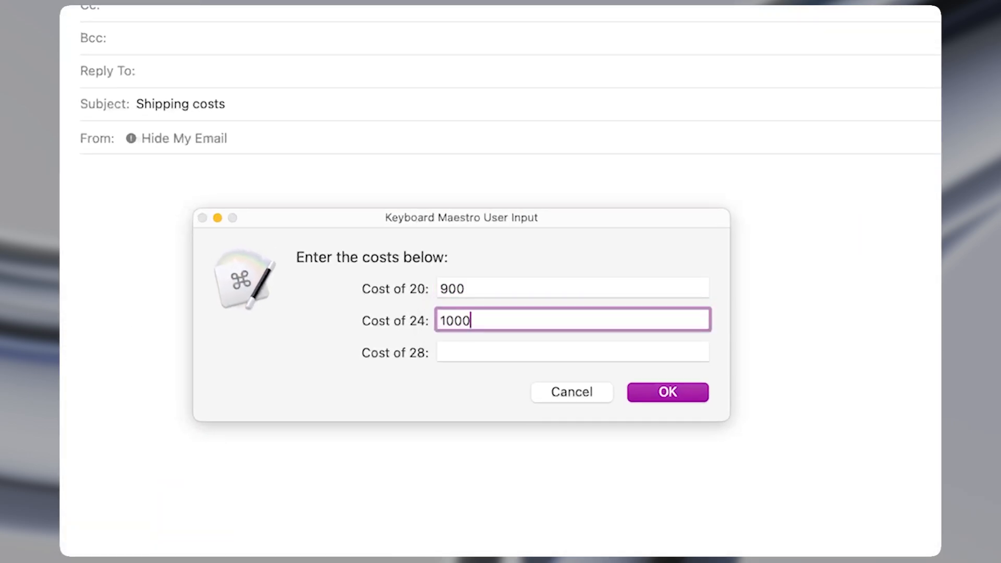
key(Tab)
text(1100)
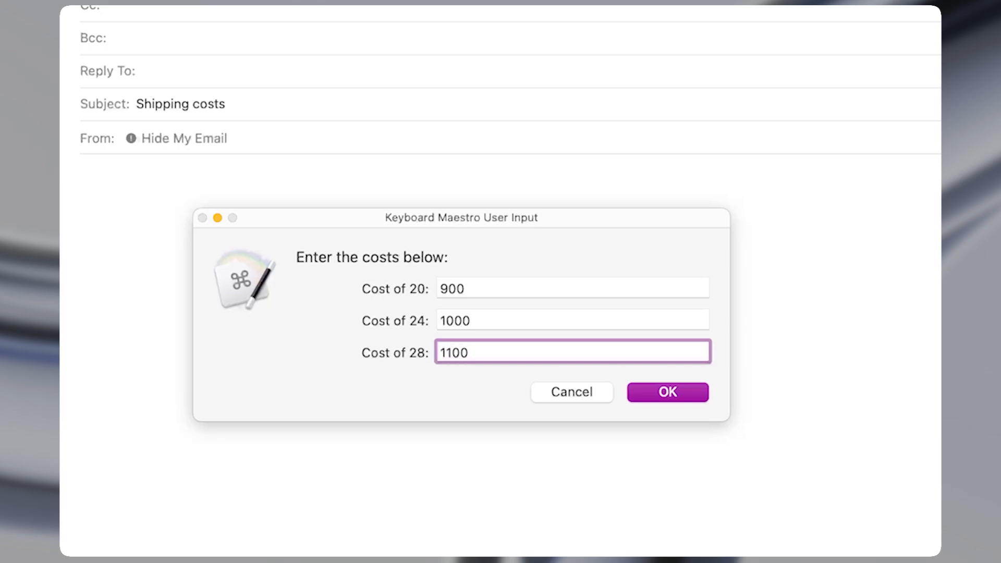
key(Return)
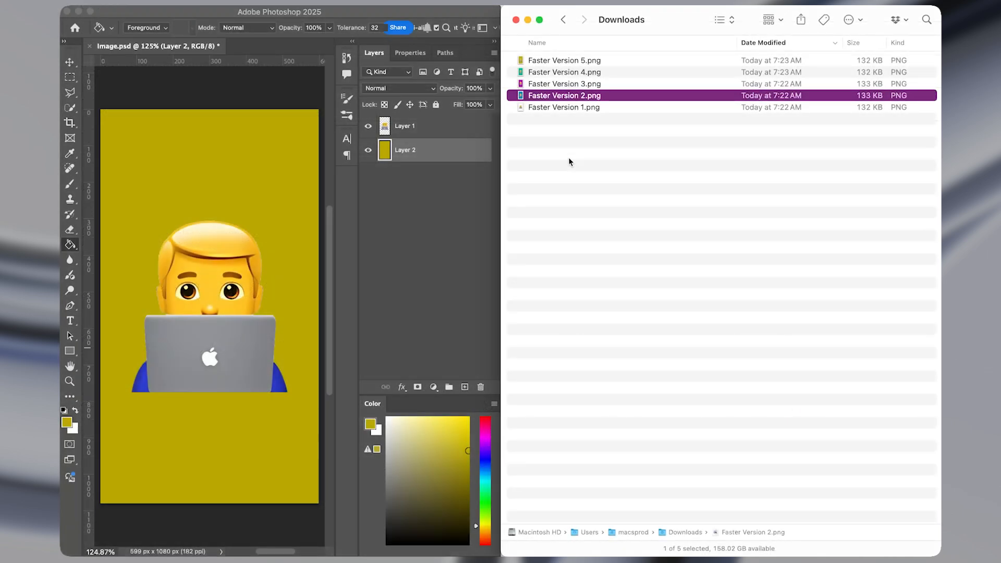
Step: Preview the Faster Version PNG images in the Downloads folder one after another
key(Down)
key(space)
key(Up)
key(Up)
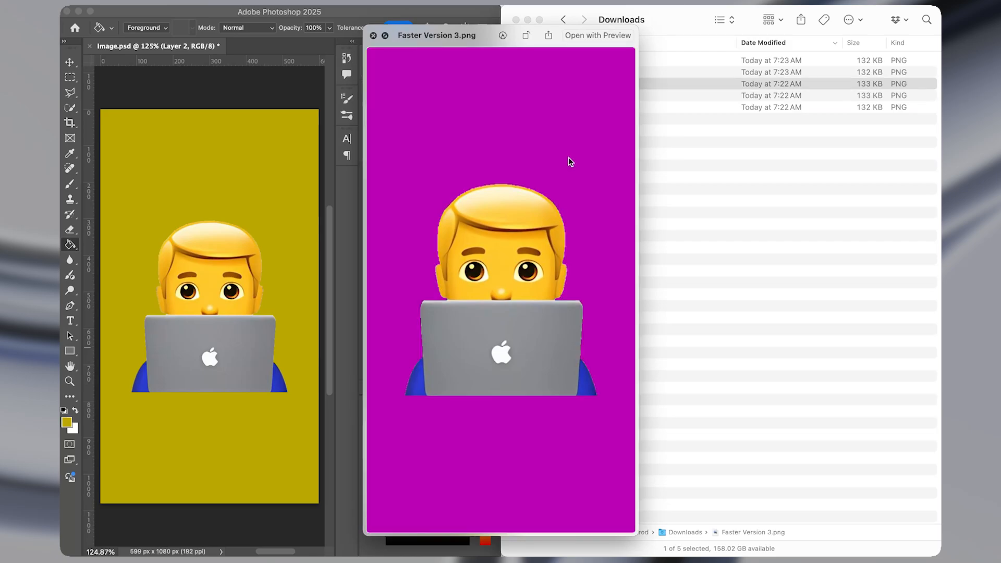
key(Up)
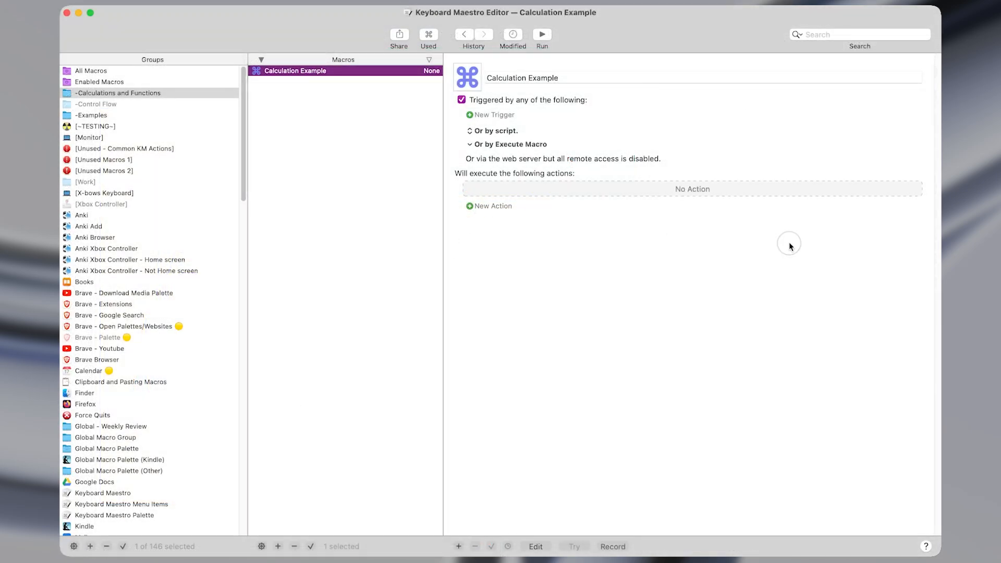
Step: Add a Set Variable to Calculation action to the Calculation Example macro and name its variable Example
key(super+shift+f)
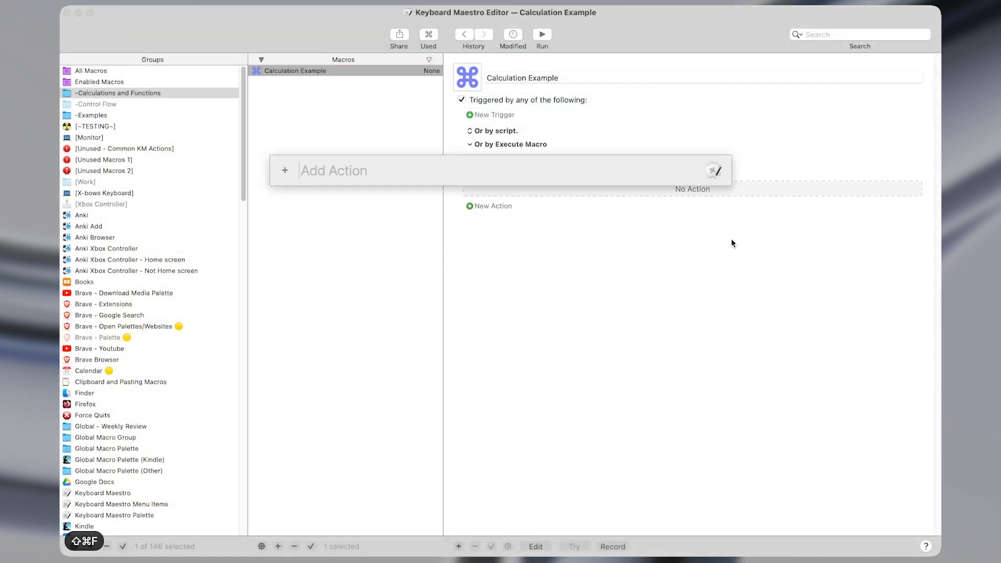
text(set)
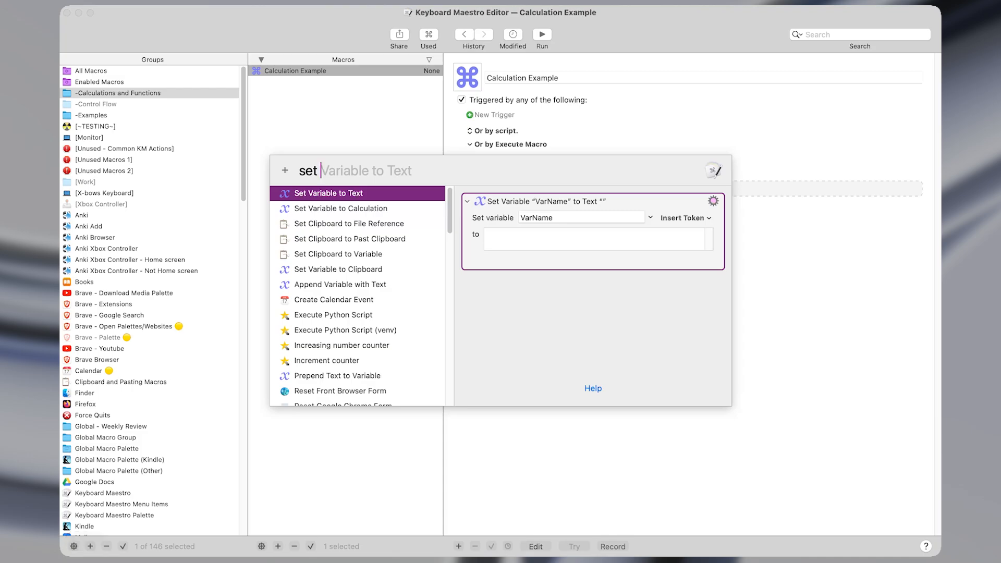
key(Down)
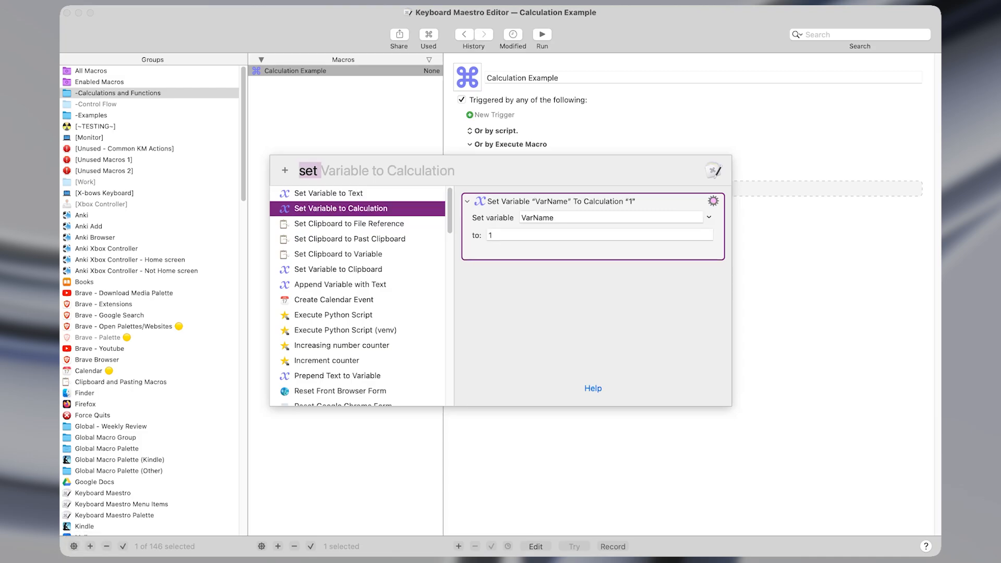
key(Return)
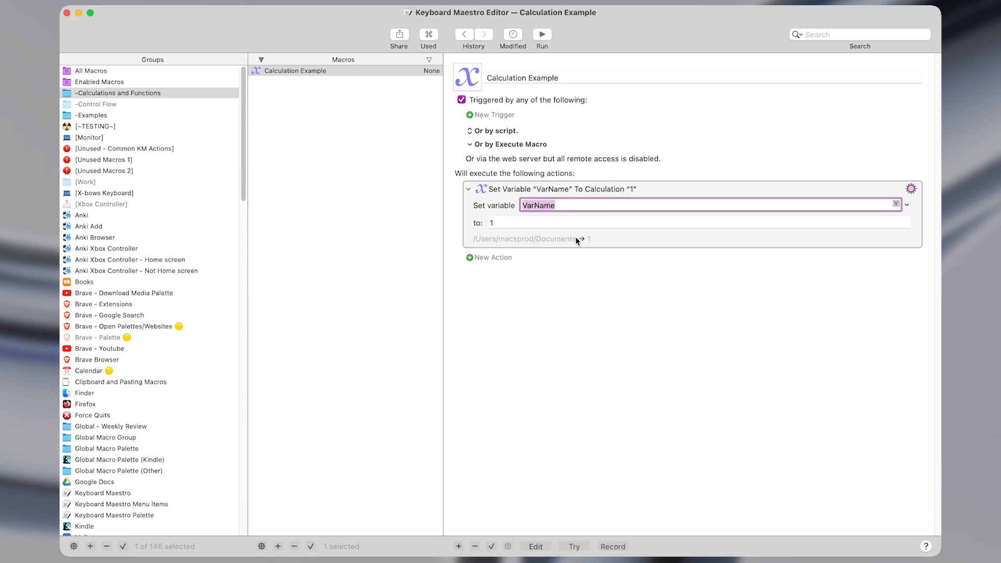
text(Ex)
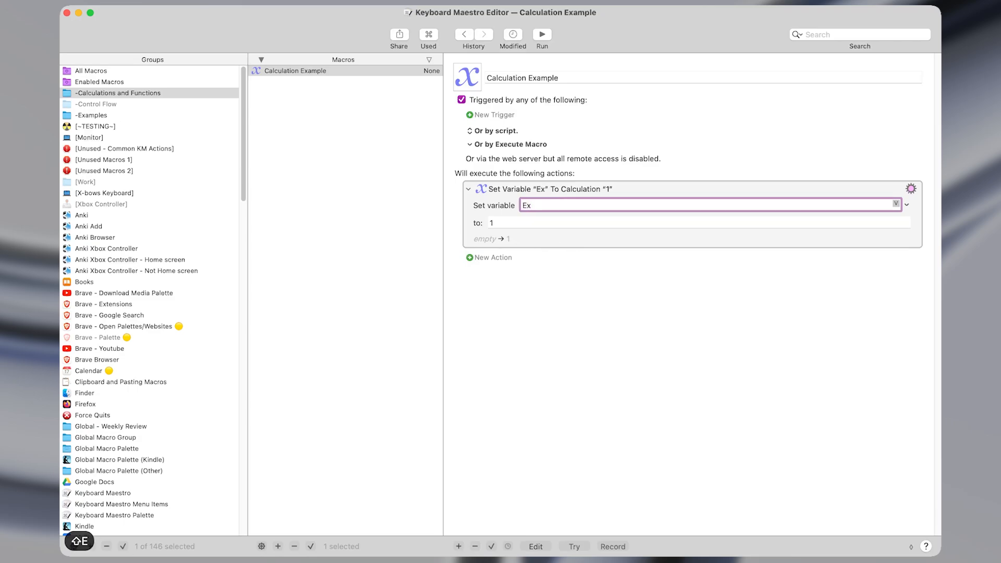
text(ample)
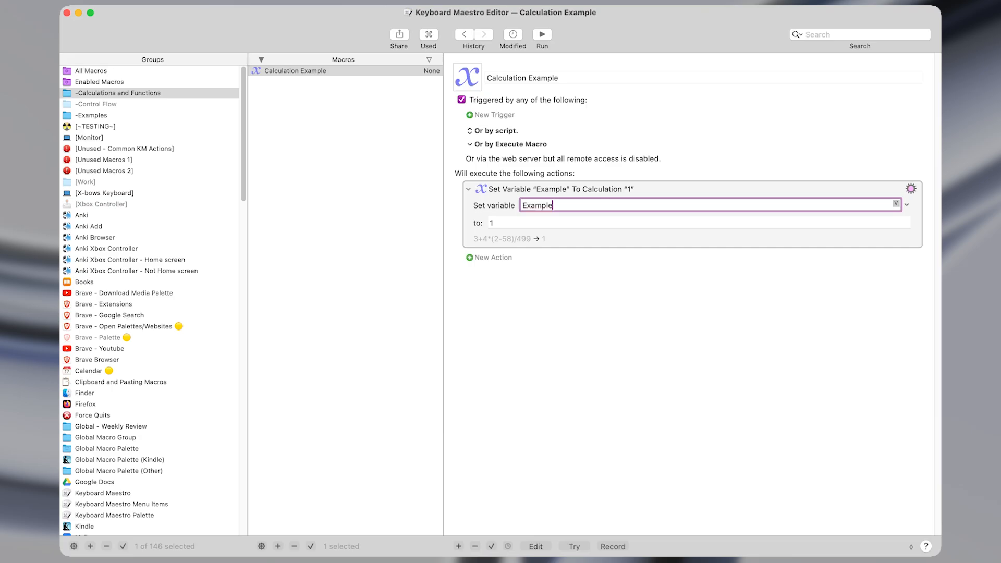
Step: Set the Example variable's calculation to 3 and try out the action
key(shift+super+Left)
click(516, 225)
key(super+a)
key(BackSpace)
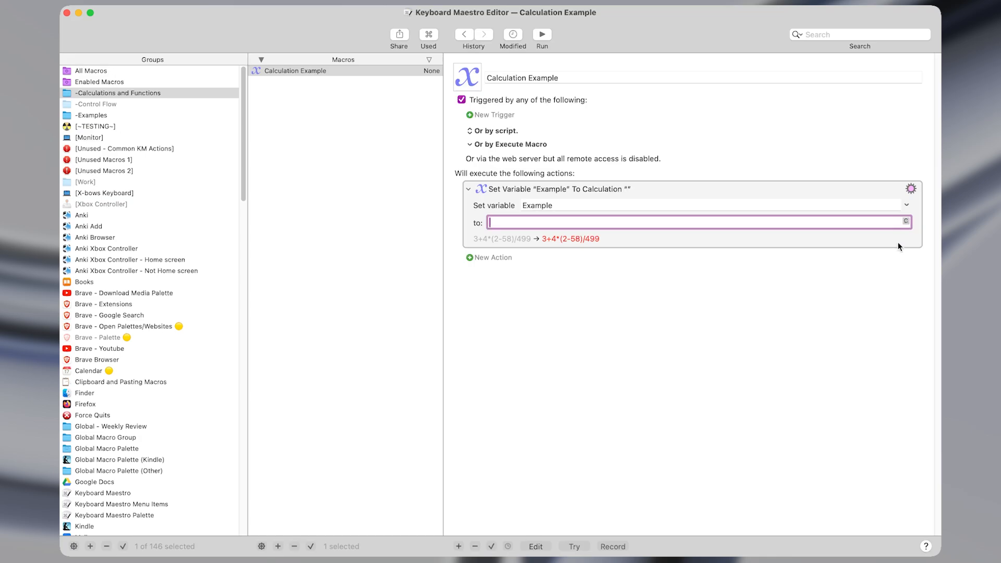
text(3)
click(731, 235)
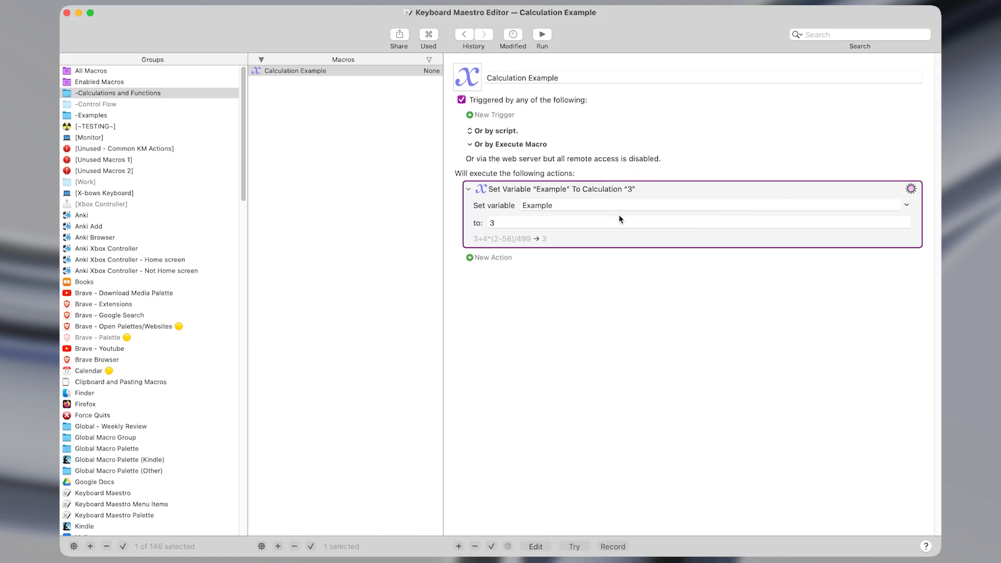
key(shift+super+t)
Step: Extend the Example variable's calculation to the formula 3+4*(2-58)/99
click(499, 223)
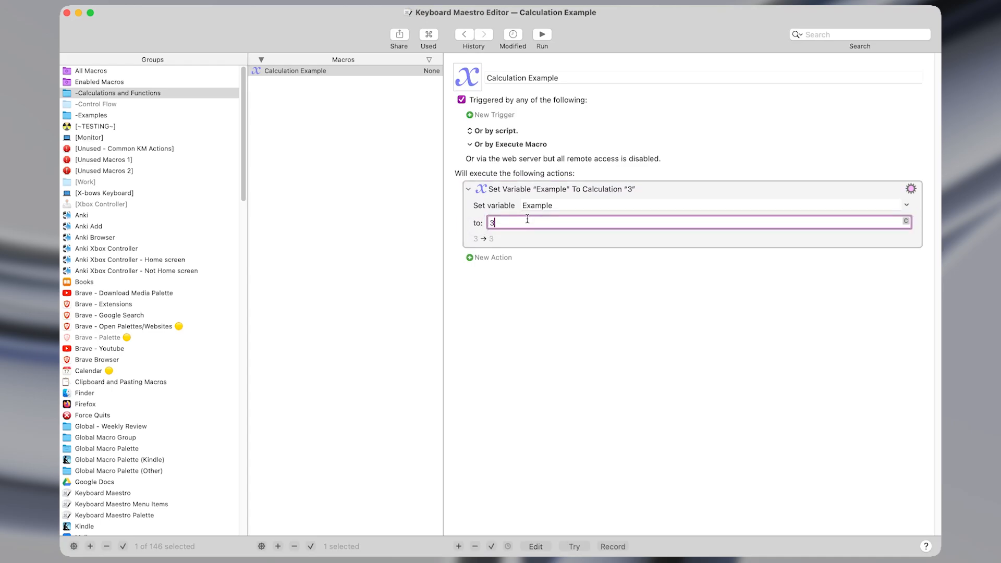
text(+4*(2)
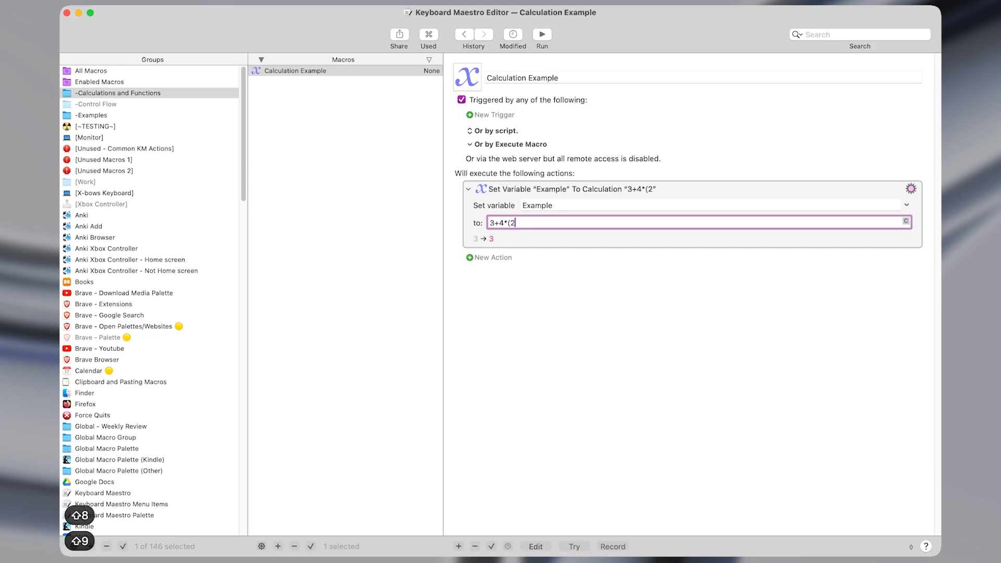
text(-58)/)
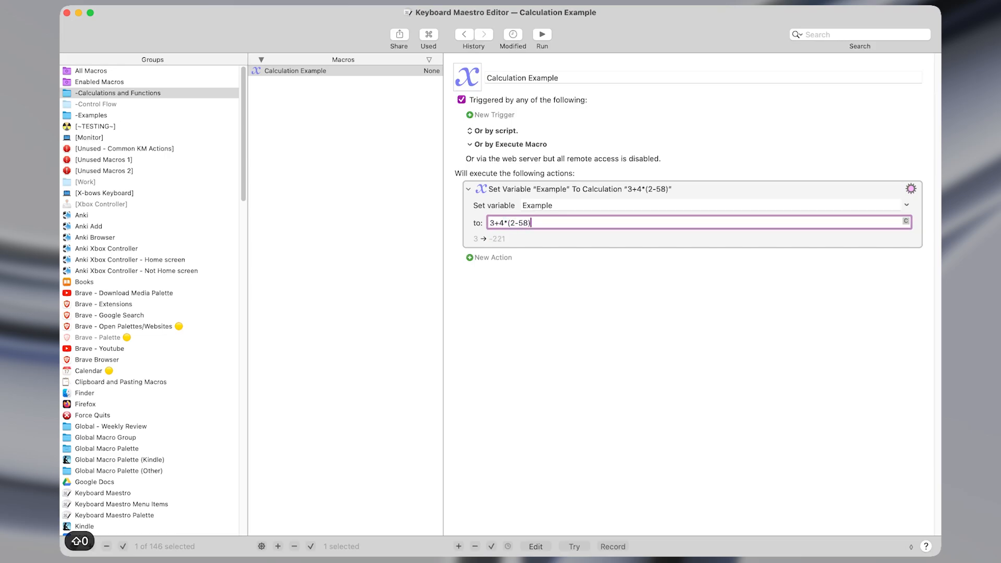
text(99)
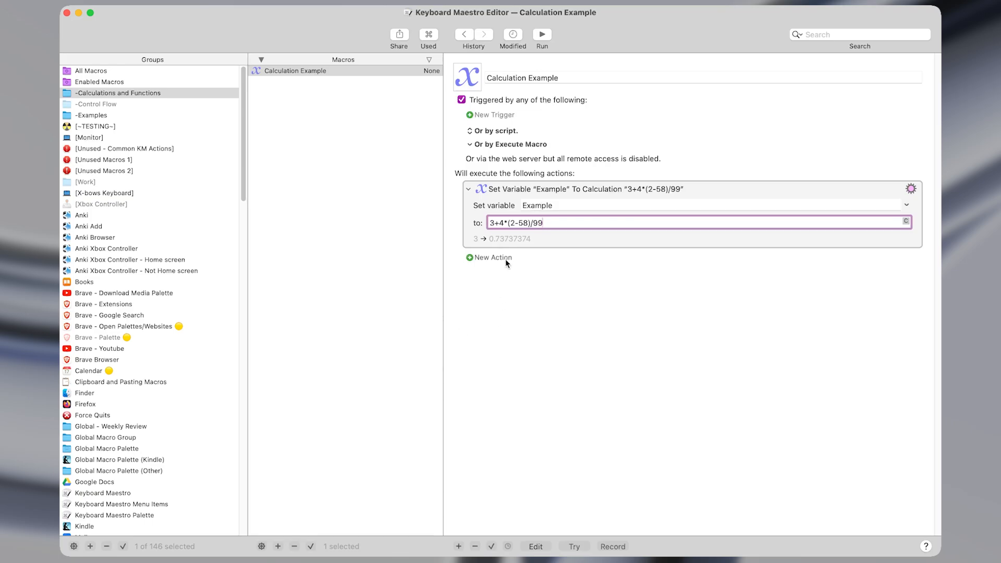
text(a)
click(550, 224)
key(BackSpace)
click(496, 246)
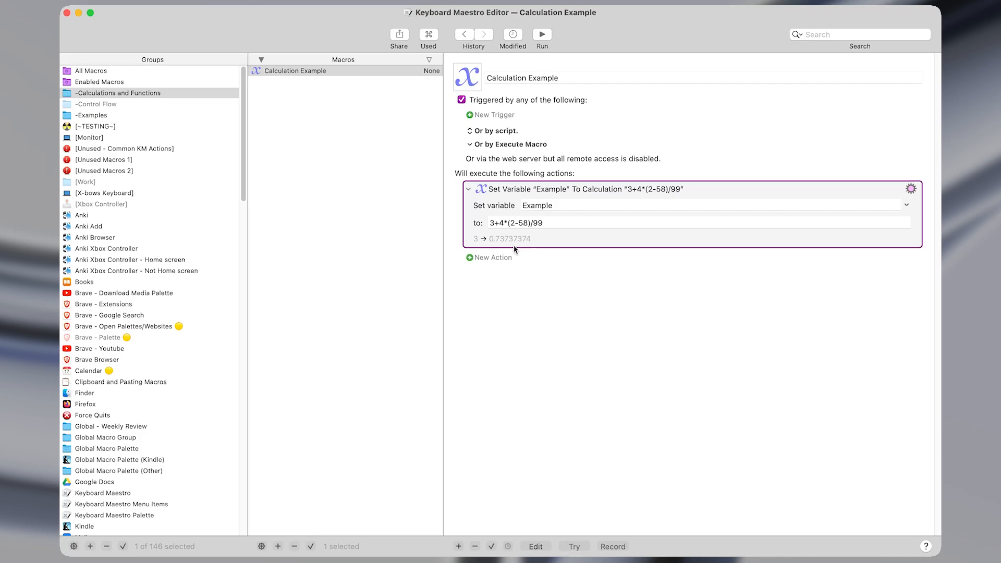
Step: Switch to the browser and examine the unary prefix and Modulo operators on the Keyboard Maestro Calculations wiki page
key(ctrl+alt+x)
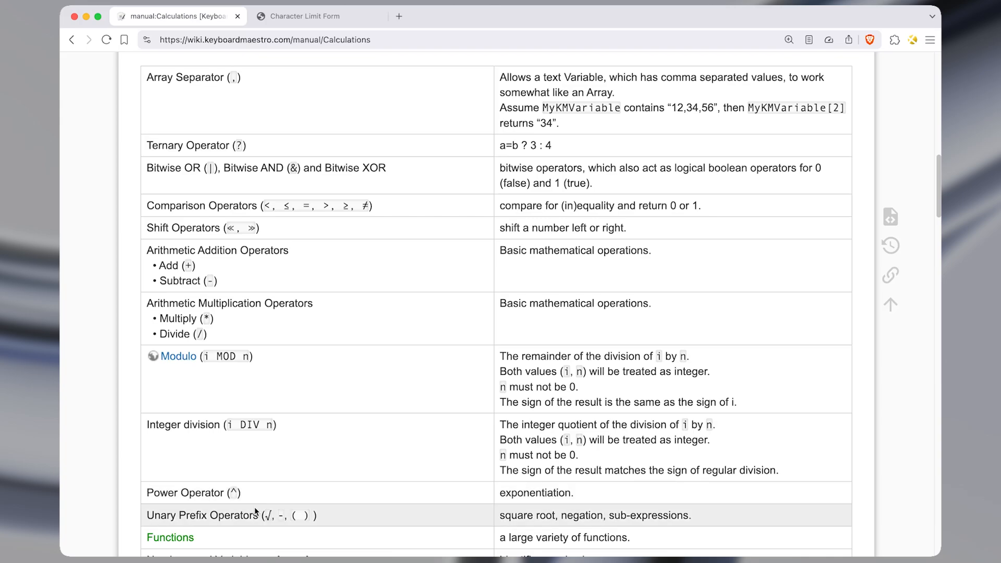
double_click(271, 515)
drag(217, 356, 247, 357)
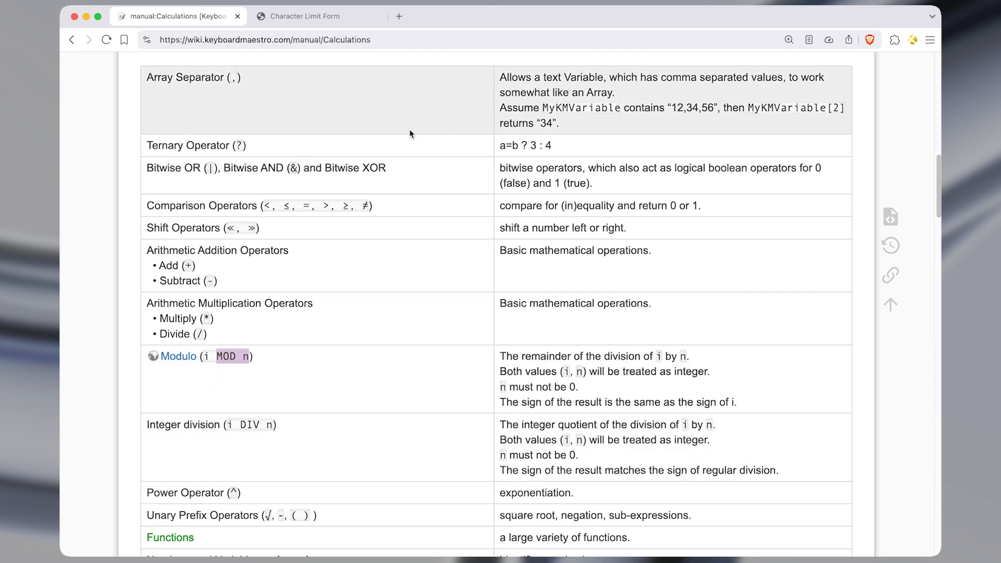
click(371, 131)
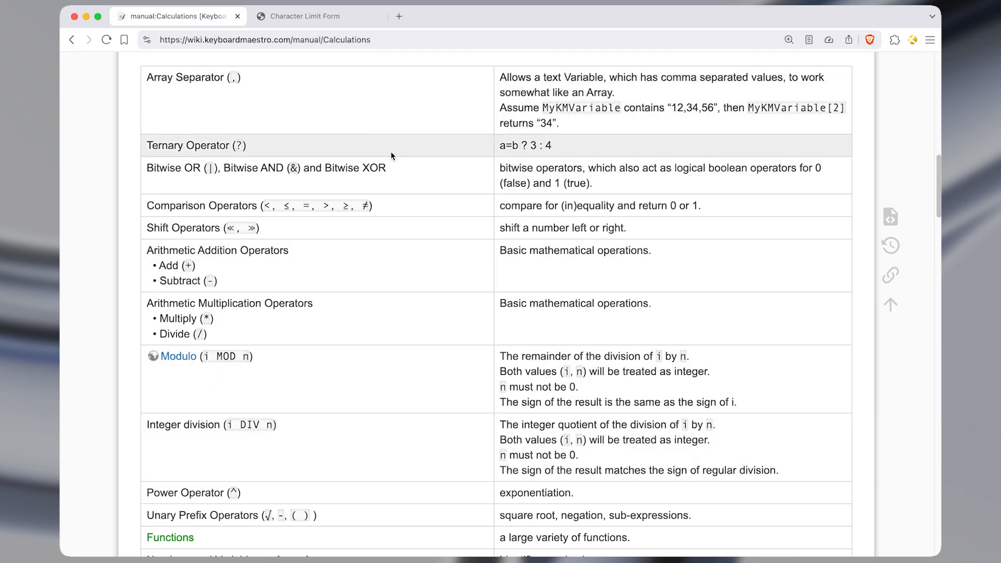
Step: Switch to Keyboard Maestro Editor and add a Set Variable to Text action for the Example variable
key(ctrl+alt+w)
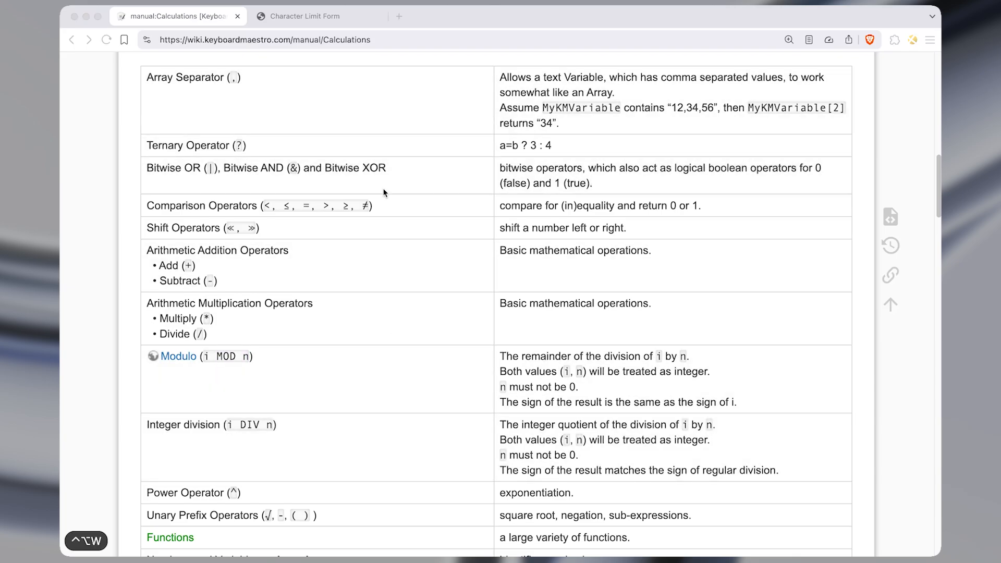
key(shift+super+f)
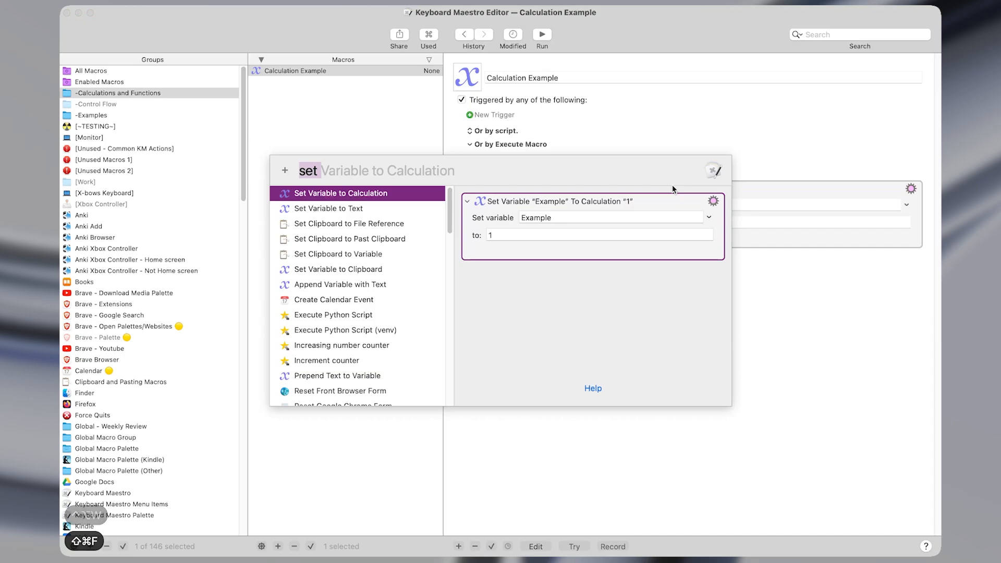
key(Down)
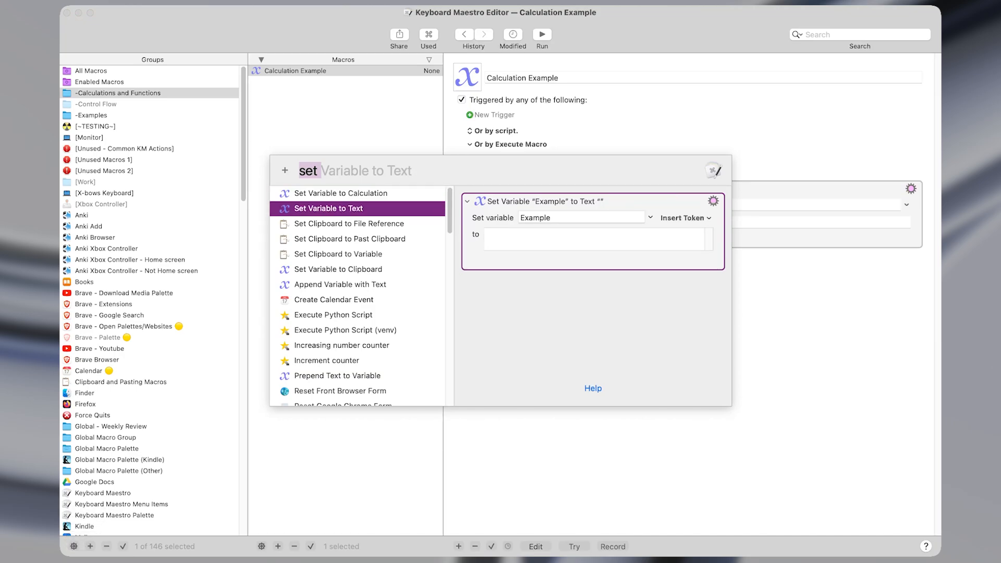
key(Return)
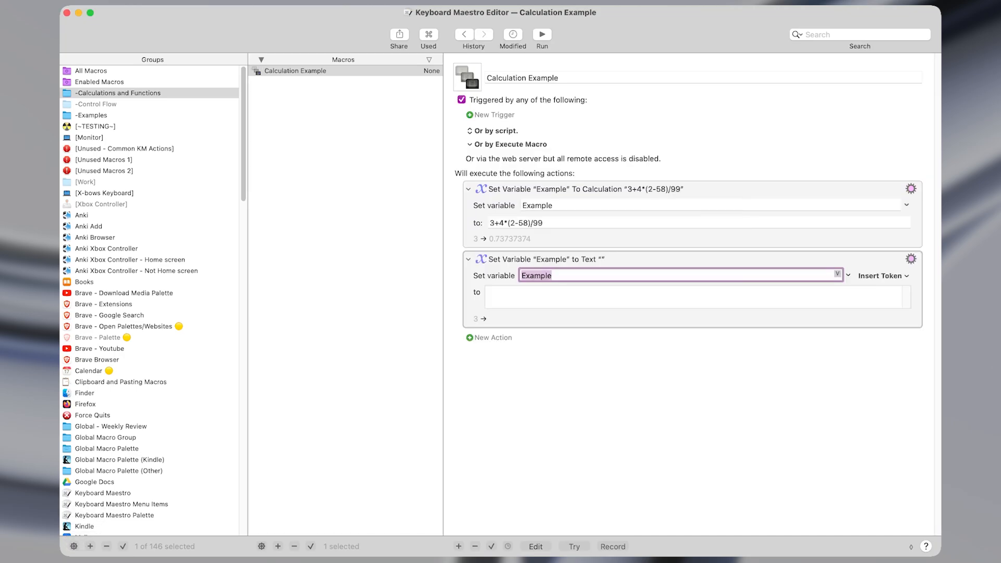
click(774, 294)
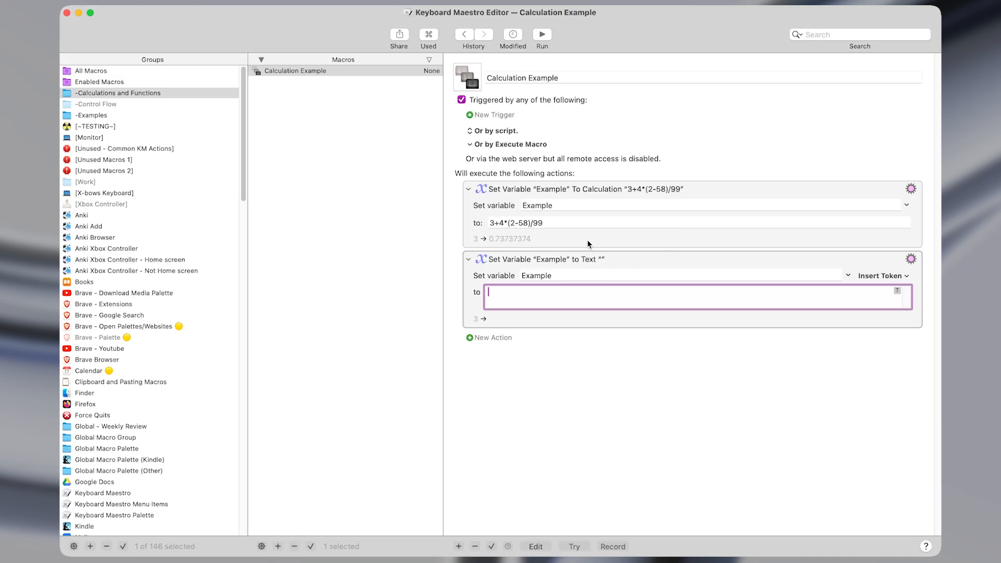
Step: Copy the formula 3+4*(2-58)/99 from the calculation action into the text of the Set Variable to Text action
click(556, 227)
key(cmd+a)
key(cmd+c)
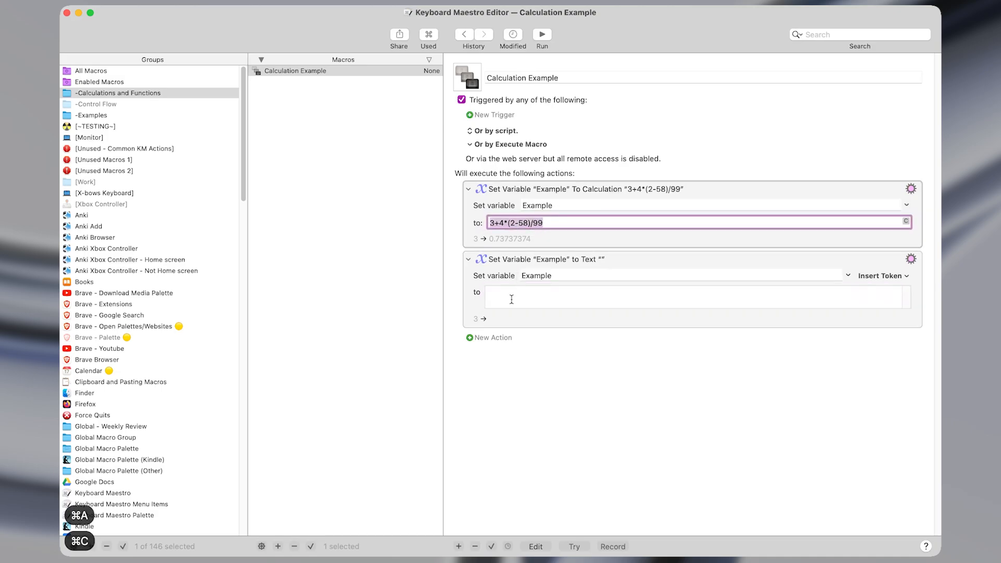
click(511, 299)
key(super+v)
click(515, 315)
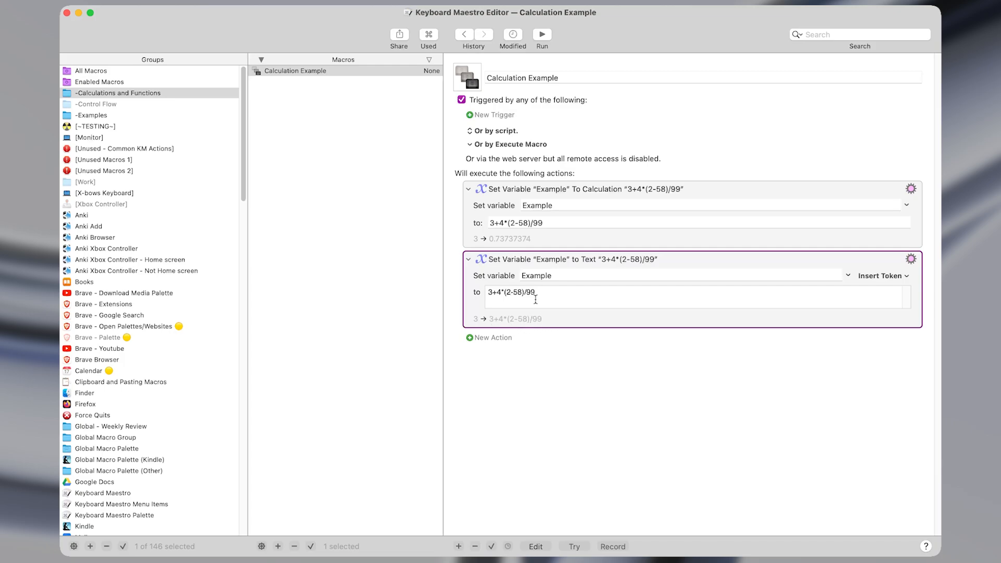
Step: Append "hello" after the formula in the Set Variable to Text action
click(510, 244)
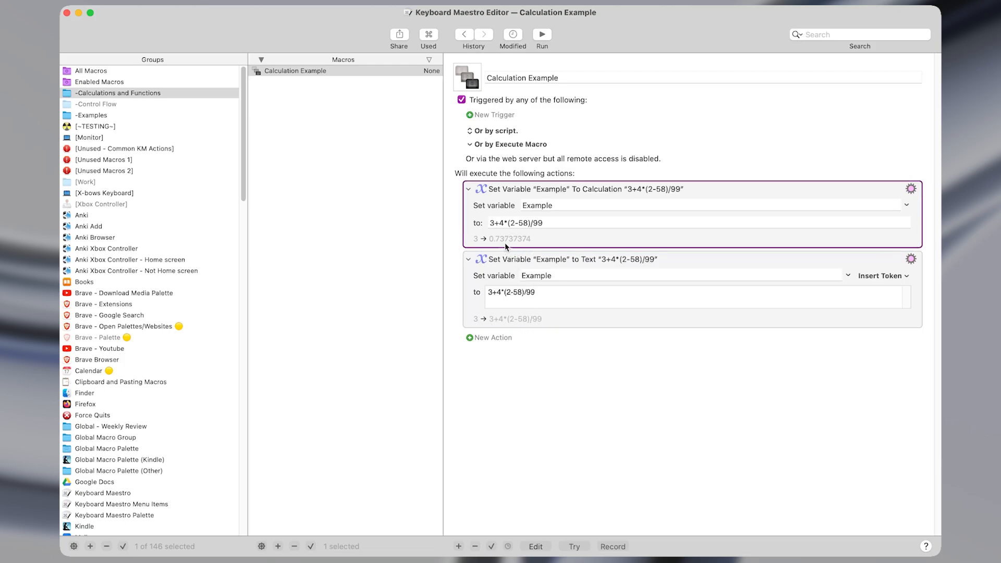
click(546, 294)
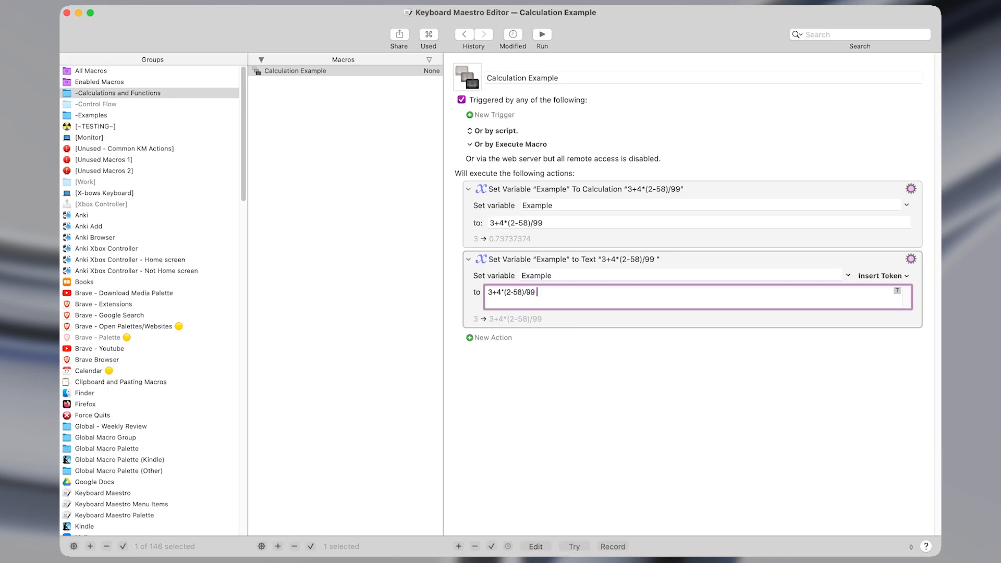
text(hello)
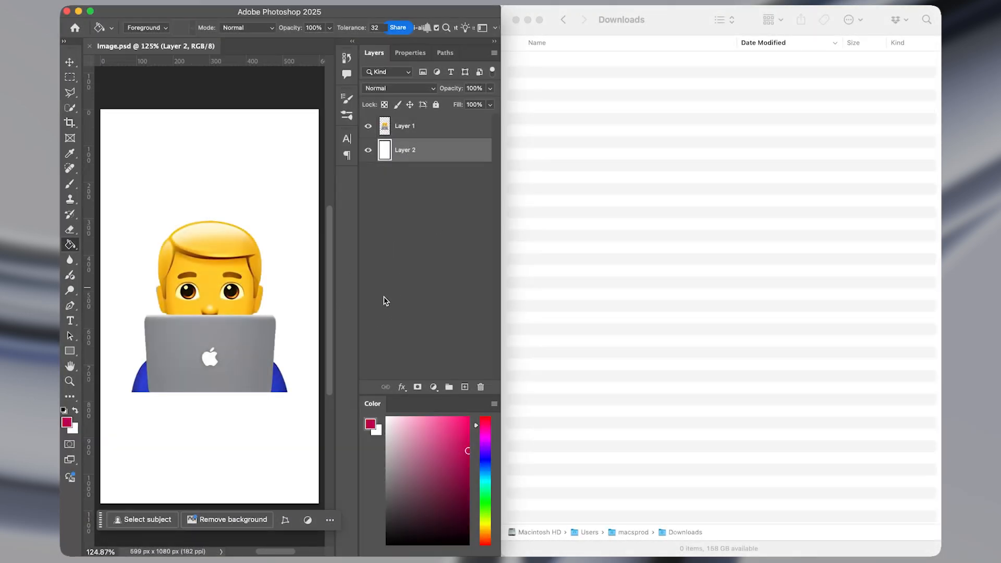
Step: Switch to Photoshop and quick export the white-background image to Downloads as Image 1.png
click(529, 263)
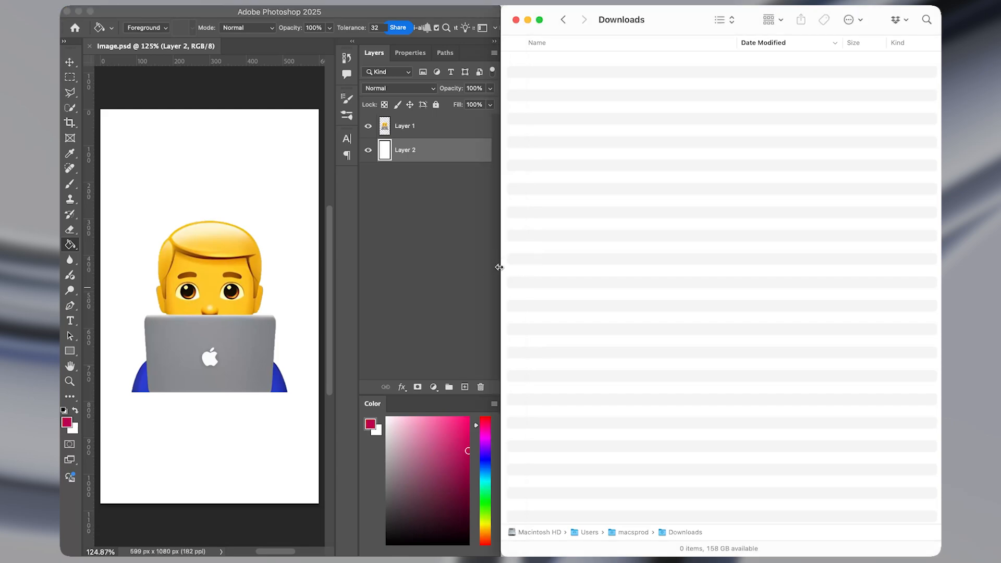
click(463, 268)
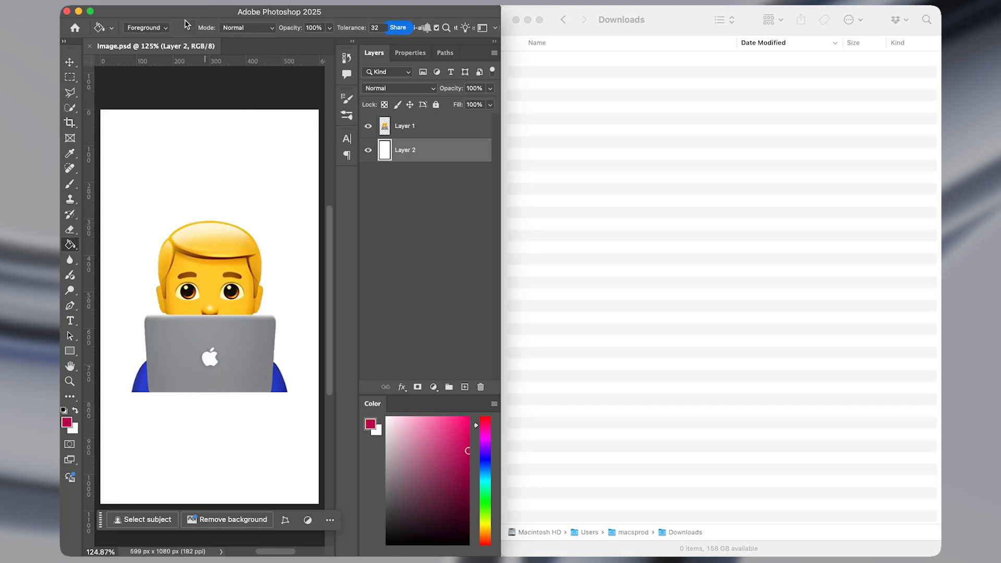
click(179, 6)
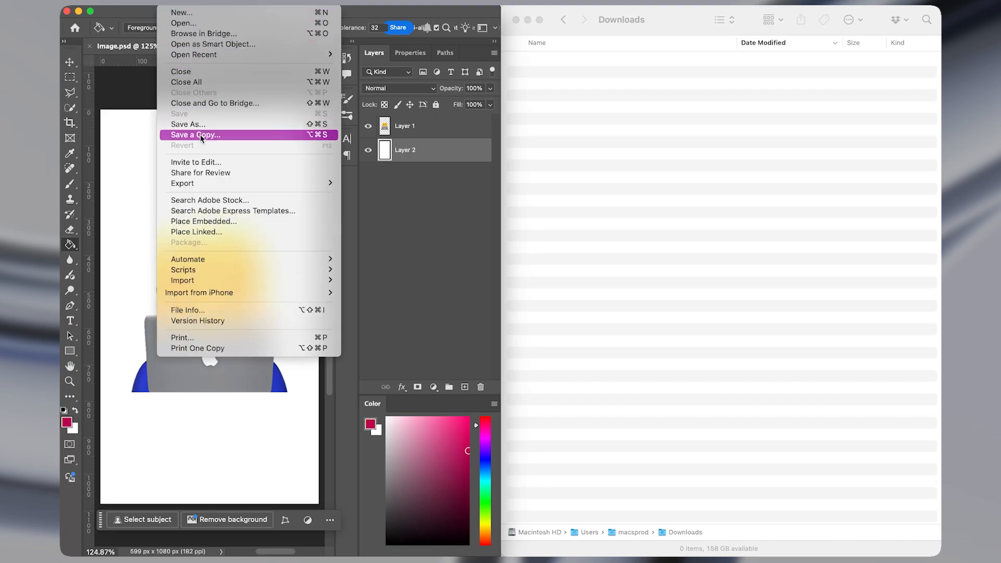
mouse_move(298, 182)
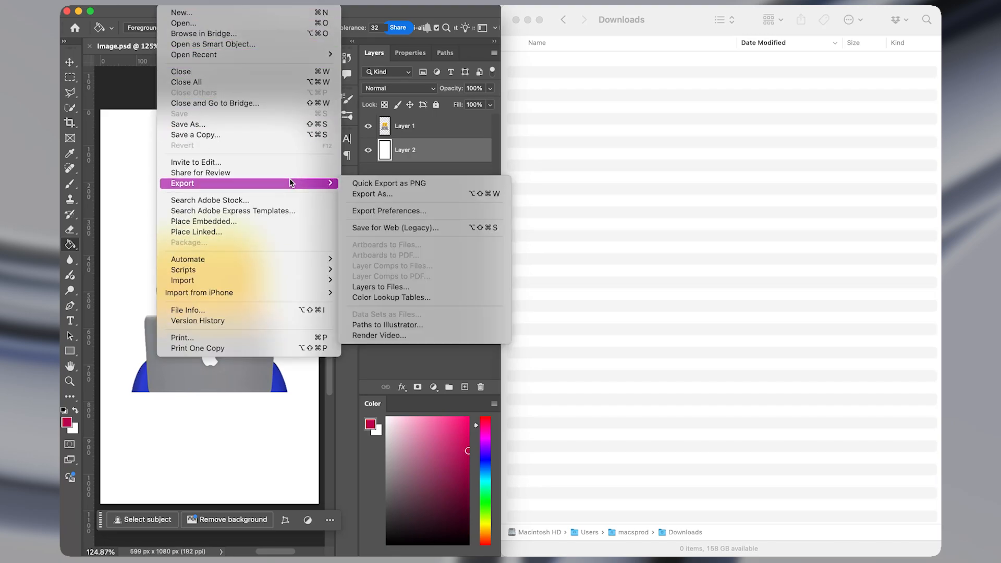
click(374, 187)
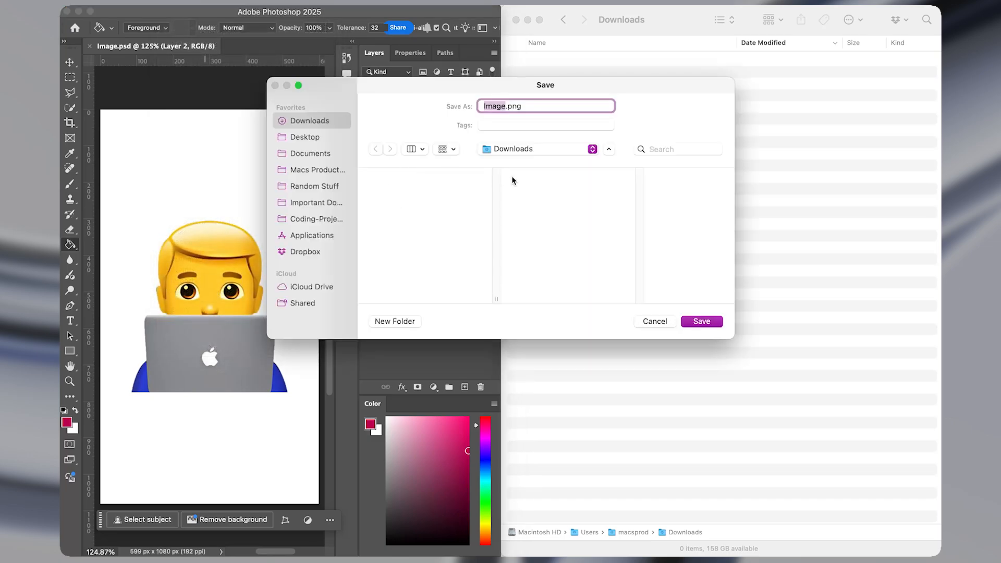
key(Left)
key(alt+Right)
text(1)
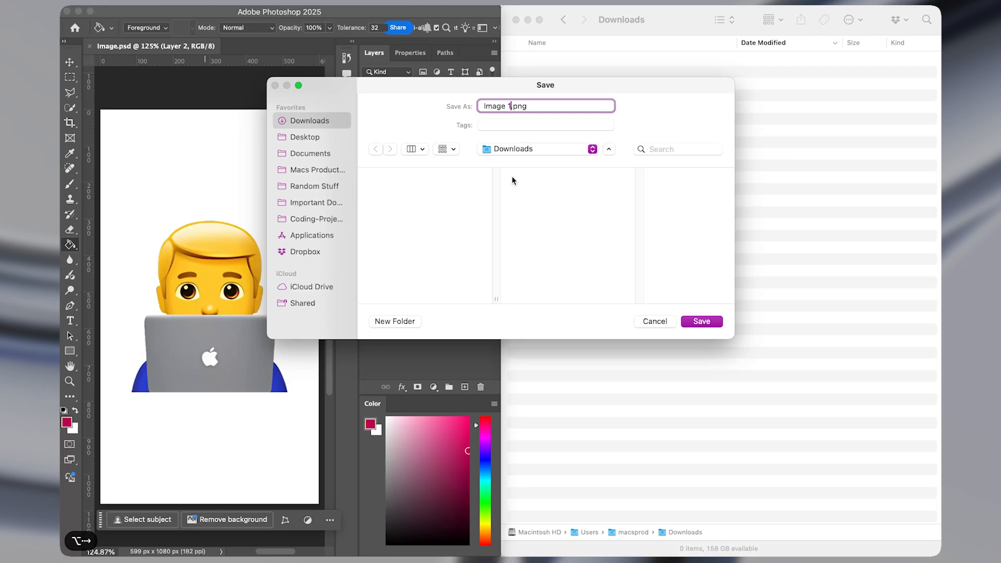
key(Return)
click(551, 138)
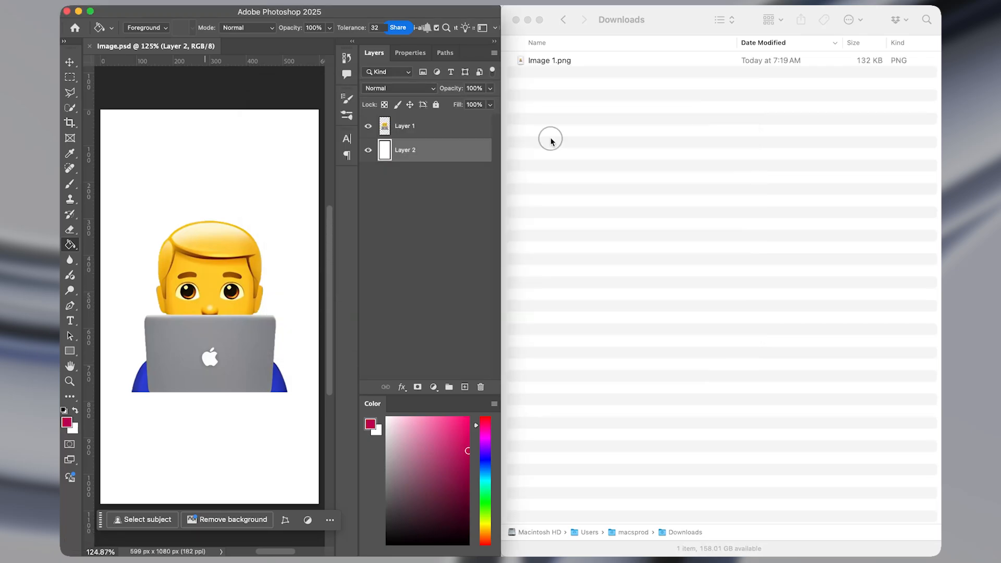
Step: Fill Layer 2 with the crimson foreground color and quick export the image to Downloads as Image 2.png
click(424, 269)
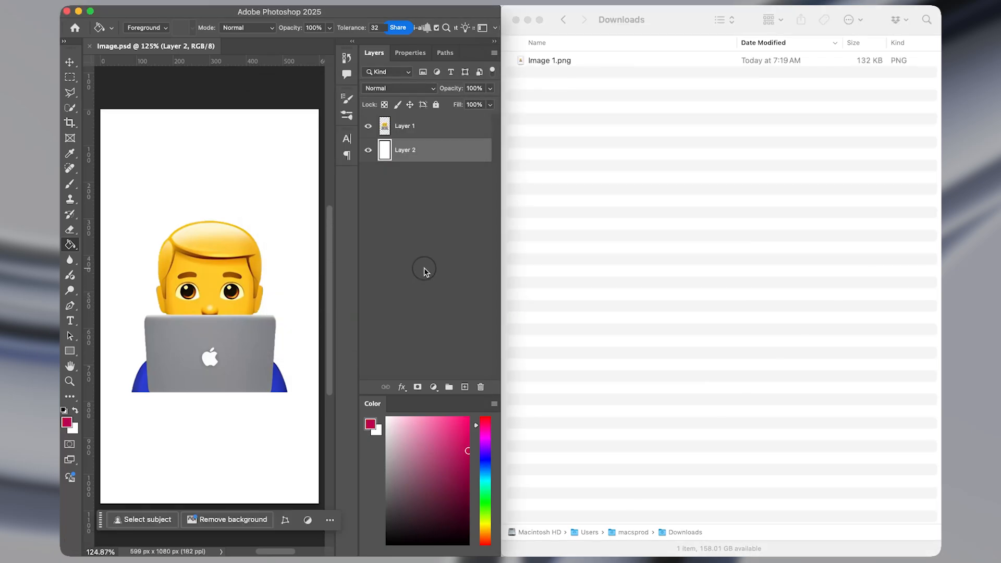
click(300, 206)
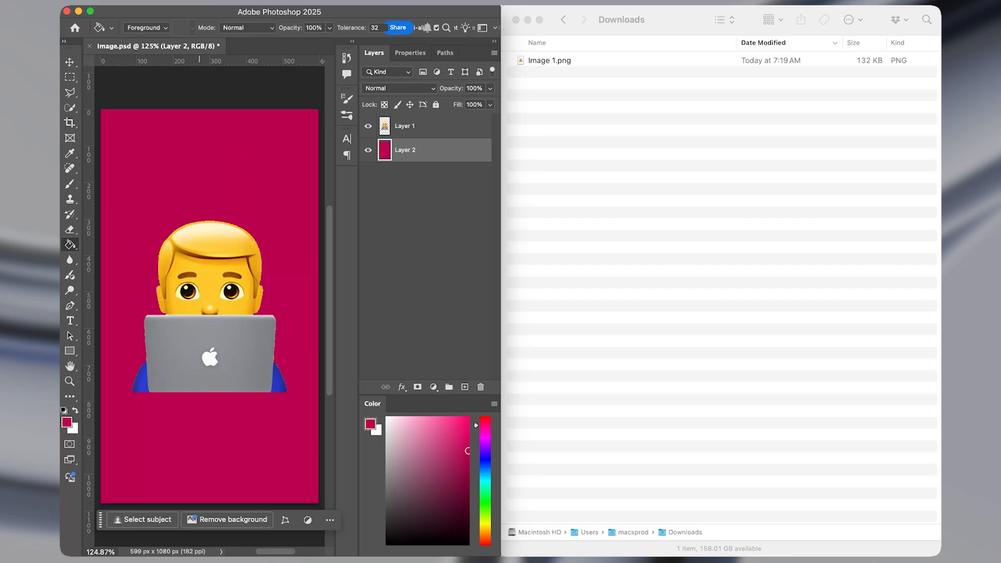
click(169, 2)
mouse_move(265, 184)
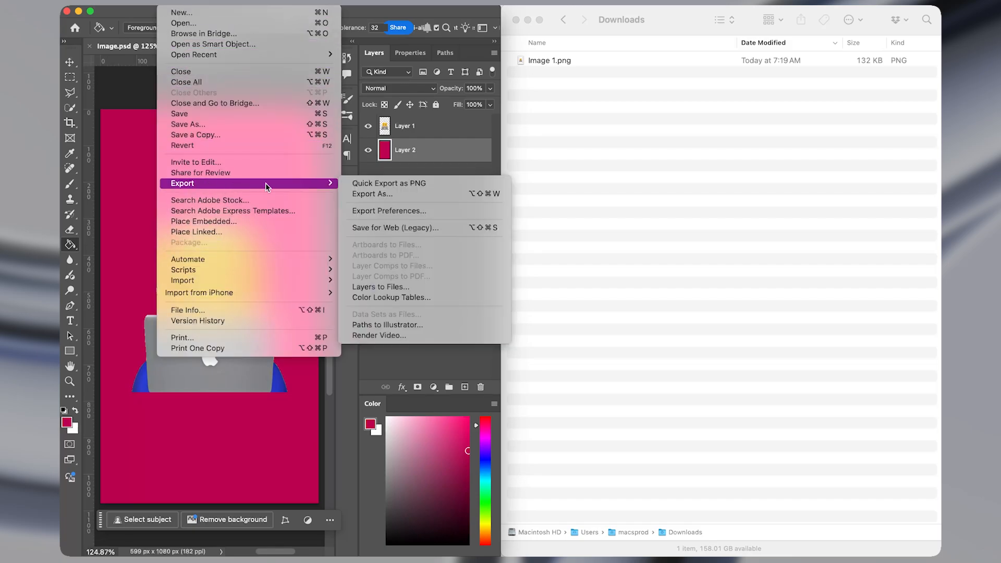
click(347, 182)
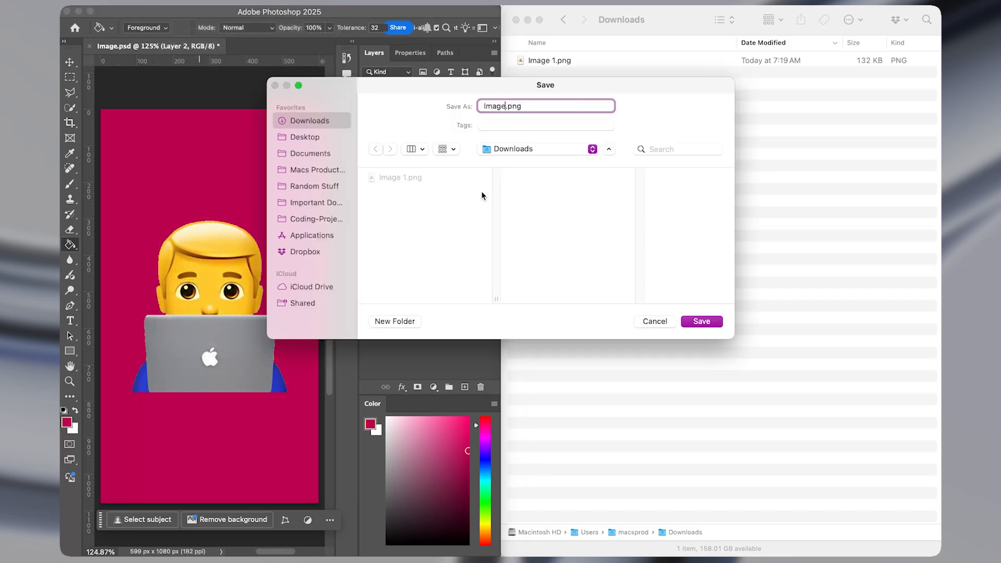
text(2)
key(Return)
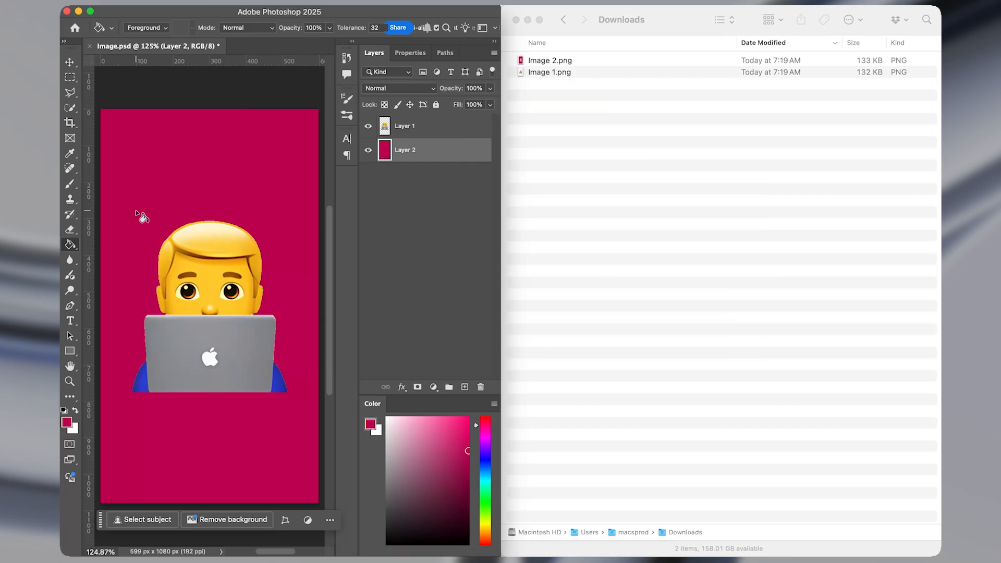
Step: Fill Layer 2 with blue and quick export the image to Downloads as Image 3.png
click(485, 475)
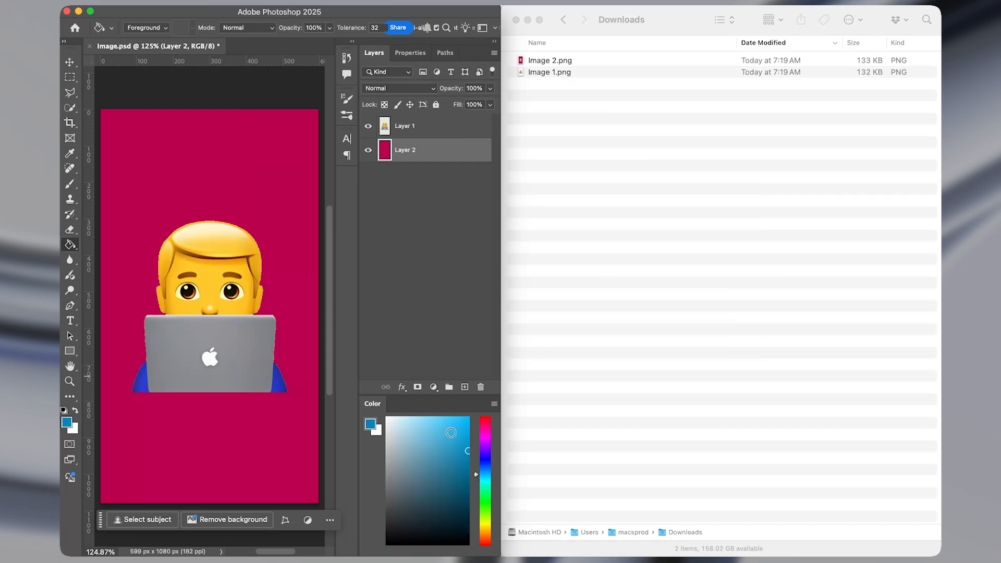
click(297, 238)
click(169, 1)
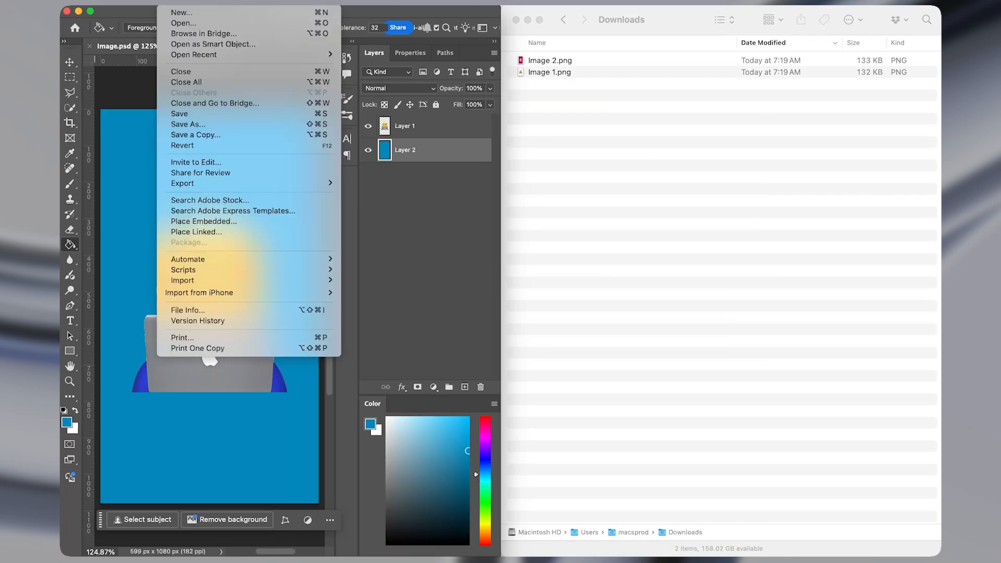
click(348, 185)
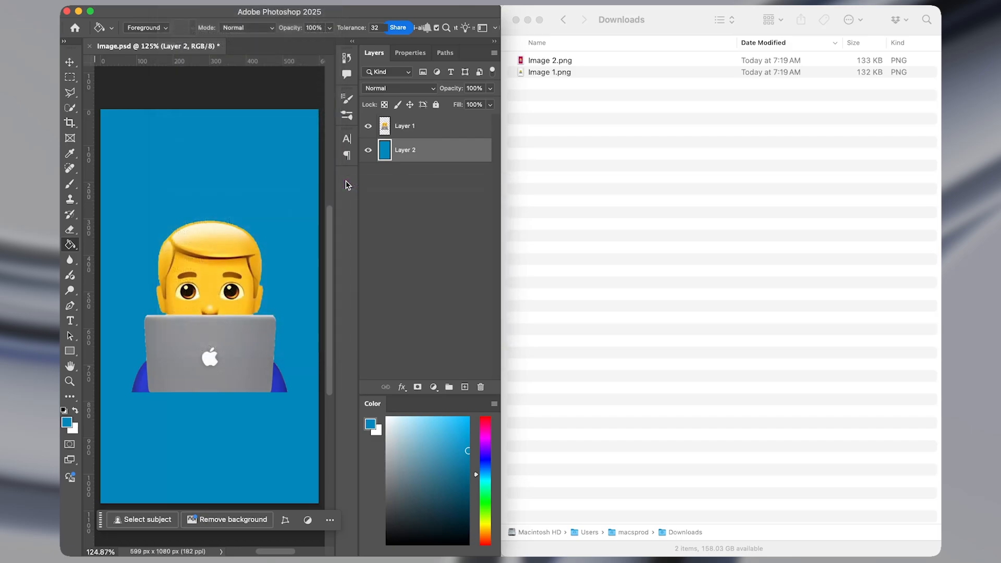
text(Image 3)
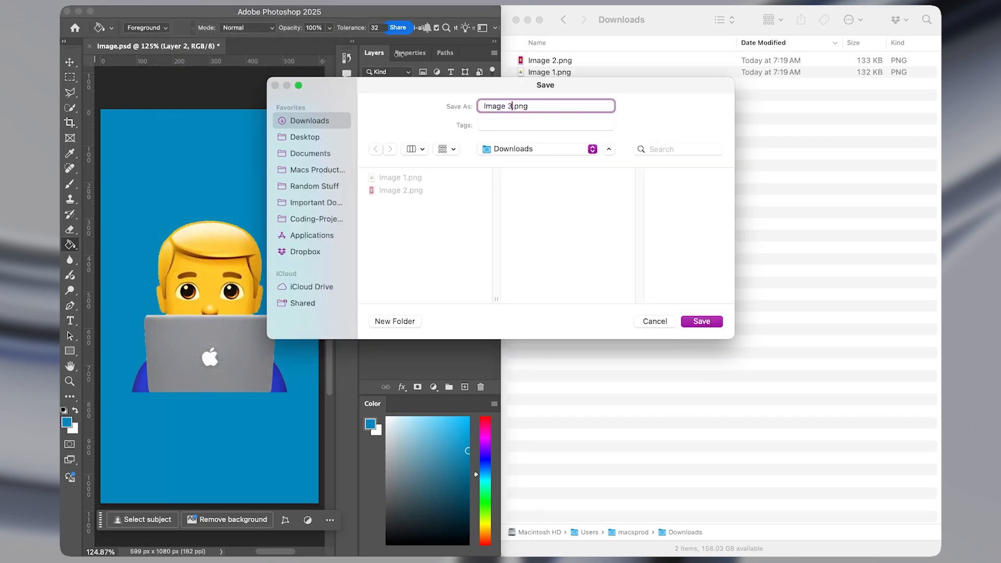
key(Return)
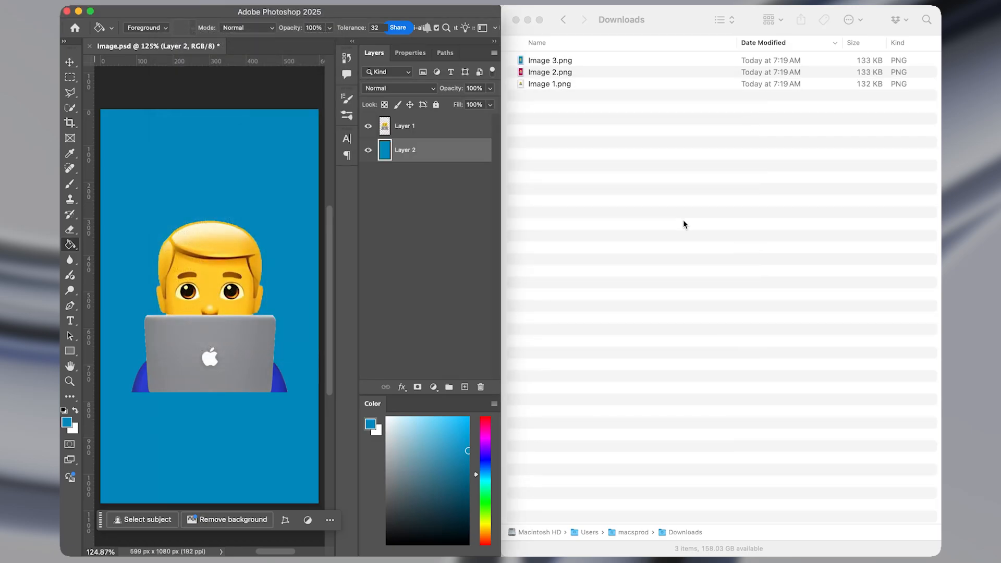
Step: Undo both background fills in Photoshop and delete the three exported PNG files from Downloads
click(365, 222)
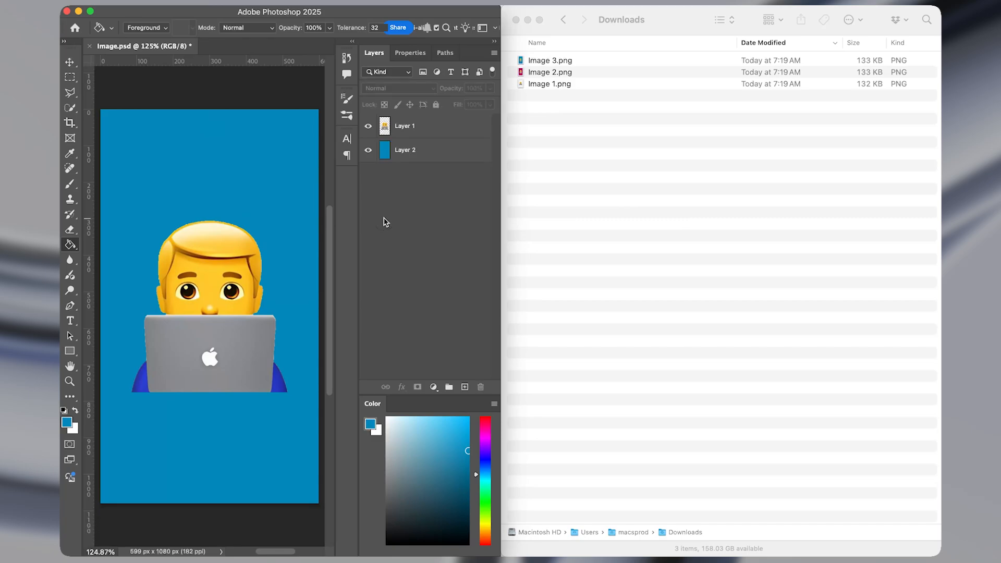
key(super+z)
key(super+z)
click(604, 74)
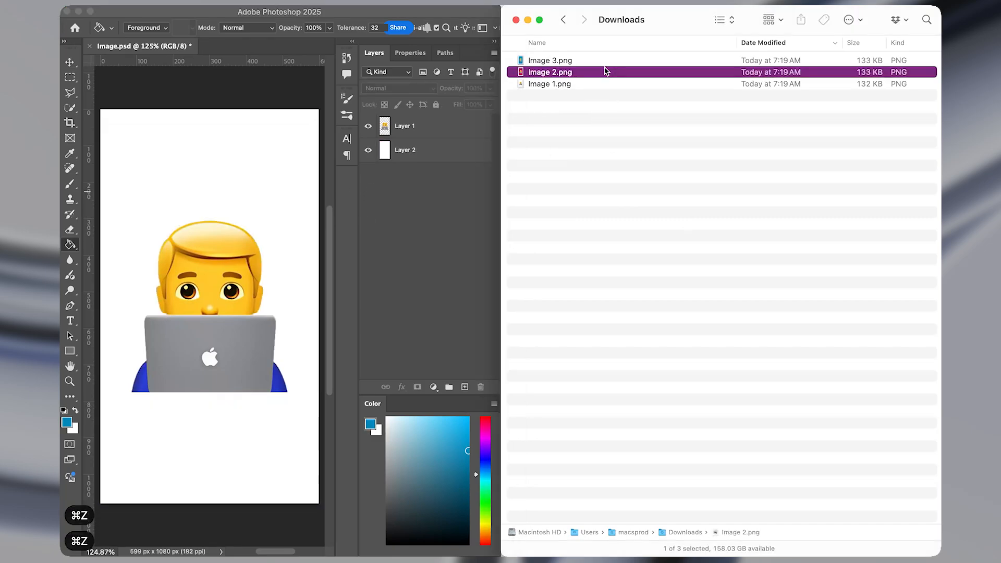
key(super+a)
key(super+BackSpace)
Step: Run the image export macro in Photoshop with Faster Version as the image name and 5 as the number of images
click(464, 193)
key(ctrl+alt+super+s)
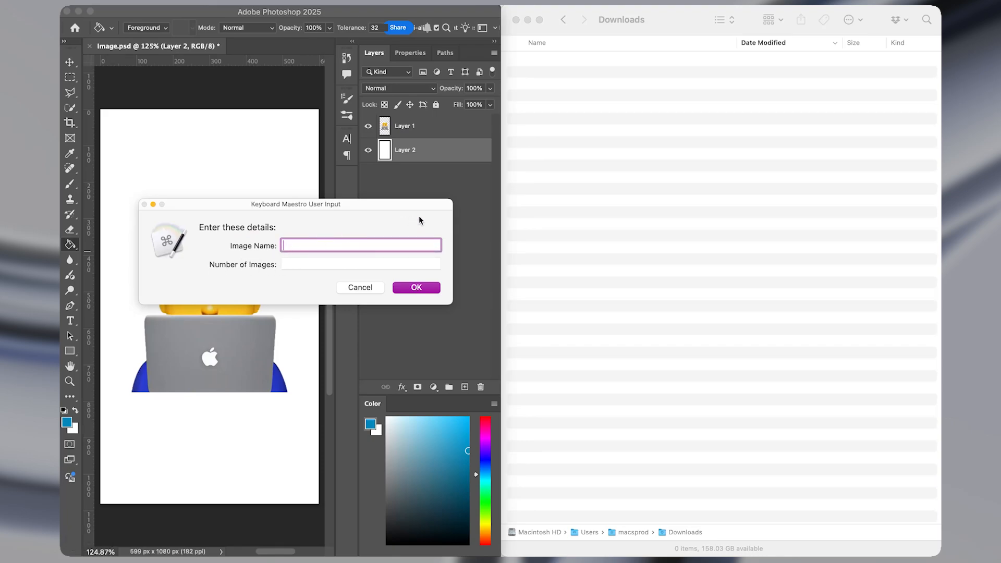
text(F)
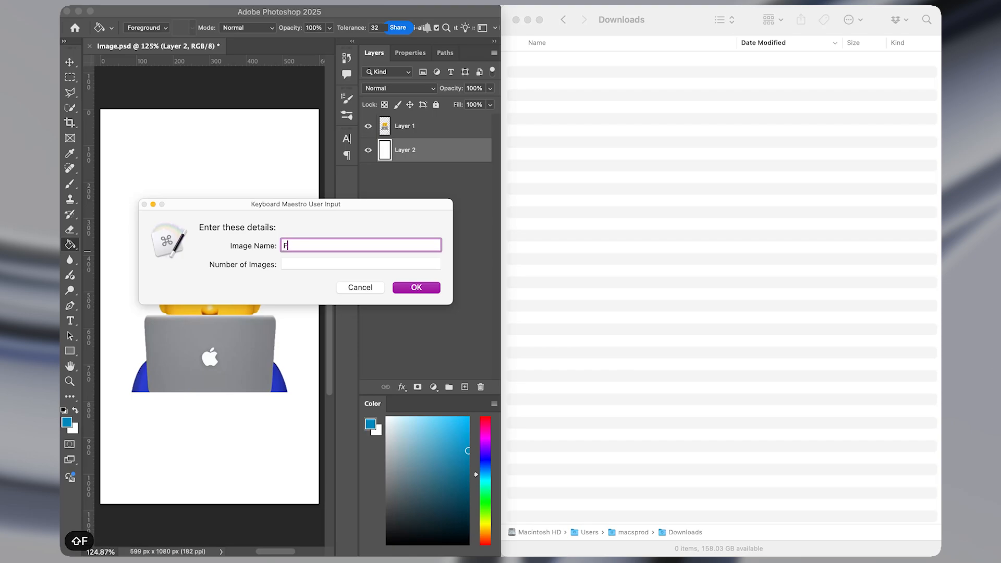
text(aster Version)
key(Tab)
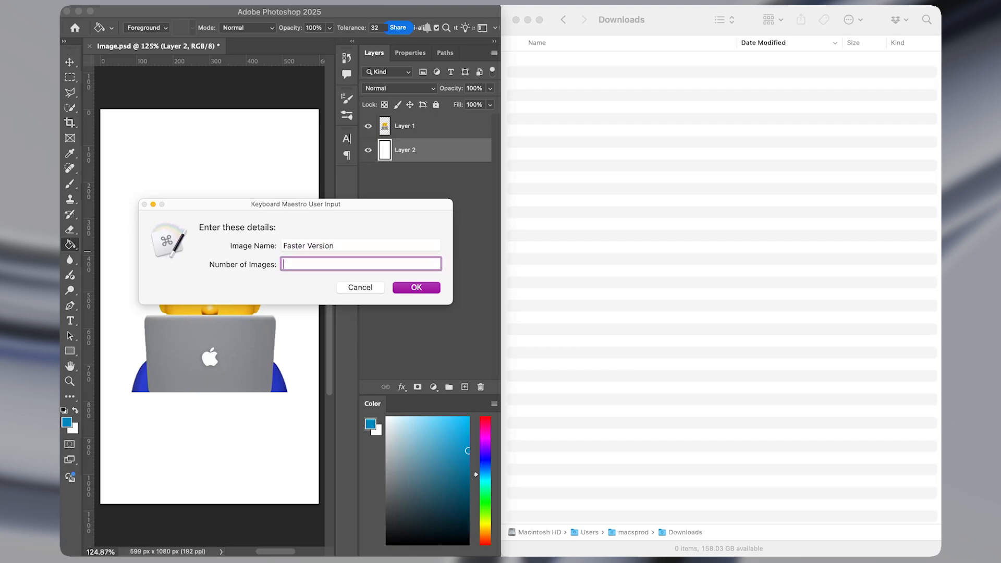
text(5)
key(Return)
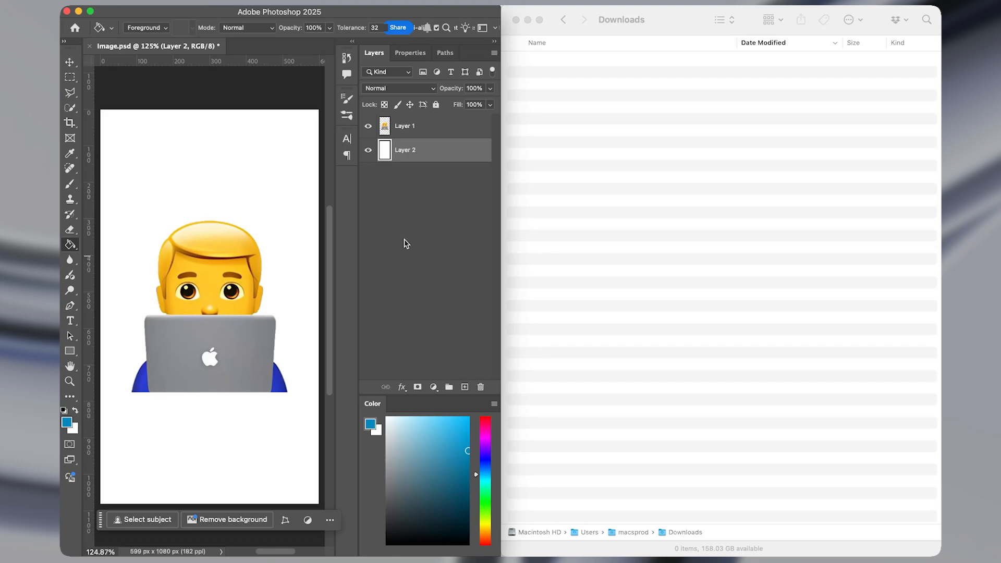
Step: Use the FV export trigger to save the white image as Faster Version 1.png and a blue-filled one as Faster Version 2.png
key(shift+f)
key(shift+v)
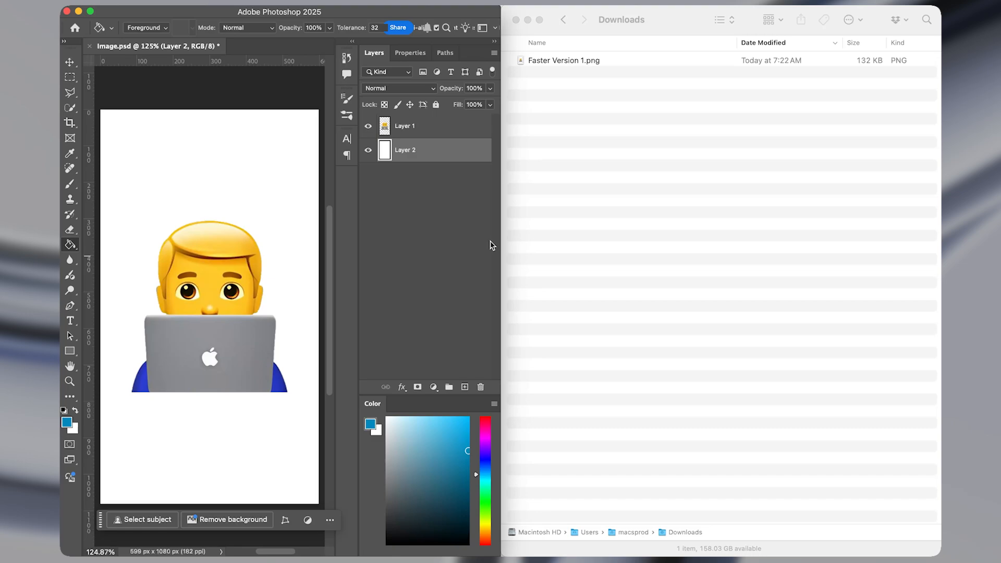
click(229, 191)
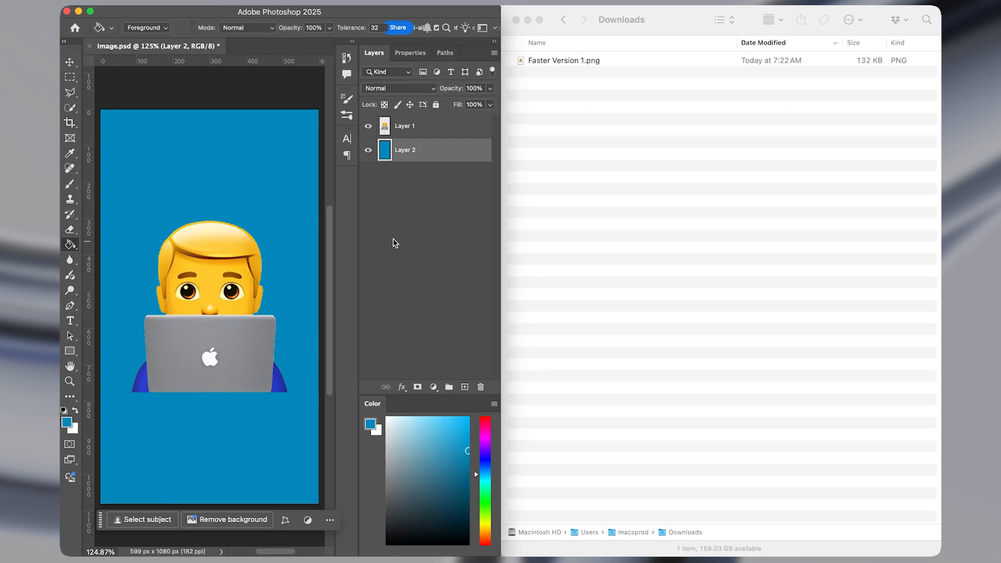
key(shift+alt+super+v)
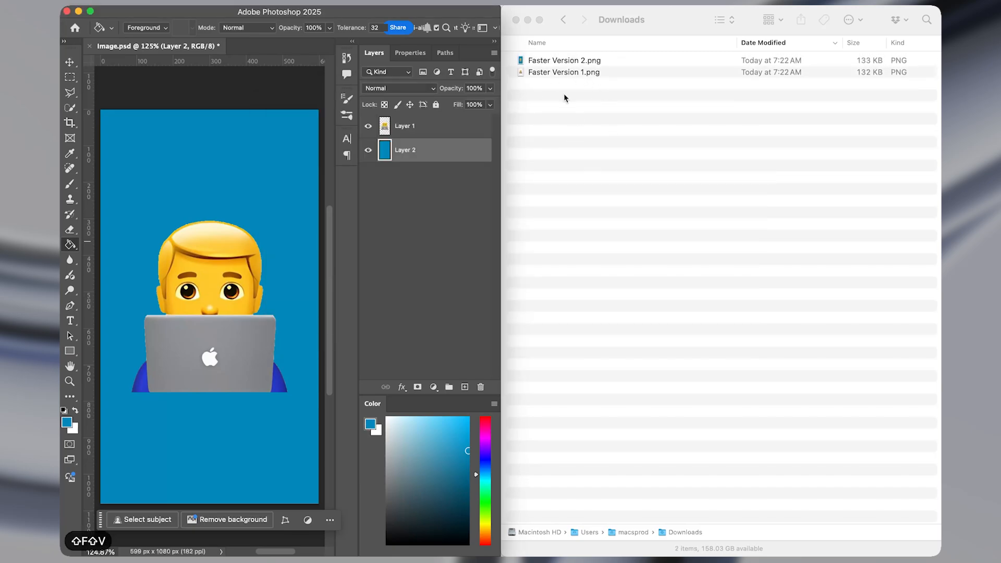
Step: Preview Faster Version 2.png from the Downloads folder, then close the preview
click(598, 62)
click(597, 61)
key(space)
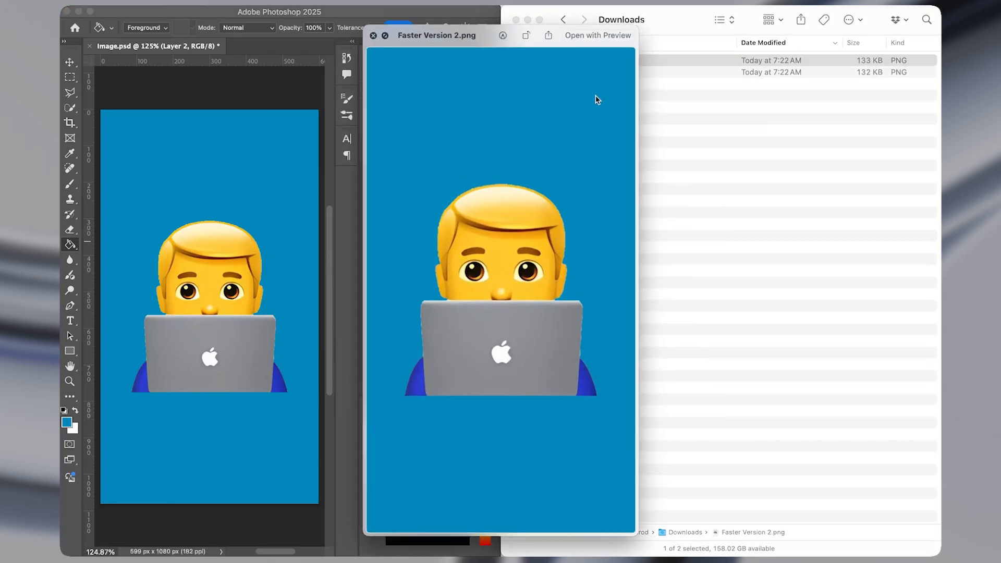
key(space)
Step: Fill Layer 2 with magenta in Photoshop and export it through the FV macro trigger as Faster Version 3.png
click(476, 348)
click(481, 437)
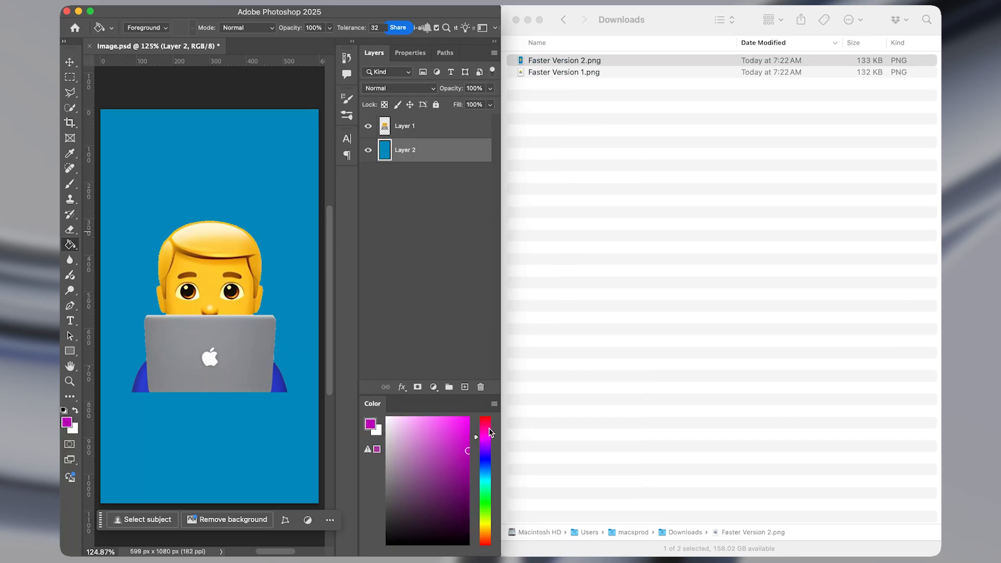
click(295, 152)
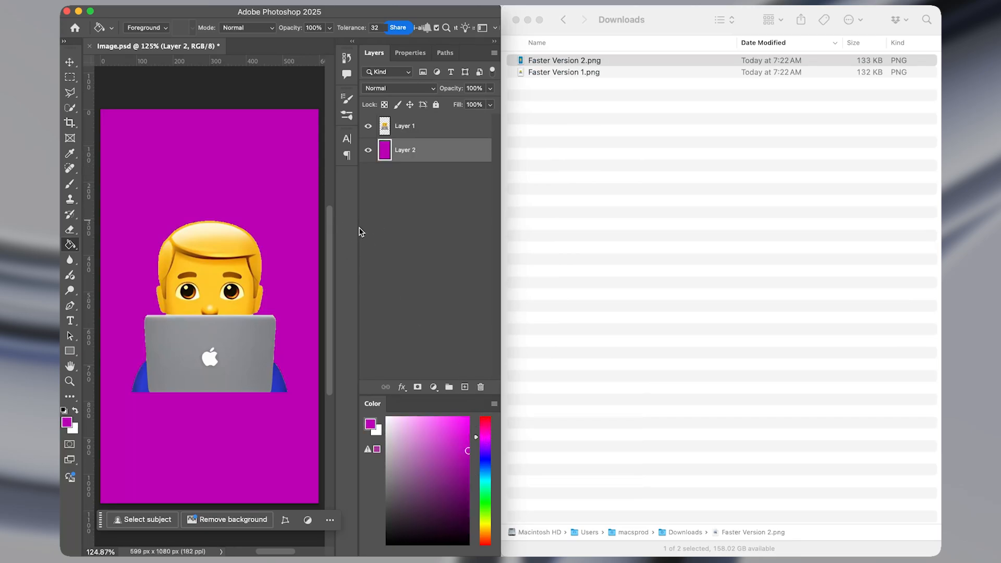
click(424, 230)
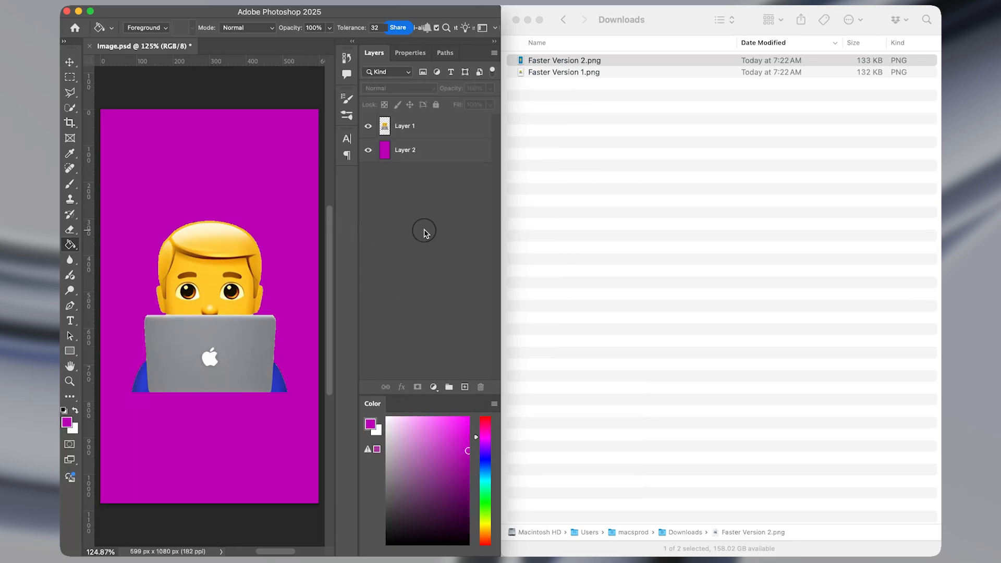
click(419, 151)
key(super+f)
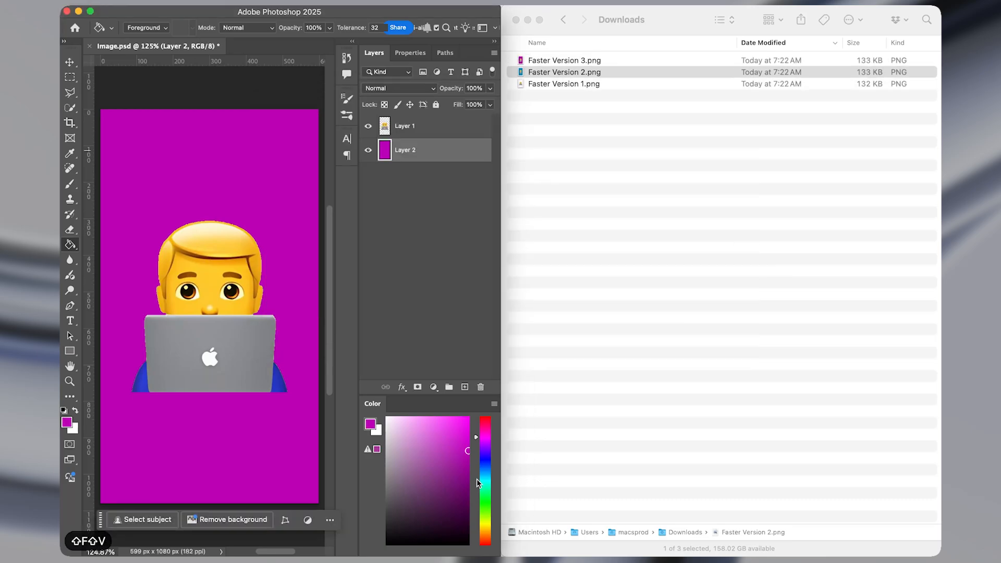
Step: Fill Layer 2 with green and export it through the FV macro trigger as Faster Version 4.png
click(486, 486)
click(281, 208)
key(super+f)
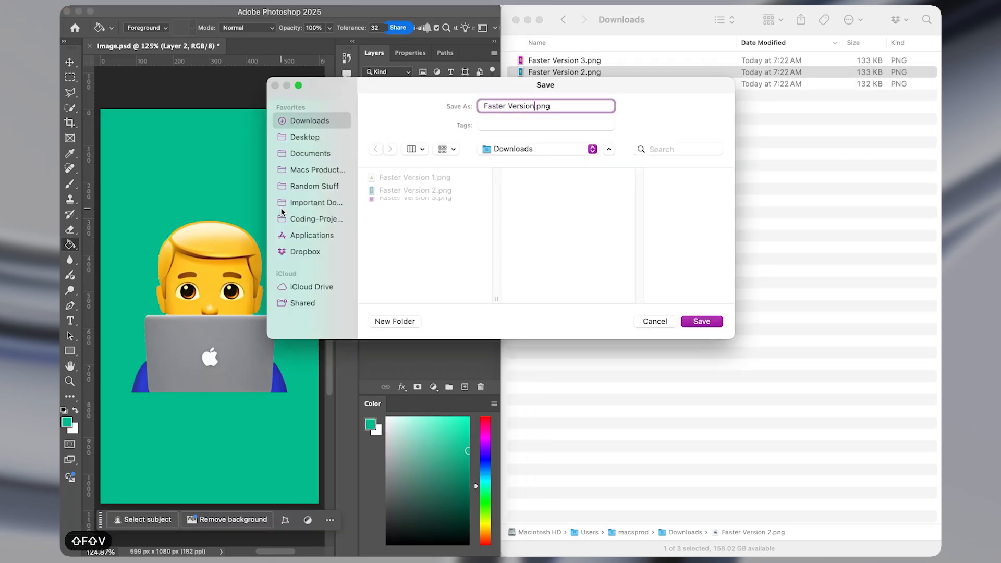
Step: Fill Layer 2 with dark yellow, export it through the FV macro trigger as Faster Version 5.png, and switch to Finder
click(485, 526)
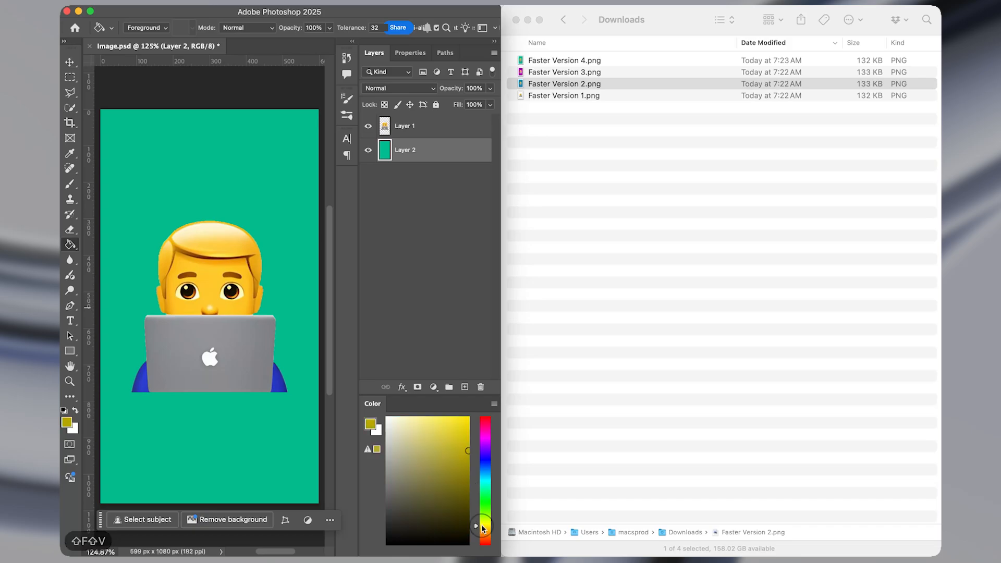
click(280, 258)
key(super+f)
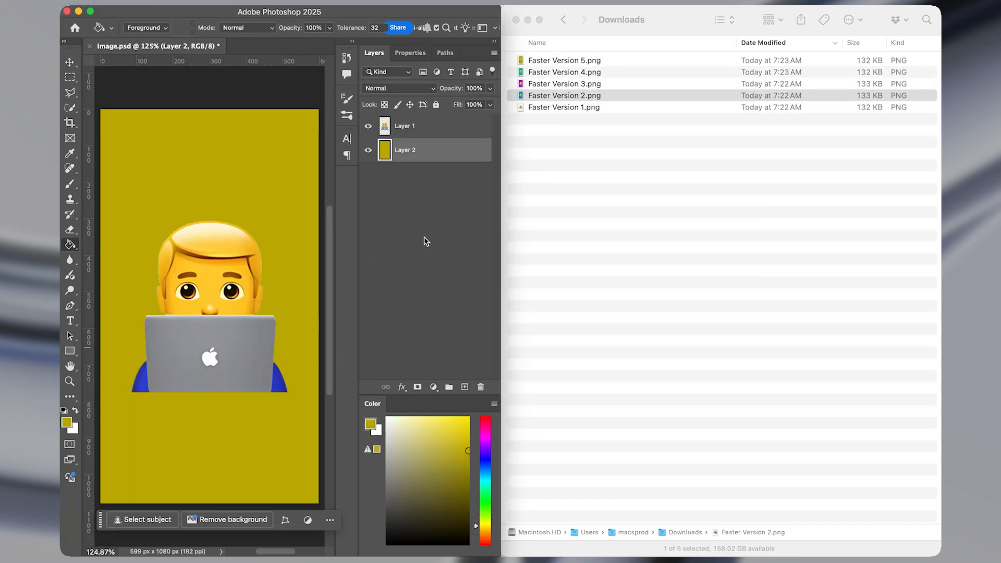
click(613, 150)
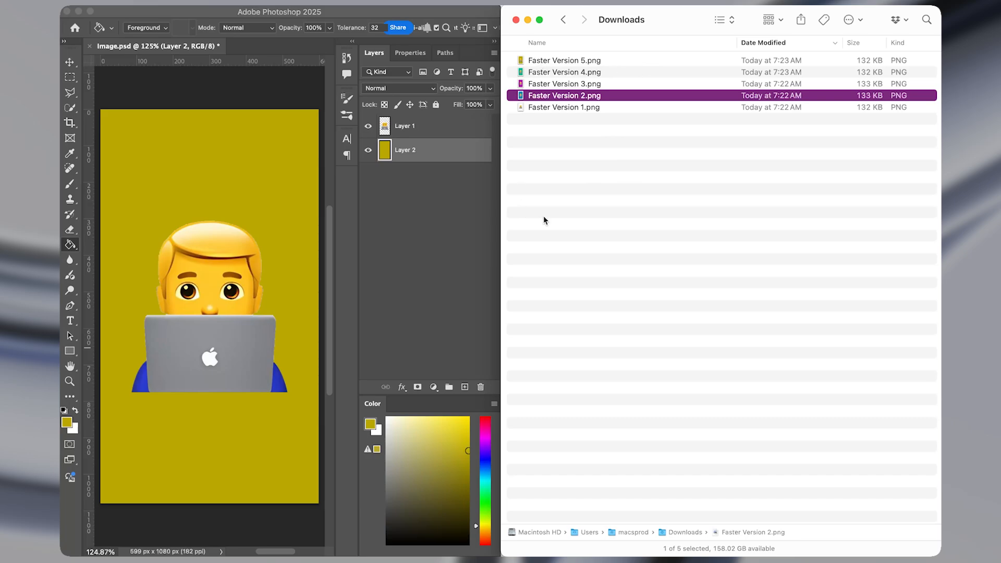
Step: Preview Faster Version 1.png in the Downloads folder, browse up through the exports to Faster Version 5.png, and close the preview
key(Down)
key(space)
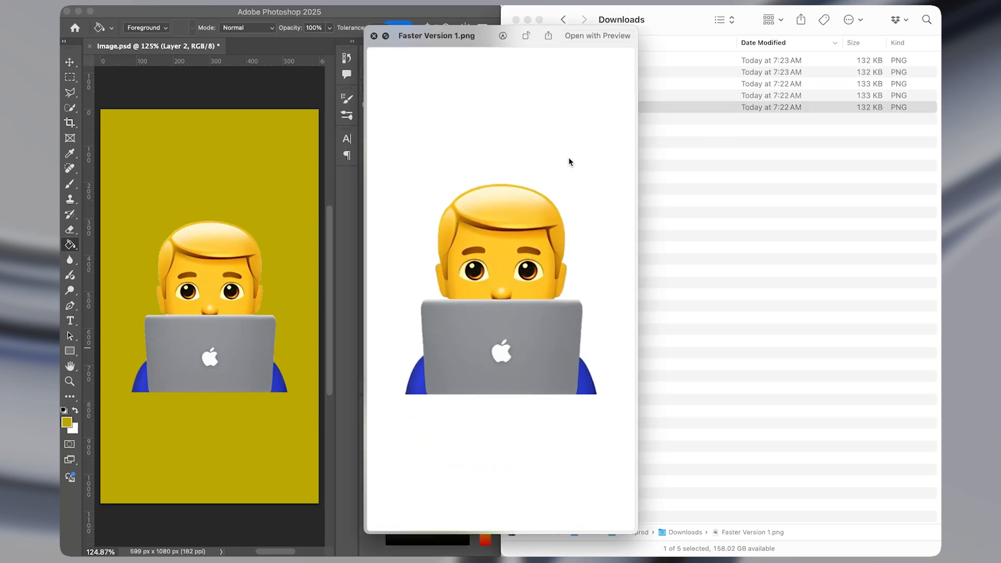
key(Up)
key(Up)
key(Up)
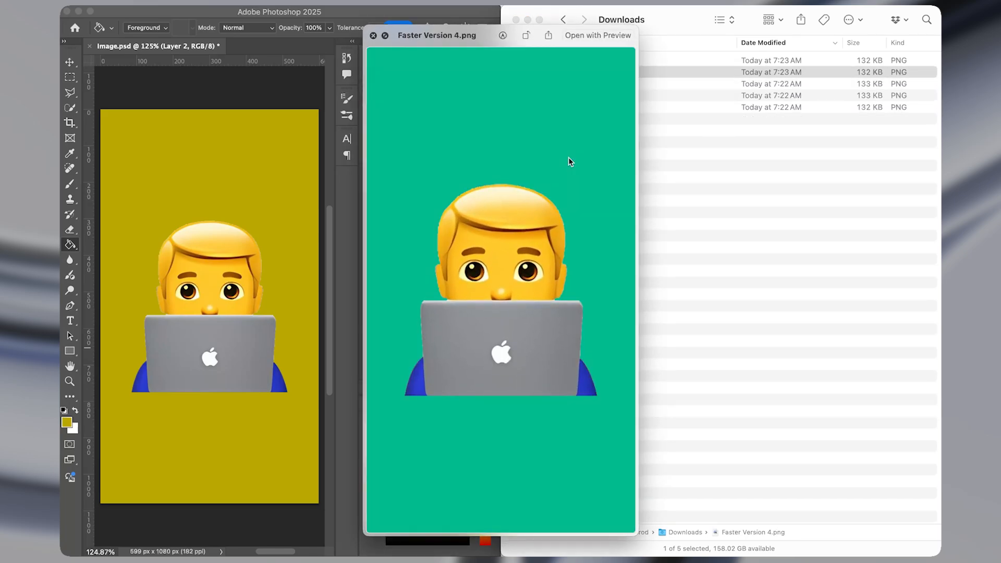
key(Up)
key(space)
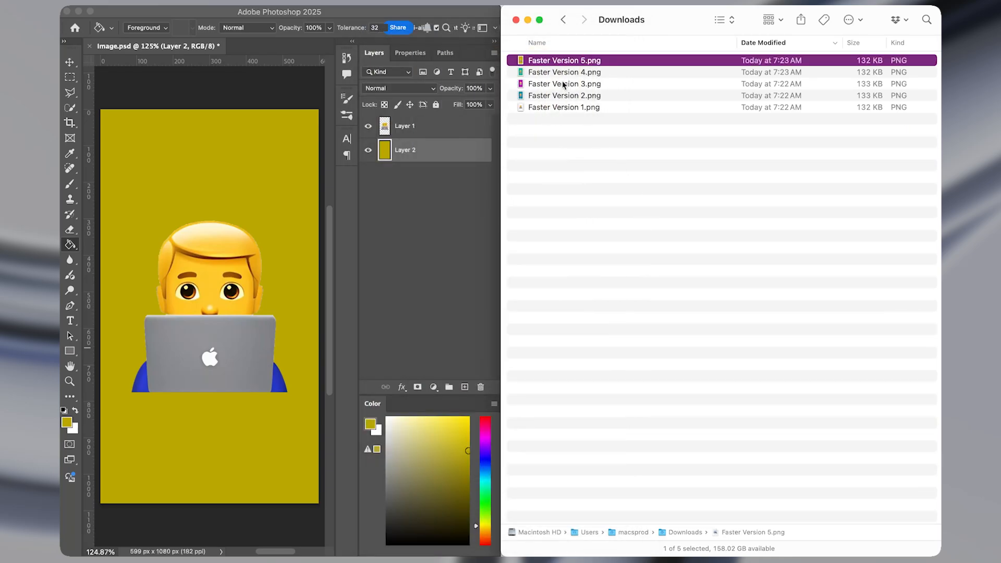
Step: Select the numbered exports from Faster Version 2.png up to Faster Version 5.png, and switch to Keyboard Maestro Editor
click(571, 96)
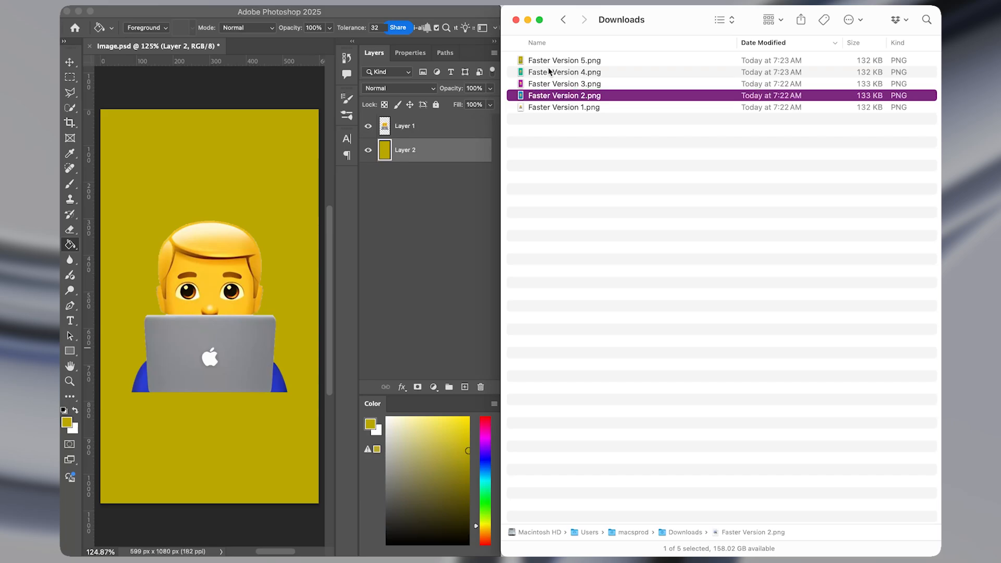
key(Up)
key(Up)
key(Up)
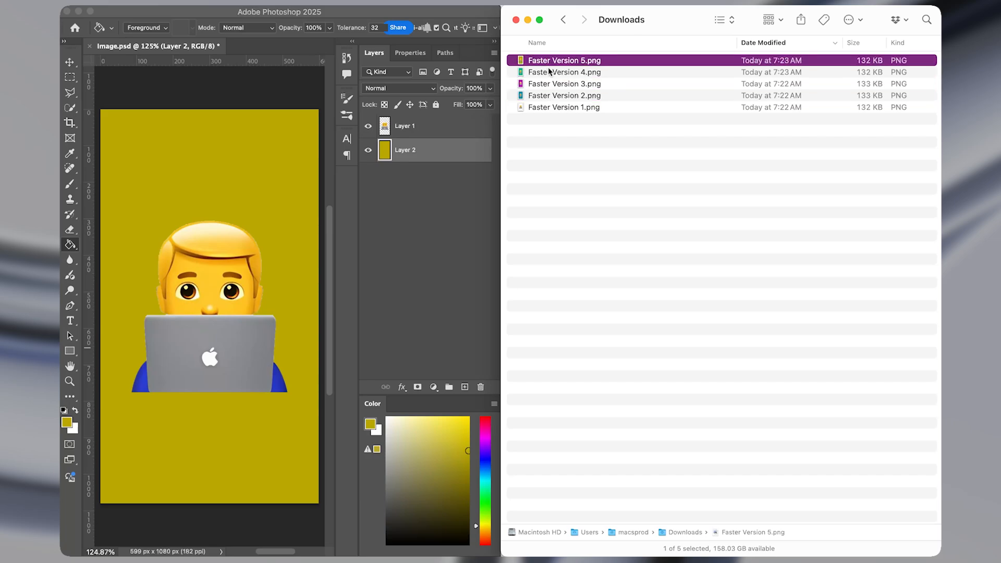
key(ctrl+alt+w)
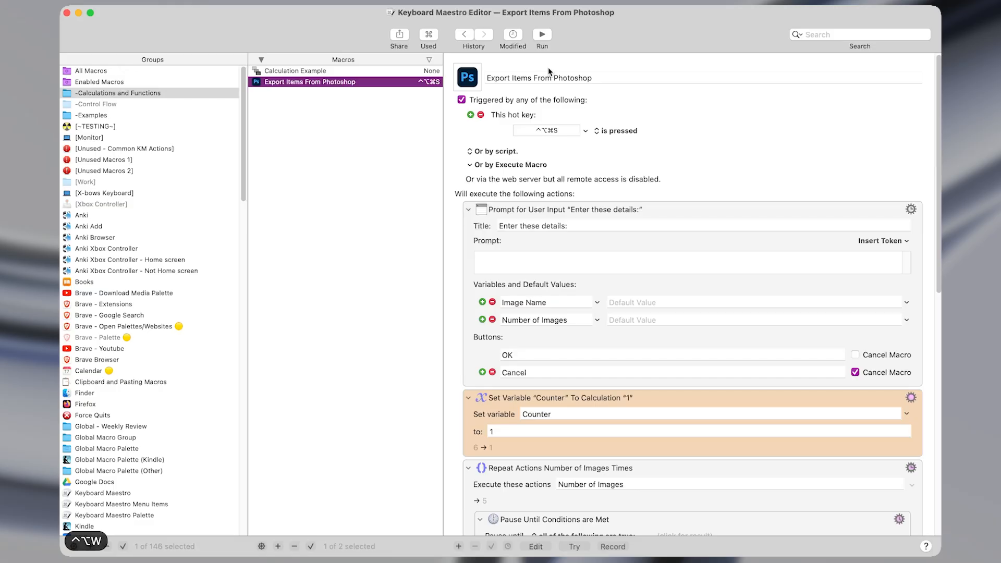
Step: Examine the Prompt for User Input action and the action that sets the Counter variable in the Export Items From Photoshop macro
click(656, 250)
scroll(655, 251, down, 3)
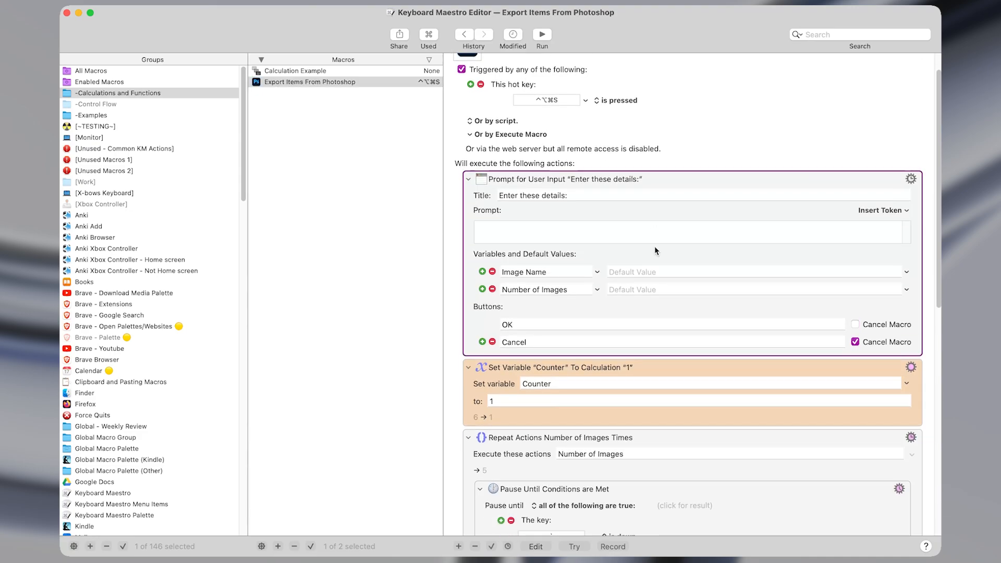
click(665, 344)
scroll(665, 339, down, 5)
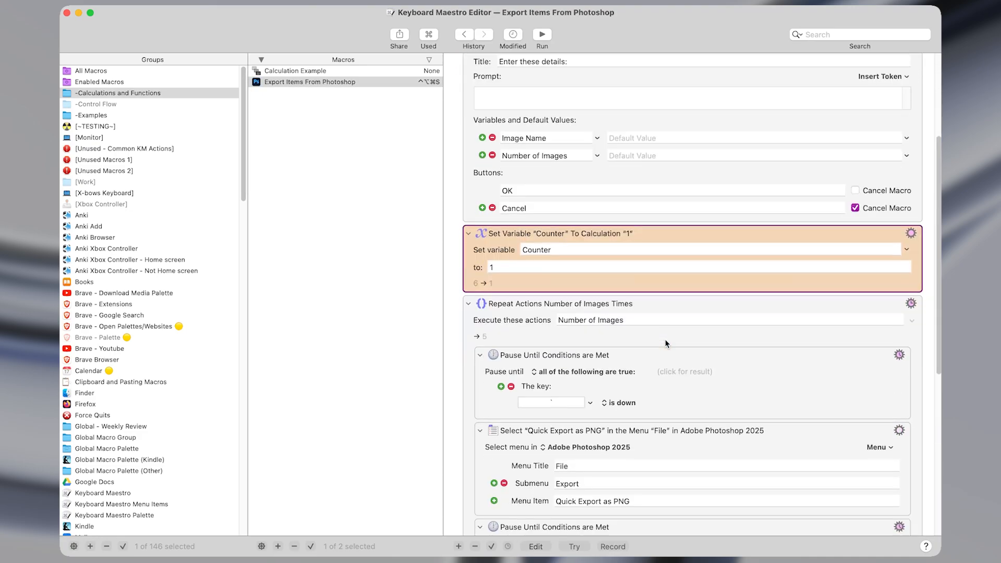
Step: Set the color of the Set Variable "Counter" action to Orange
right_click(658, 240)
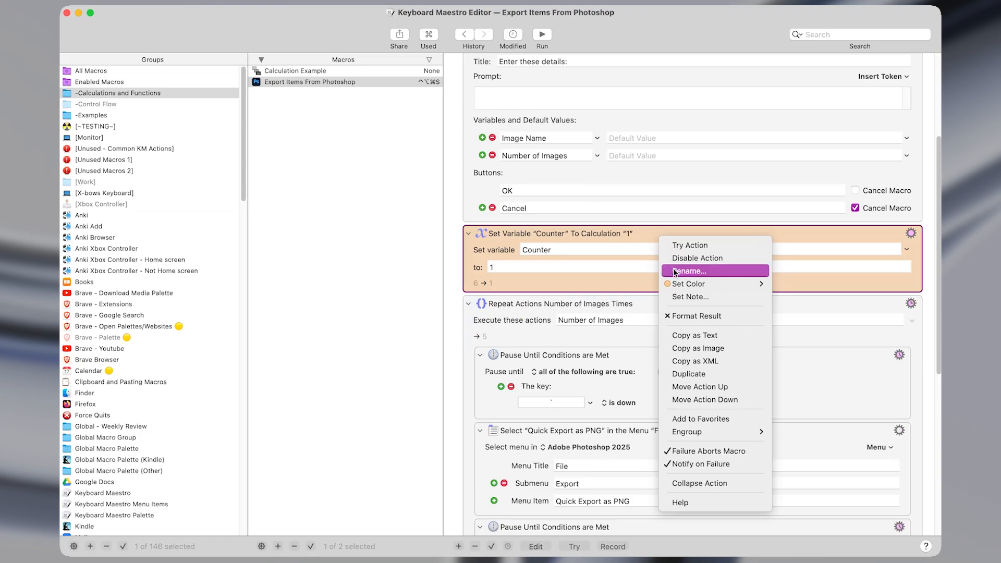
mouse_move(751, 284)
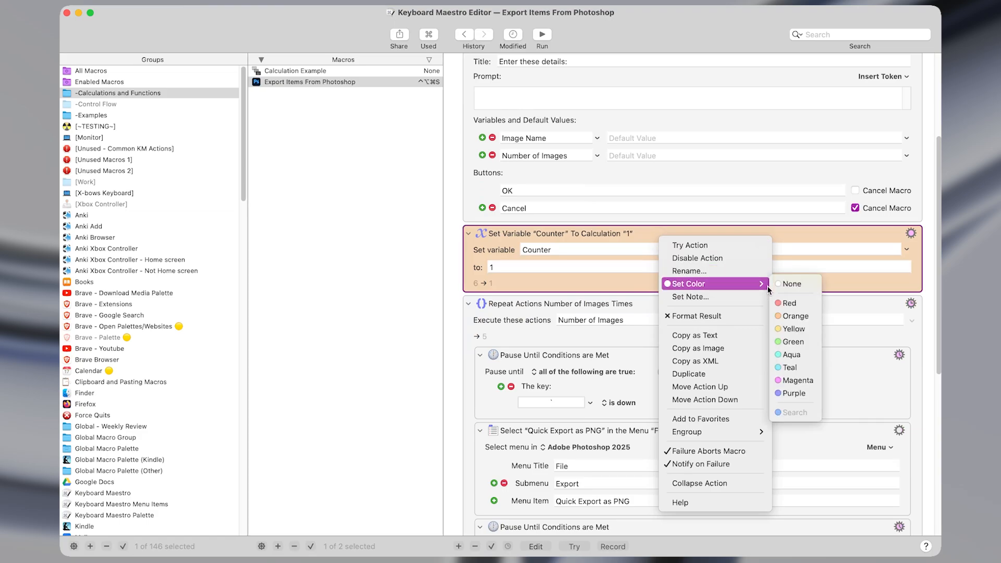
click(793, 321)
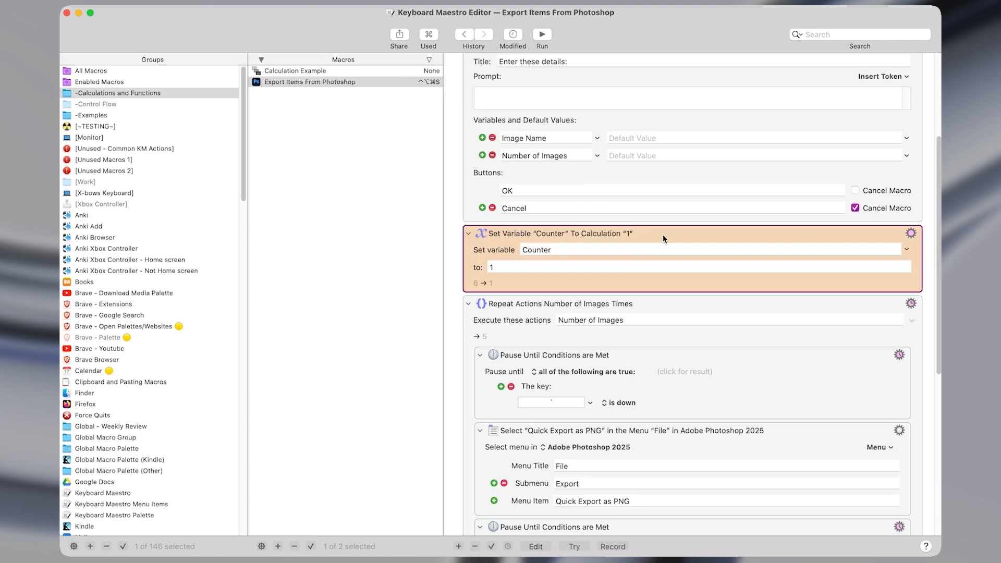
Step: Run the Prompt for User Input action on its own to view its Image Name and Number of Images fields, and cancel it
scroll(756, 271, down, 5)
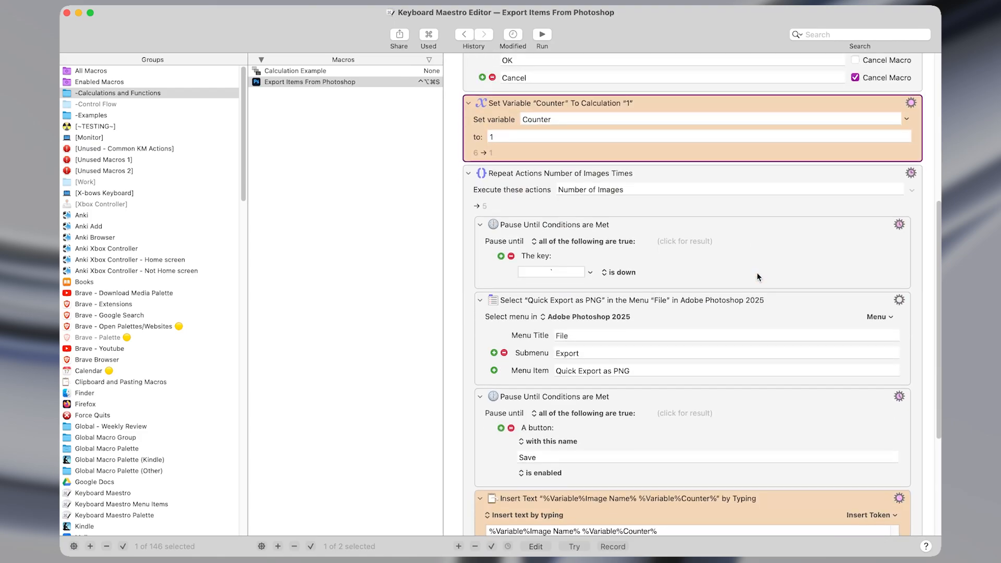
scroll(756, 272, up, 10)
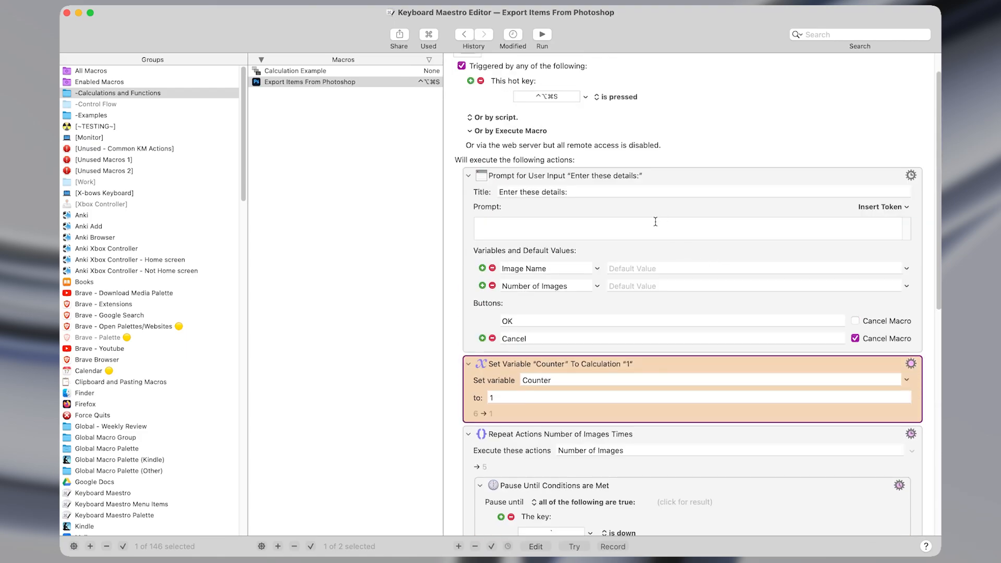
click(646, 250)
key(shift+super+t)
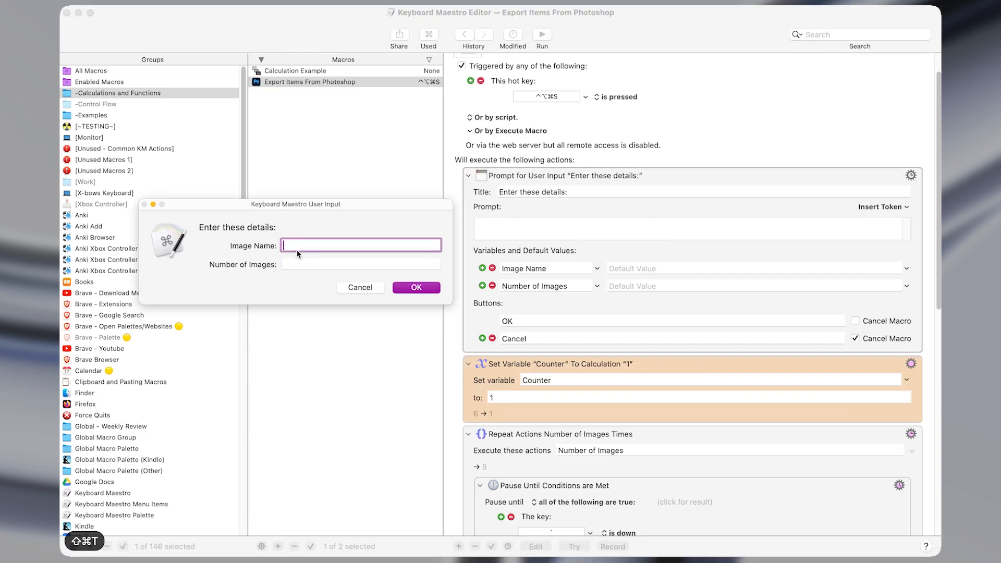
click(304, 260)
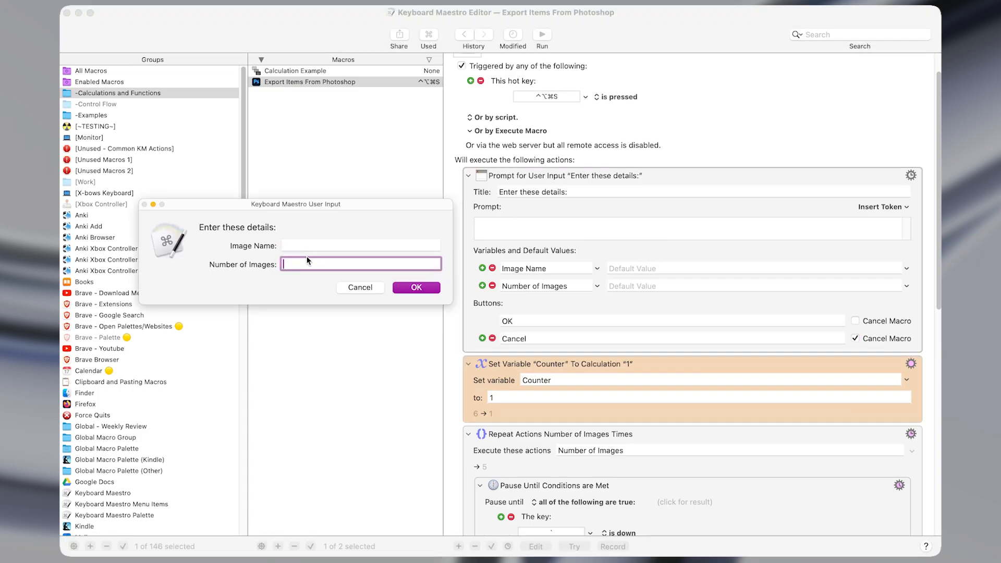
key(Escape)
Step: Examine the Image Name and Number of Images variables defined in the user input prompt action
click(574, 270)
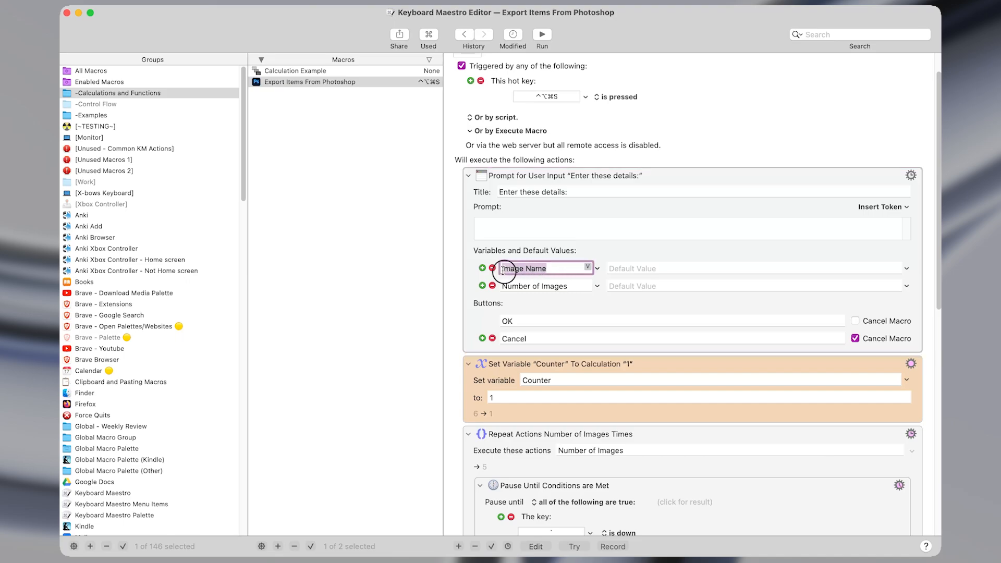
click(529, 286)
click(540, 308)
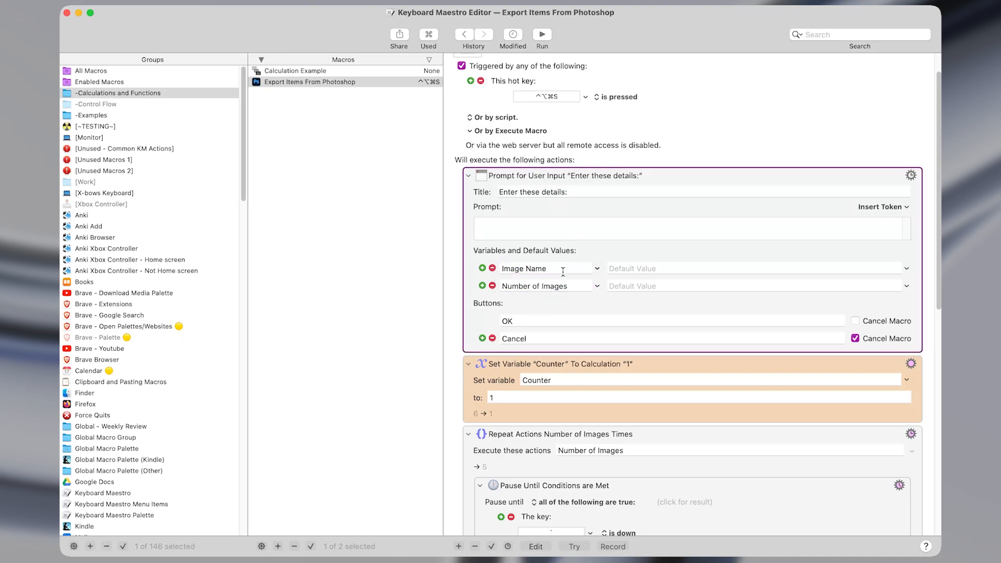
scroll(574, 289, down, 2)
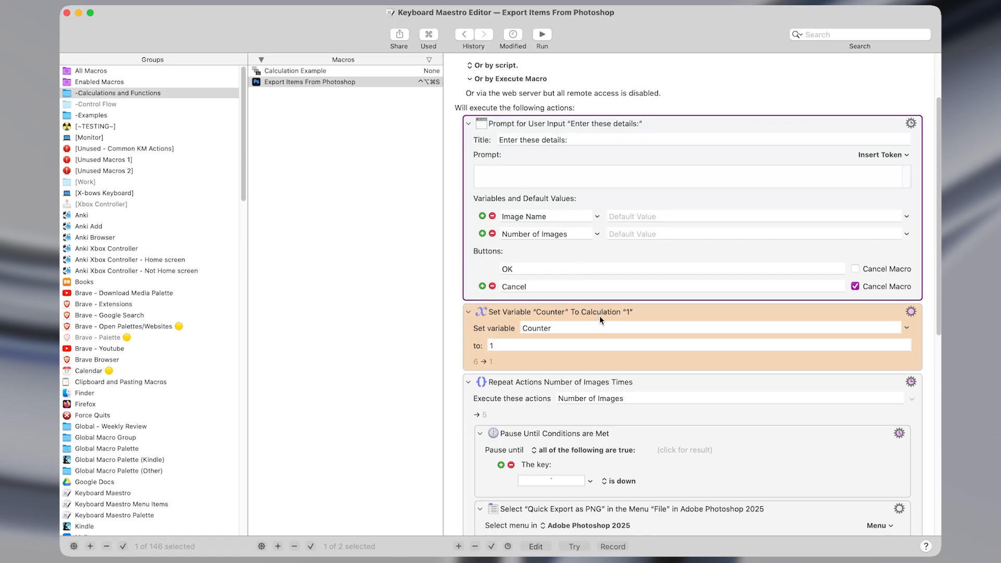
Step: Check the variable name and the starting calculation in the Set Variable "Counter" action
click(599, 316)
key(Tab)
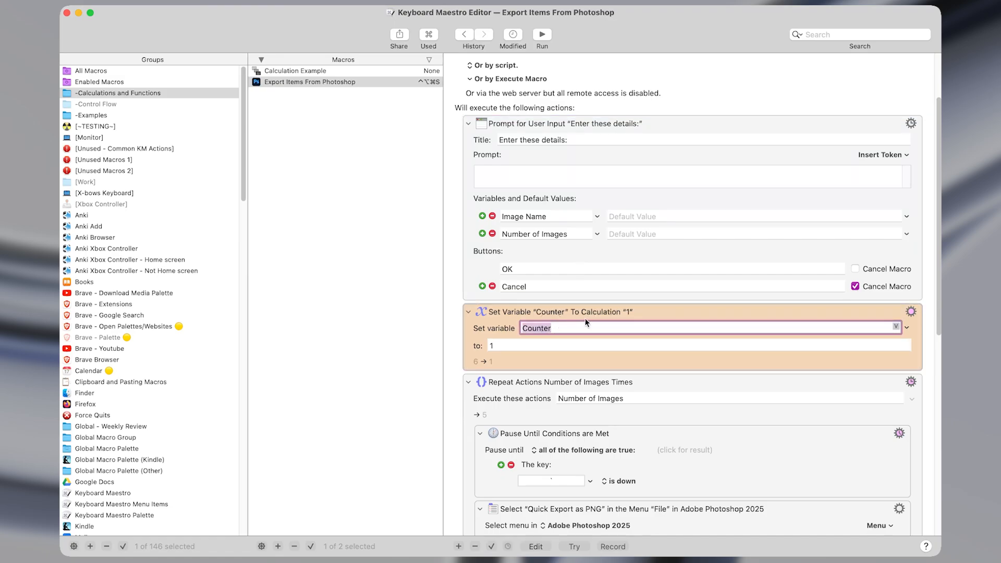
click(552, 346)
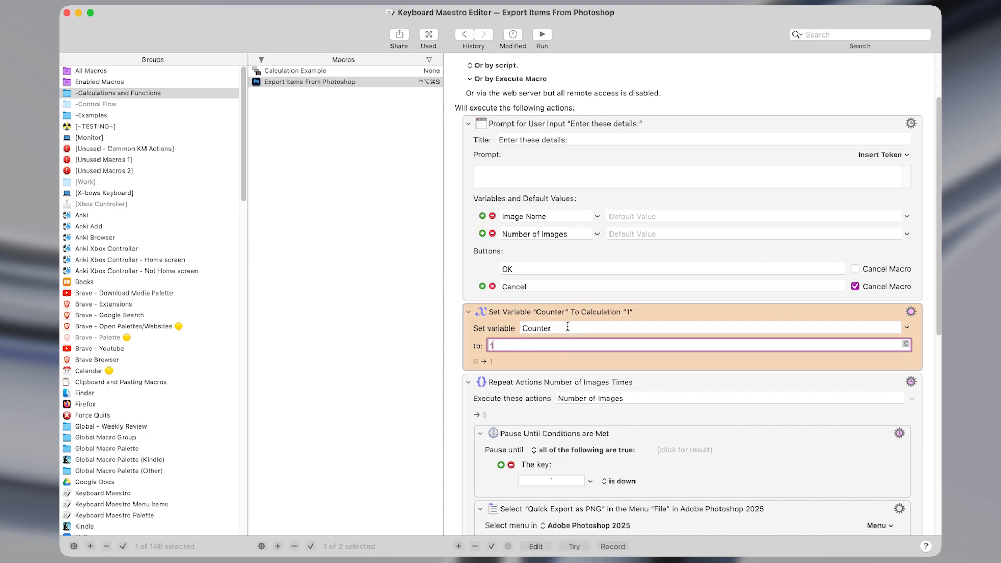
Step: Switch to Finder, select Faster Version 1.png in Downloads to see where numbering starts, and return to Keyboard Maestro Editor
key(ctrl+alt+space)
click(597, 112)
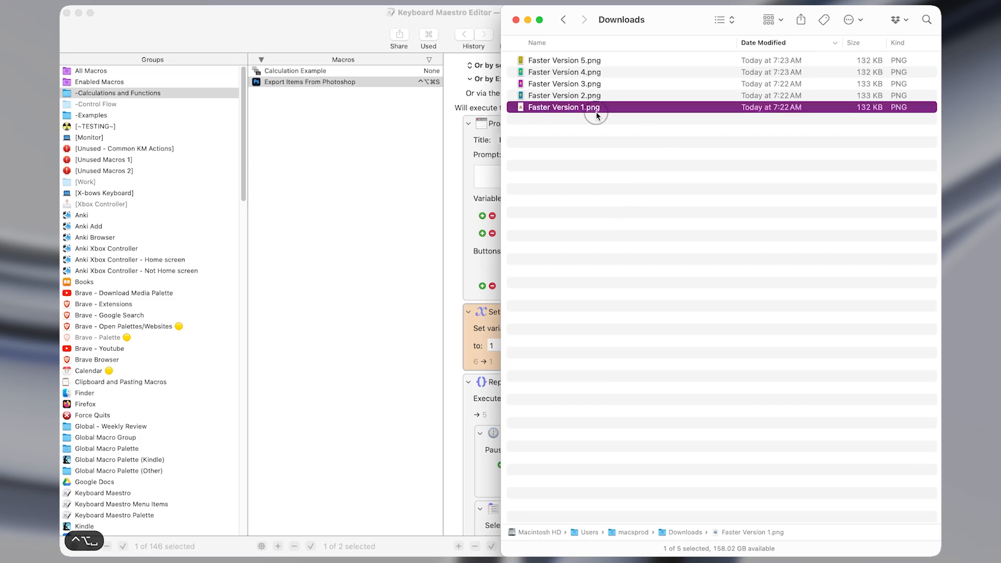
click(453, 390)
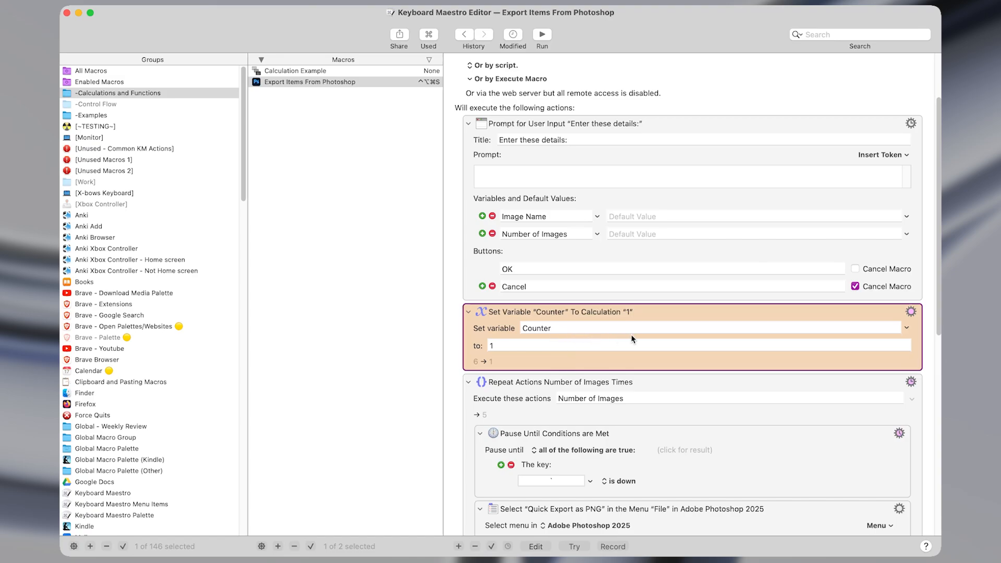
Step: Insert a new Repeat Actions action directly below the existing Repeat Actions Number of Images Times block
scroll(631, 334, down, 4)
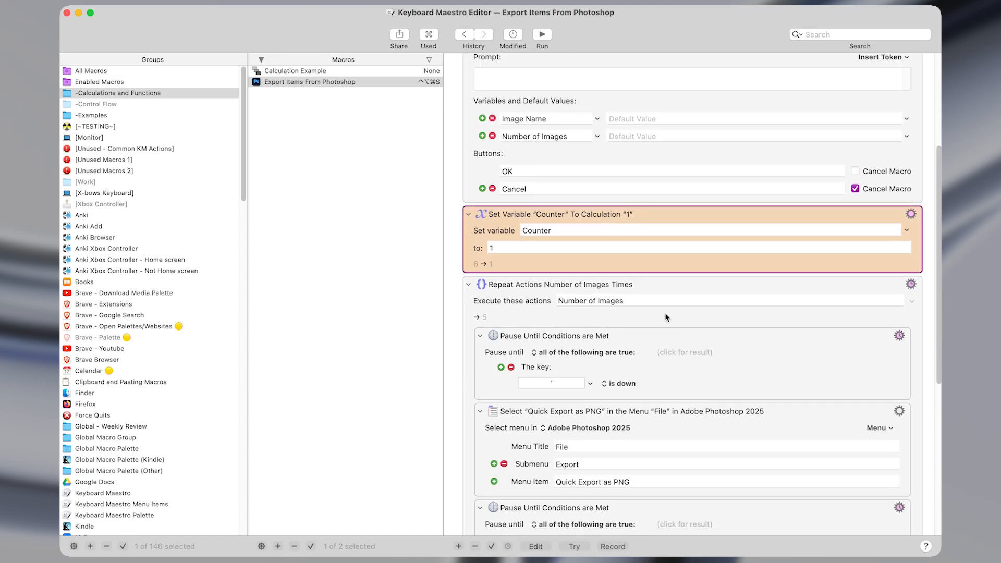
scroll(665, 317, down, 1)
click(621, 268)
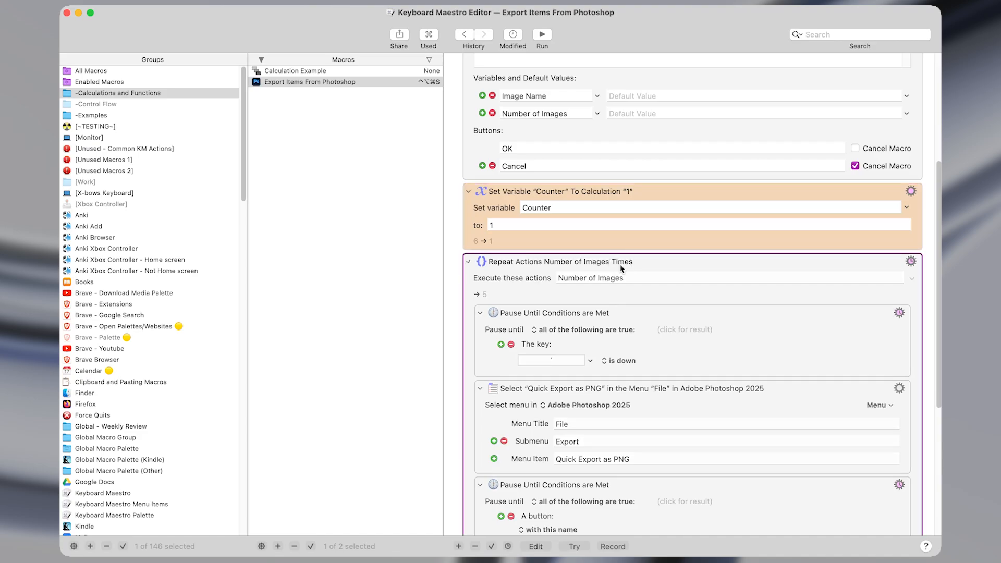
key(shift+super+f)
text(rea)
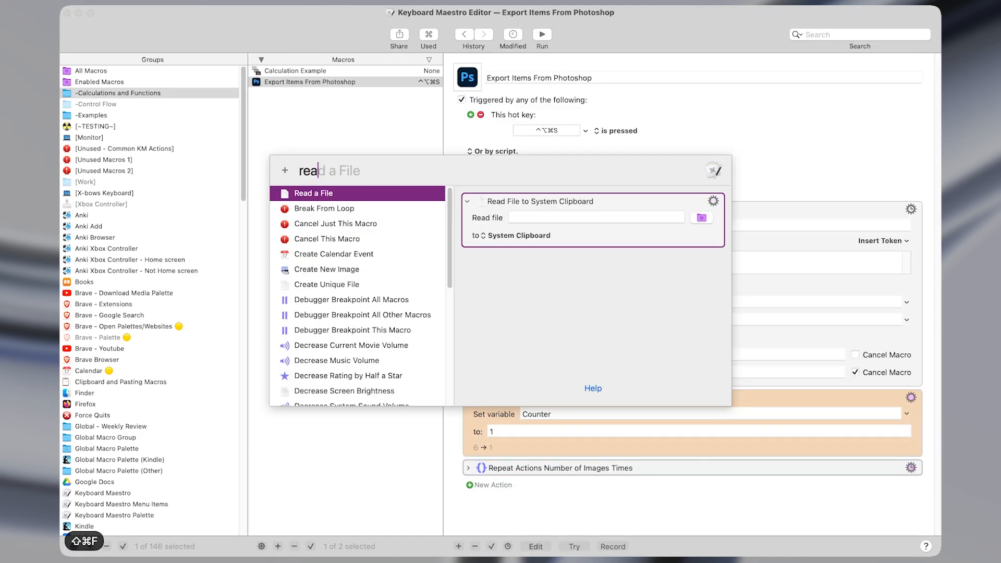
key(BackSpace)
text([)
key(BackSpace)
key(Return)
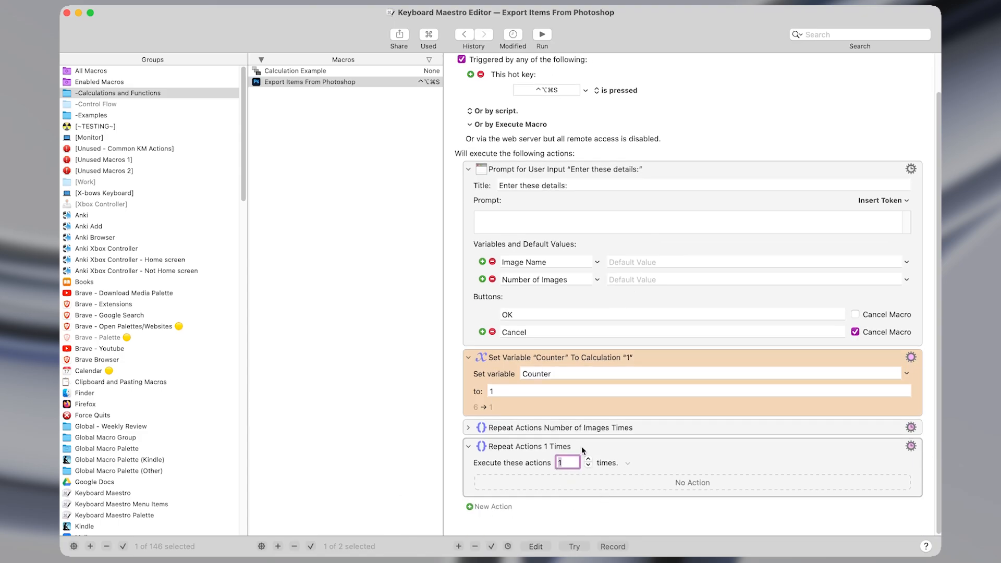
Step: Raise the new Repeat action's count and try entering 54a as its number of repetitions
click(590, 458)
click(589, 462)
double_click(589, 466)
text(54a)
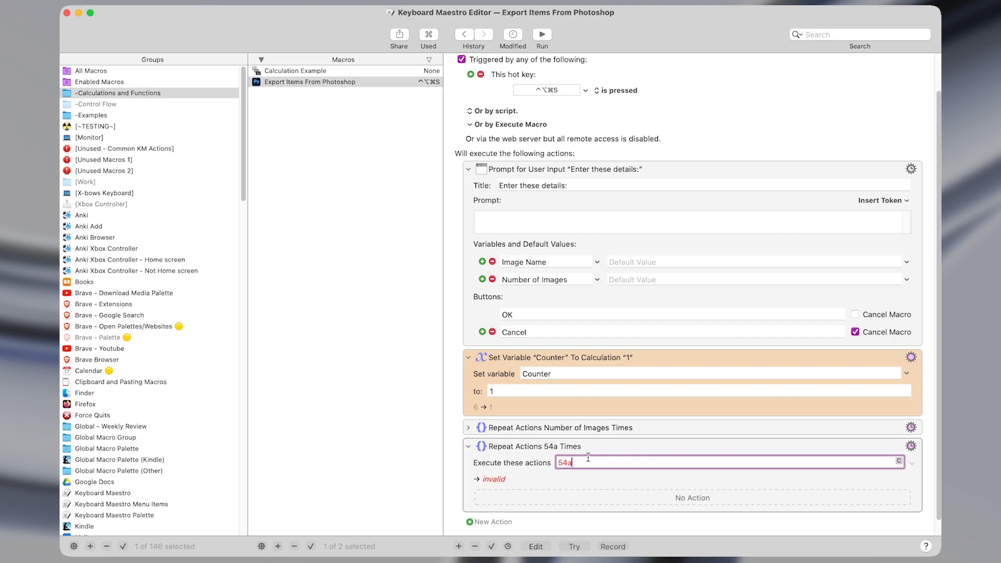
double_click(574, 463)
click(856, 460)
Step: Expand the Repeat Actions Number of Images Times block and compare its count with the Number of Images variable in the prompt
double_click(643, 427)
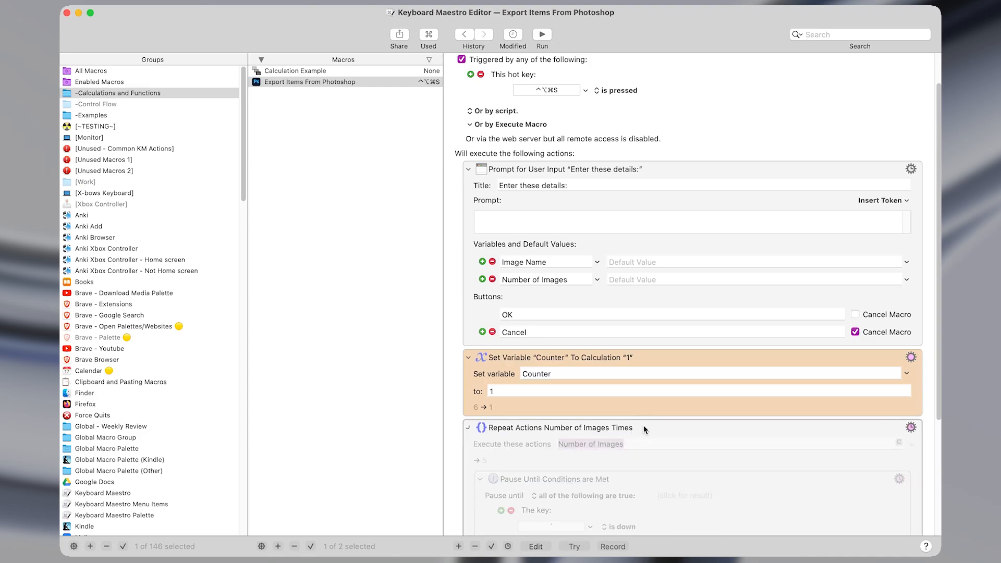
scroll(642, 427, down, 1)
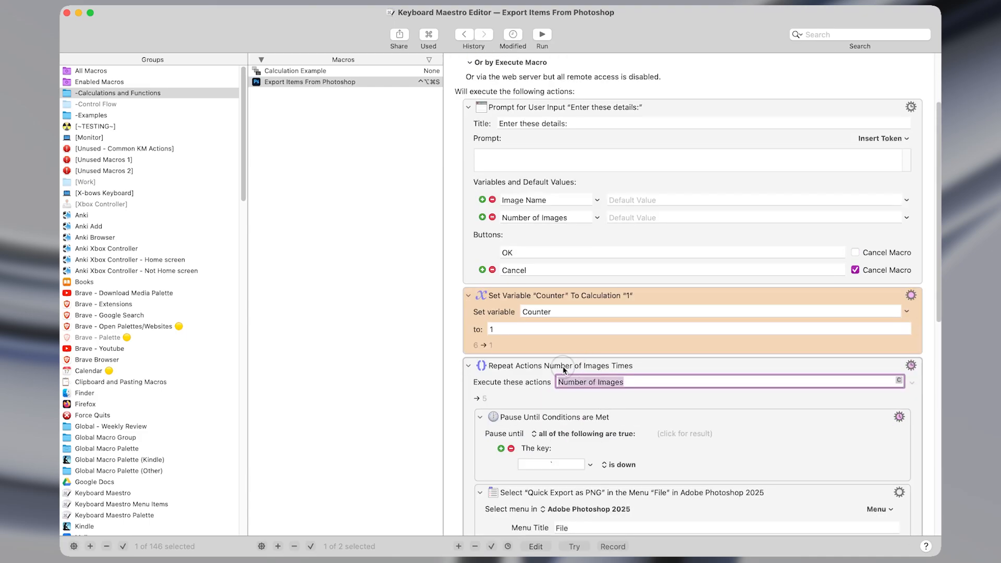
click(564, 369)
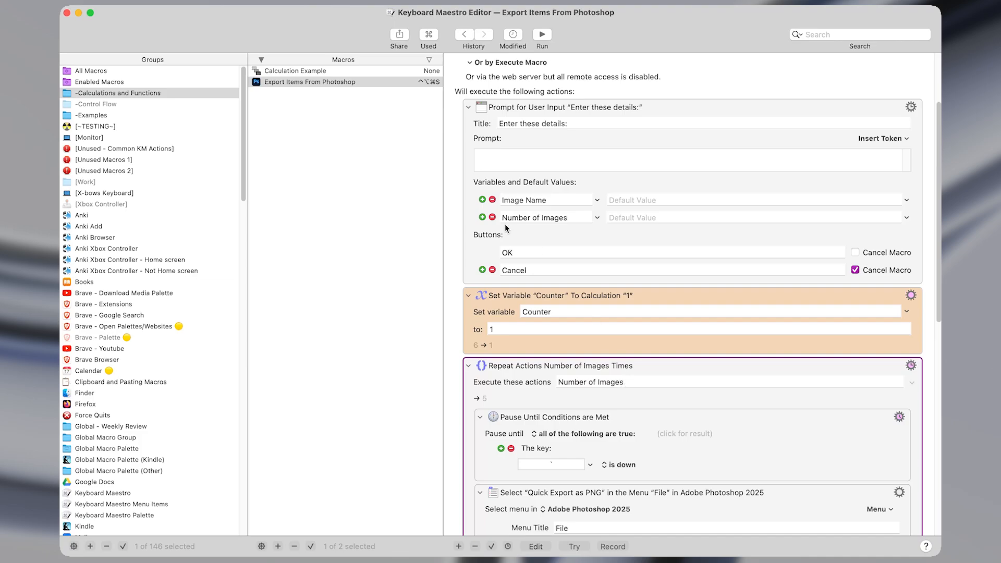
click(524, 218)
click(587, 371)
click(571, 383)
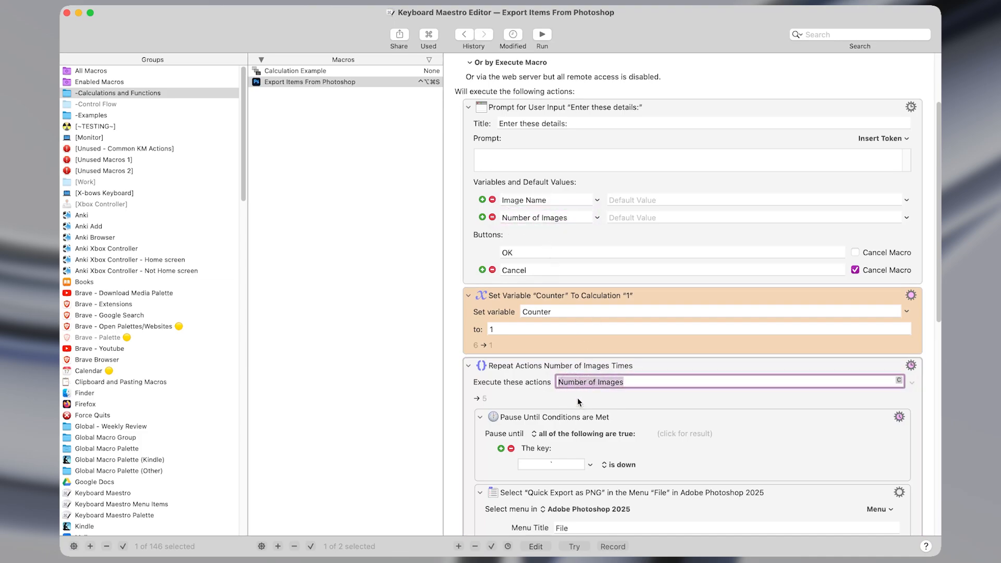
click(577, 401)
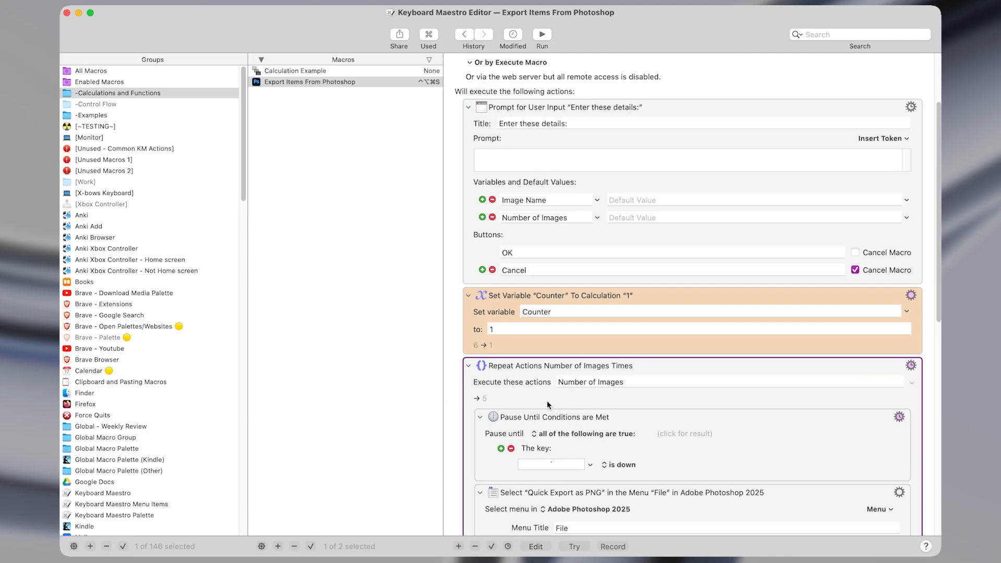
Step: Copy the whole Number of Images entry from the repeat count of the original Repeat action
click(615, 383)
scroll(615, 383, down, 2)
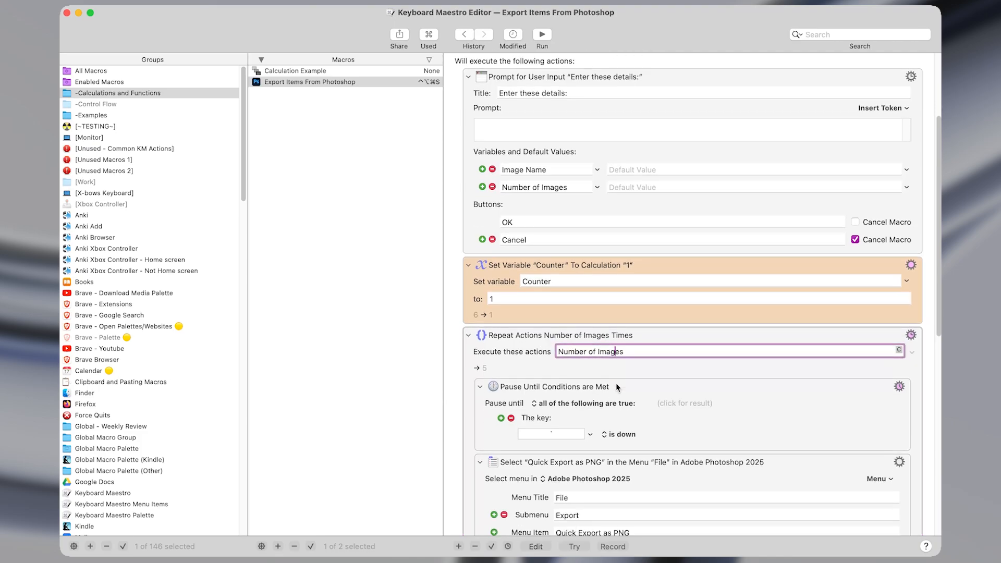
scroll(616, 386, down, 1)
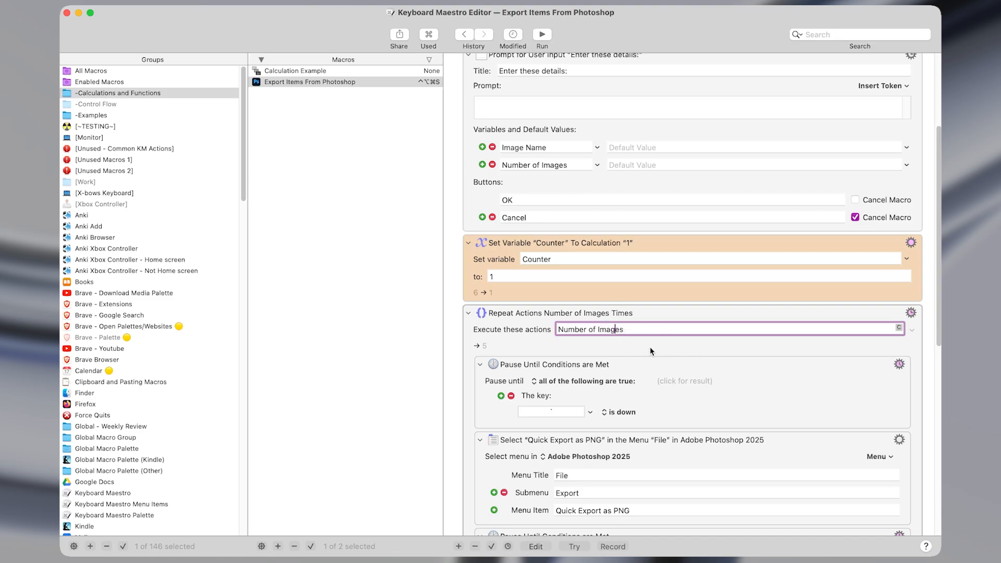
key(super+a)
key(super+c)
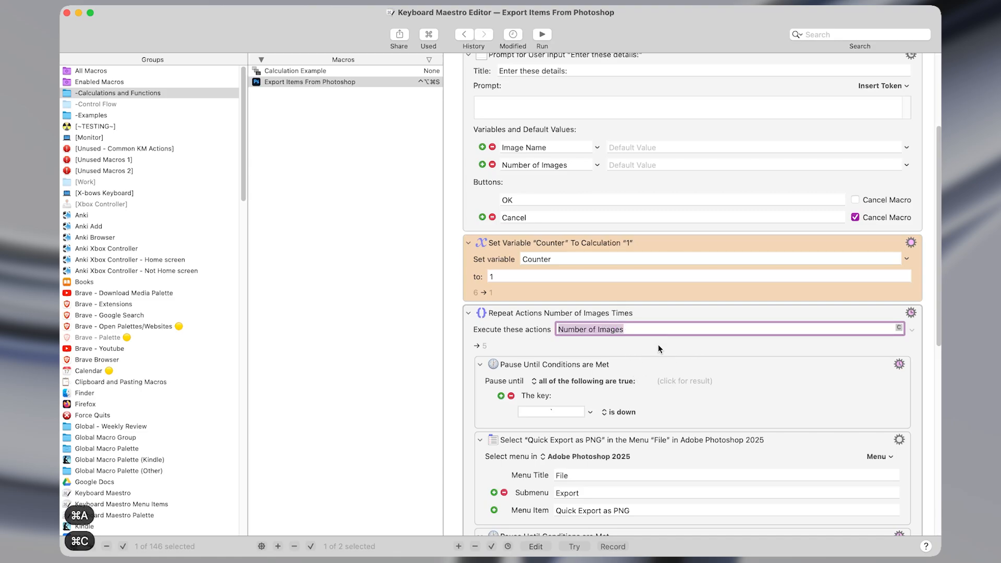
Step: Try the text token %Variable%Number of Images% as the Repeat action's count and restore the plain variable name Number of Images
key(super+v)
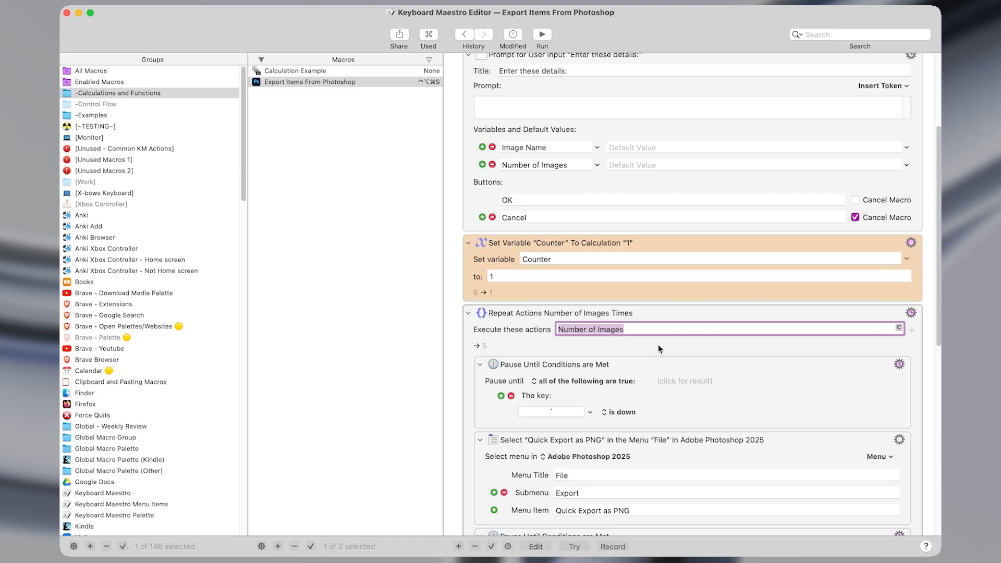
text(%Variable%Number of Images%)
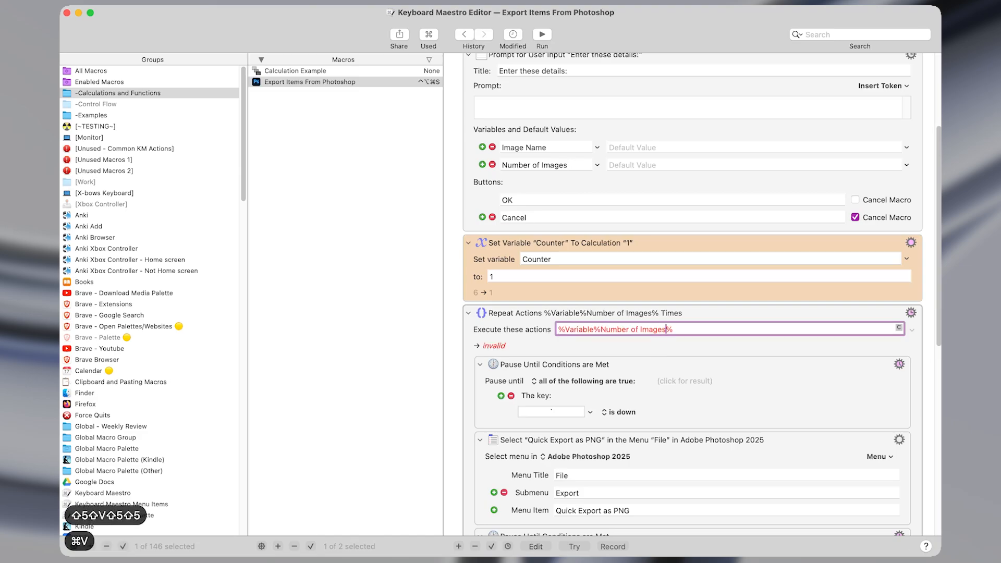
key(super+Left)
key(super+a)
key(super+v)
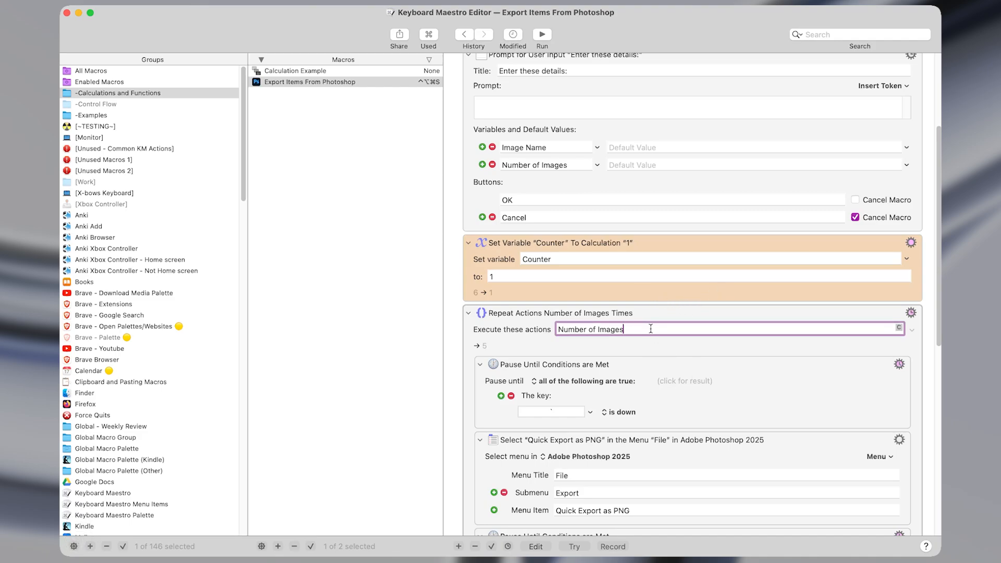
click(725, 319)
key(Tab)
Step: Try the user input prompt on its own with 3 as Number of Images and check the Repeat action's evaluated count
click(605, 327)
key(super+shift+t)
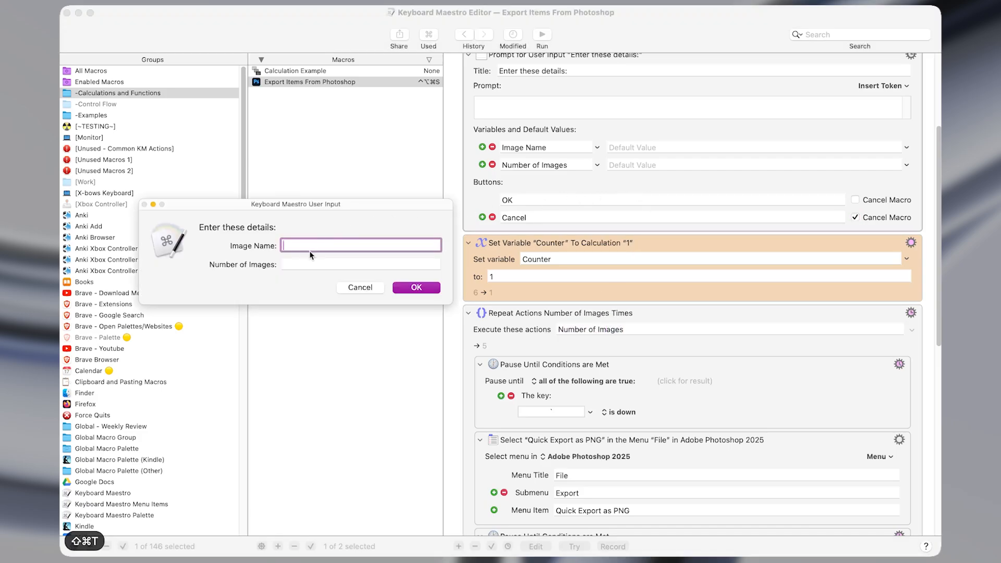
click(290, 264)
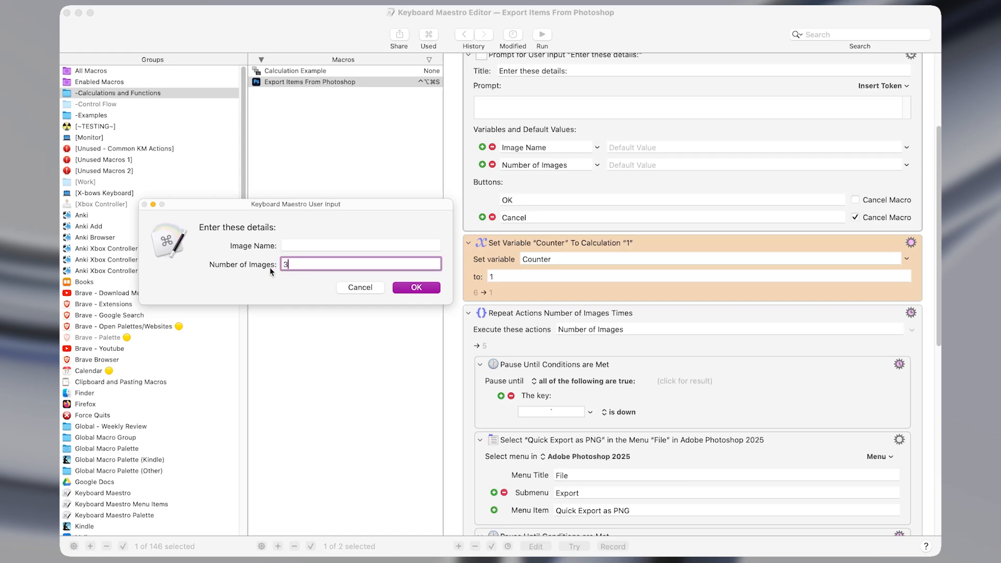
click(415, 289)
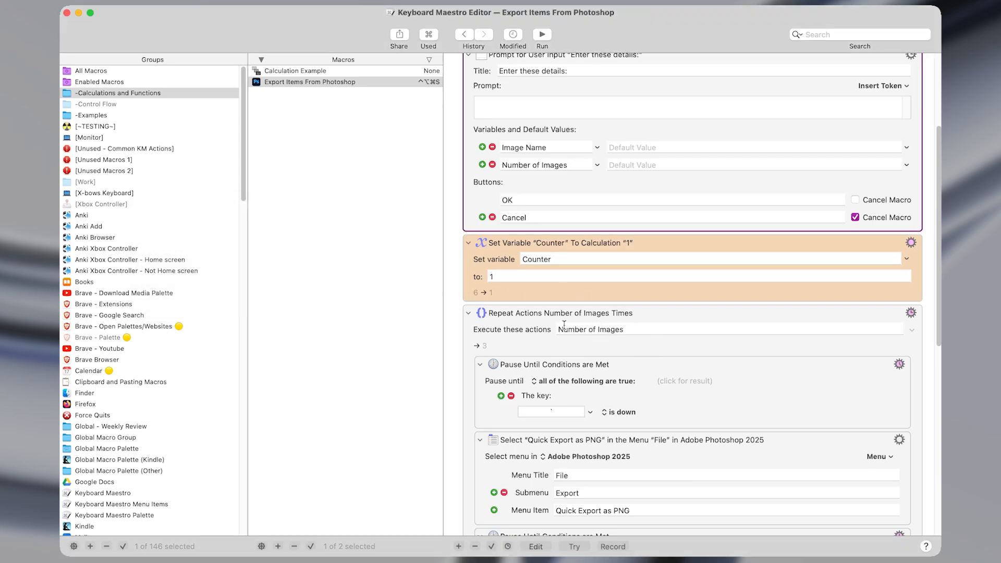
click(575, 328)
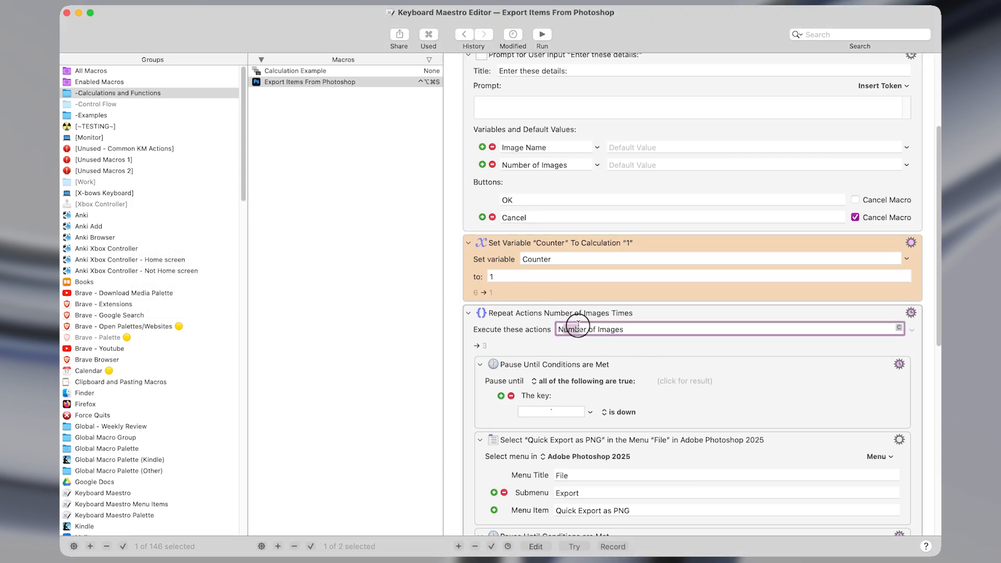
triple_click(618, 325)
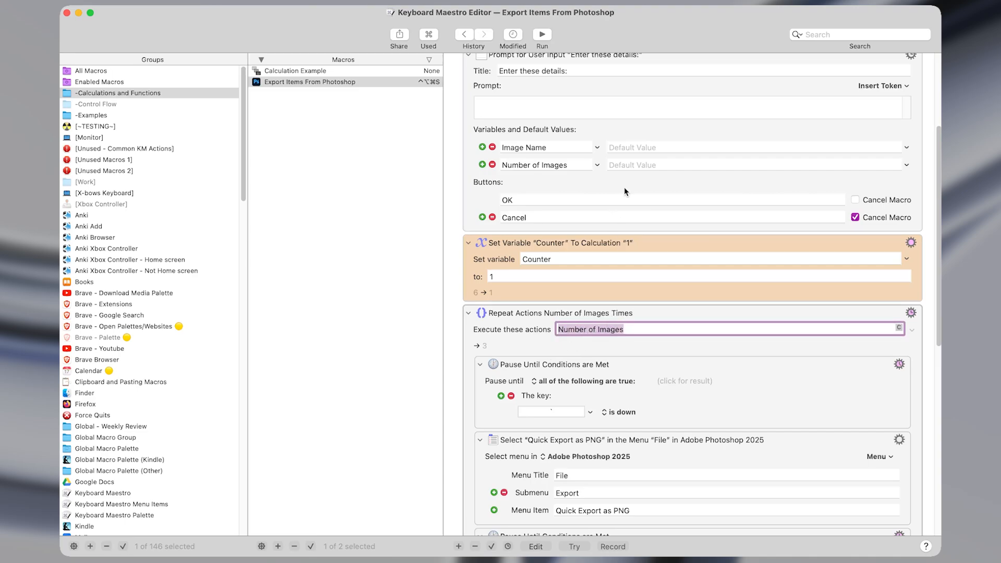
Step: Try the prompt with the calculation 3+3 as Number of Images and check how the repeat count evaluates
key(super+shift+t)
key(Tab)
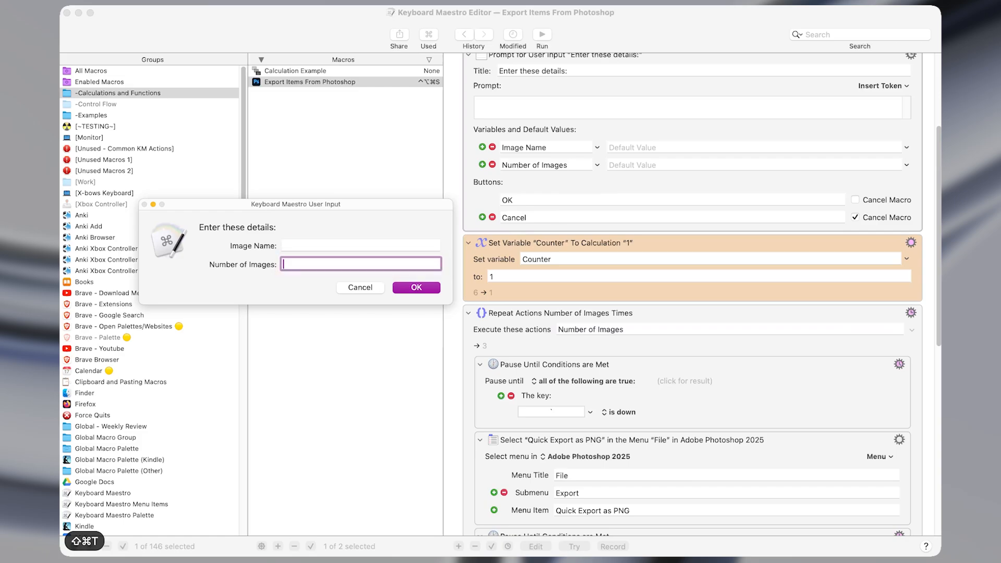
text(3+3)
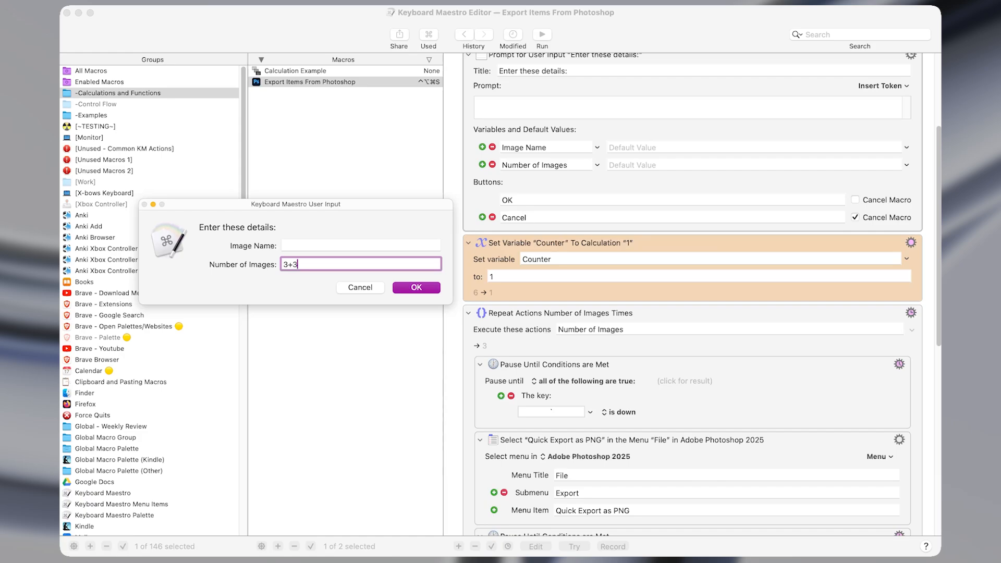
key(Left)
key(Left)
key(shift+Right)
key(shift+Right)
key(Escape)
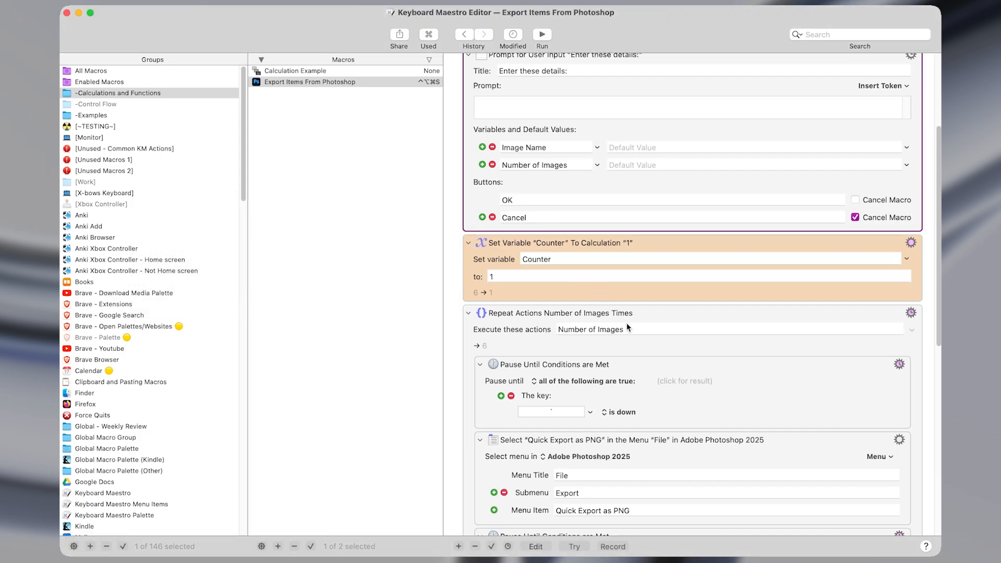
drag(628, 327, 555, 329)
Step: Try the prompt with the non-numeric text hello as Number of Images and check the Repeat action's evaluated count
click(634, 188)
key(shift+super+t)
click(395, 261)
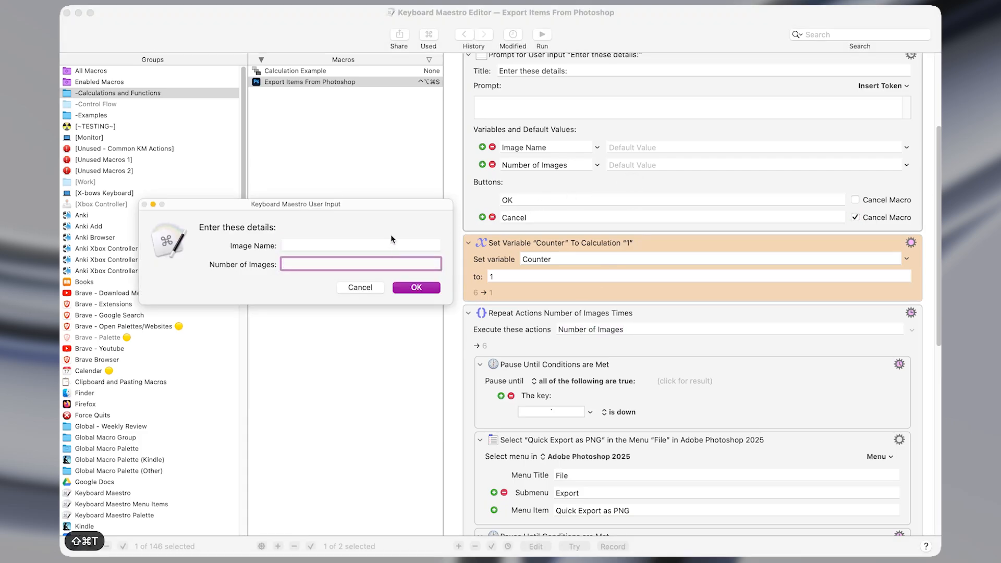
text(hello)
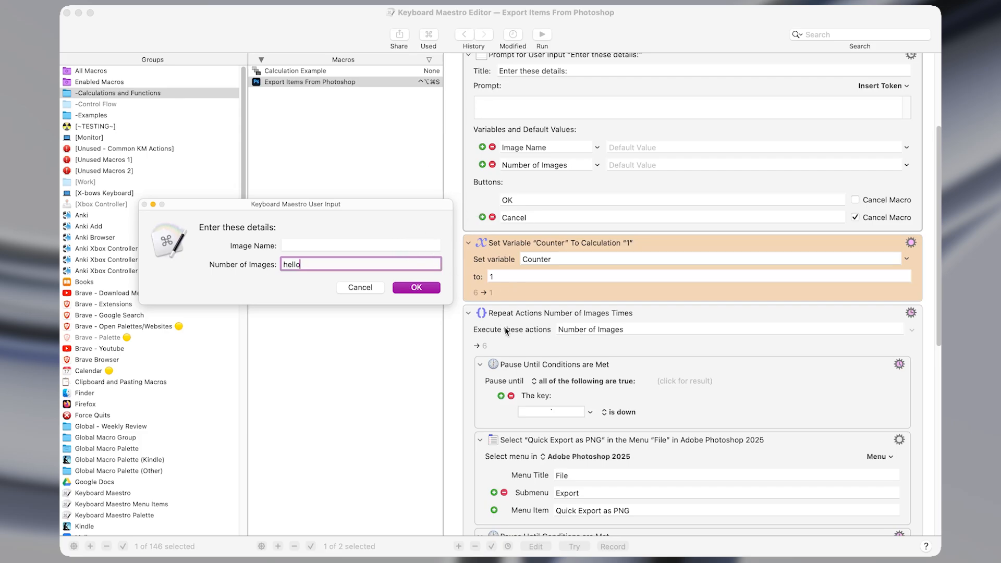
key(Return)
triple_click(583, 330)
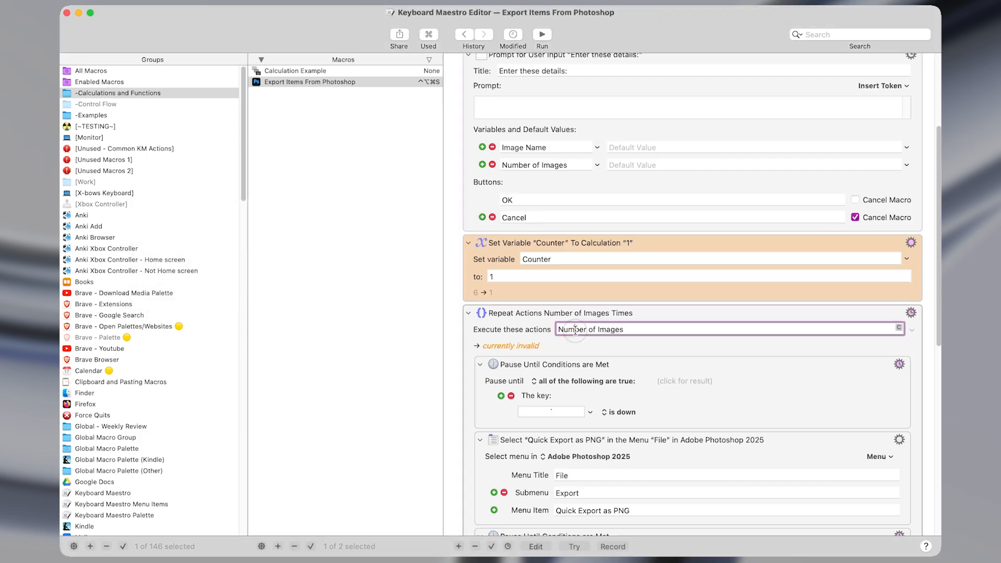
click(587, 345)
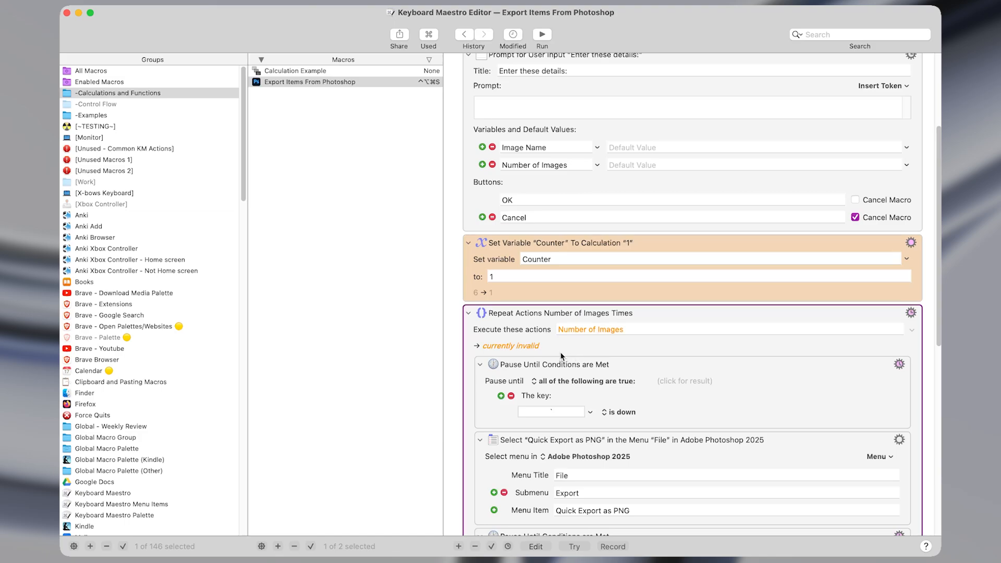
Step: Try adding a 2 directly after Number of Images in the repeat count and delete it again
scroll(563, 357, down, 2)
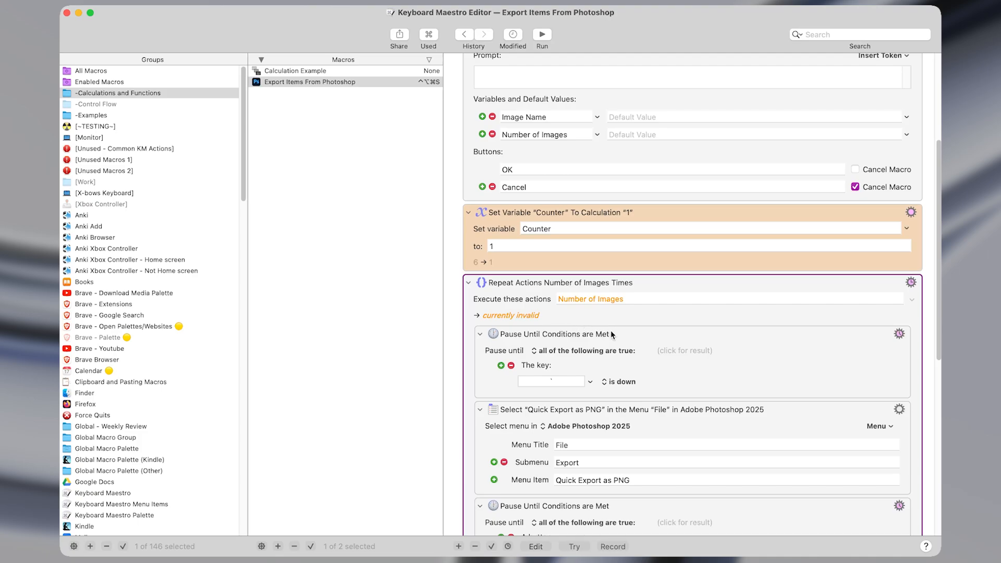
click(638, 300)
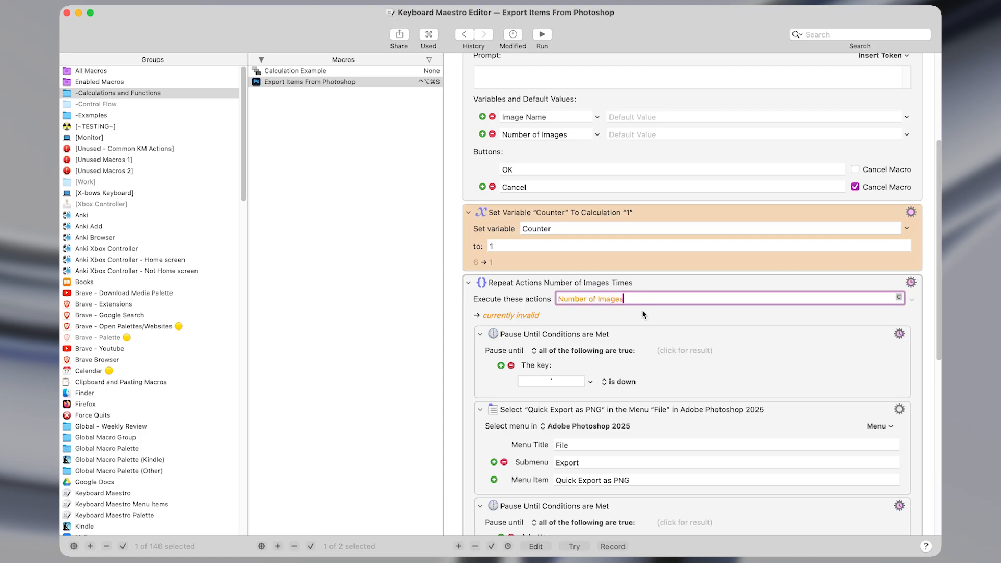
text(2)
key(BackSpace)
drag(559, 299, 622, 296)
click(524, 314)
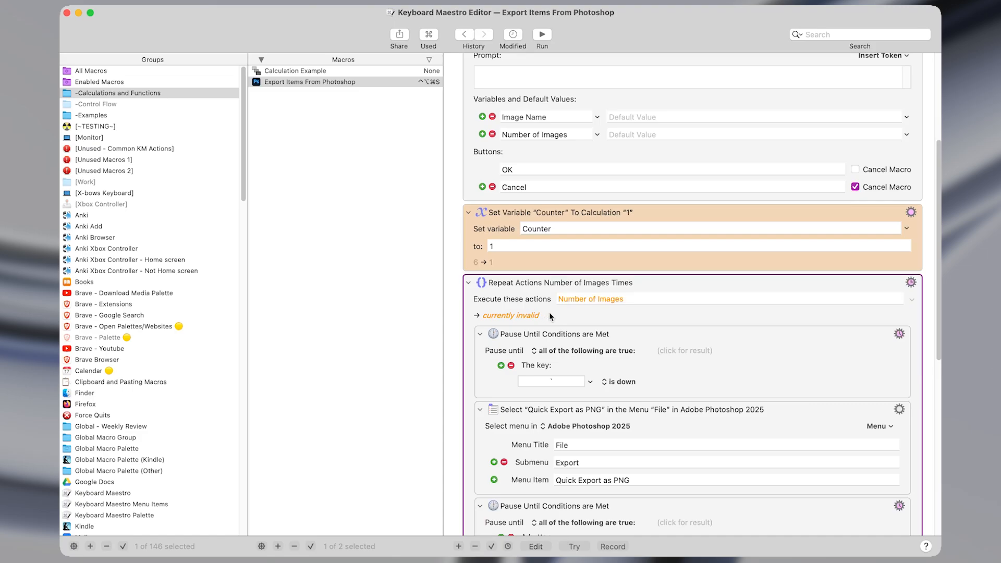
Step: Try extending the repeat count to the calculation Number of Images+2
click(659, 298)
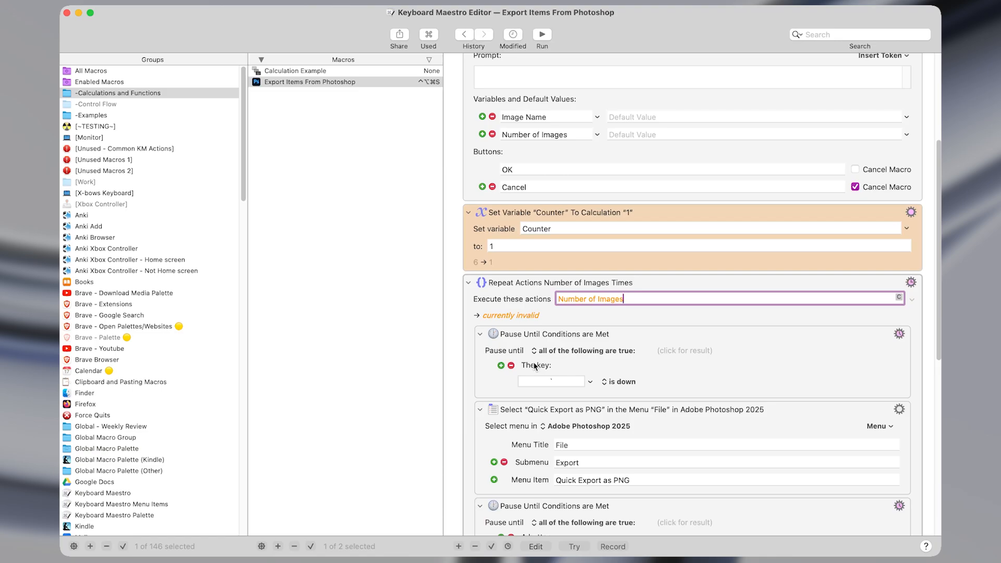
text(+)
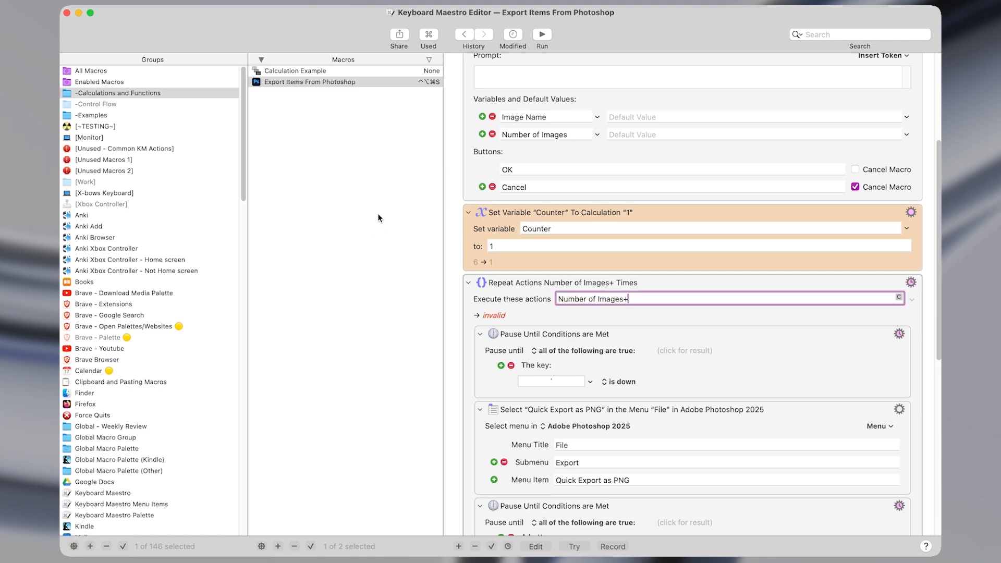
click(649, 309)
key(Tab)
click(647, 302)
text(2)
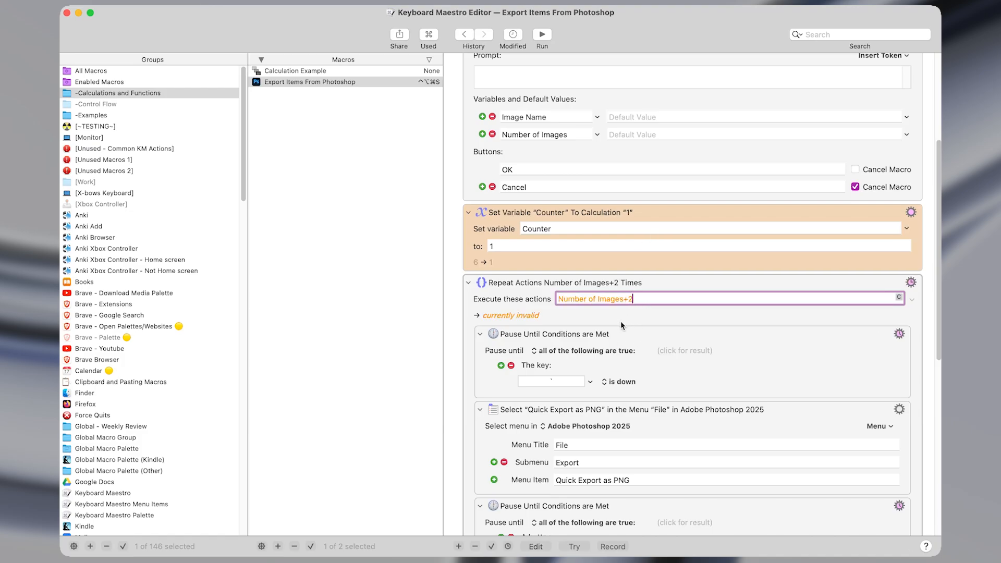
Step: Remove the +2 from the repeat count, leaving only the variable Number of Images
drag(633, 301, 574, 304)
click(639, 304)
key(BackSpace)
click(629, 309)
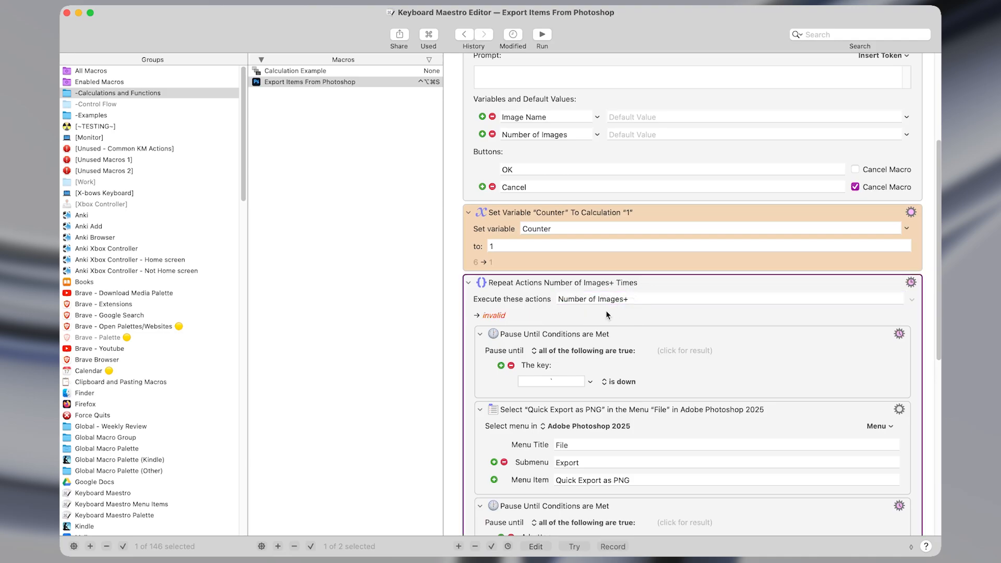
click(629, 302)
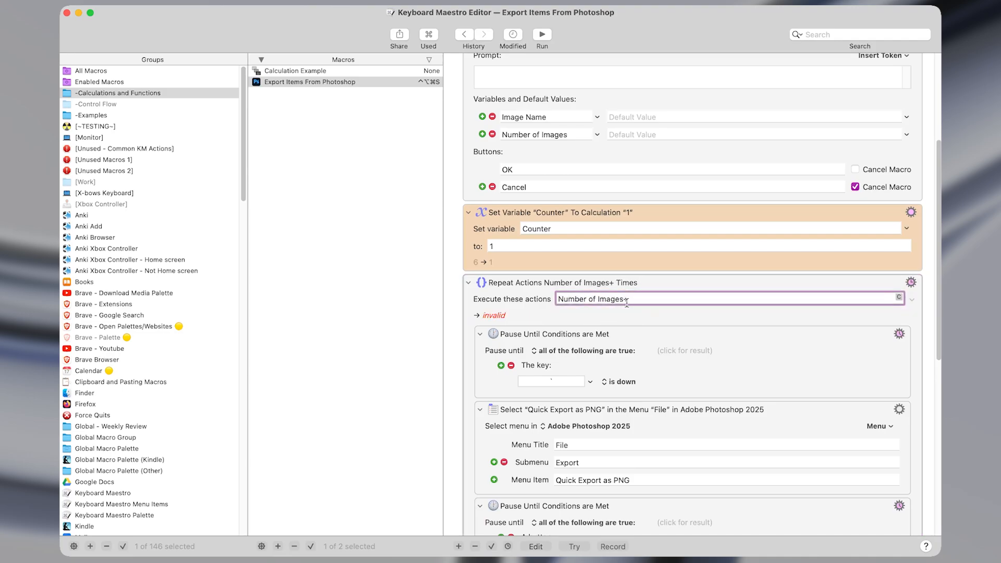
drag(621, 301, 518, 298)
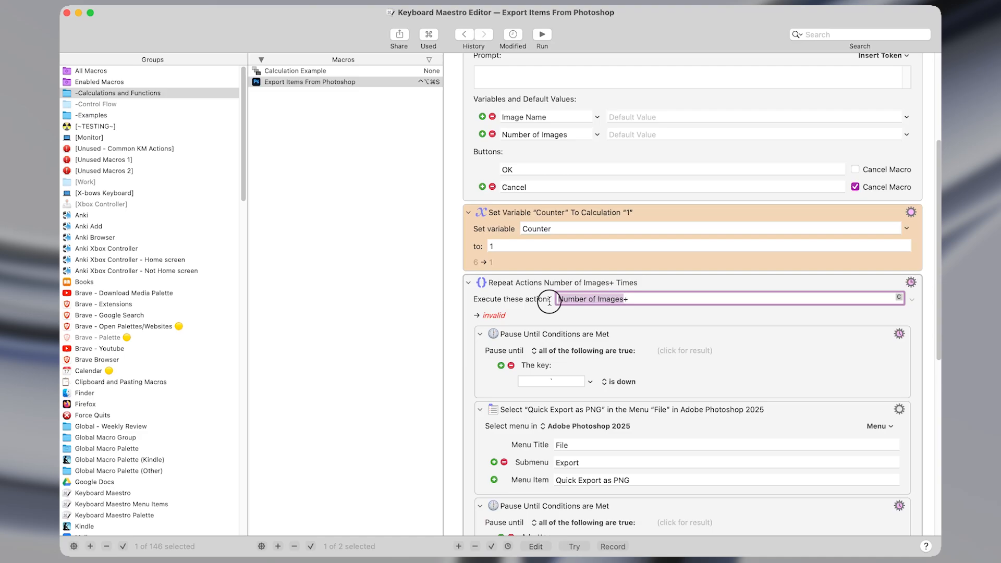
click(633, 296)
key(BackSpace)
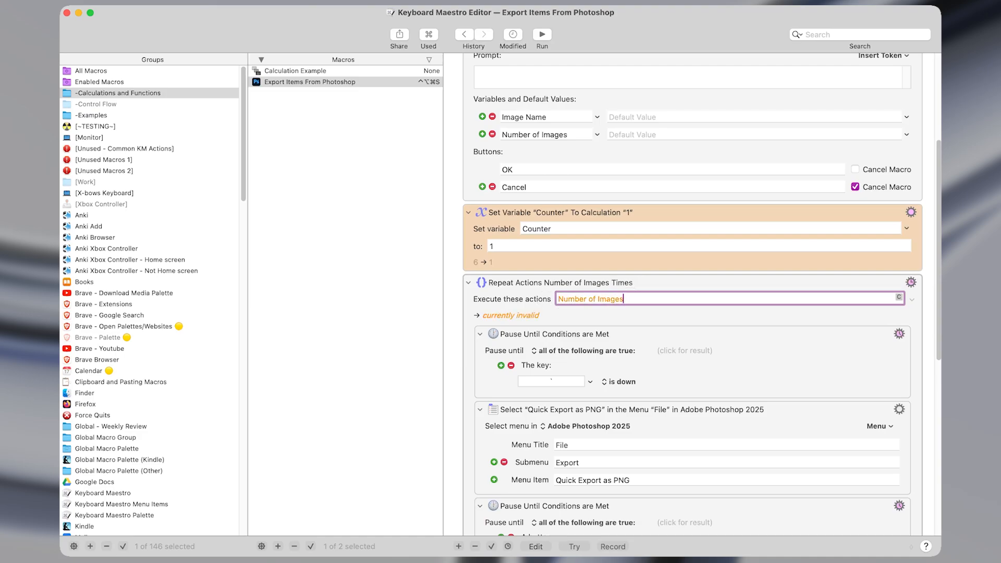
click(617, 328)
Step: Try the user input prompt on its own and submit 3 as Number of Images
scroll(599, 261, up, 2)
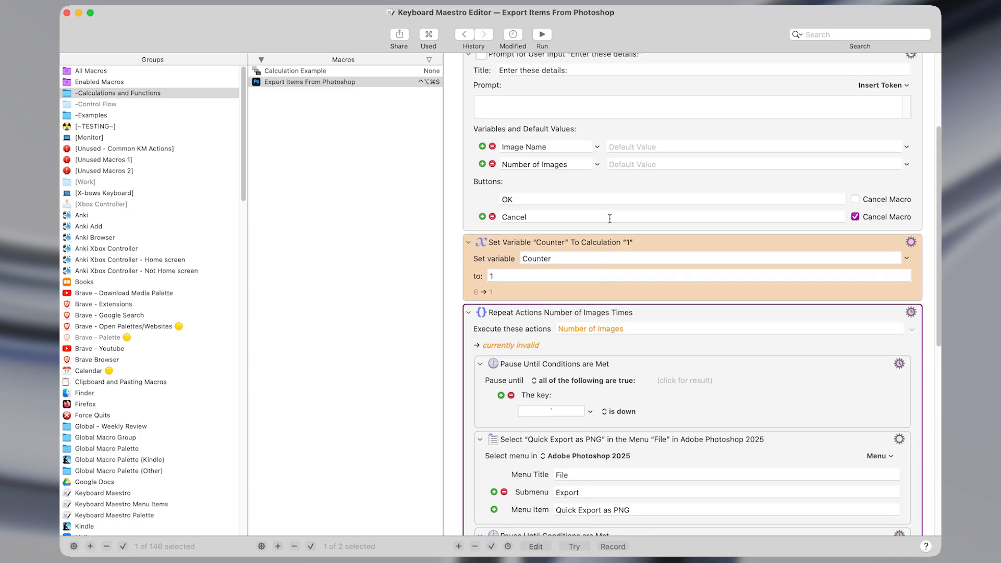
click(626, 199)
click(628, 186)
key(shift+super+t)
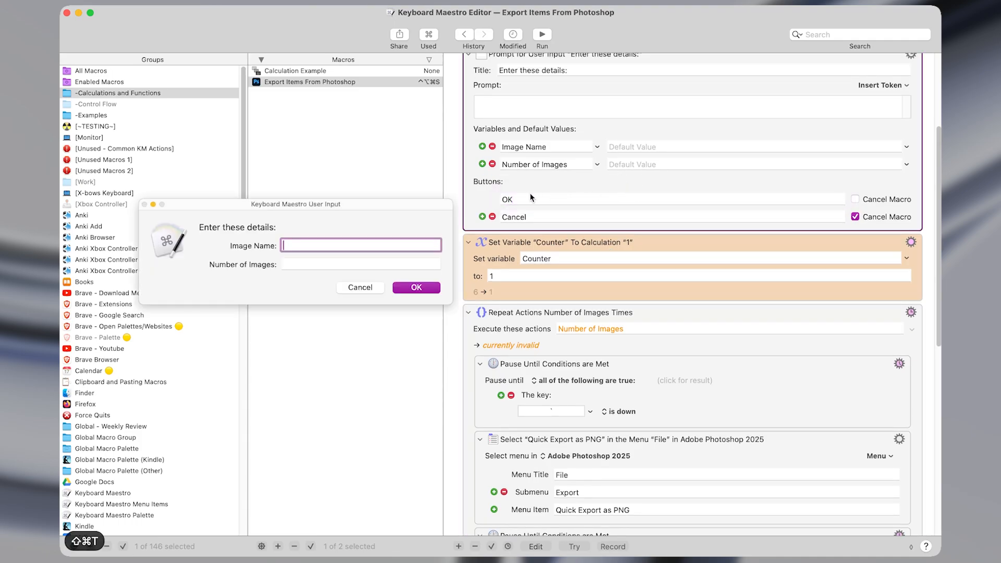
click(329, 265)
text(3)
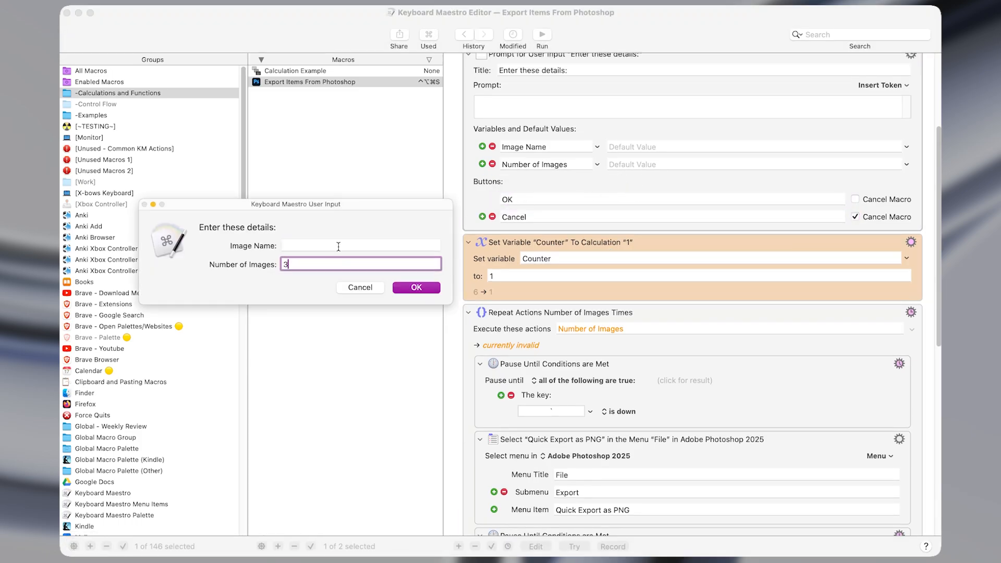
key(Return)
Step: Review the Counter variable's starting value in the Set Variable action above the repeat block
click(624, 242)
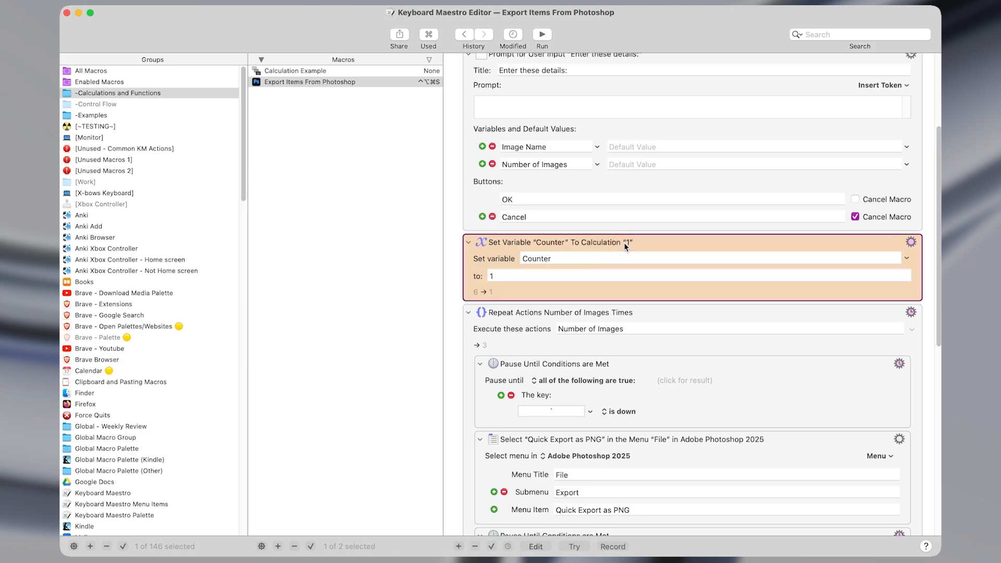
click(516, 276)
drag(503, 276, 467, 282)
click(511, 290)
click(692, 341)
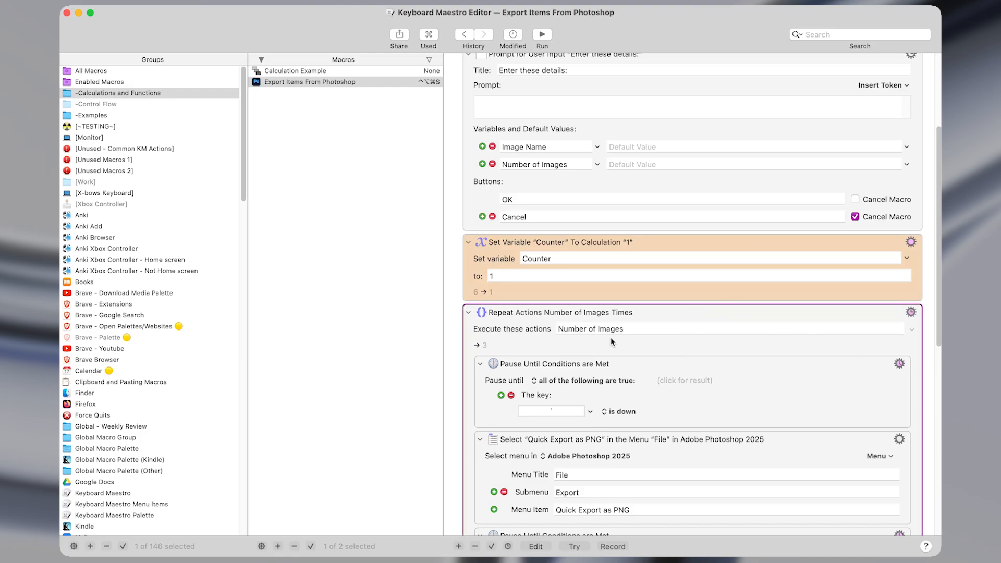
Step: Insert a Pause Until action after the first pause inside the repeat block and add a key-is-down condition to it
scroll(613, 341, down, 8)
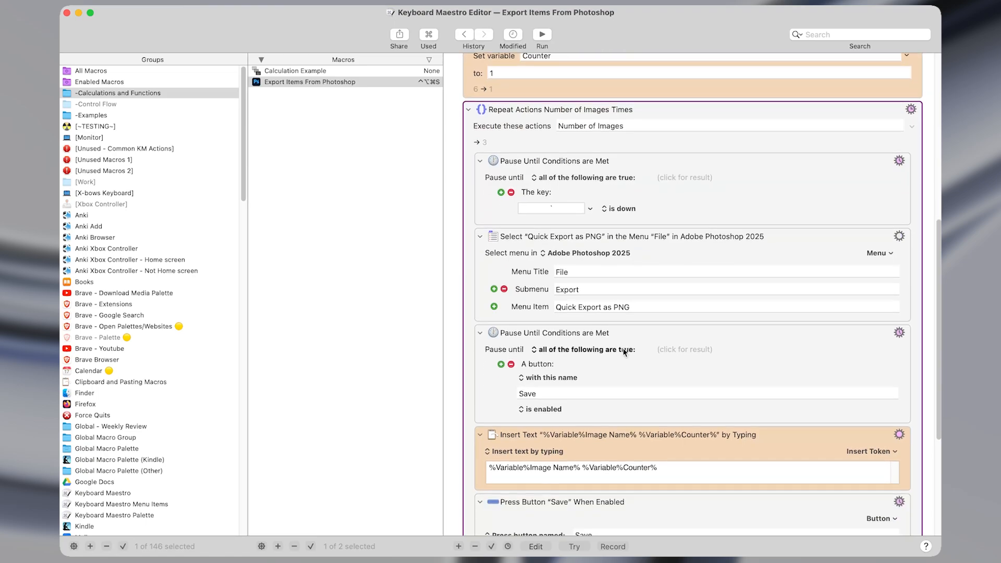
click(777, 167)
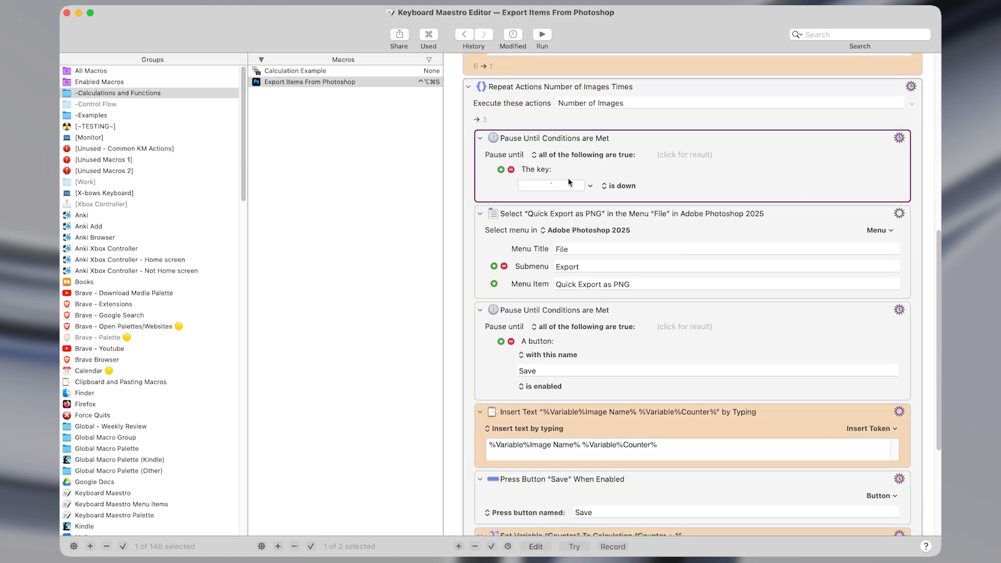
key(super+shift+f)
text(pause)
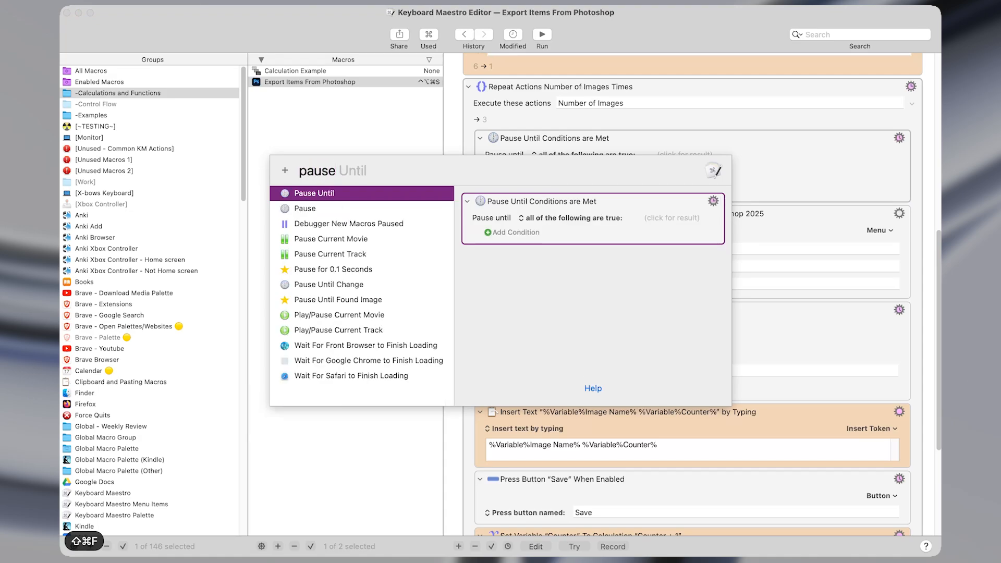
key(Return)
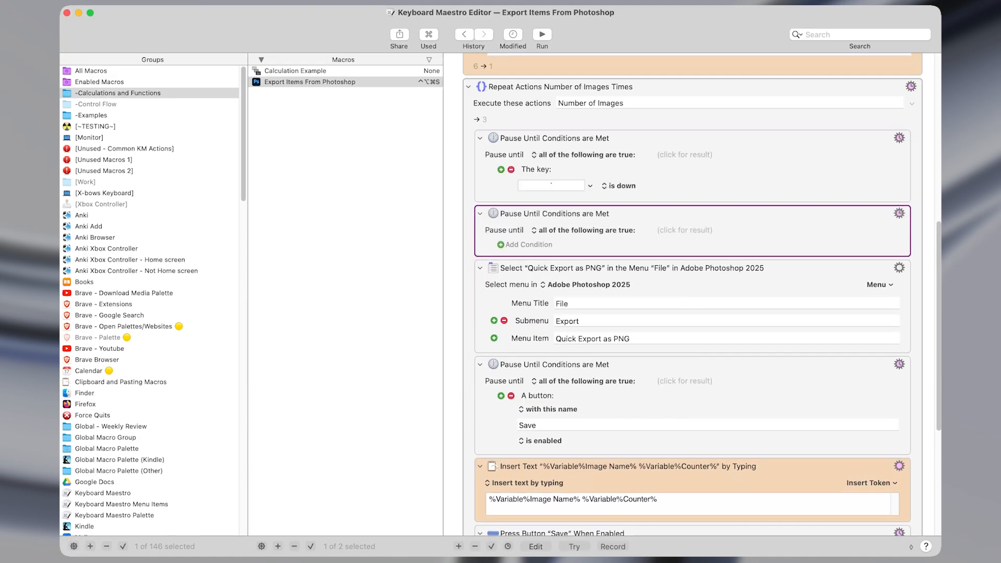
click(530, 243)
click(572, 331)
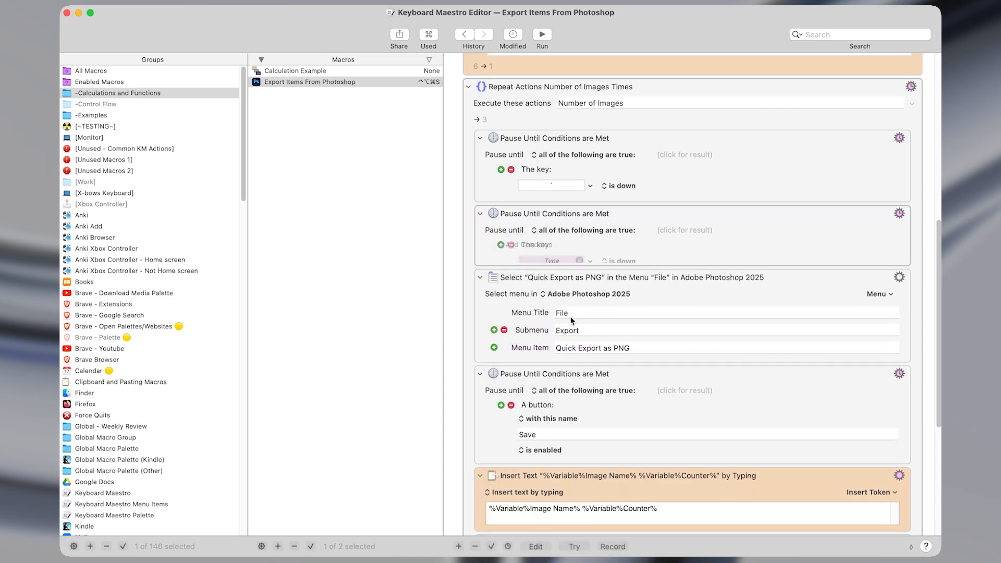
Step: Set the grave accent as the new condition's key and delete that second Pause Until action from the repeat block
key(grave)
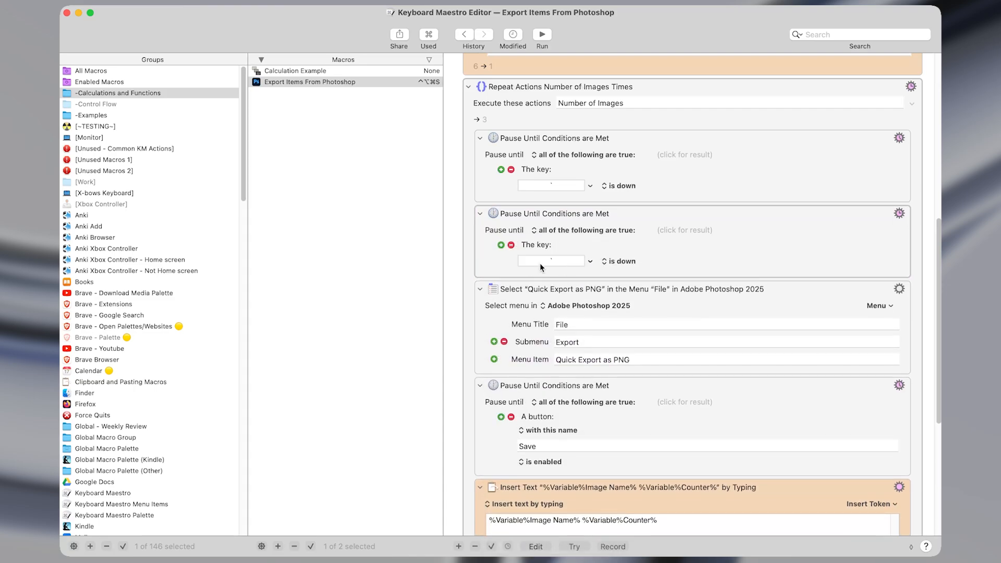
click(831, 240)
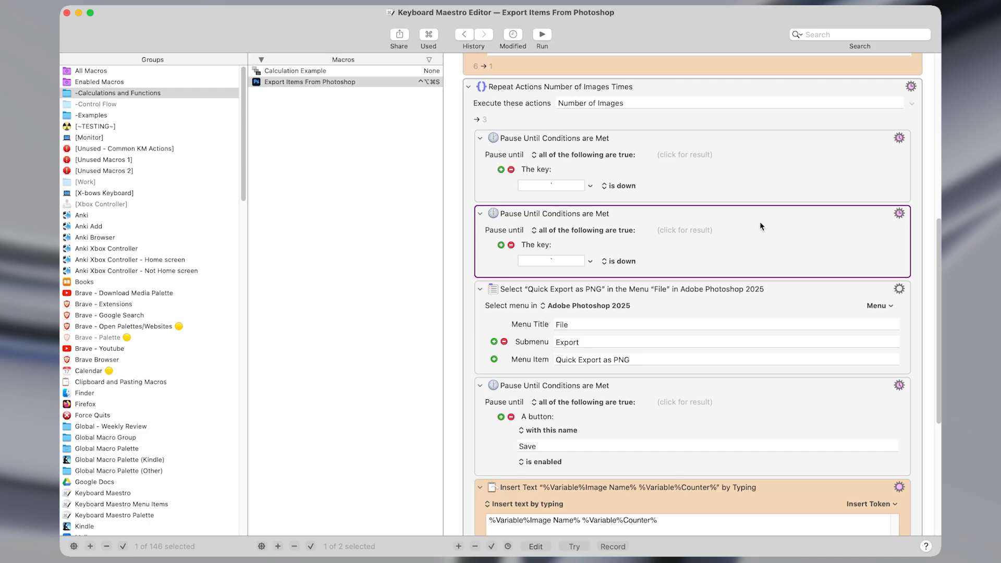
key(Delete)
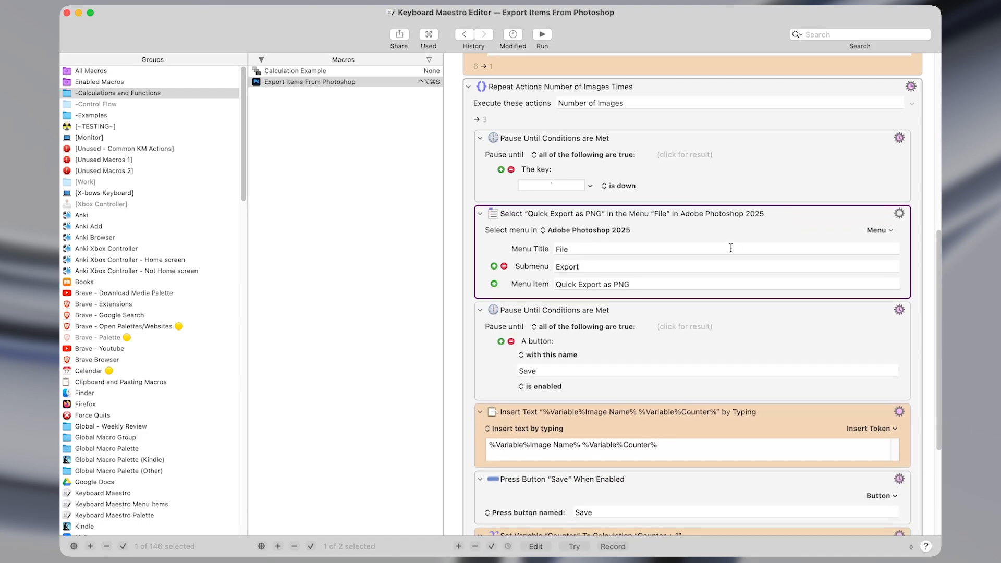
Step: Switch to Photoshop and start Quick Export as PNG for the image, leaving its Save dialog open, and return to Keyboard Maestro
click(785, 193)
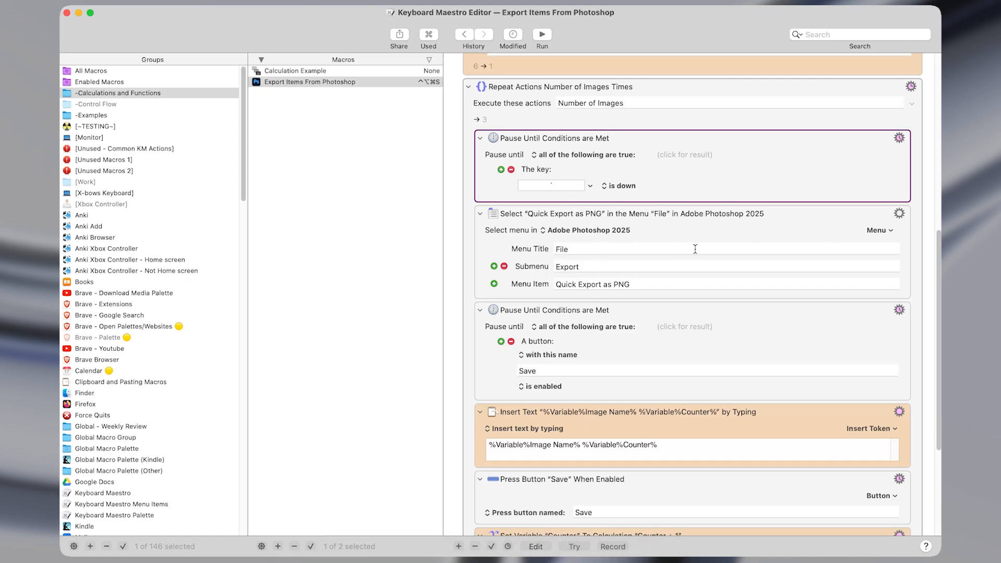
click(668, 217)
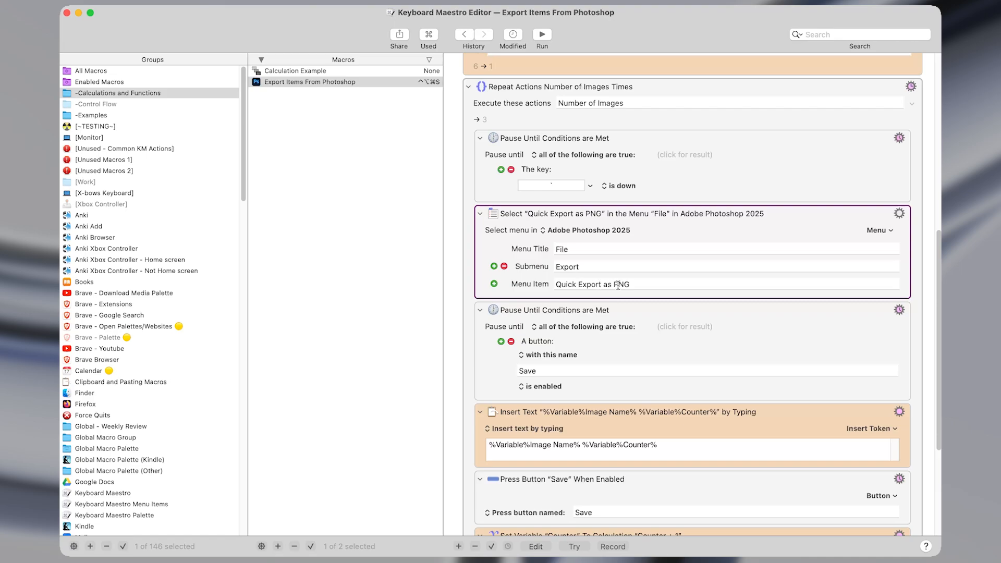
key(ctrl+alt+q)
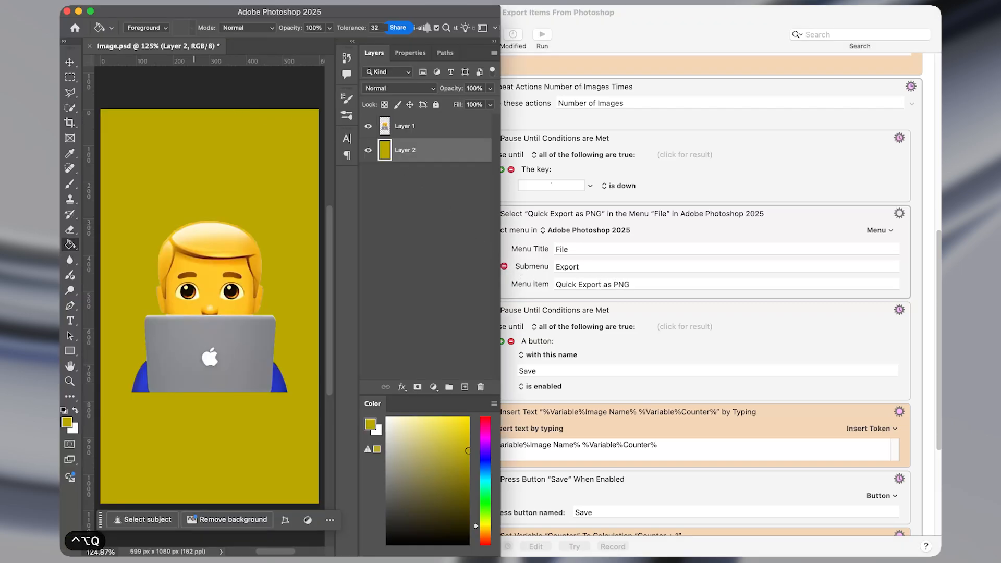
click(167, 1)
mouse_move(212, 185)
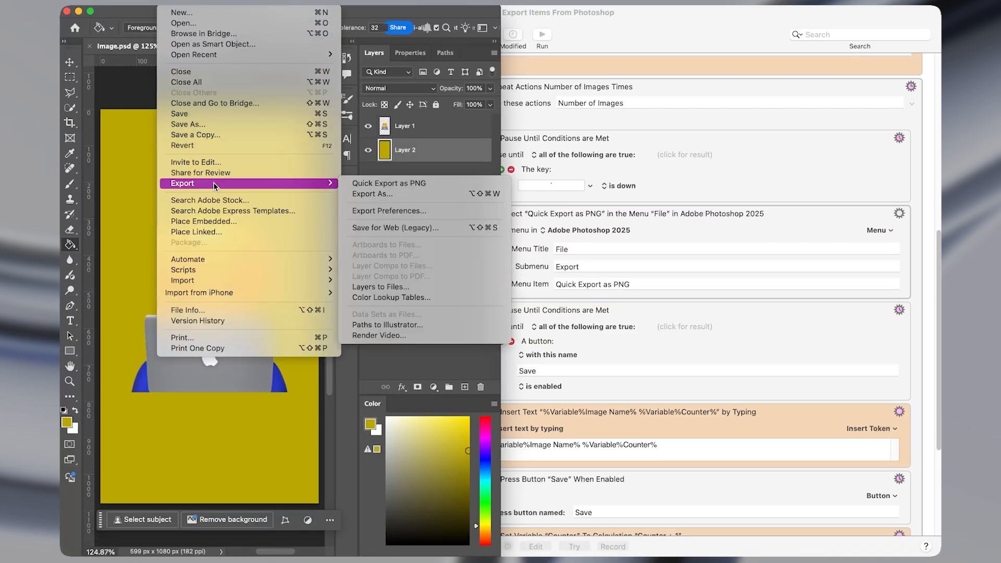
click(364, 188)
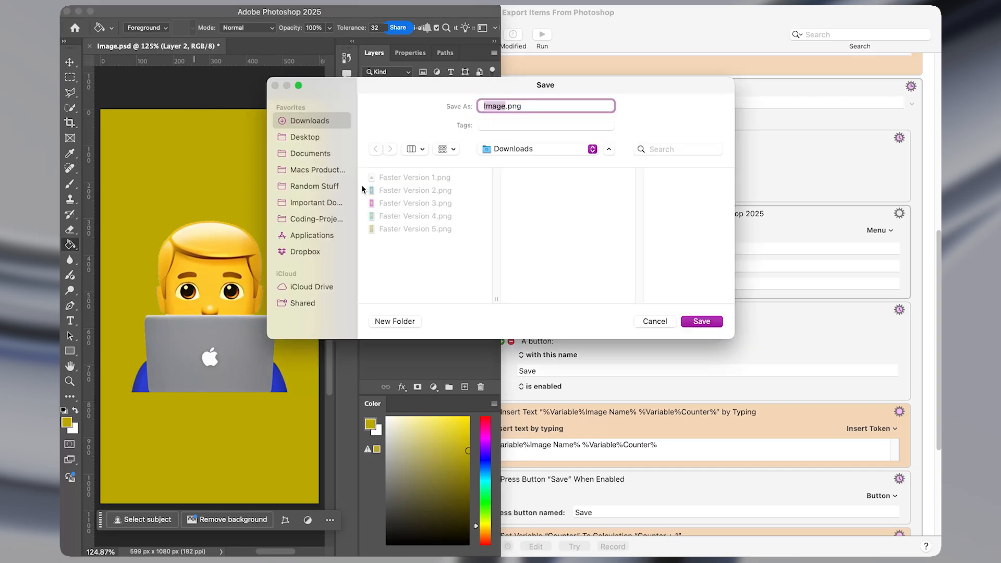
click(663, 359)
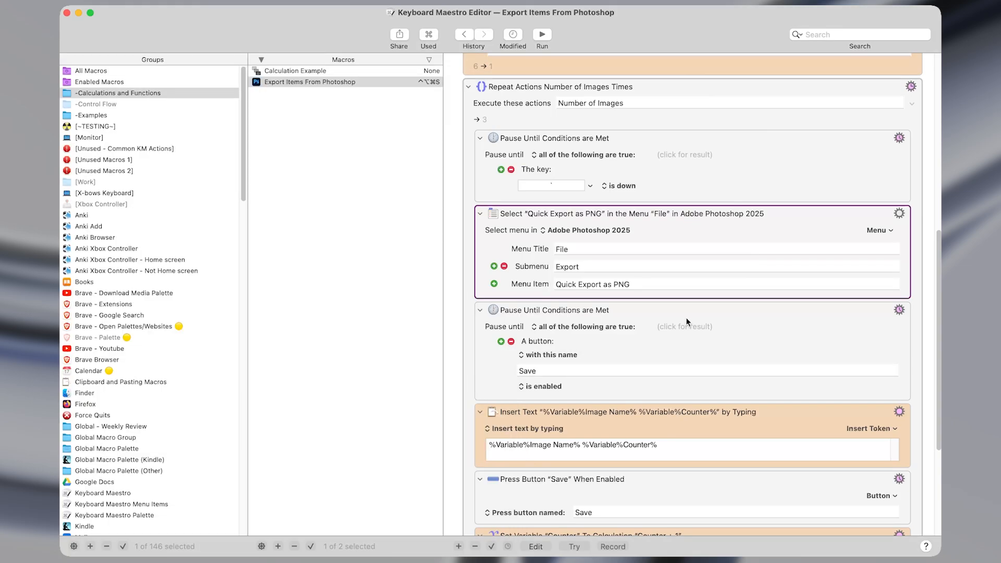
Step: Review the button condition of the Pause Until action after the menu selection, including the available condition types and the Save name
click(737, 324)
scroll(669, 312, down, 1)
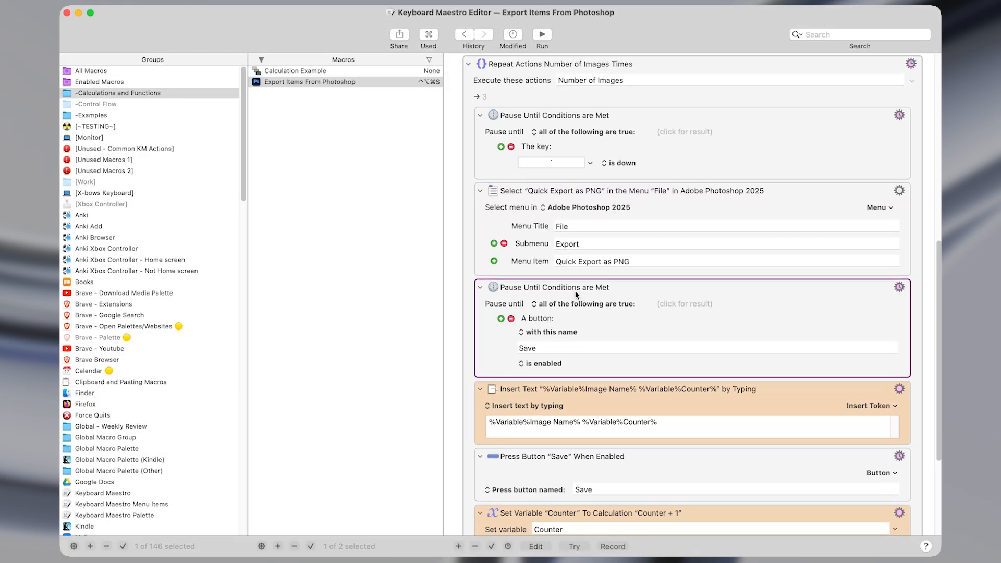
scroll(576, 295, down, 2)
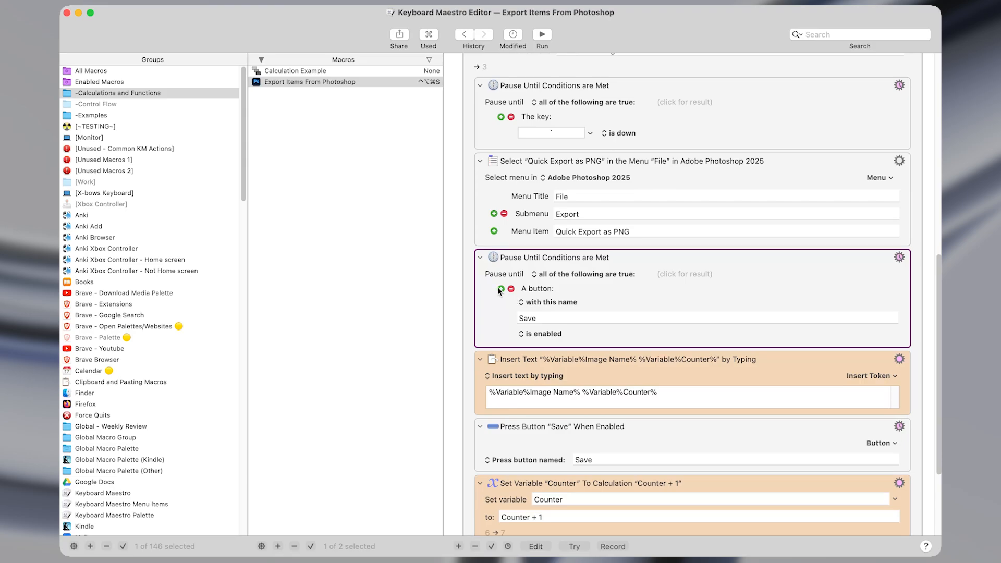
click(500, 288)
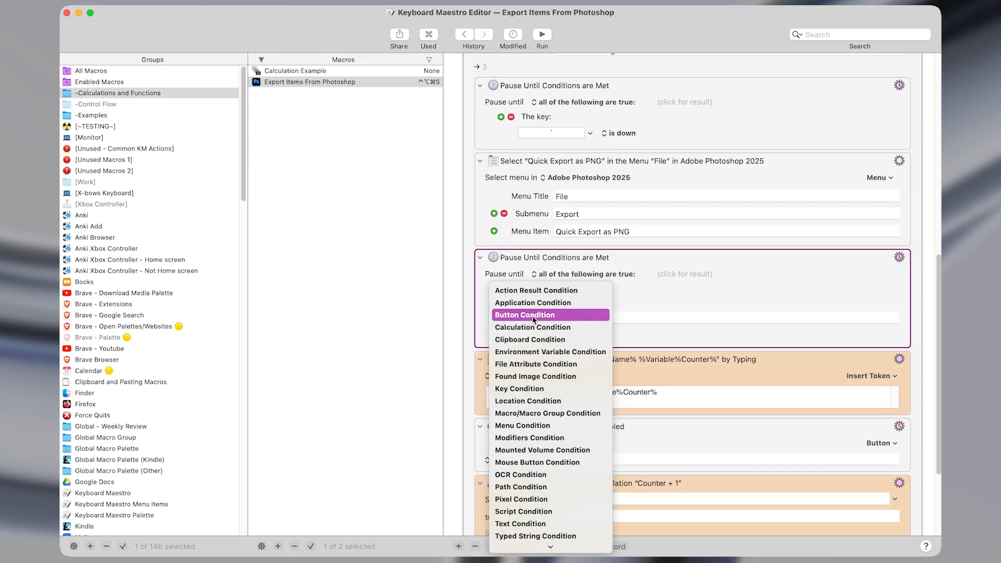
click(563, 316)
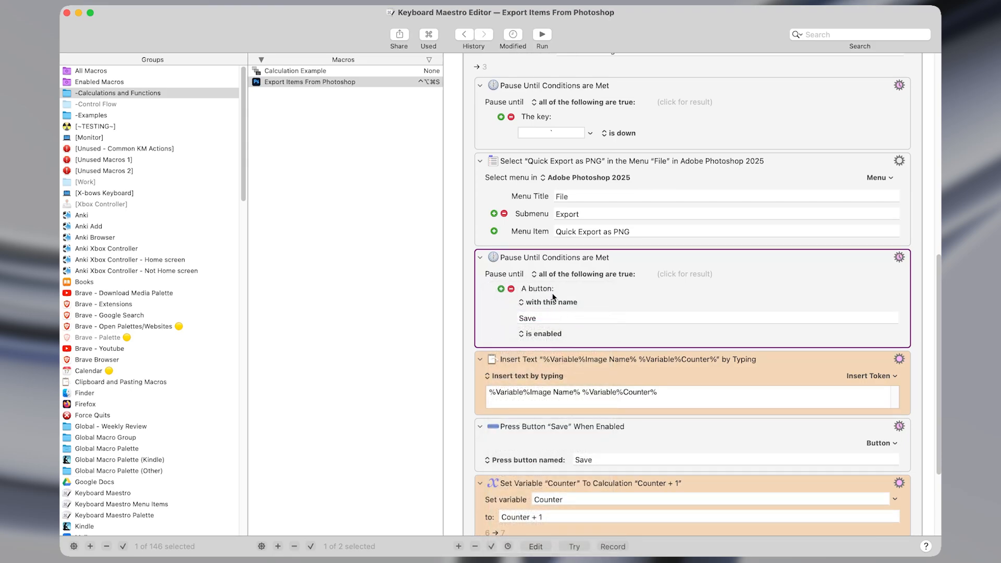
double_click(552, 318)
click(588, 344)
Step: Switch to Photoshop to check the Save button in the open export dialog, and return to Keyboard Maestro
key(super+Tab)
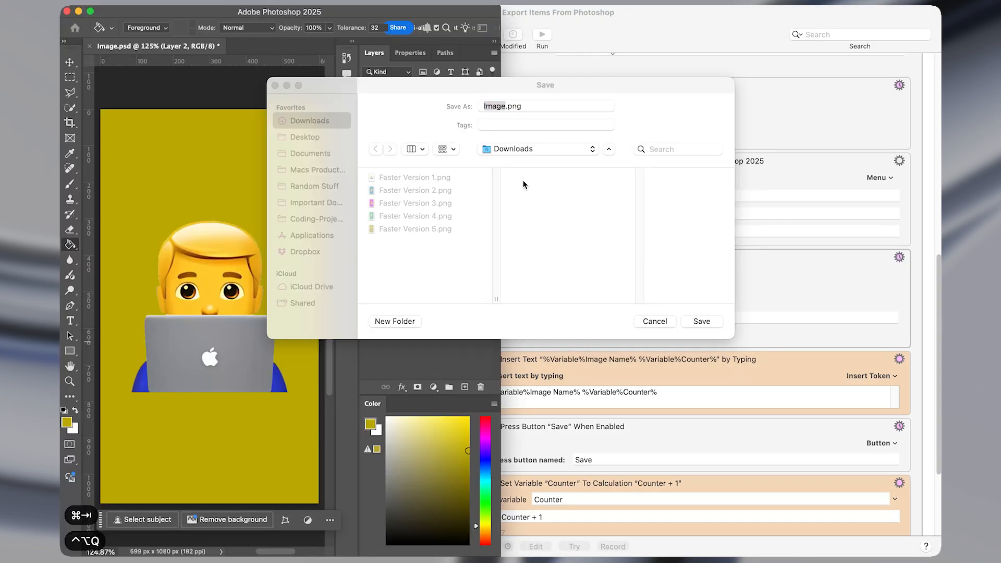
key(ctrl+alt+q)
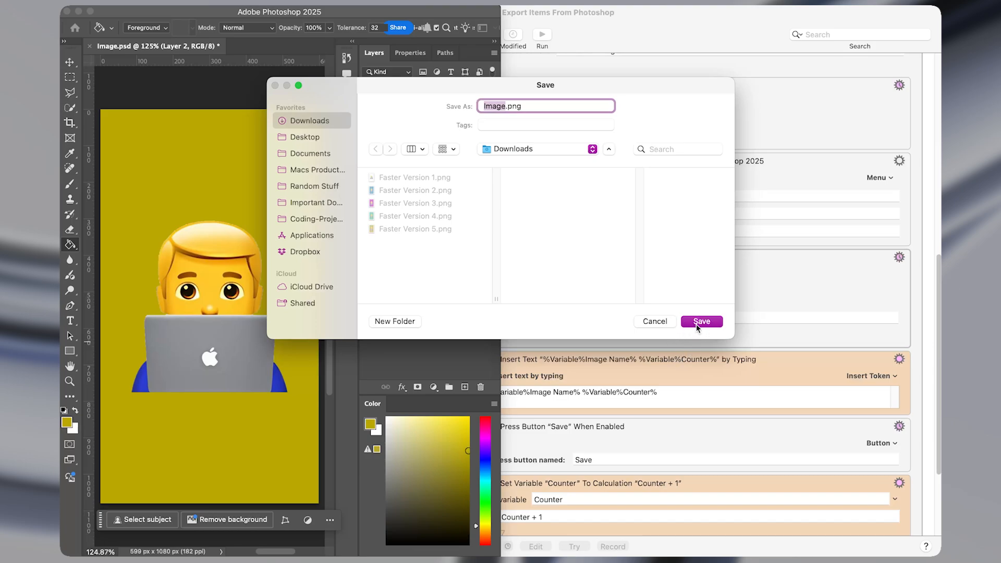
click(710, 362)
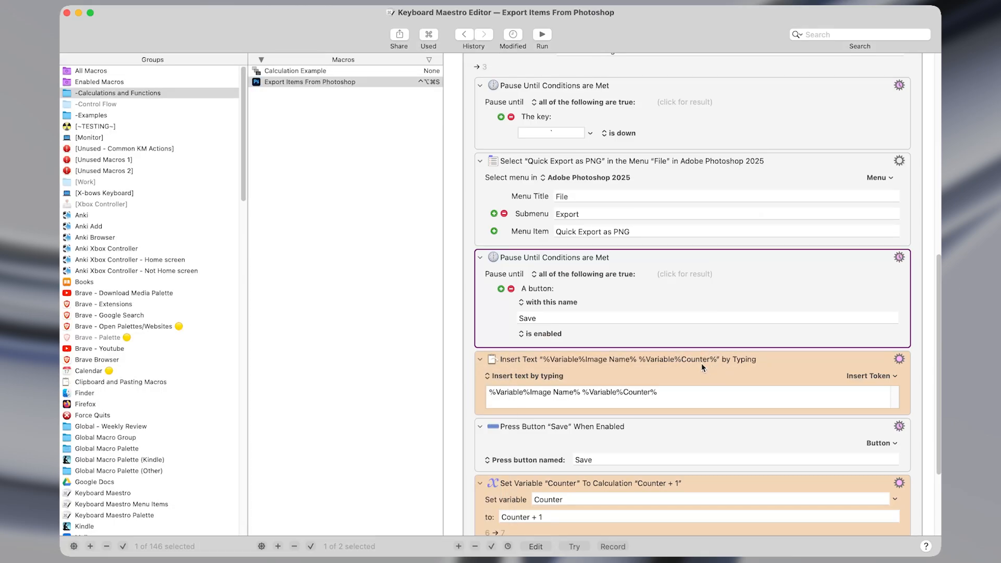
Step: Delete the empty Repeat Actions block with the count 54a at the end of the macro
scroll(702, 363, down, 1)
click(701, 365)
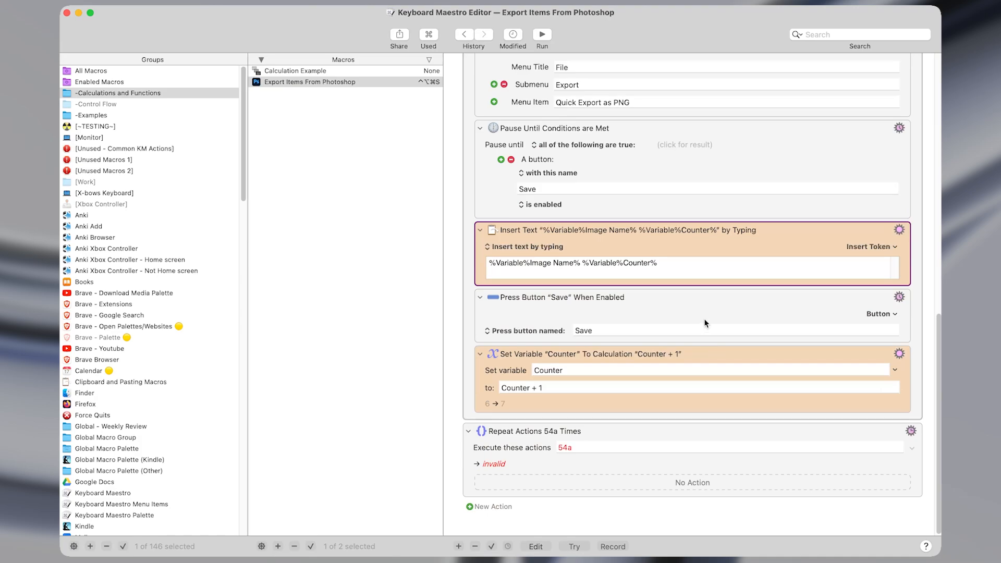
click(600, 426)
key(Delete)
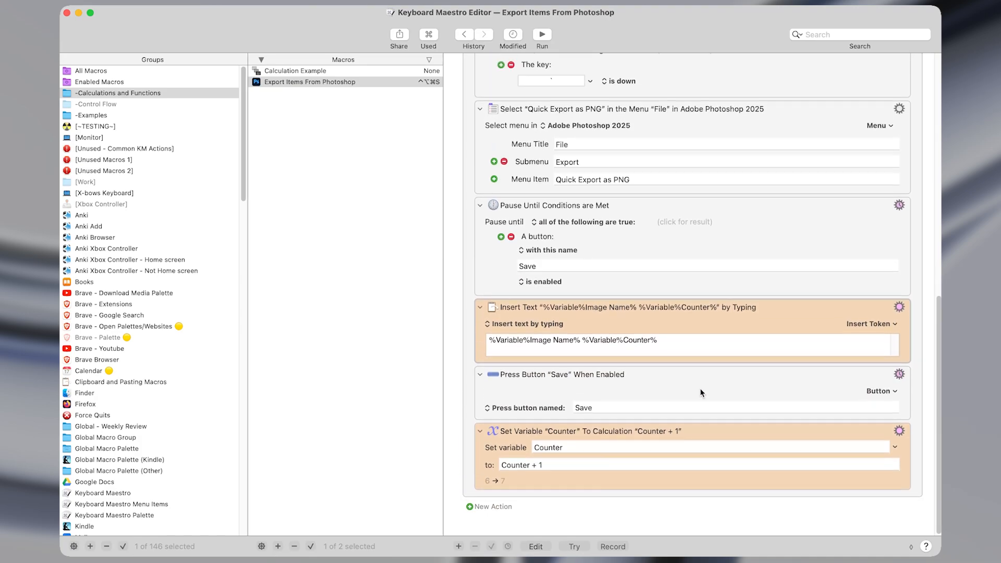
Step: Examine the Image Name variable token in the Insert Text action and its source in the user input prompt
click(647, 326)
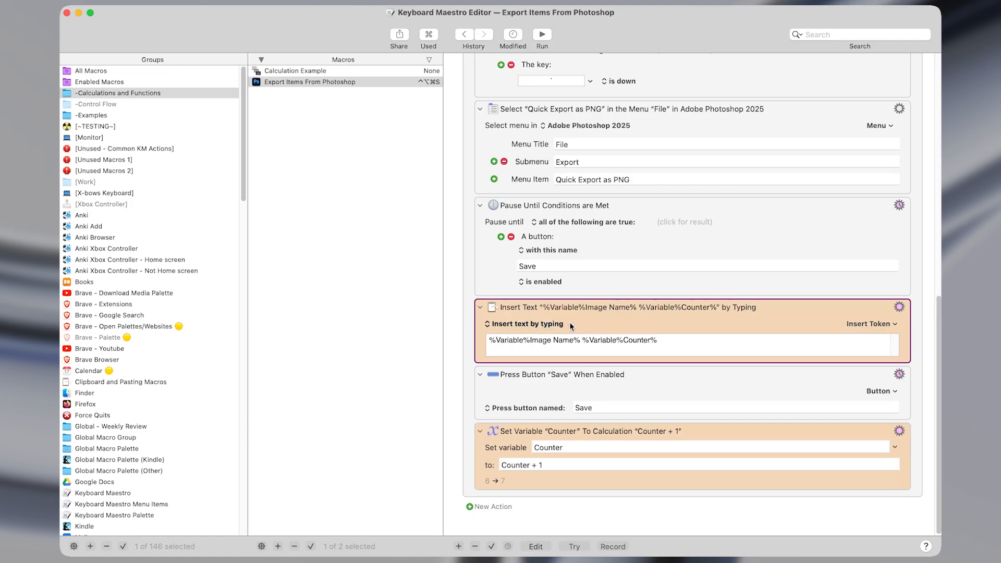
drag(581, 340, 487, 340)
scroll(552, 337, up, 10)
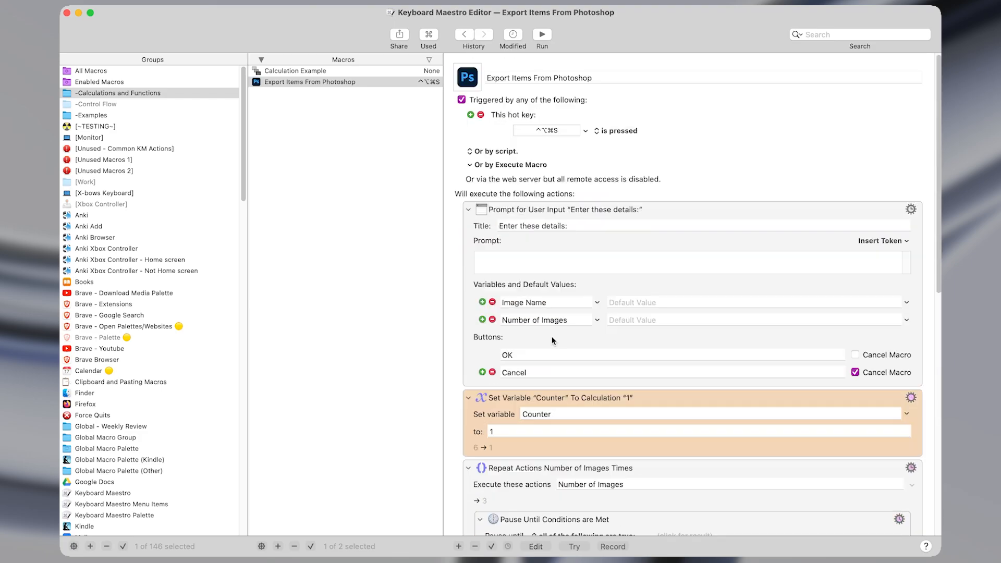
scroll(532, 301, down, 10)
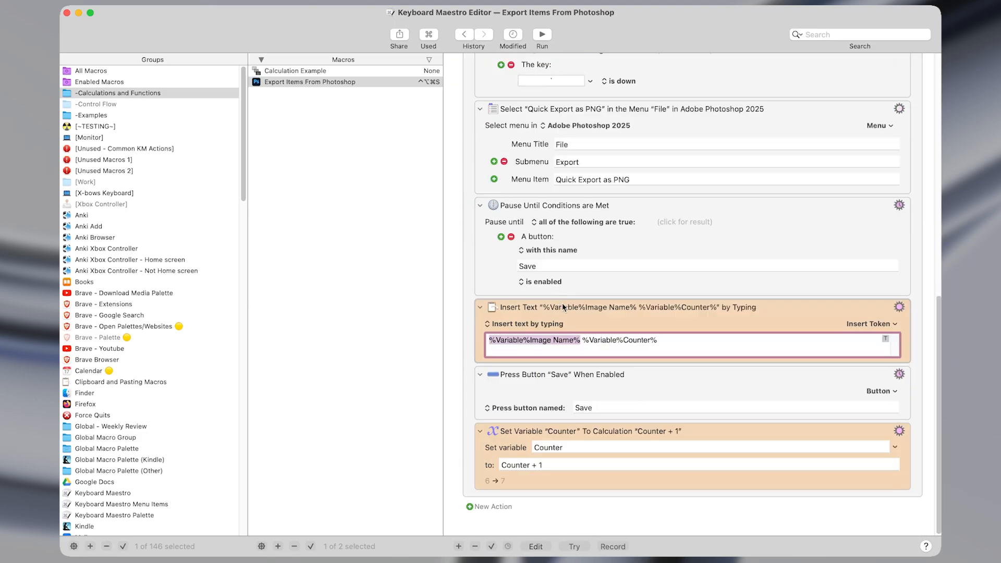
Step: Examine the Counter variable token in the Insert Text action and the Set Variable action that gives its starting value
drag(582, 340, 653, 339)
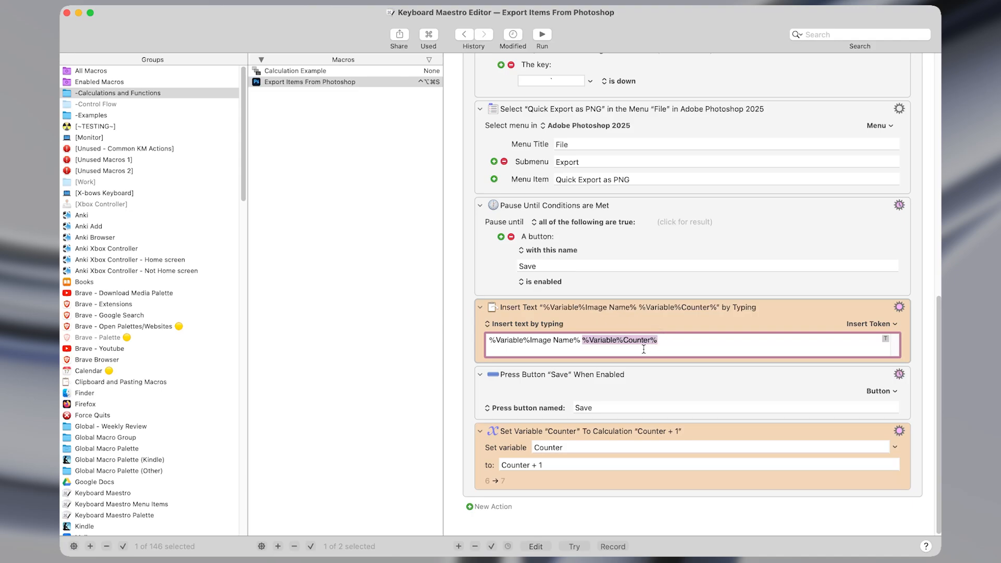
double_click(645, 340)
scroll(650, 294, up, 1)
click(641, 332)
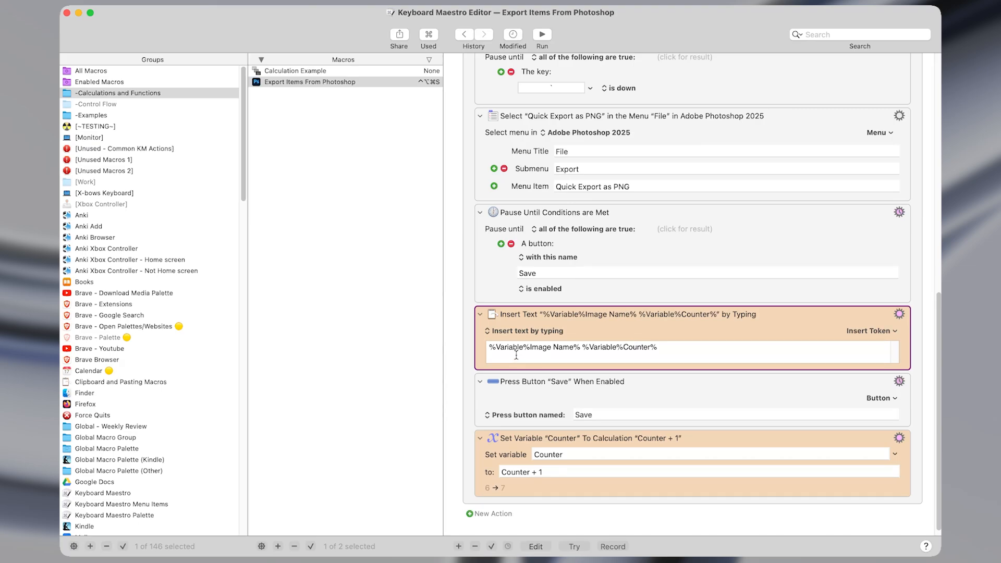
drag(587, 347, 646, 346)
click(647, 346)
double_click(637, 347)
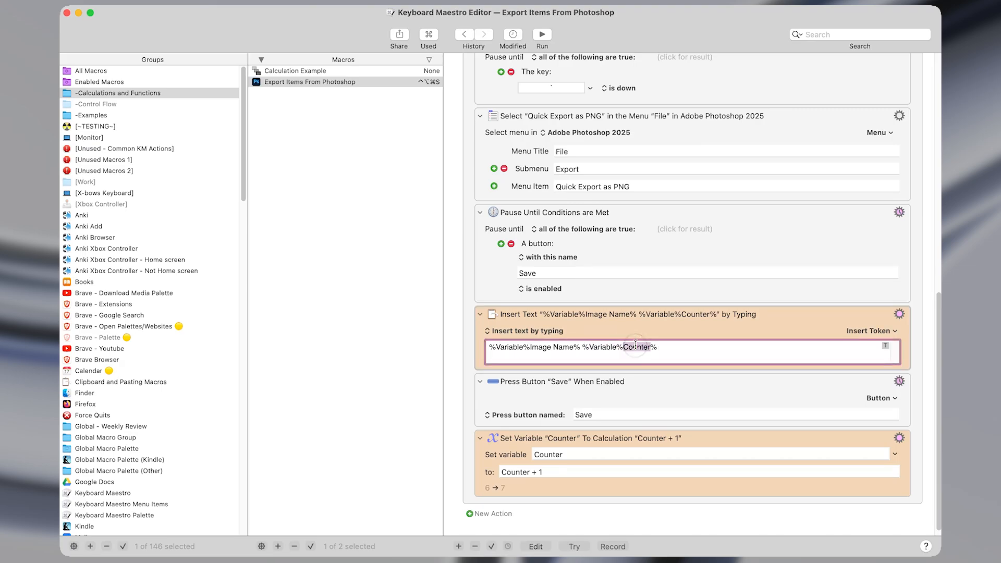
scroll(642, 348, up, 10)
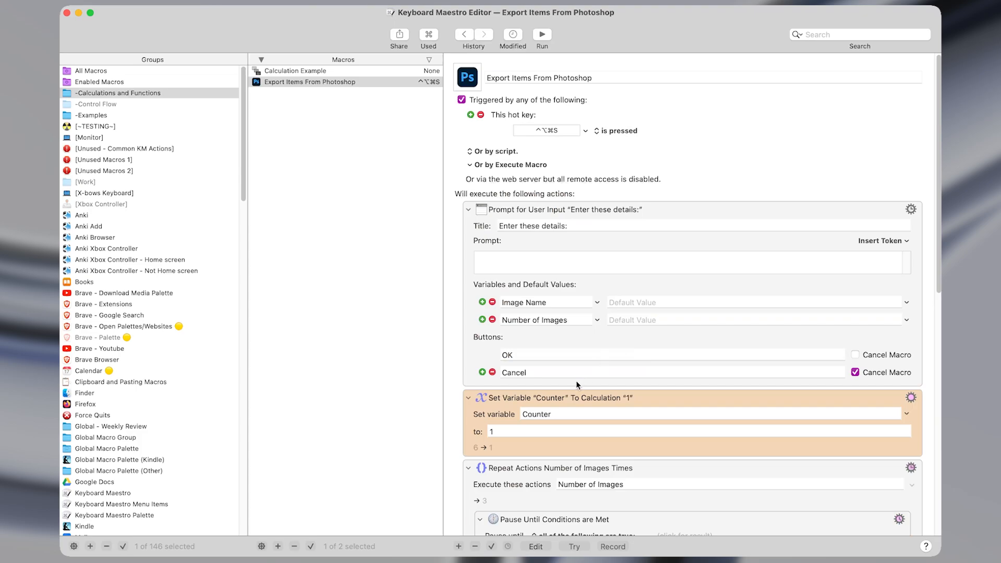
scroll(568, 396, down, 1)
scroll(735, 330, down, 10)
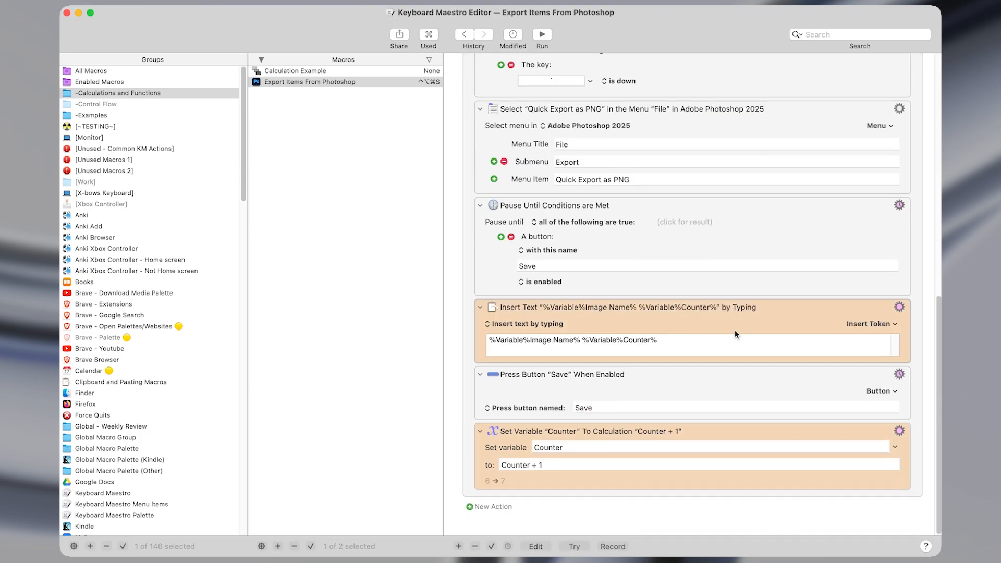
click(699, 348)
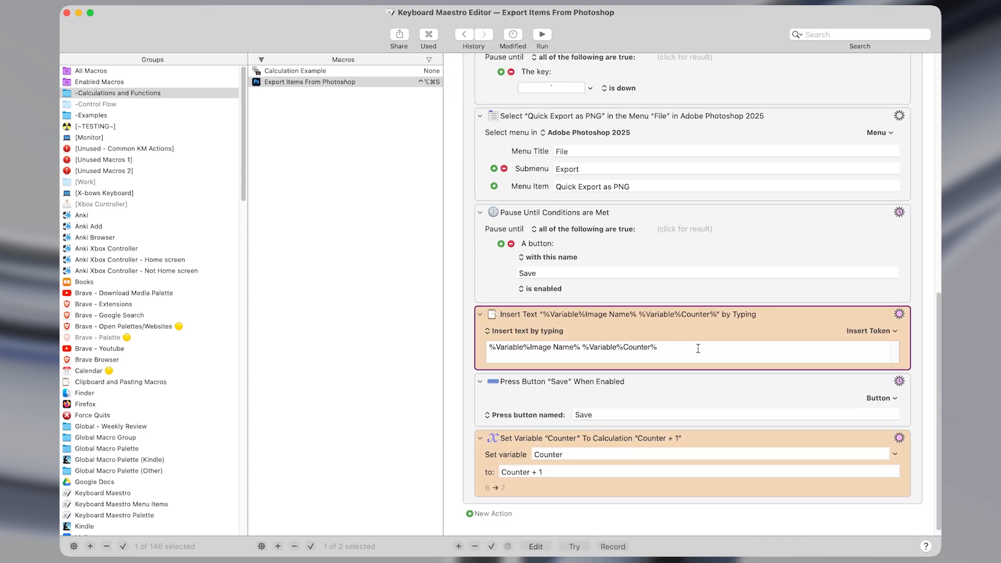
Step: Switch to Photoshop's Save dialog, name the export "Image 1.png", save it in Downloads and return to Keyboard Maestro
click(620, 396)
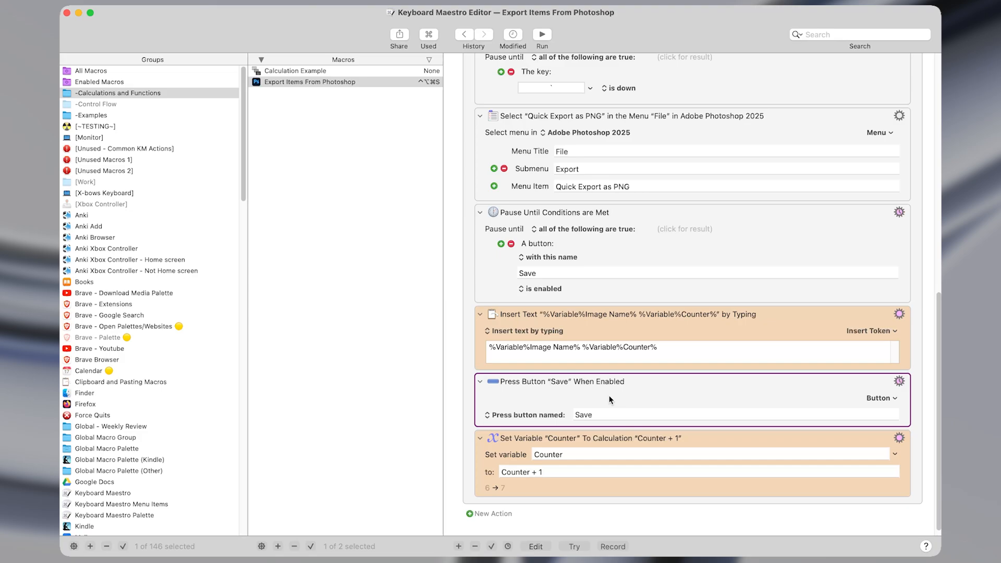
key(ctrl+alt+q)
key(ctrl+alt+q)
click(510, 106)
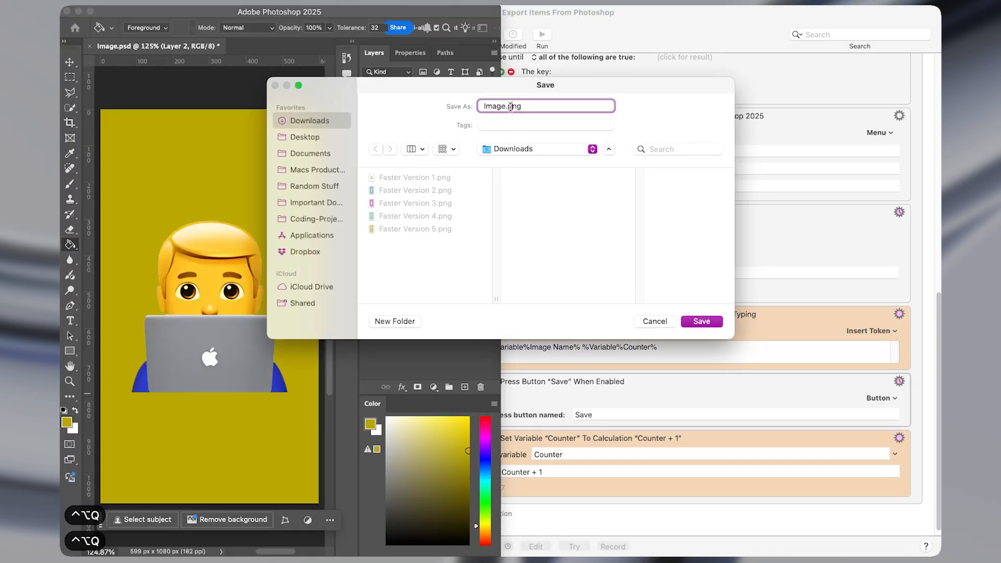
click(505, 106)
text(1)
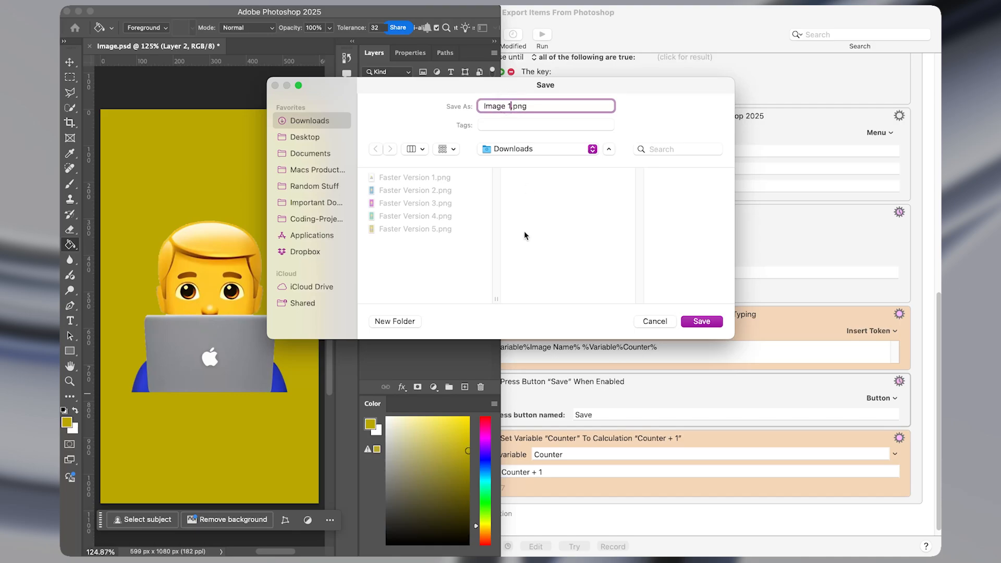
click(700, 325)
click(697, 377)
Step: Review the last Set Variable action in the repeat block, including its Counter variable and the Counter + 1 calculation
click(658, 434)
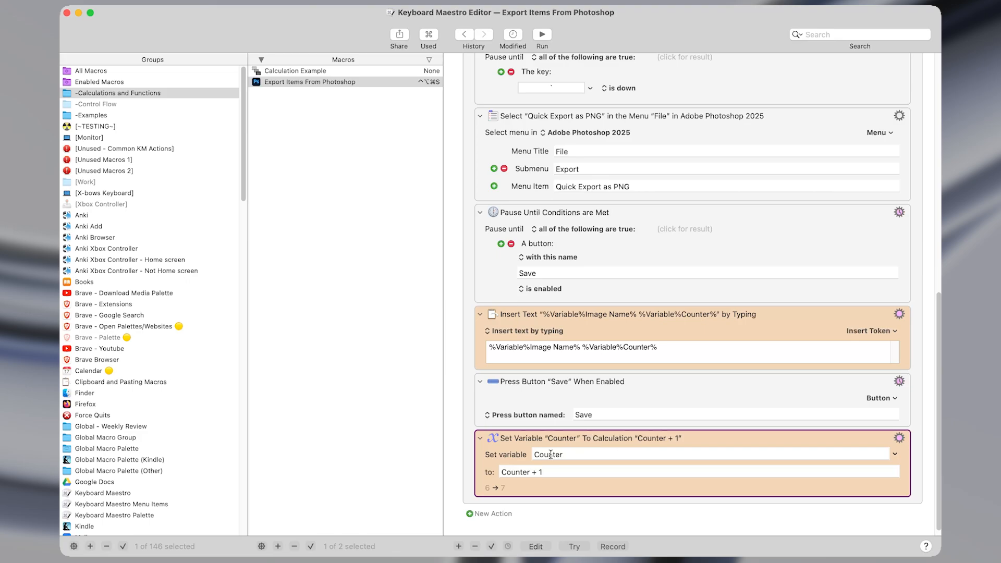
scroll(566, 452, down, 1)
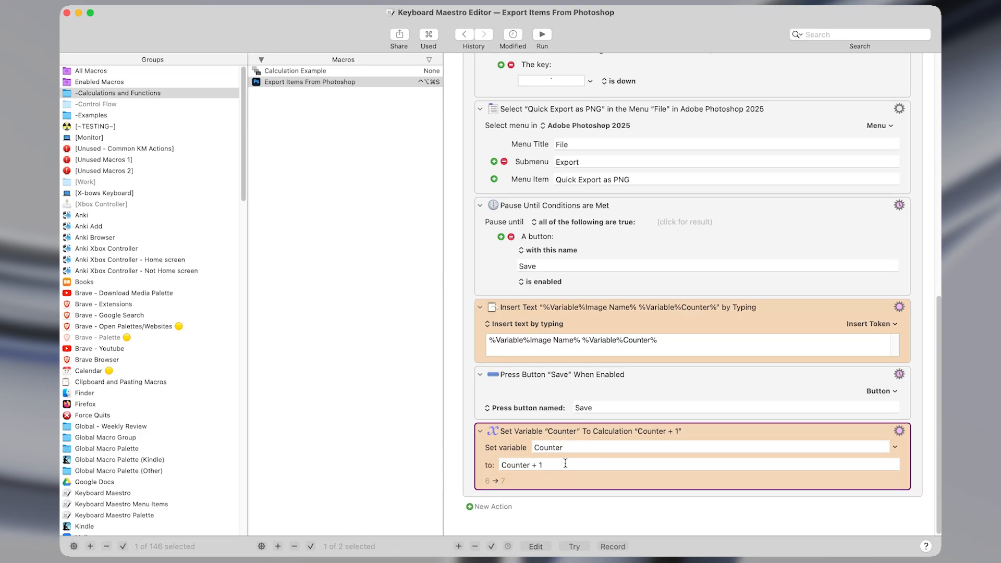
click(565, 463)
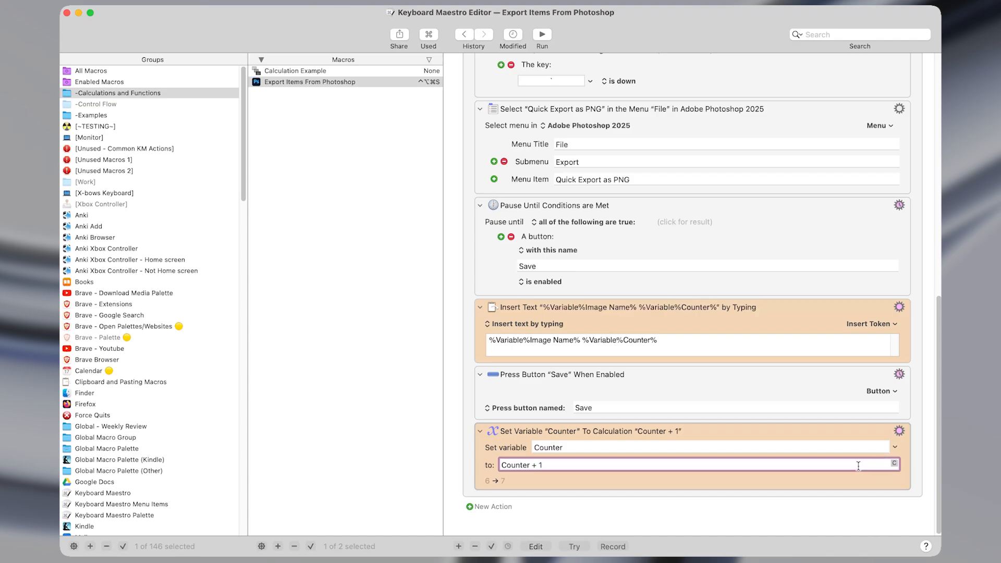
double_click(535, 445)
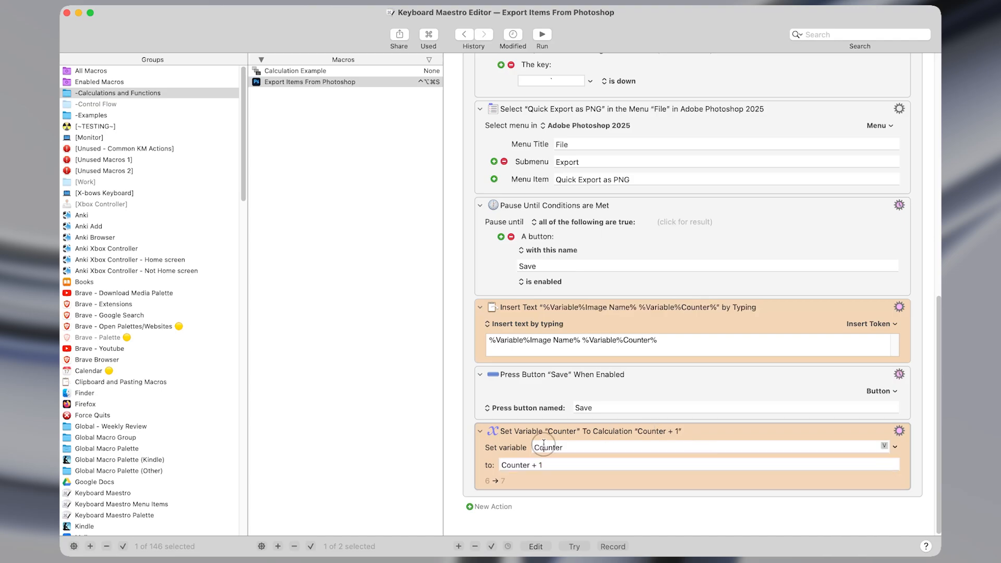
double_click(523, 463)
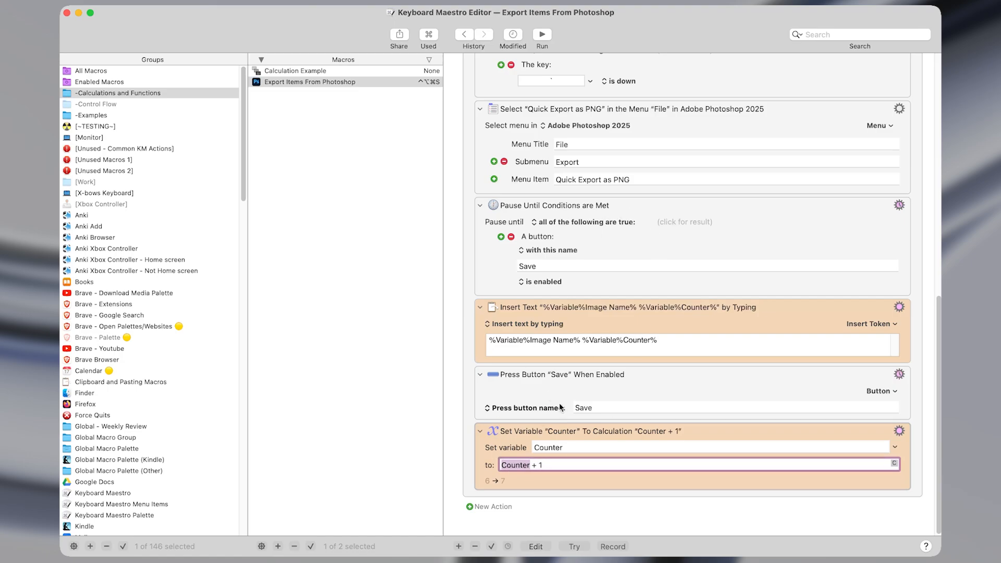
Step: Try the last Set Variable action three times on its own to raise the Counter with the Counter + 1 calculation
double_click(537, 446)
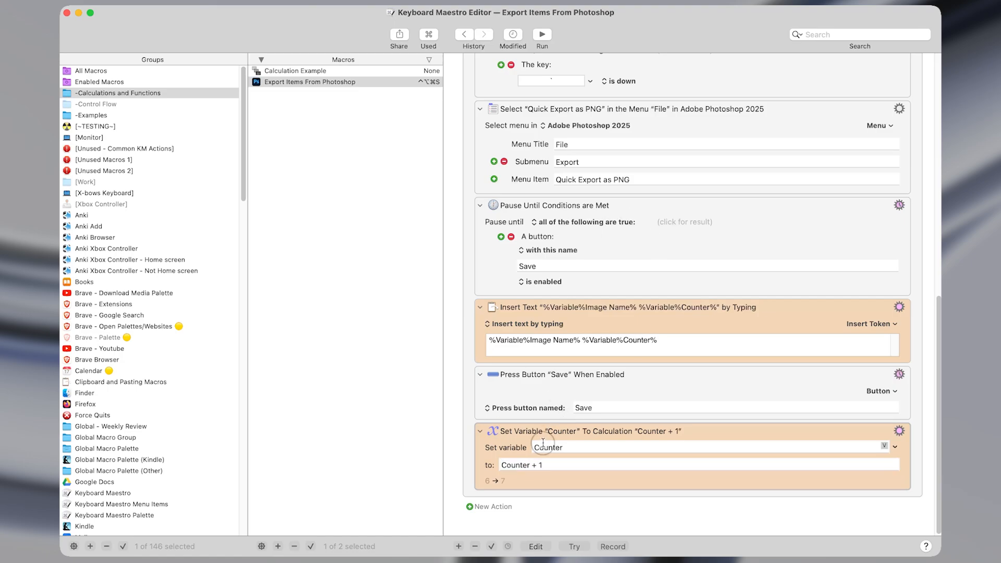
double_click(517, 464)
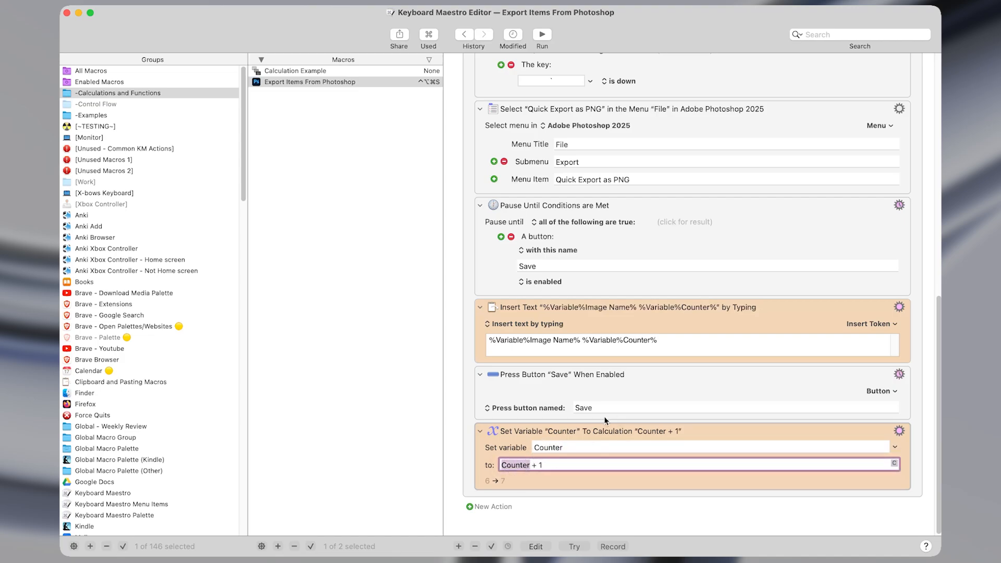
right_click(525, 472)
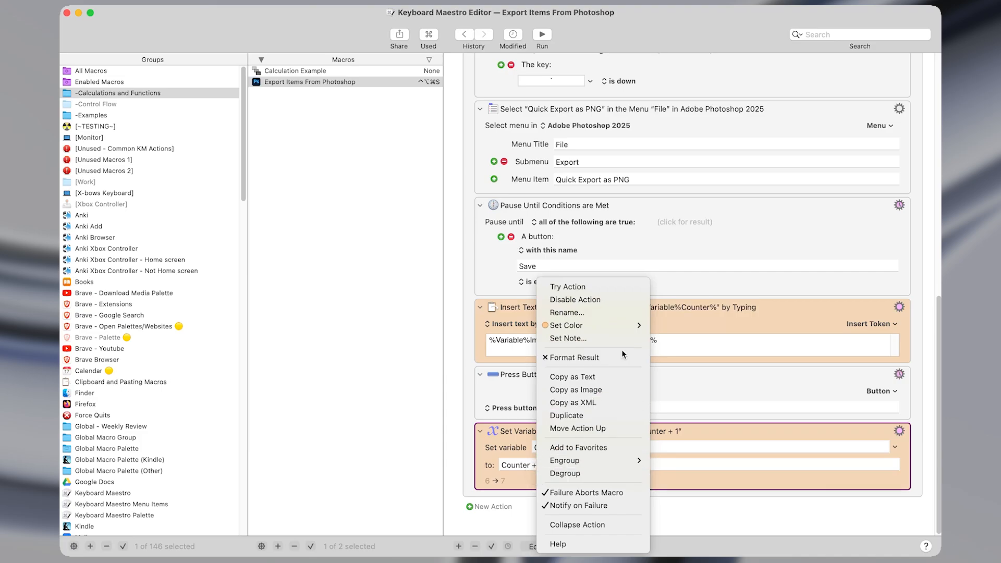
click(634, 295)
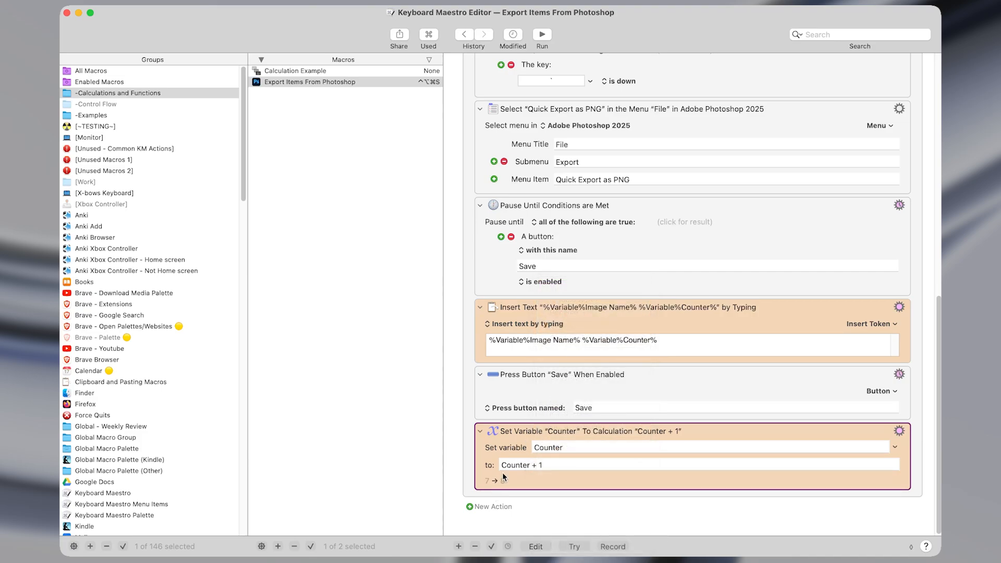
right_click(527, 480)
click(600, 287)
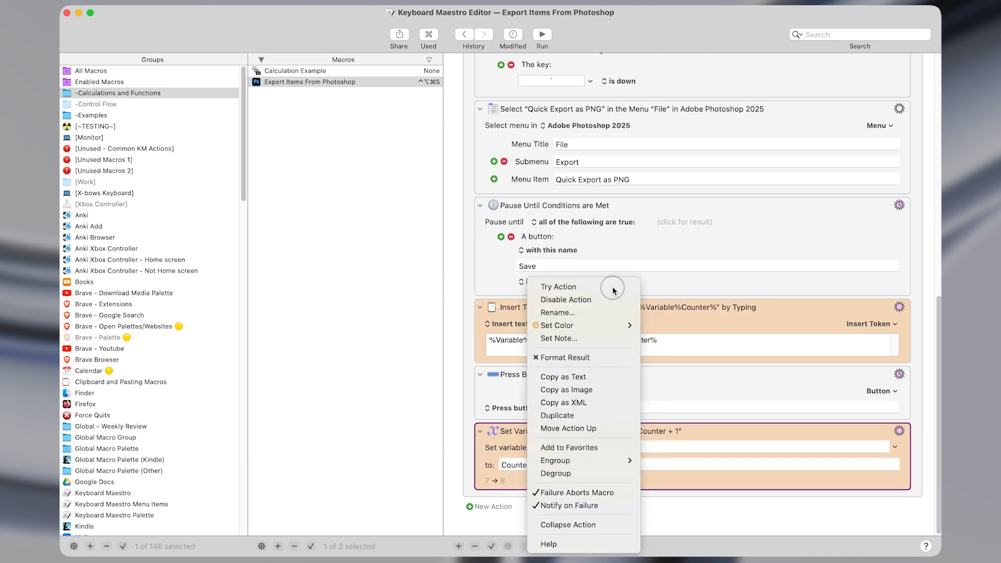
right_click(532, 480)
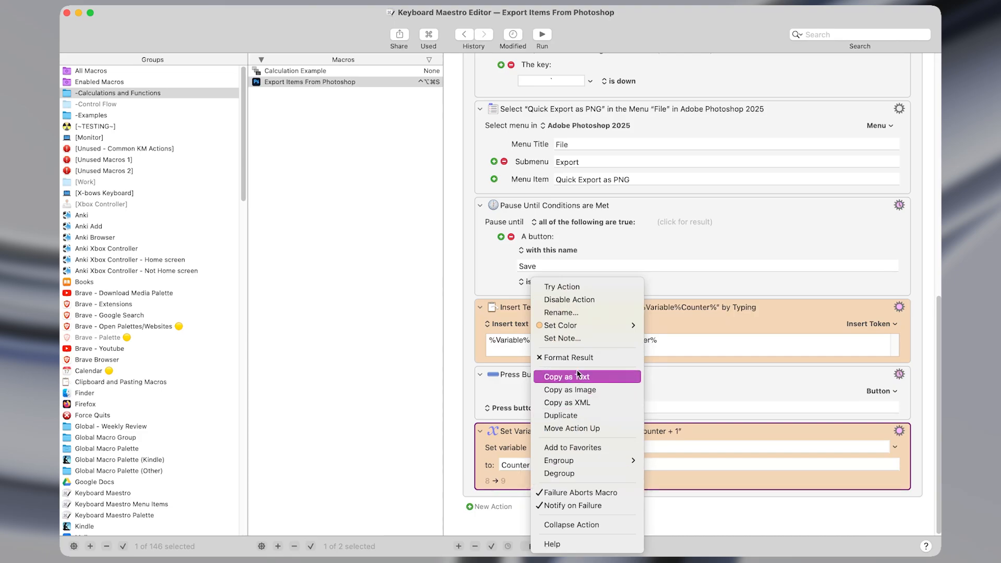
click(599, 287)
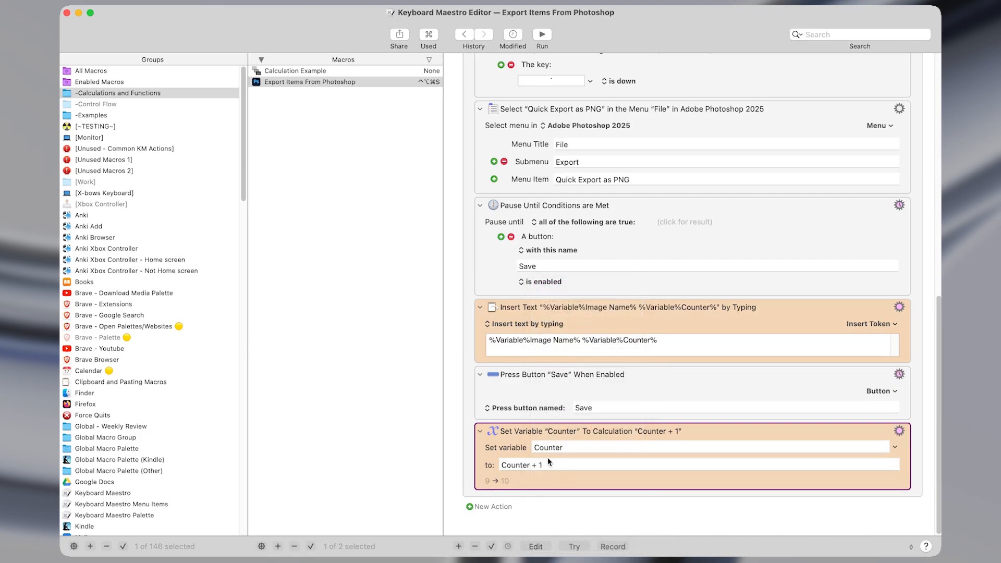
Step: Check the variable name and each part of the calculation in the Counter + 1 action, and return to the action that sets Counter to 1
click(545, 443)
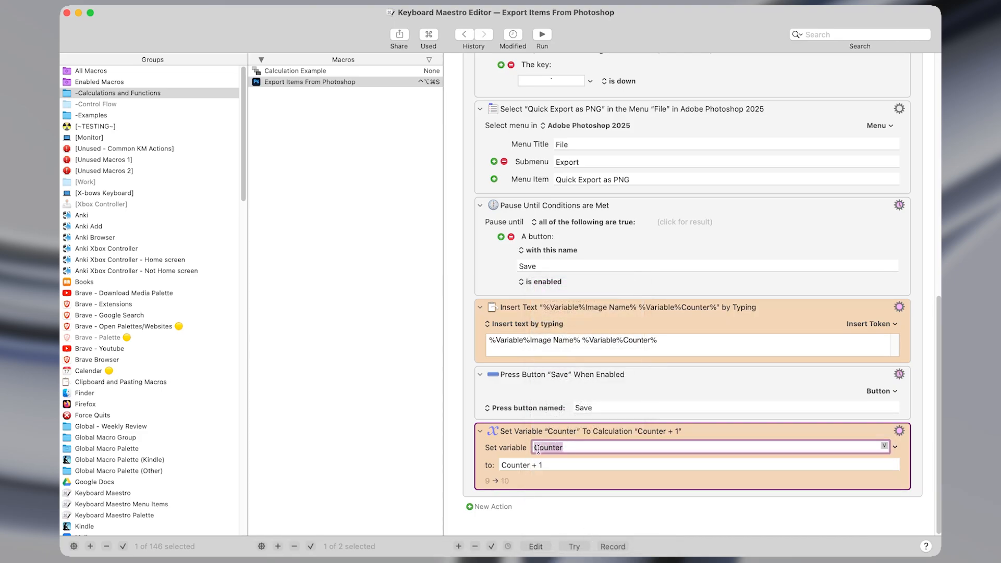
double_click(522, 464)
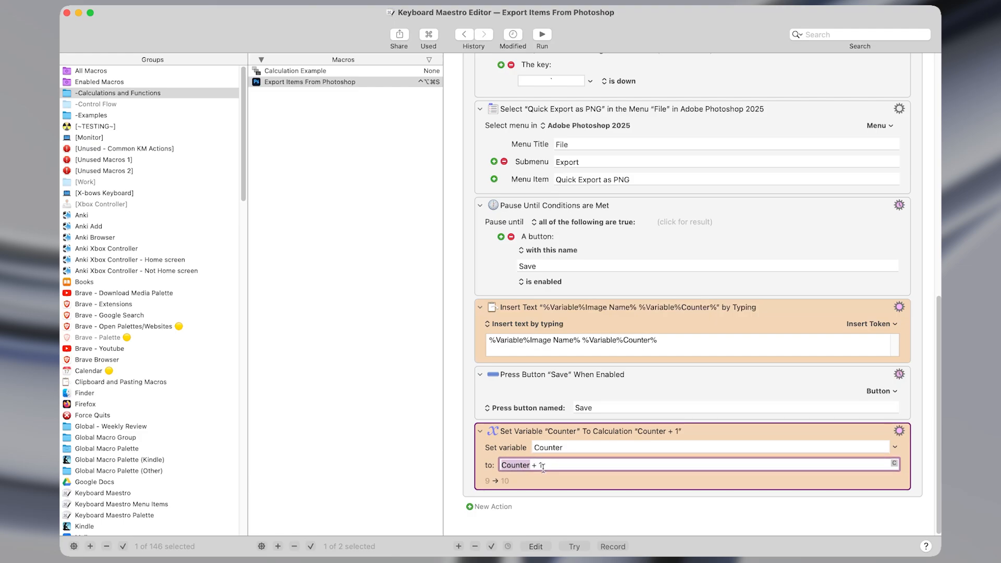
click(542, 468)
click(597, 499)
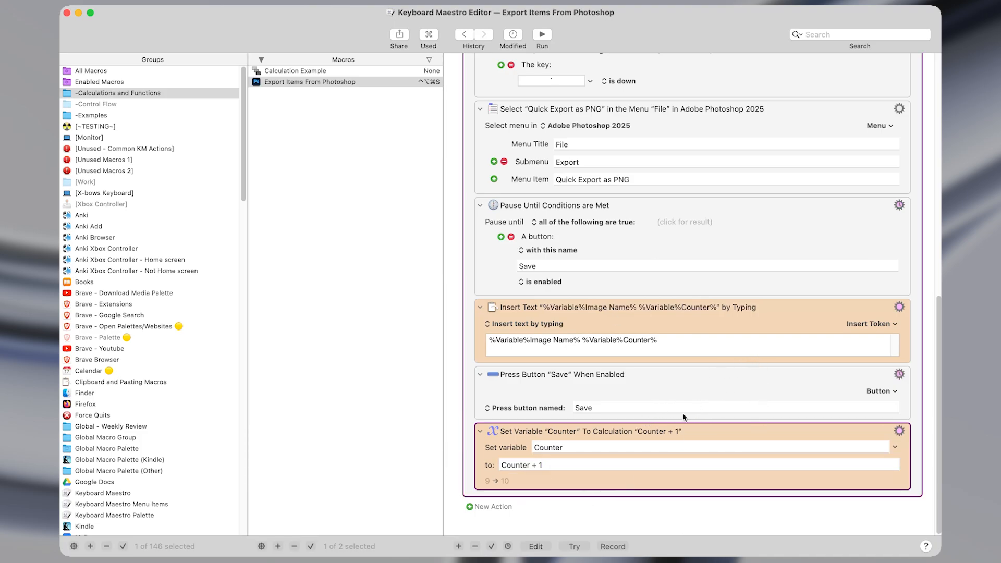
scroll(769, 404, up, 10)
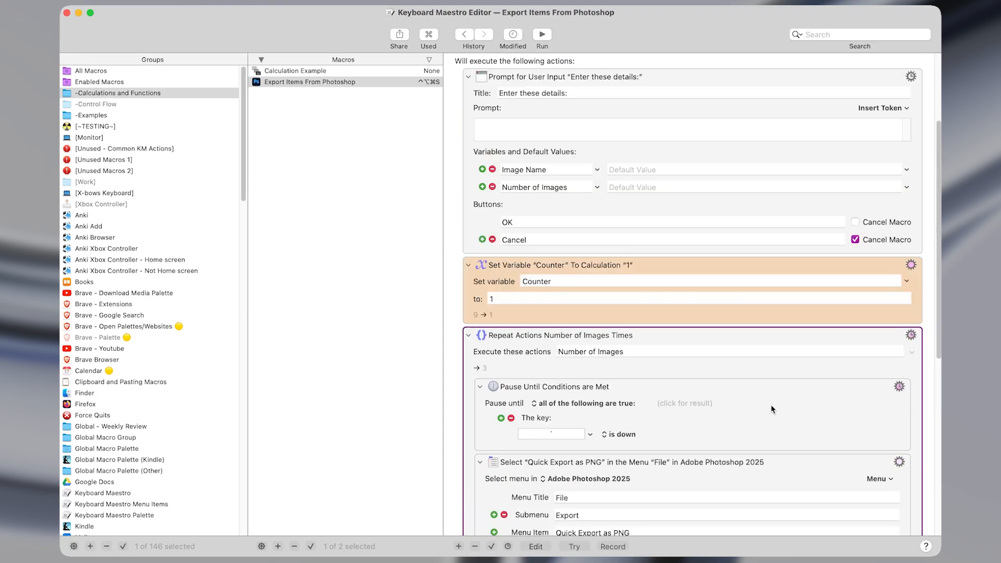
Step: Switch to Photoshop beside the Downloads folder and run the export macro with the image name "Another example" and 3 images
key(ctrl+alt+q)
key(ctrl+alt+space)
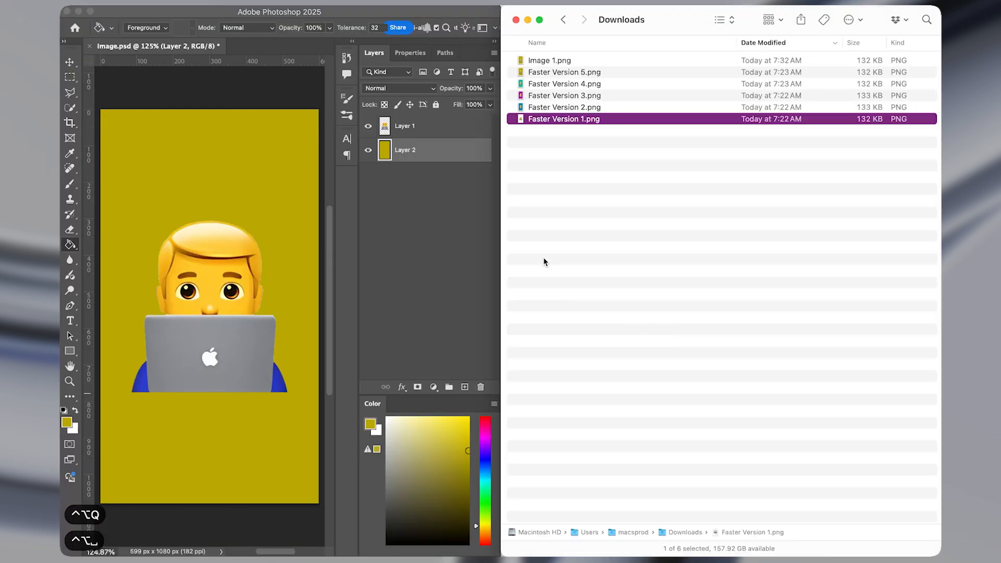
key(ctrl+alt+super+s)
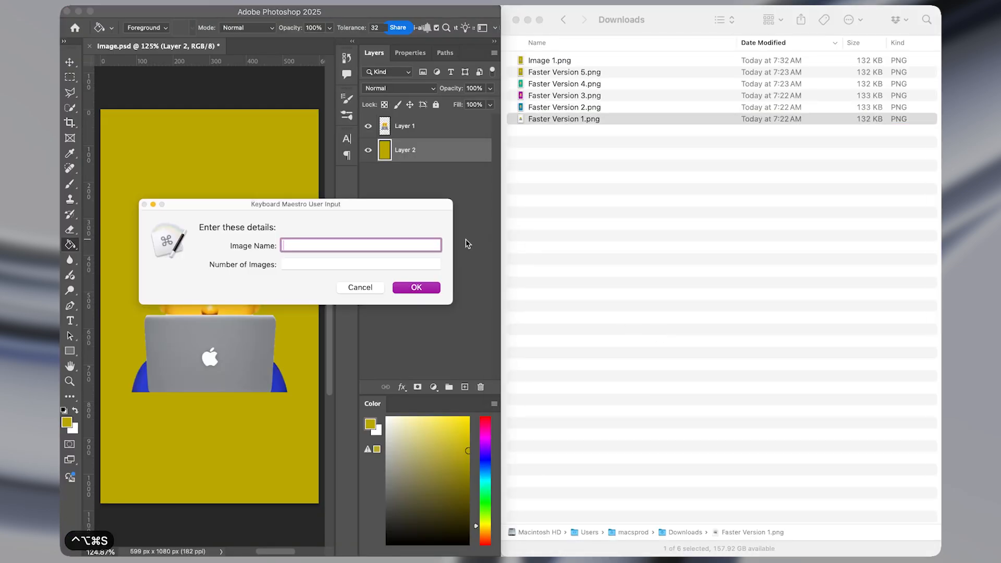
text(Another example)
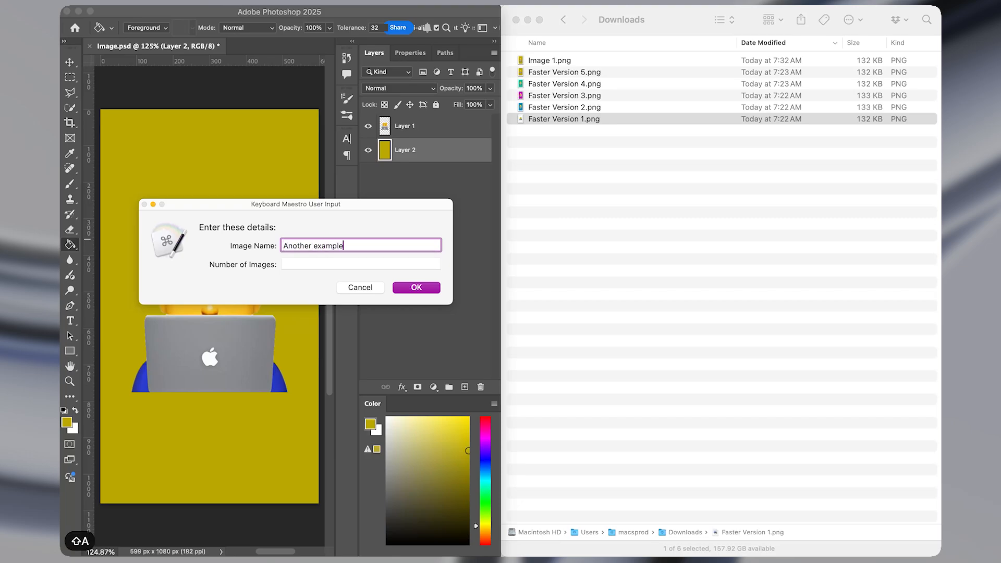
key(Tab)
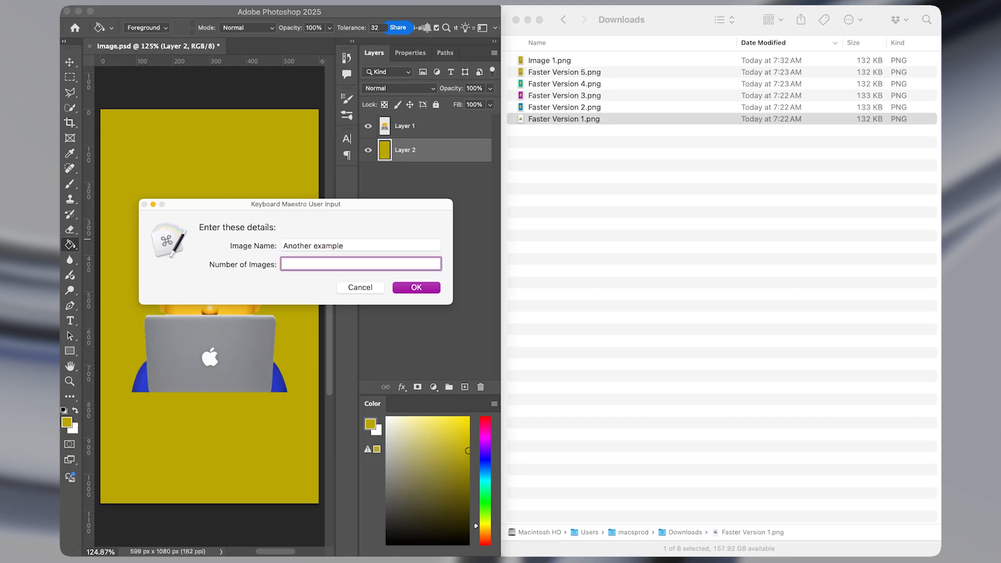
text(3)
key(Return)
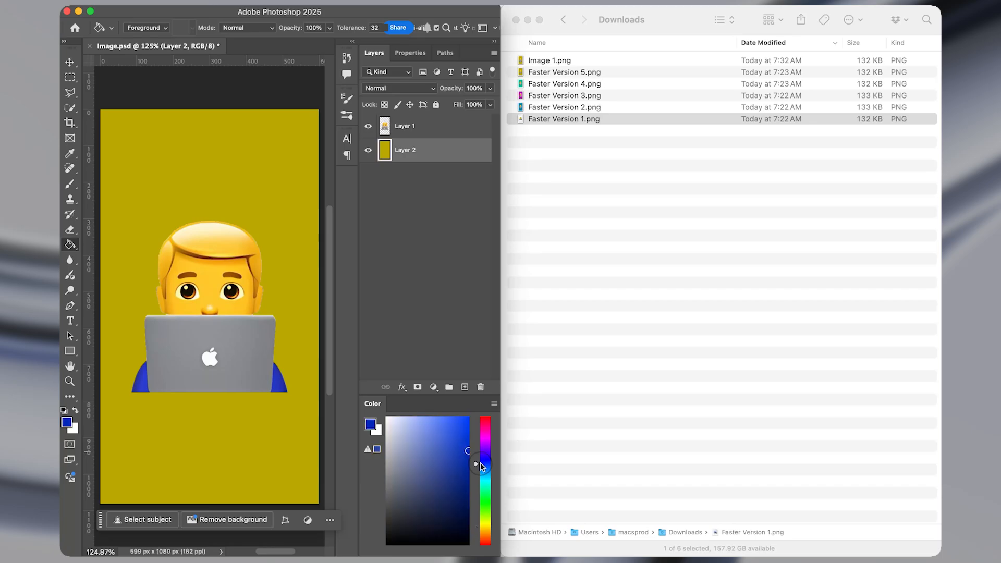
Step: Fill the Layer 2 background with blue, export it as "Another example 1.png" and preview the file in Downloads
click(317, 282)
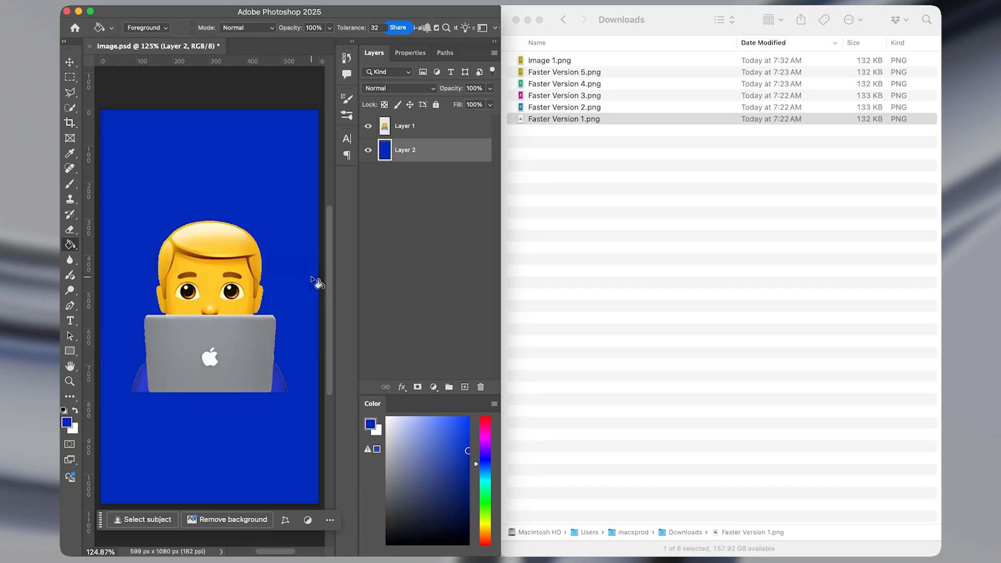
key(shift+a)
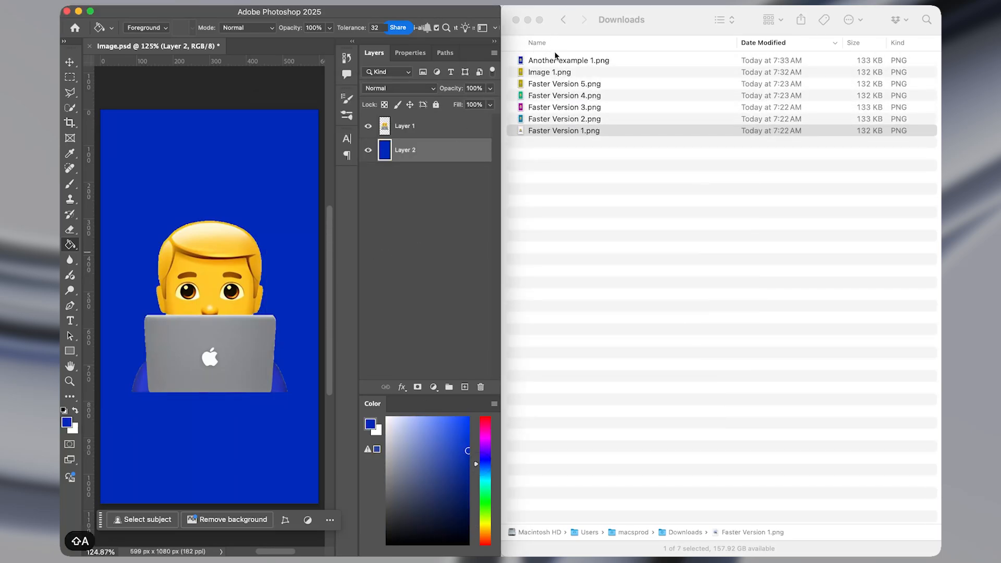
click(587, 61)
key(space)
key(space)
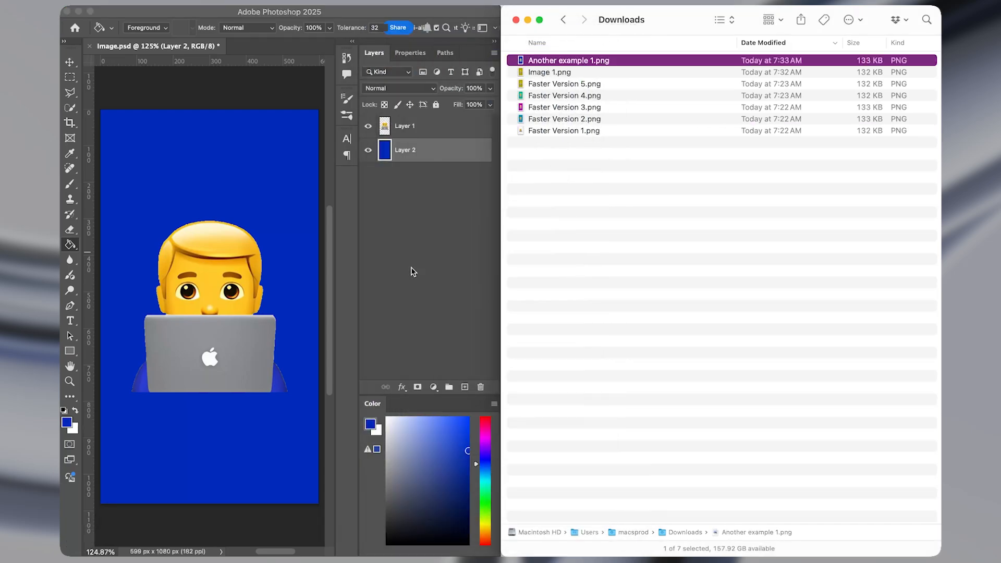
Step: Fill the Layer 2 background with magenta, export it as "Another example 2.png" and select the file in Downloads
click(412, 270)
click(312, 228)
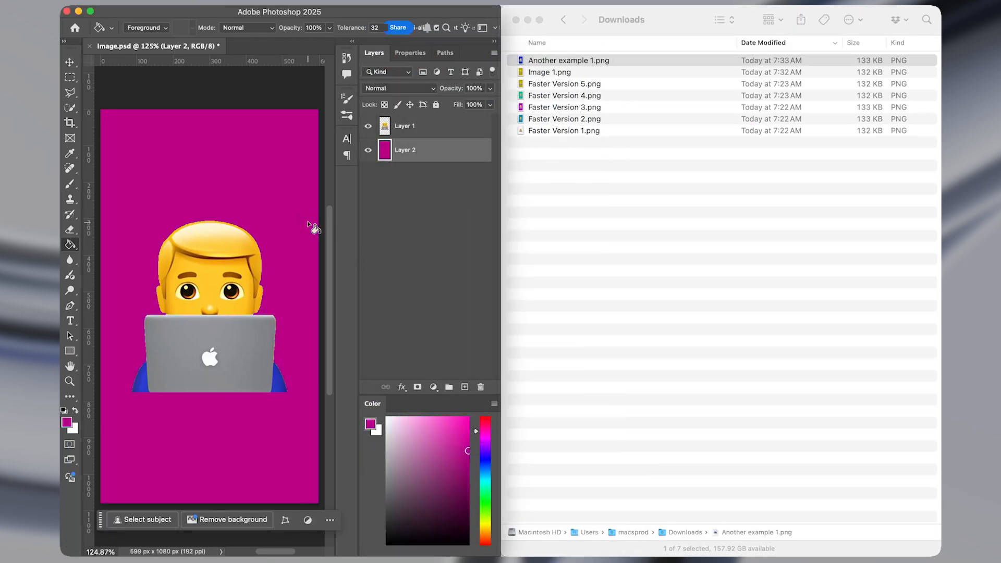
key(shift+a)
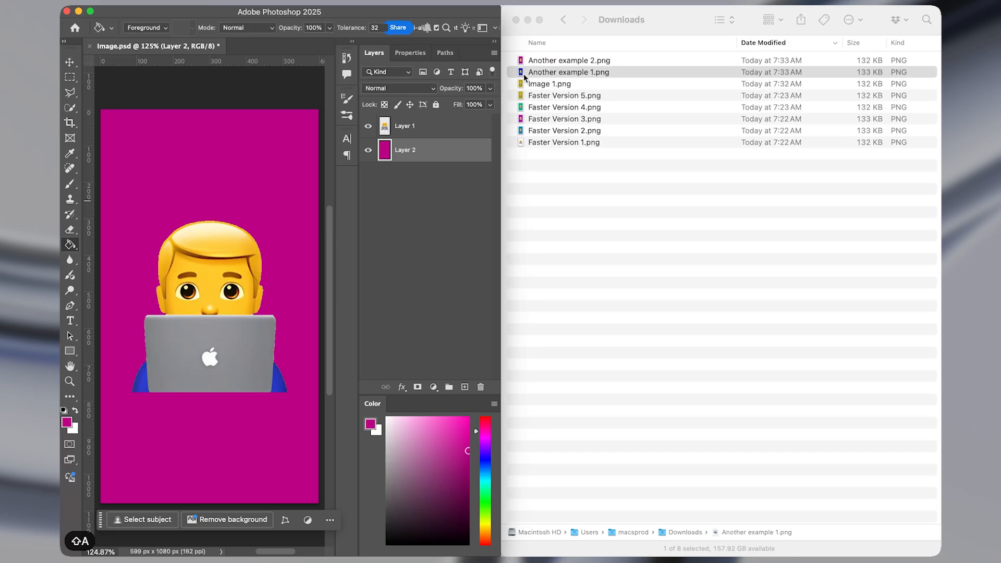
click(592, 62)
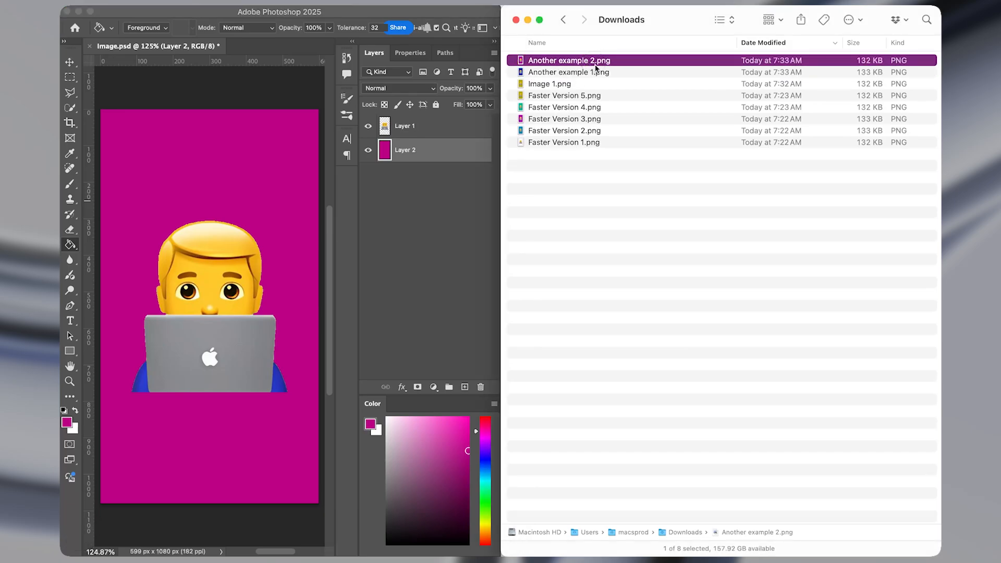
Step: Fill the Layer 2 background with green, export it as "Another example 3.png" and select the file in Downloads
click(485, 489)
click(490, 494)
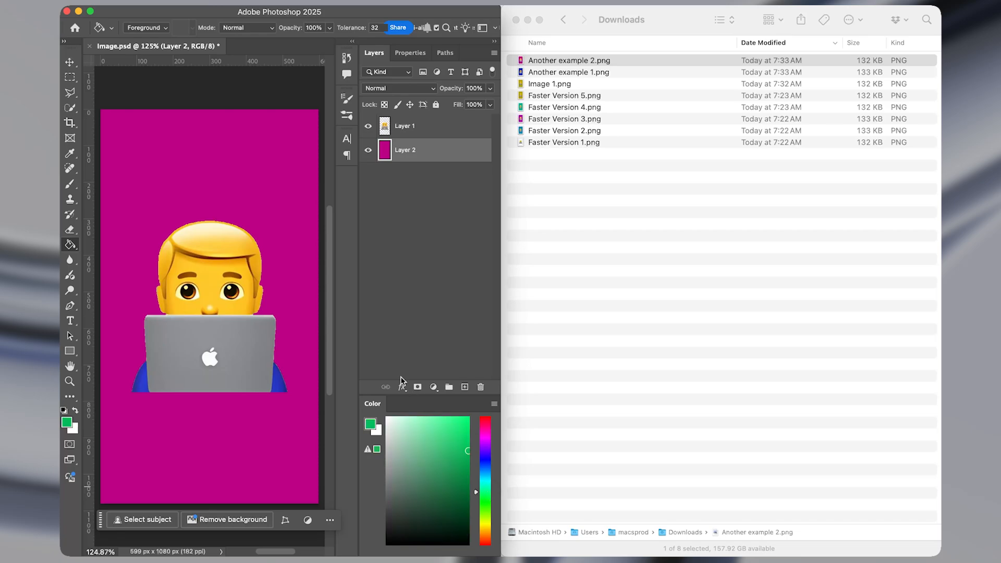
click(287, 262)
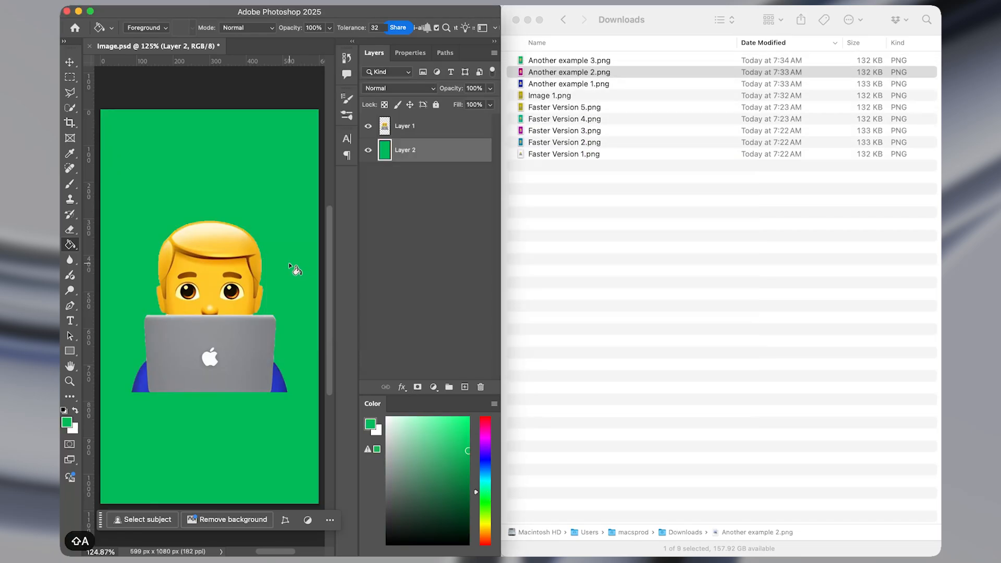
click(579, 73)
click(591, 61)
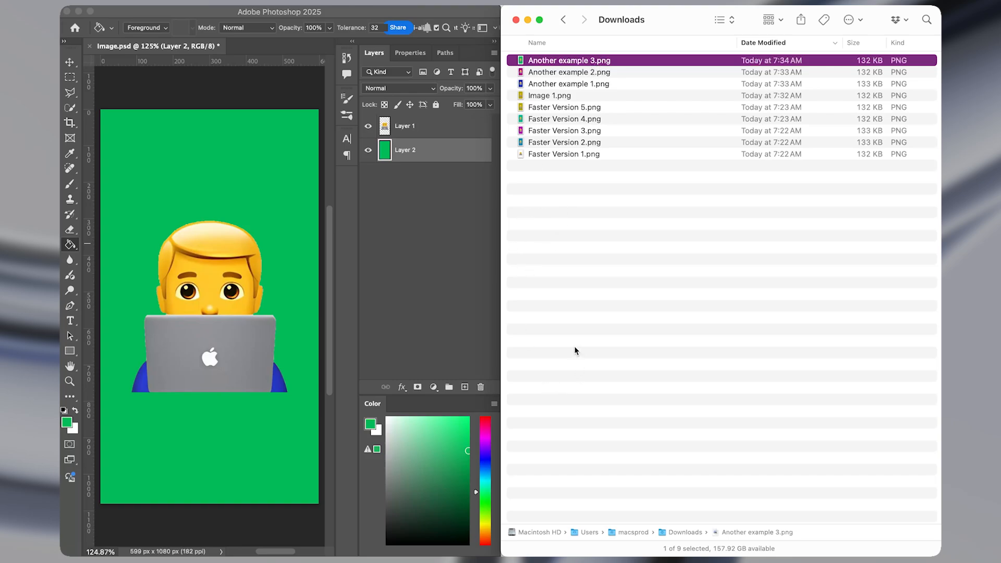
Step: Switch back to Keyboard Maestro and trace the Number of Images variable from the repeat block to the user input prompt
key(ctrl+alt+w)
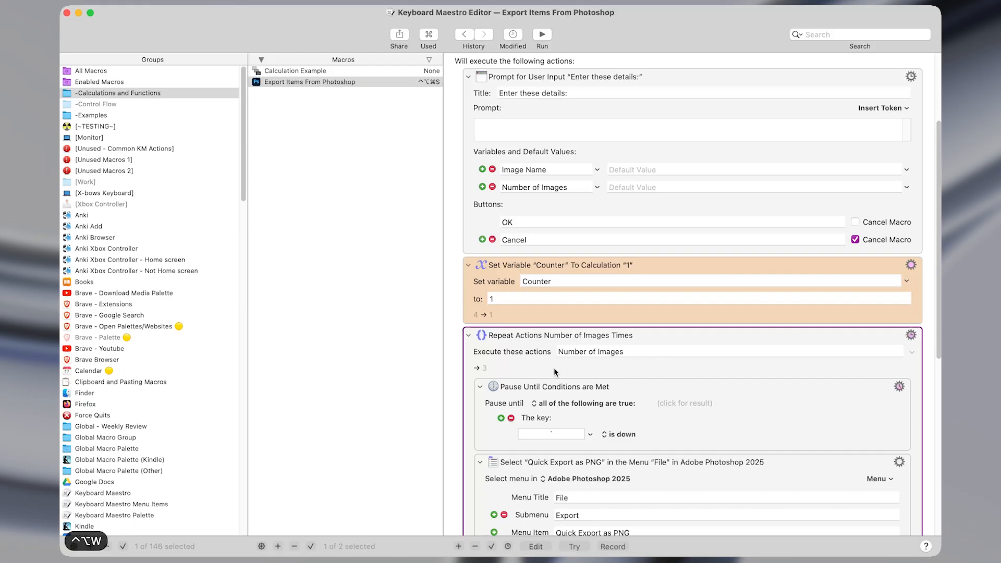
click(560, 354)
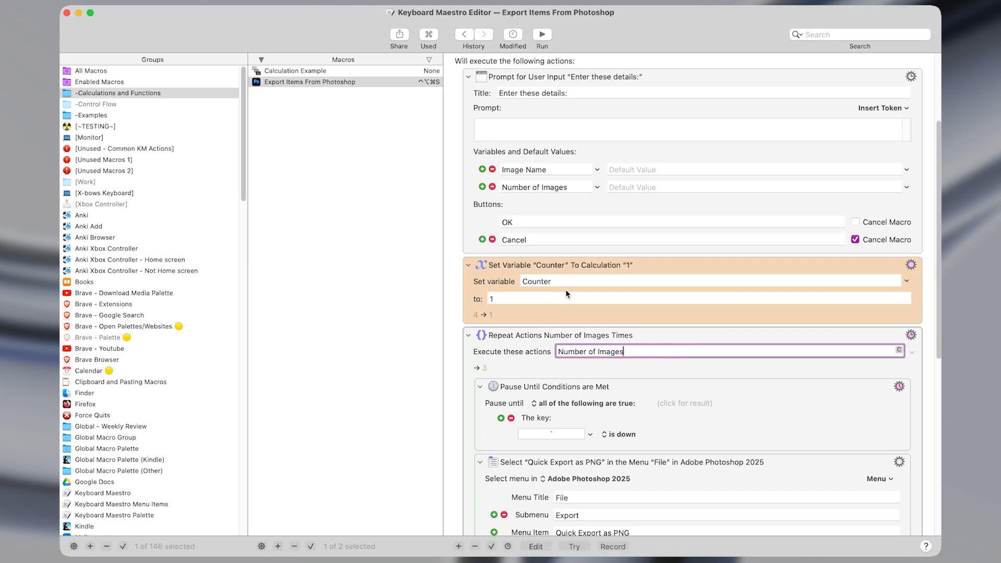
click(573, 189)
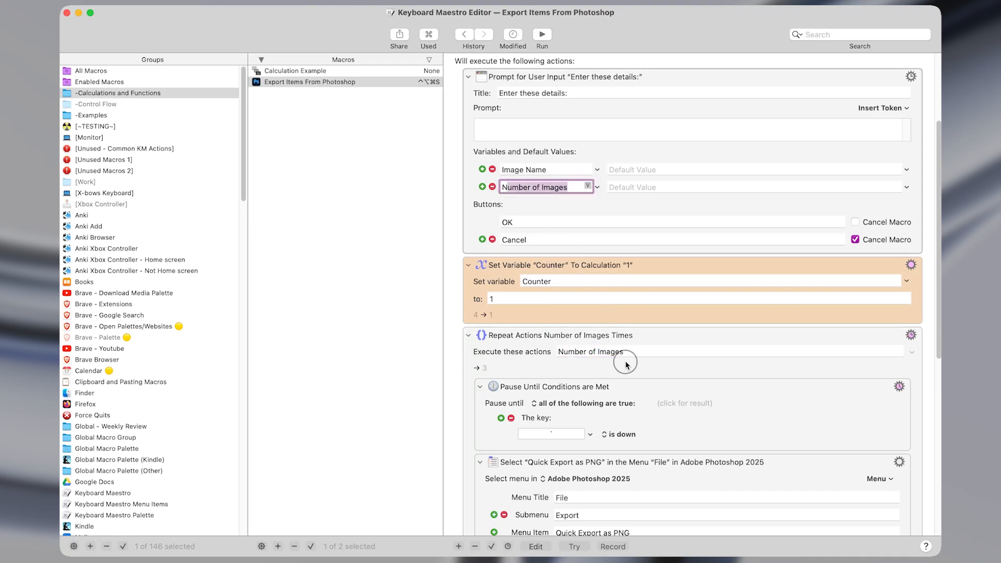
click(728, 335)
scroll(729, 335, down, 10)
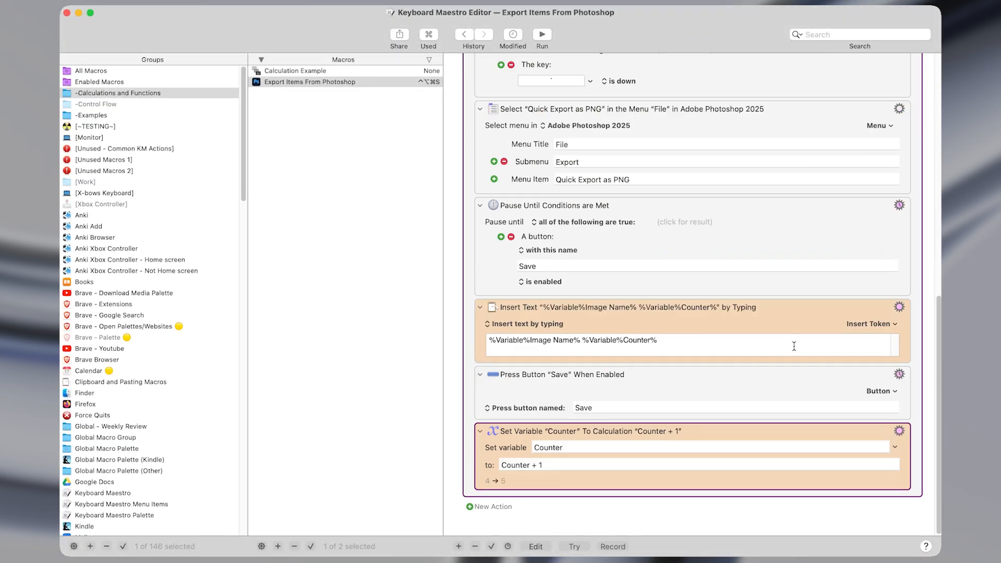
Step: Add a Set Variable to Text action directly below the Counter + 1 action in the repeat block
click(640, 489)
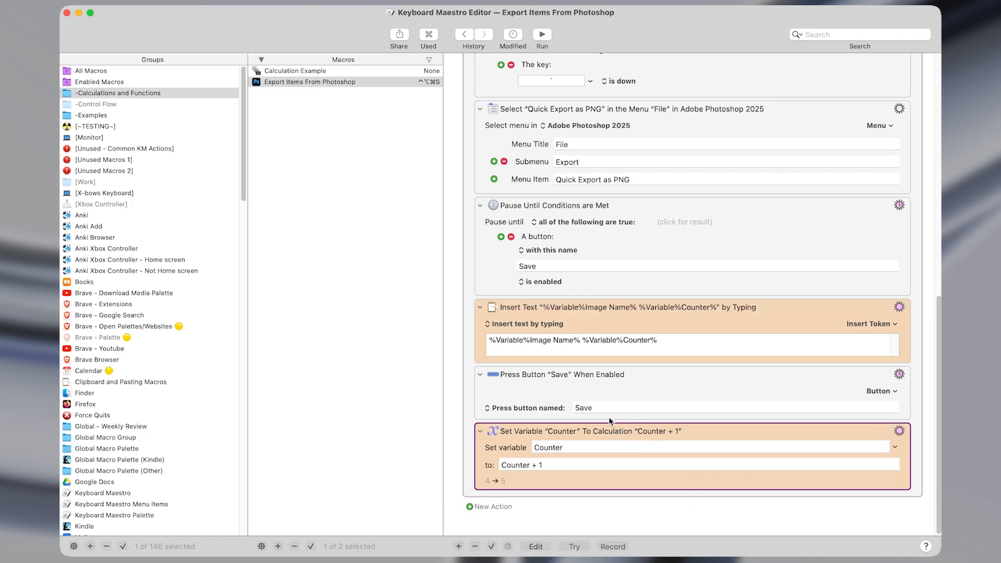
key(super+shift+f)
text(set va)
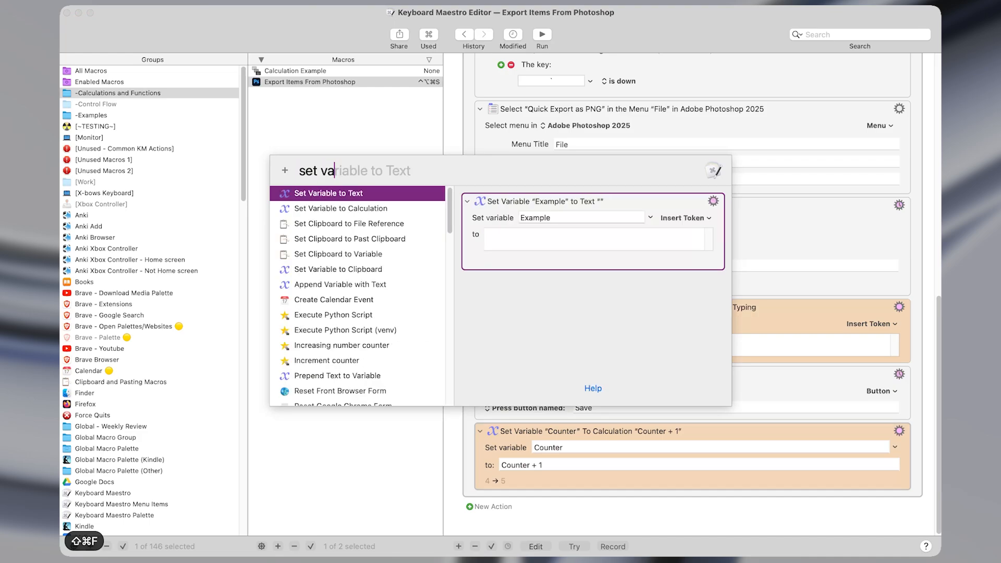
key(Return)
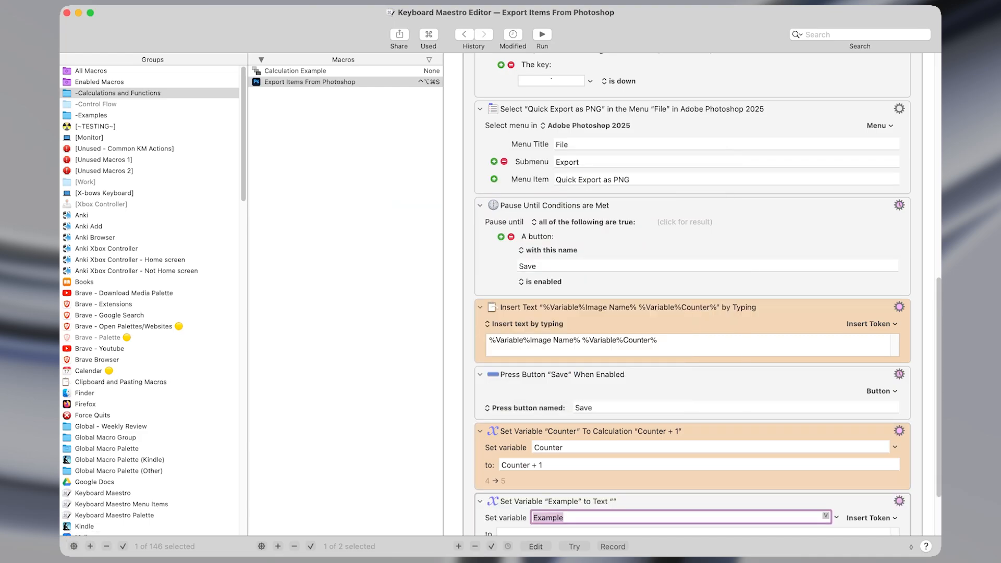
Step: Enter "%Calculate$%" as the text value of the new Example variable action
scroll(673, 339, down, 2)
click(630, 469)
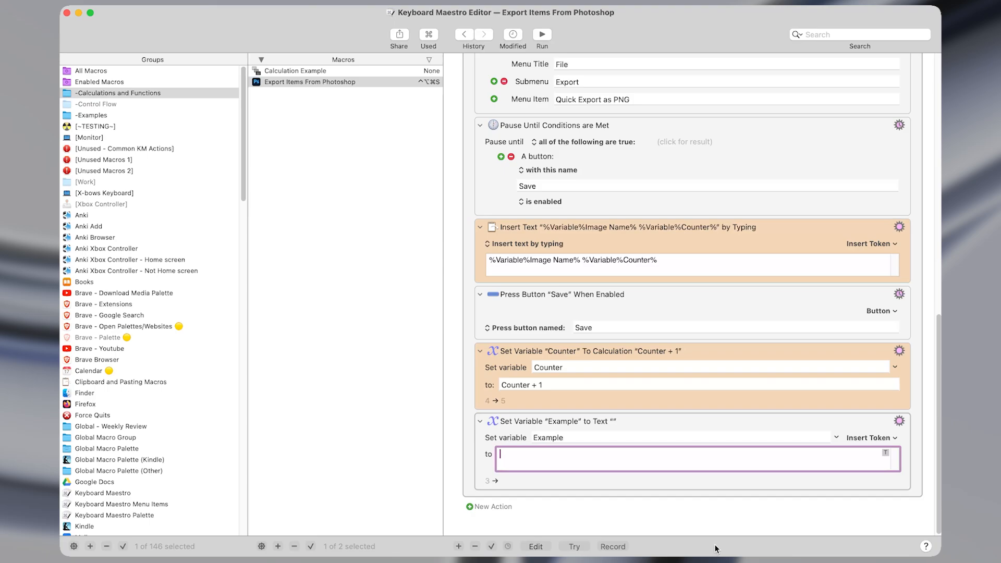
text(%Ca)
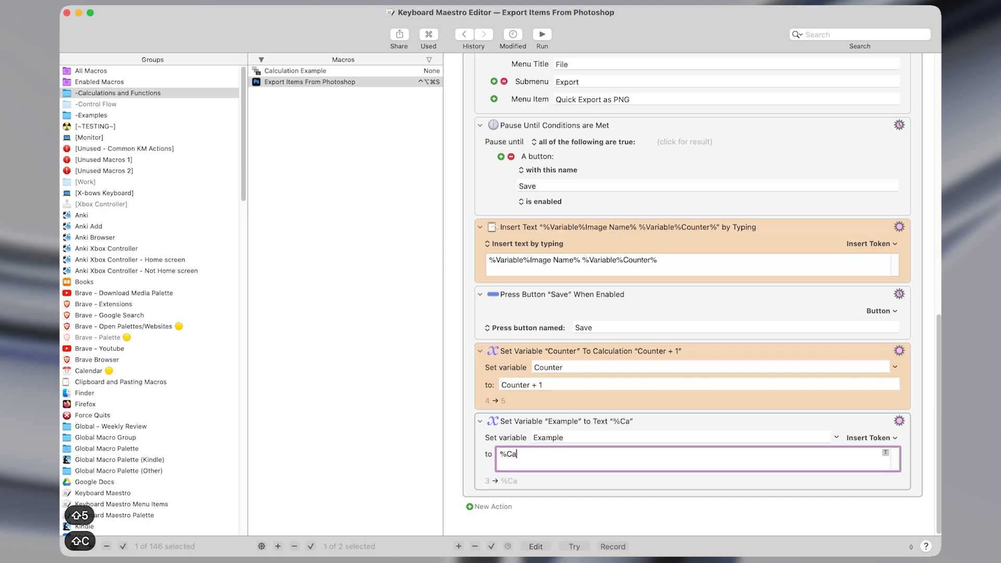
text(lculate$%)
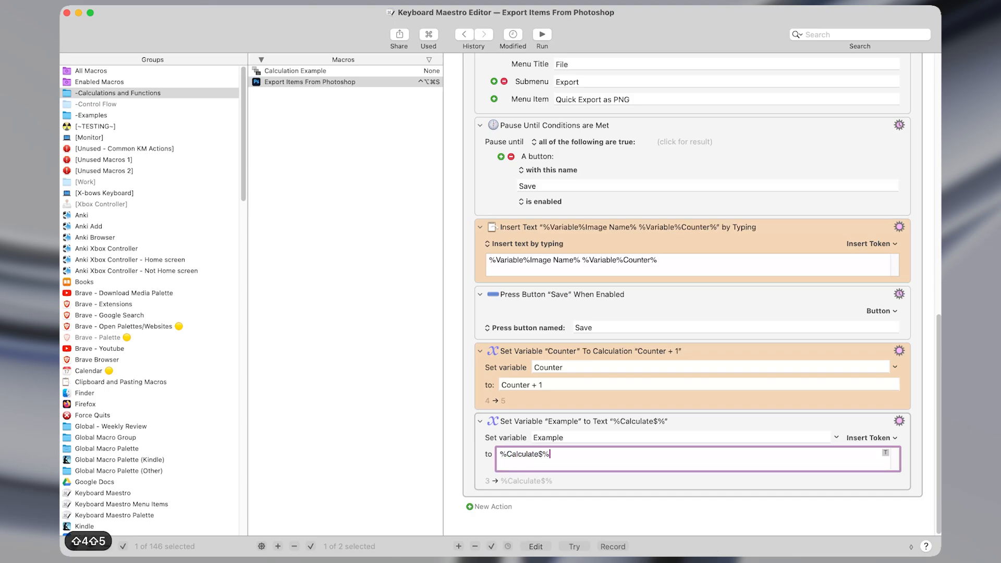
Step: Try the calculation 34*333 inside a %Calculate% token in the Example variable's text
key(BackSpace)
key(BackSpace)
text(%%)
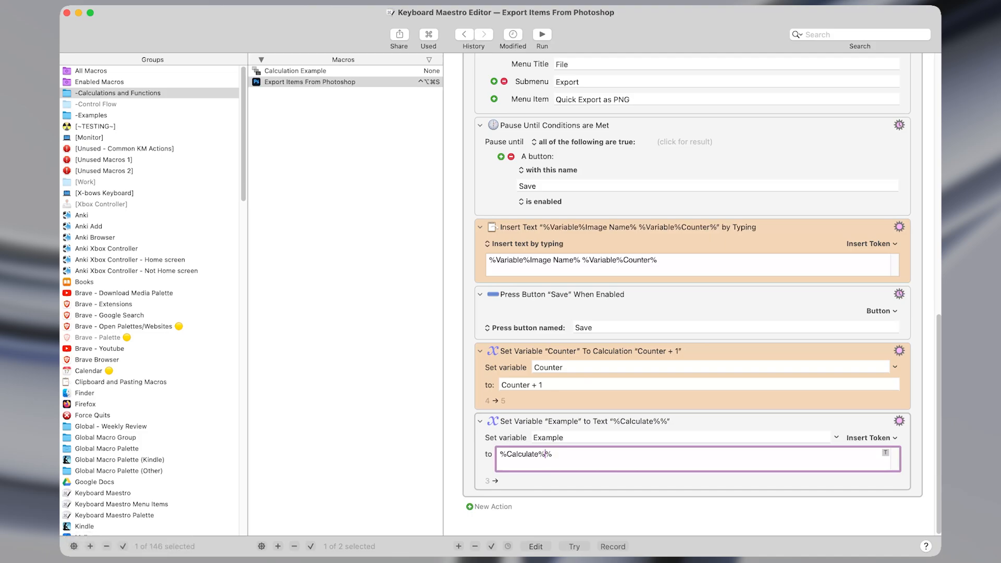
text(34*333)
key(alt+BackSpace)
key(alt+BackSpace)
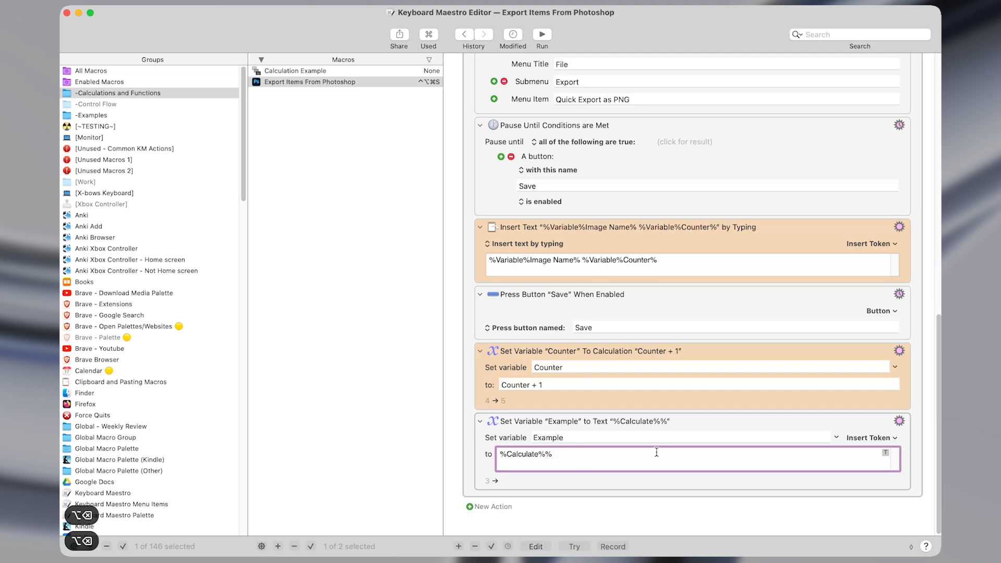
Step: Set the Example variable's text to %Calculate%Counter+1%
text(Counter)
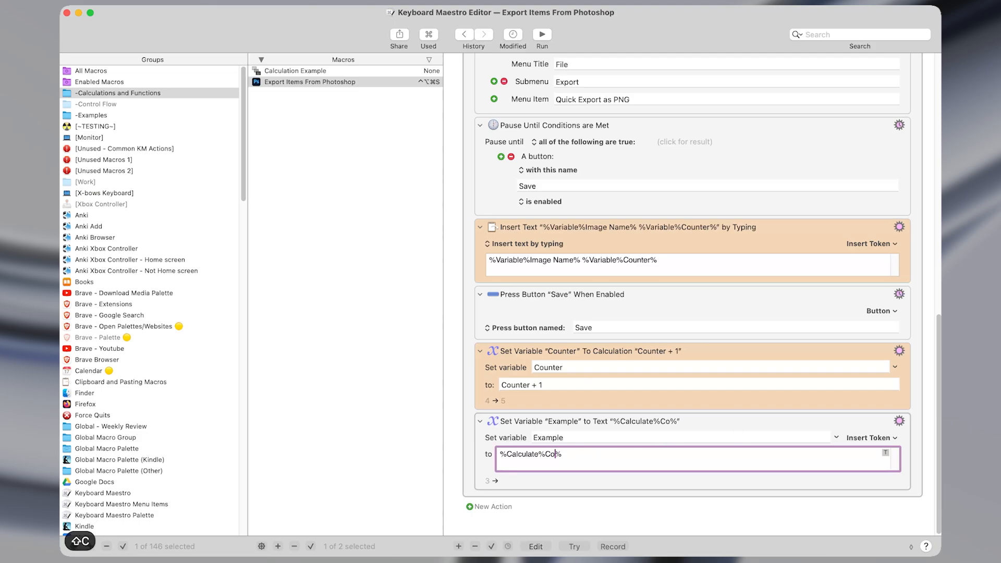
text(+1)
key(alt+shift+Left)
key(alt+shift+Left)
key(alt+shift+Left)
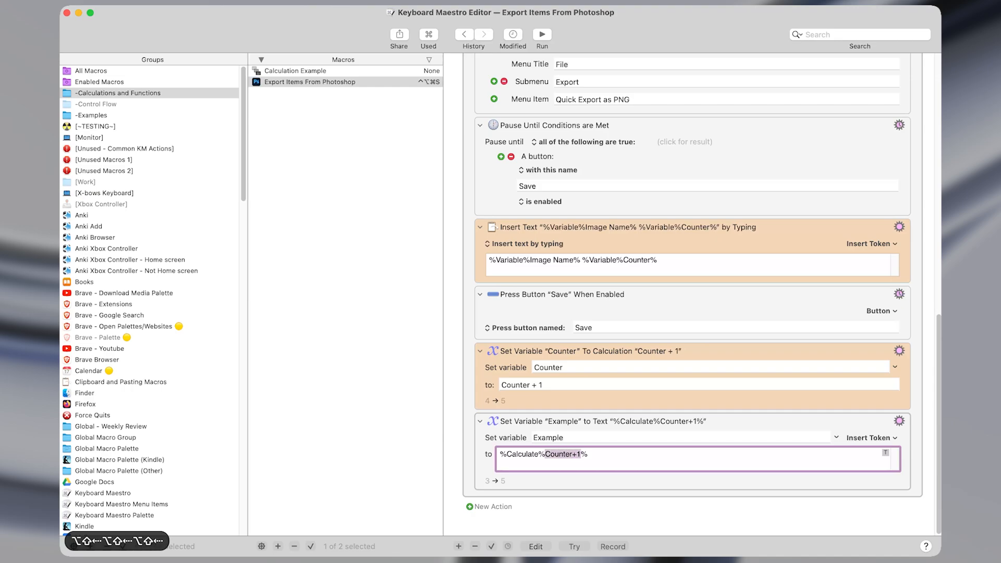
key(Left)
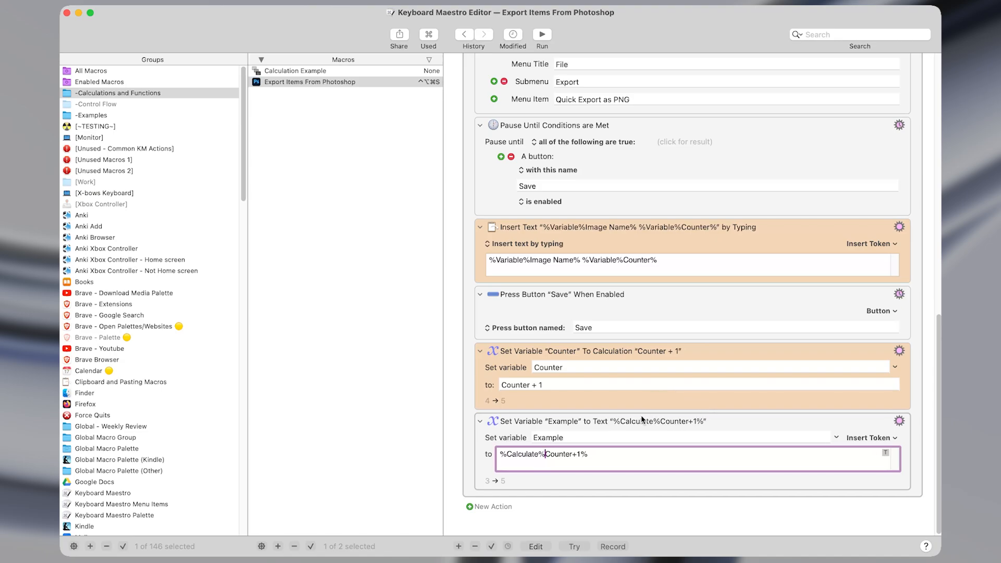
click(612, 459)
Step: Add a Display Text in a window action at the end of the macro and delete the Set Variable "Example" action
key(shift+super+f)
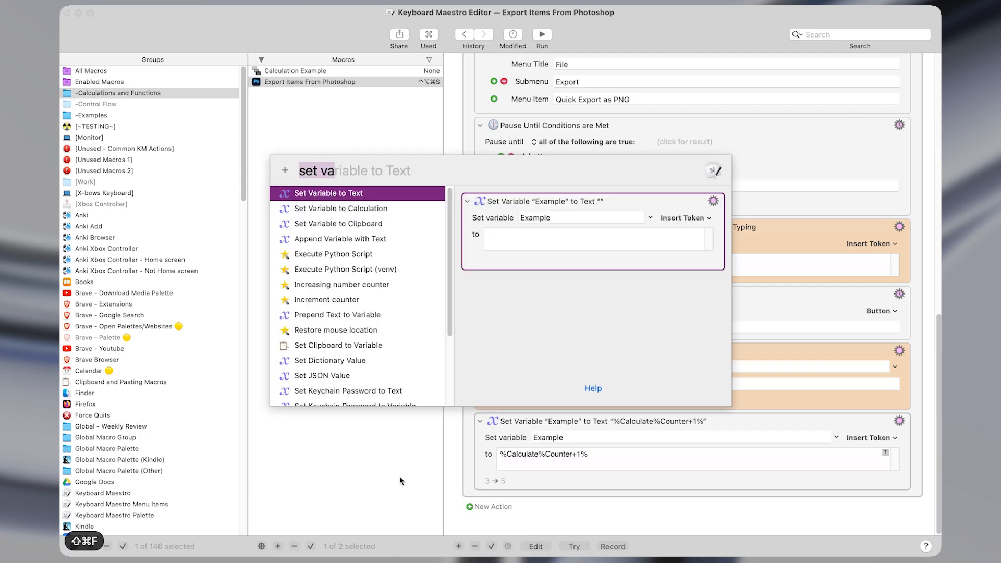
text(dis)
key(Return)
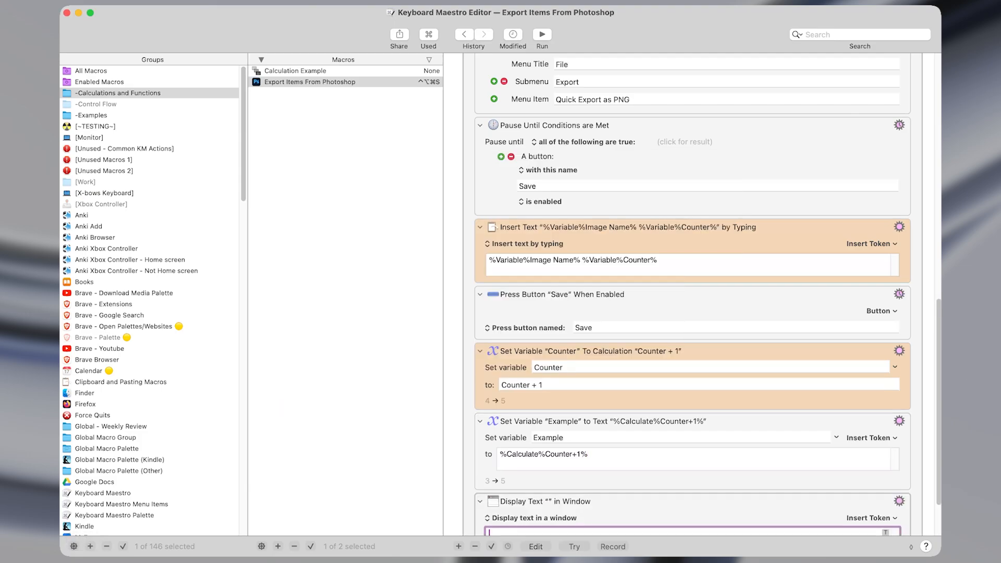
click(653, 422)
key(Delete)
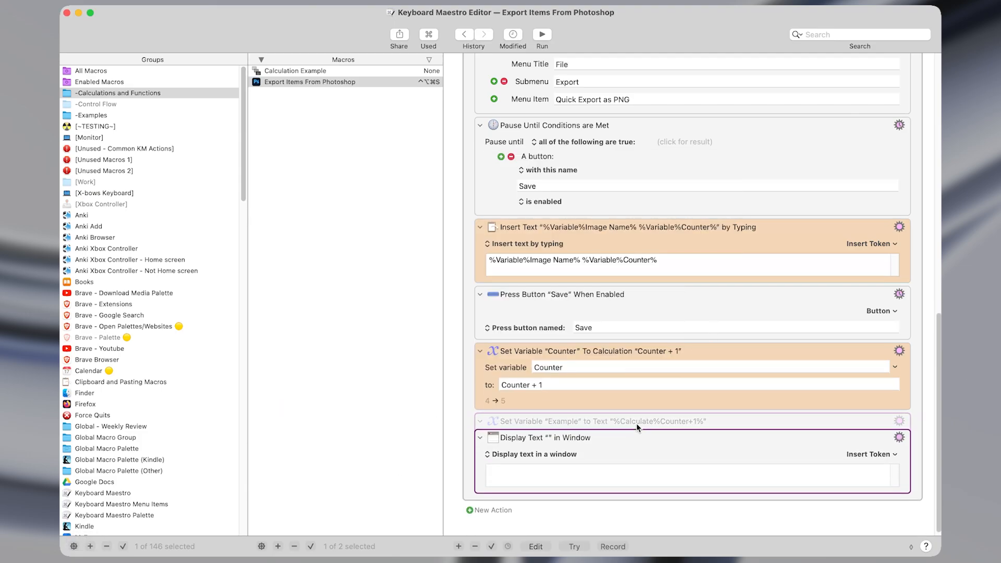
Step: Enter "The next counter will be %Calculate%Counter+1%" as the Display Text action's text
click(544, 479)
text(The )
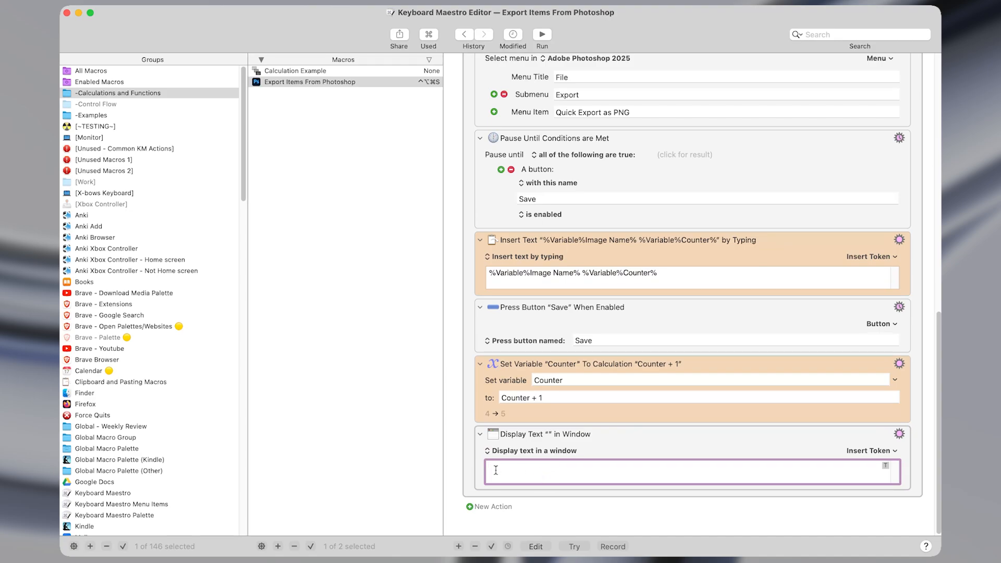
text(next c)
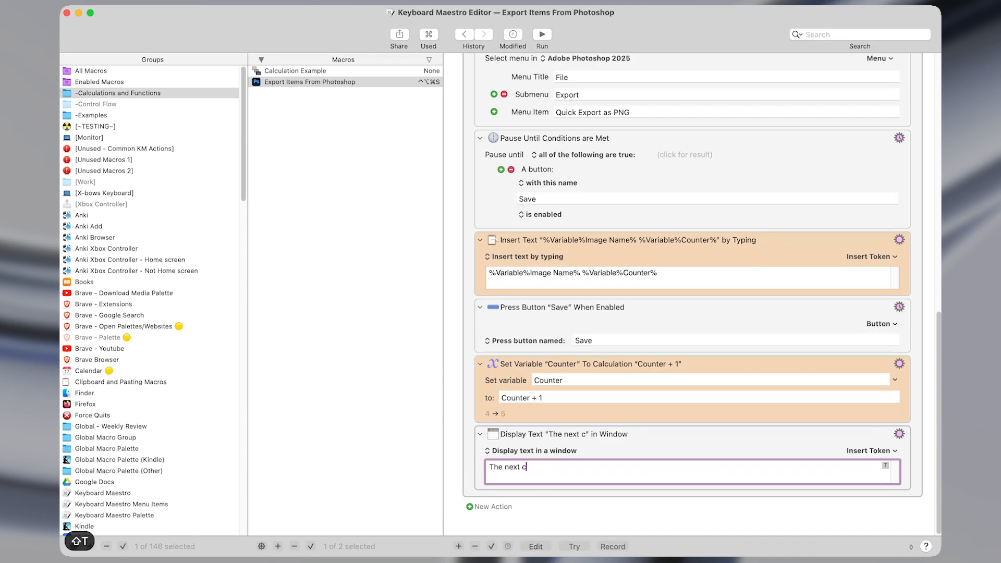
text(ounter will be )
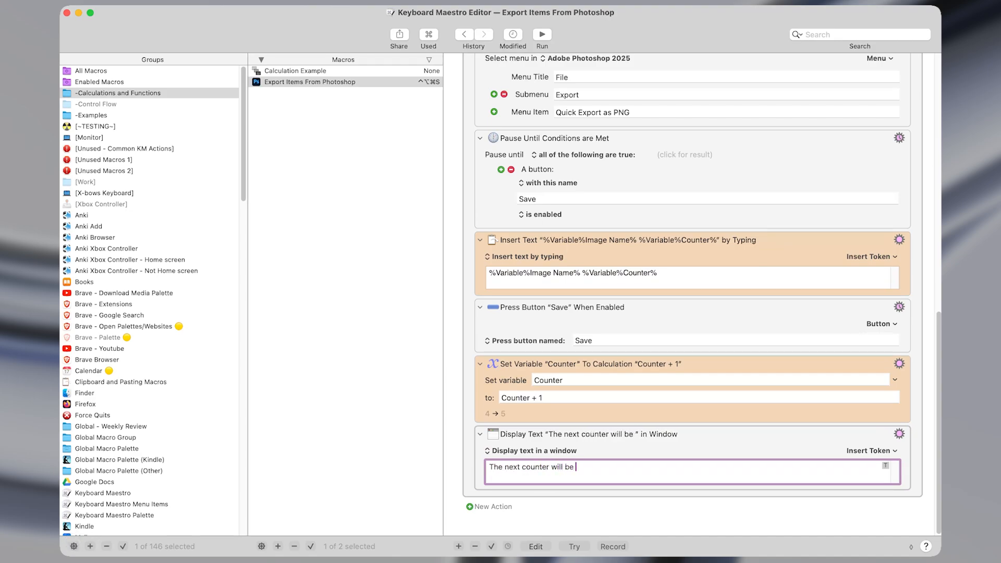
text(%Calcula)
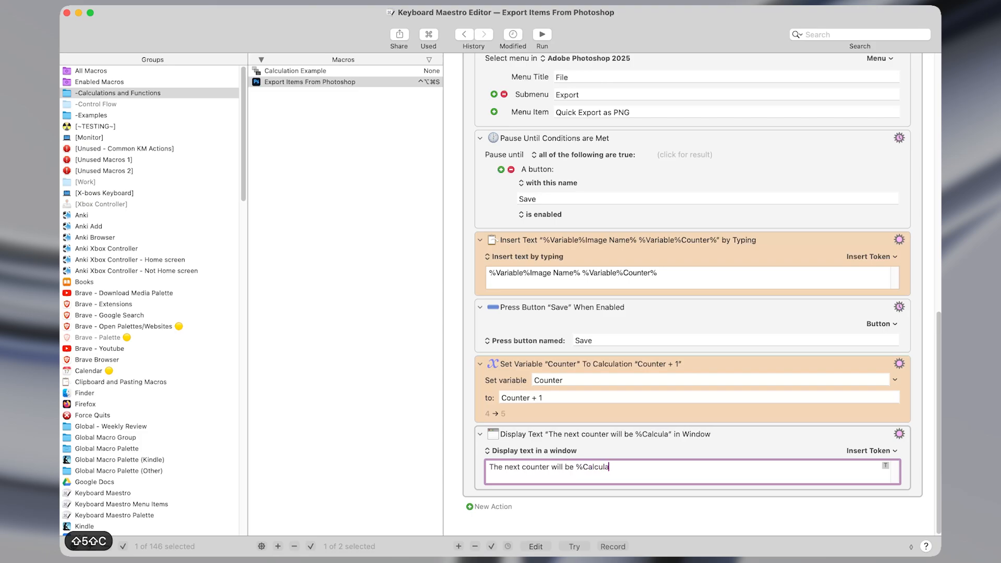
text(te%)
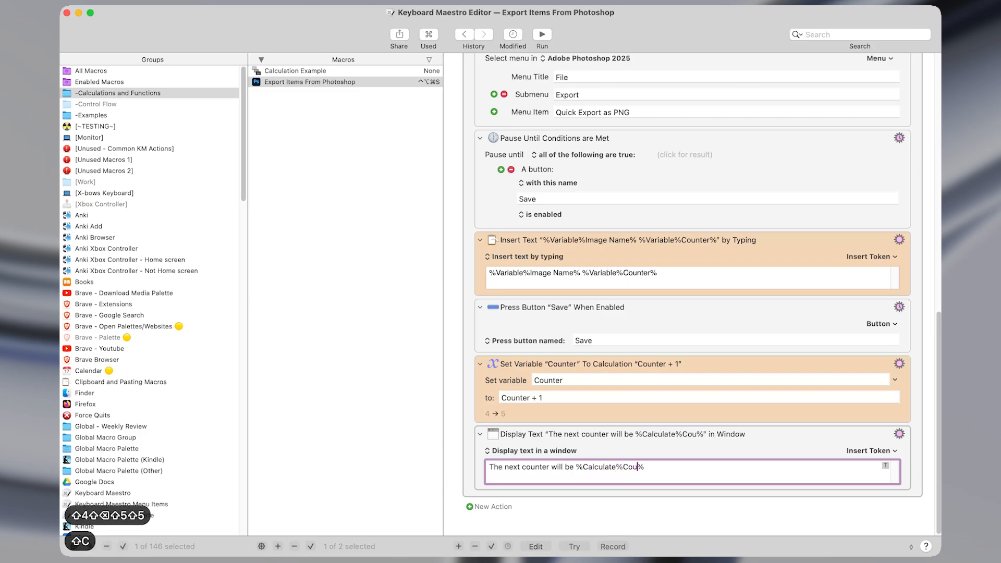
text(Counter%_)
key(BackSpace)
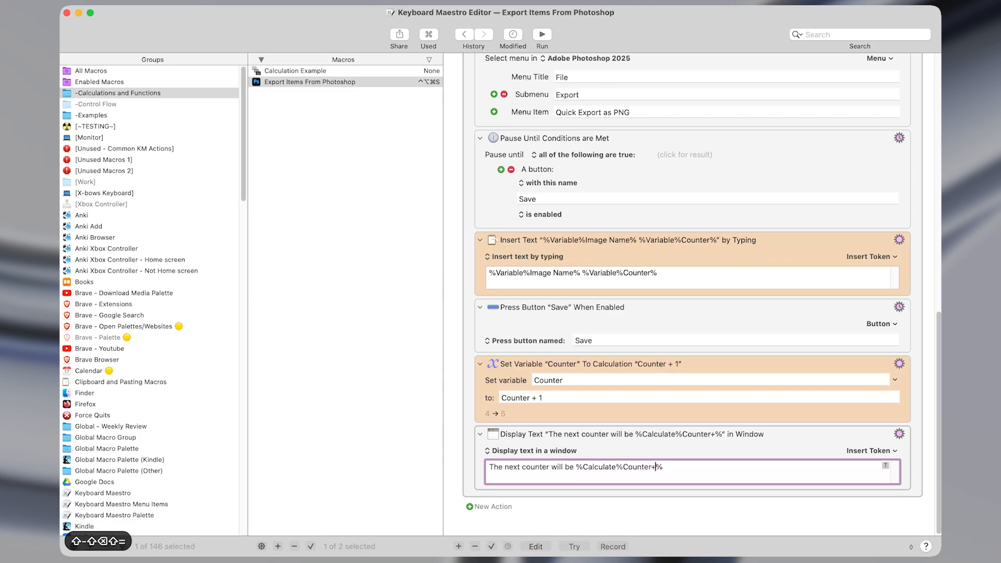
text(+1)
Step: Test the Display Text action on its own, read the displayed text window and dismiss it
click(746, 439)
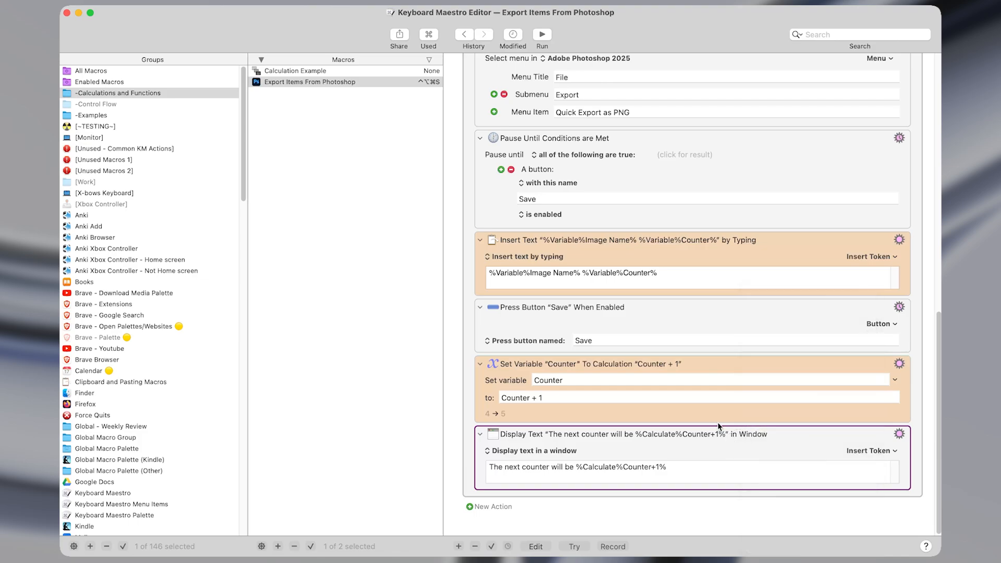
right_click(755, 437)
click(785, 292)
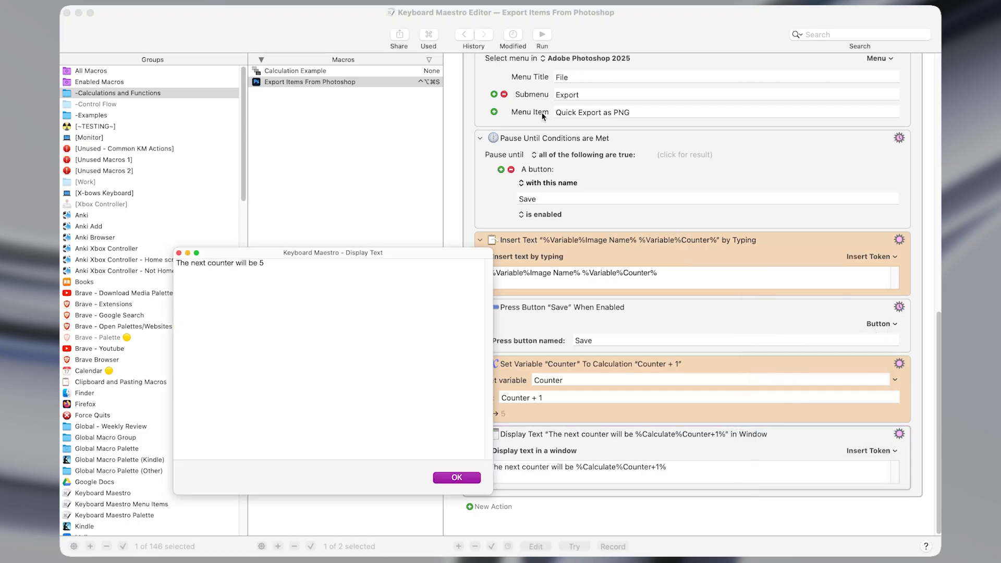
drag(459, 252, 524, 245)
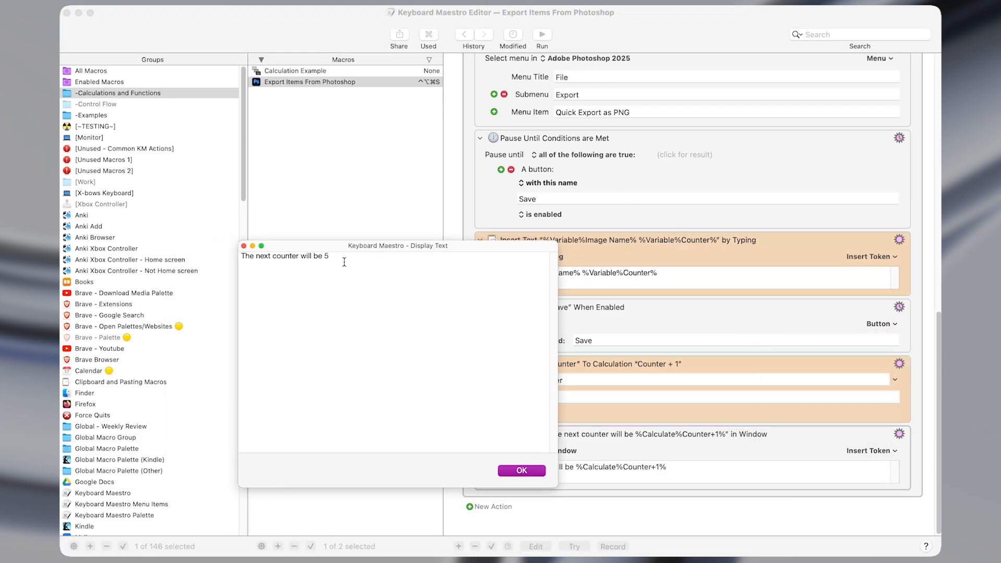
key(Return)
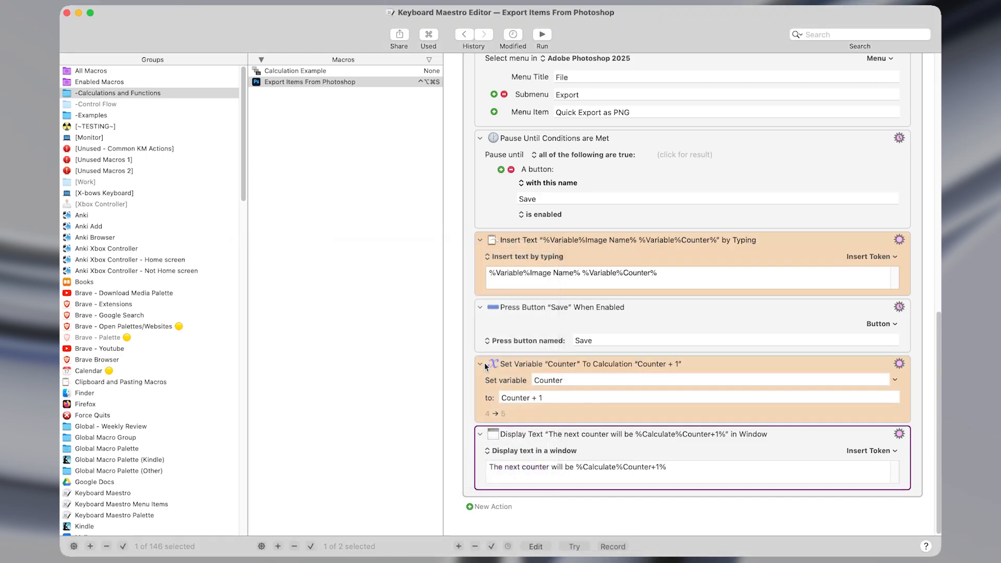
Step: Append " for %Variable%Image Name%" to the end of the Display Text action's text
click(758, 470)
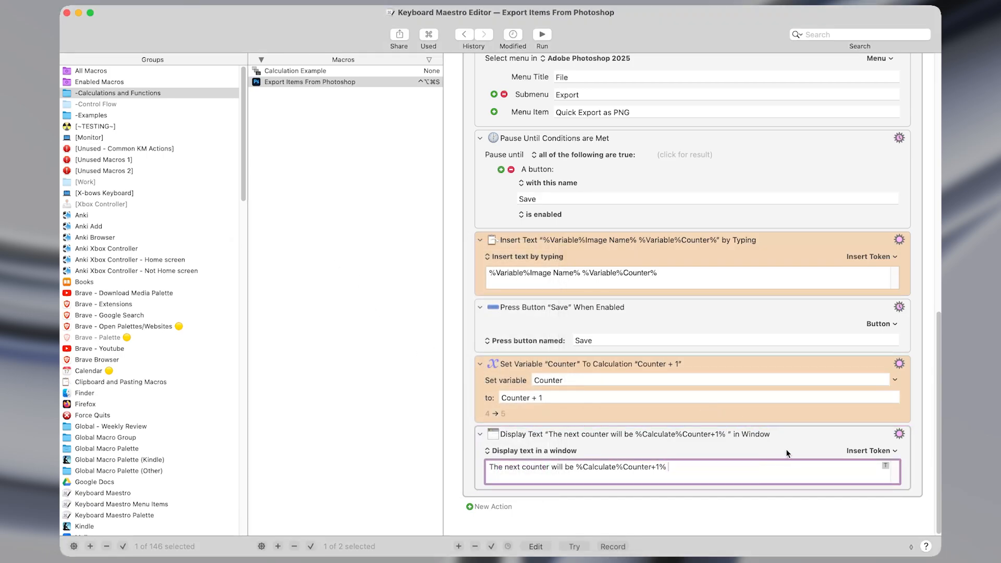
text(for %Variable%%)
key(Left)
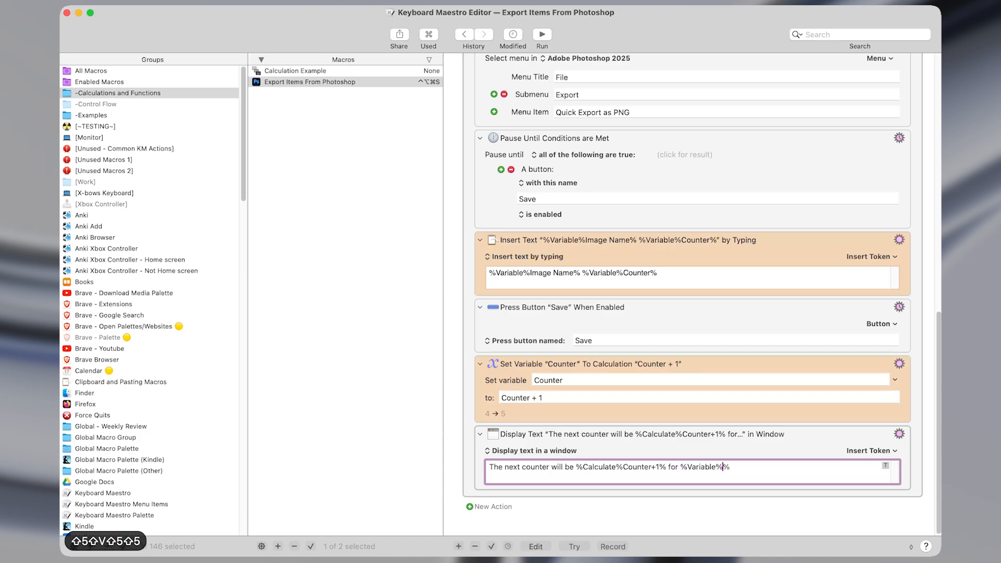
text(Image Name)
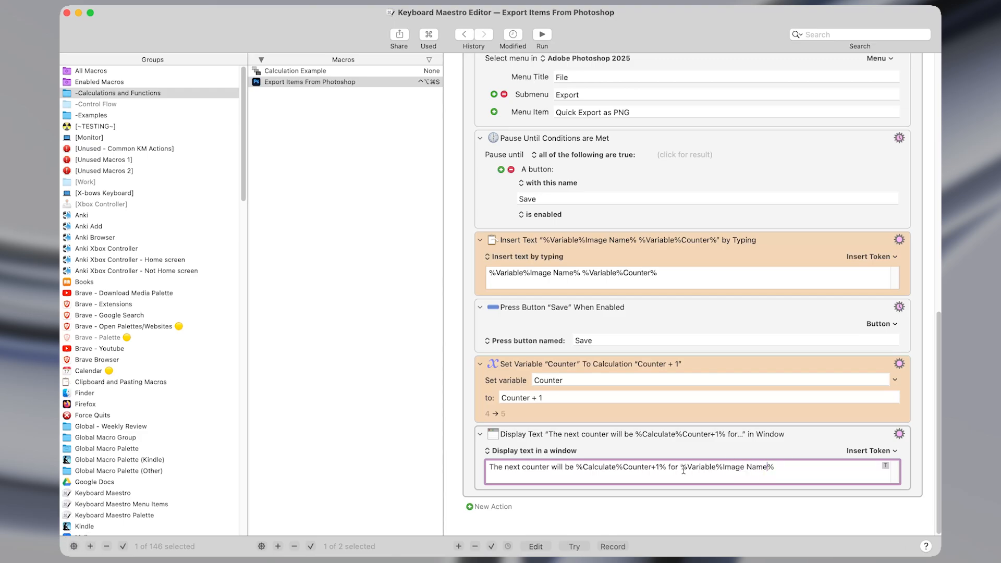
mouse_move(687, 469)
mouse_down()
mouse_move(721, 466)
mouse_move(703, 466)
mouse_up()
double_click(723, 467)
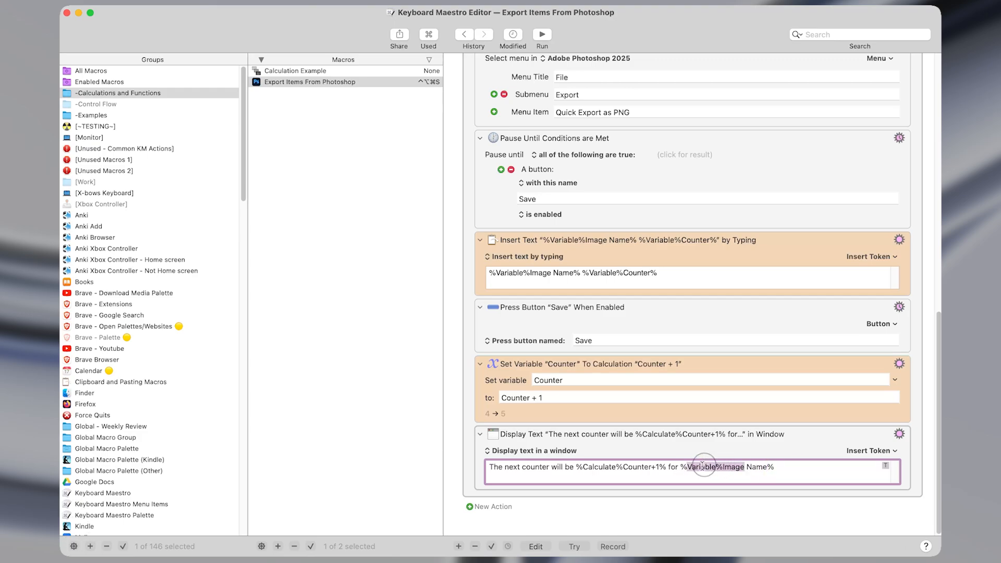
click(693, 467)
Step: Test the Display Text action again with the image name included and close the displayed window
right_click(756, 442)
click(861, 293)
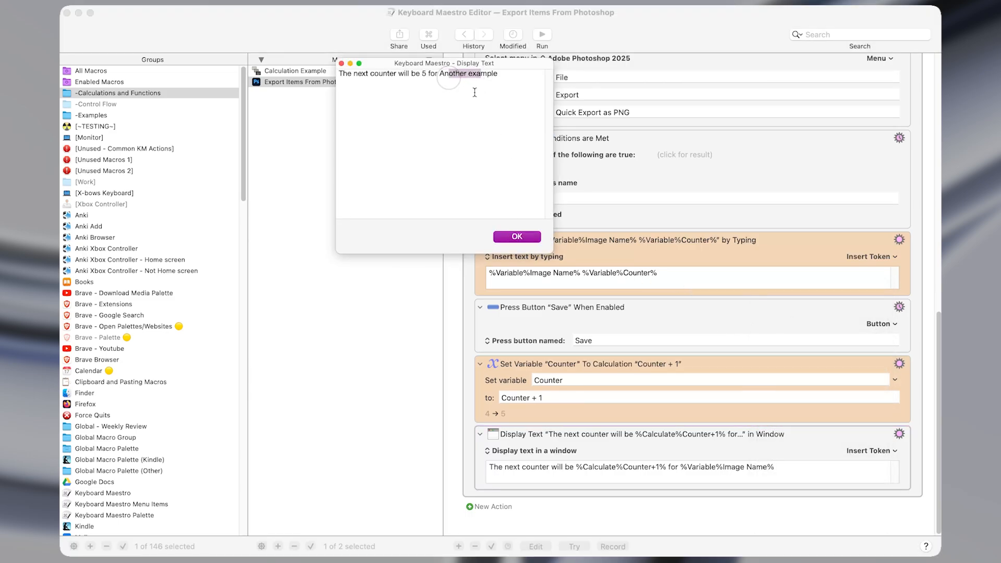
click(498, 236)
click(617, 475)
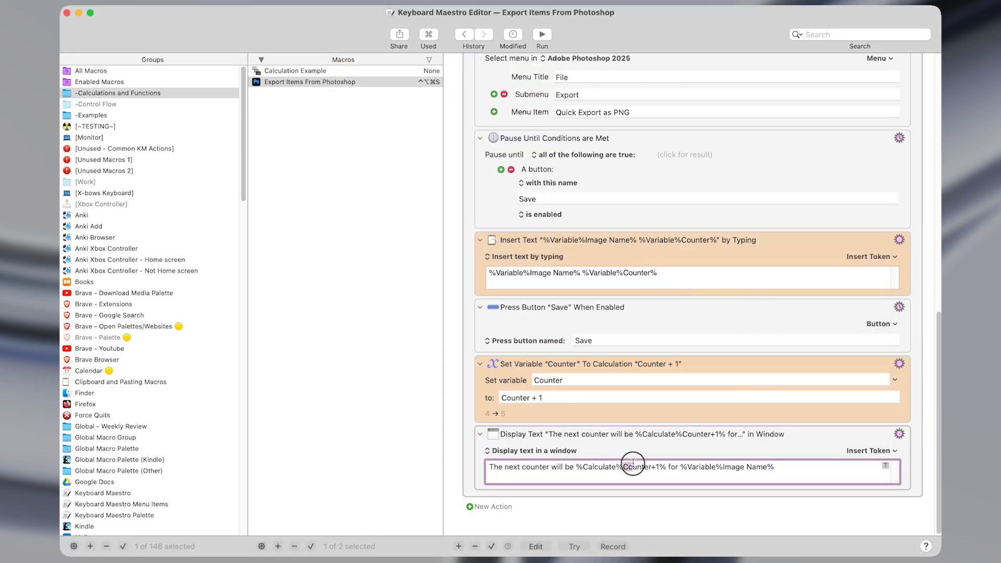
Step: Go to the Write Shipping Email macro and examine its cost calculation actions and the styled email text
key(ctrl+alt+w)
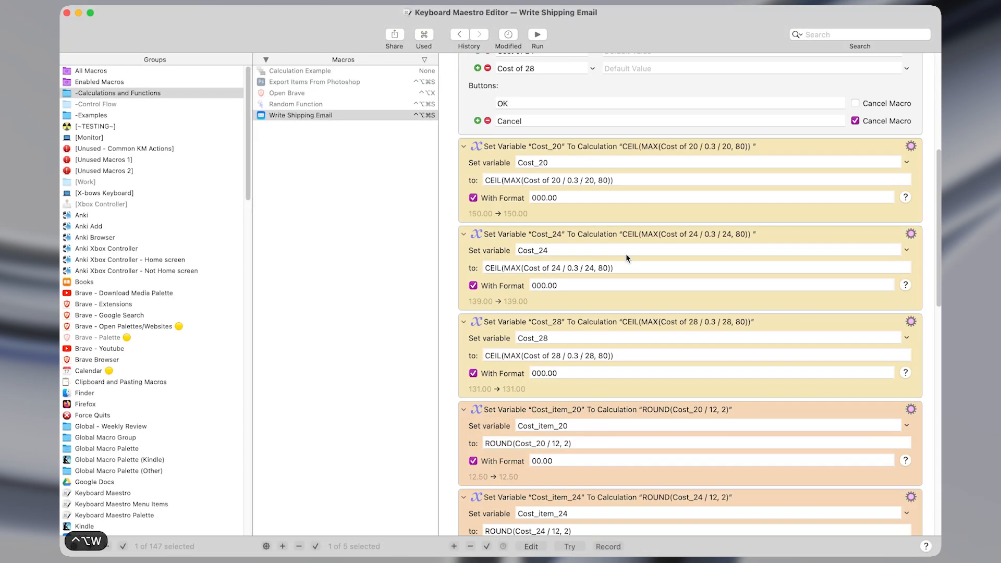
scroll(626, 255, down, 5)
scroll(631, 240, down, 6)
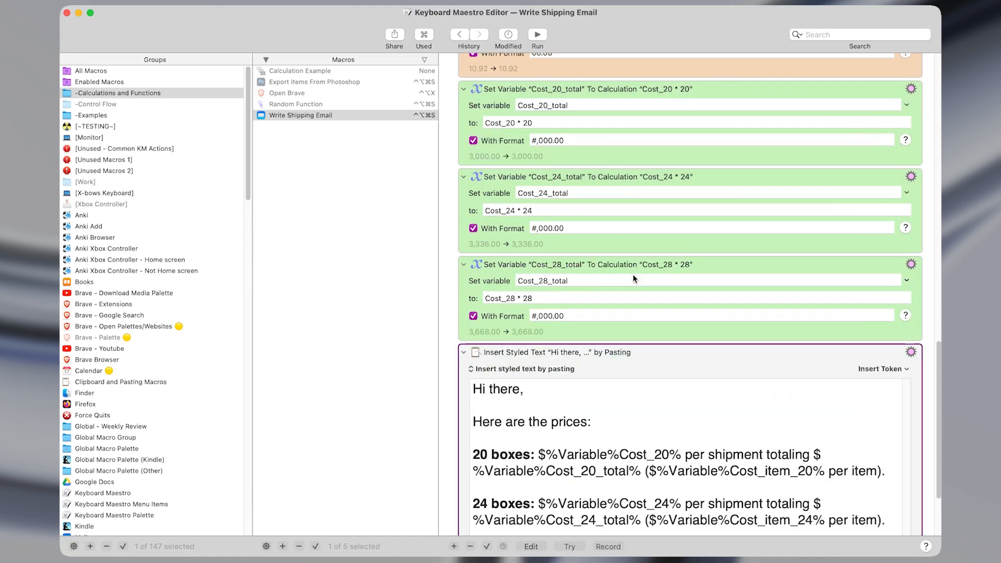
scroll(662, 302, up, 12)
scroll(677, 336, up, 1)
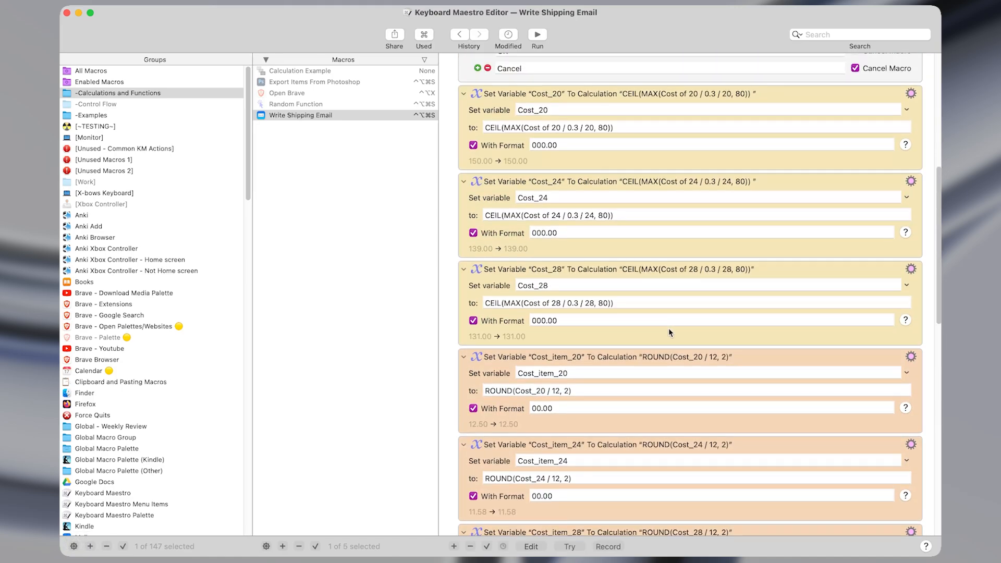
Step: Switch to Brave and cycle through its open windows with the Open Brave macro
key(ctrl+alt+x)
key(ctrl+alt+x)
key(ctrl+alt+x)
key(ctrl+alt+x)
key(ctrl+alt+x)
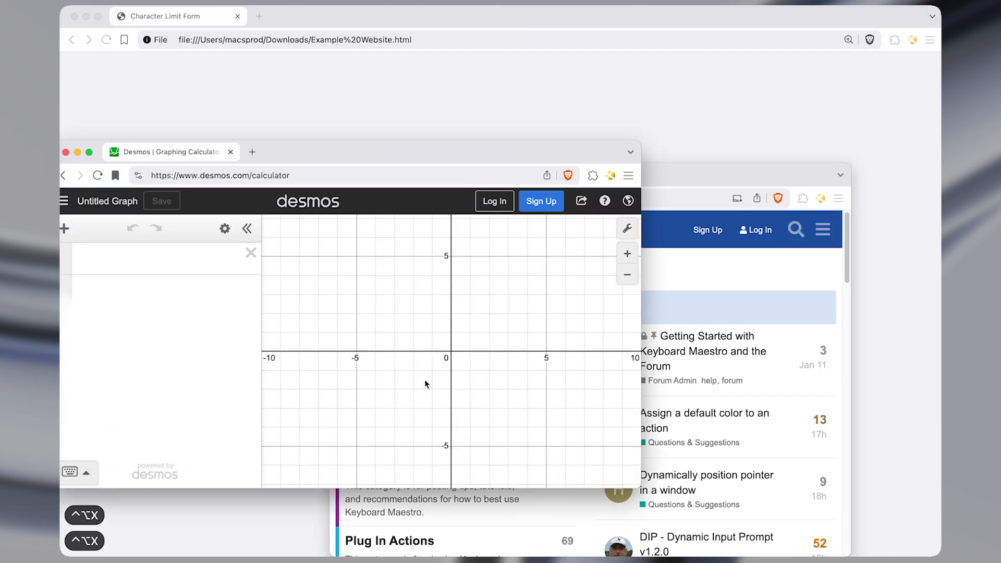
Step: Run the Random Function macro to fill in and submit "My favorite number is 17." five times in the Character Limit Form
key(ctrl+alt+super+s)
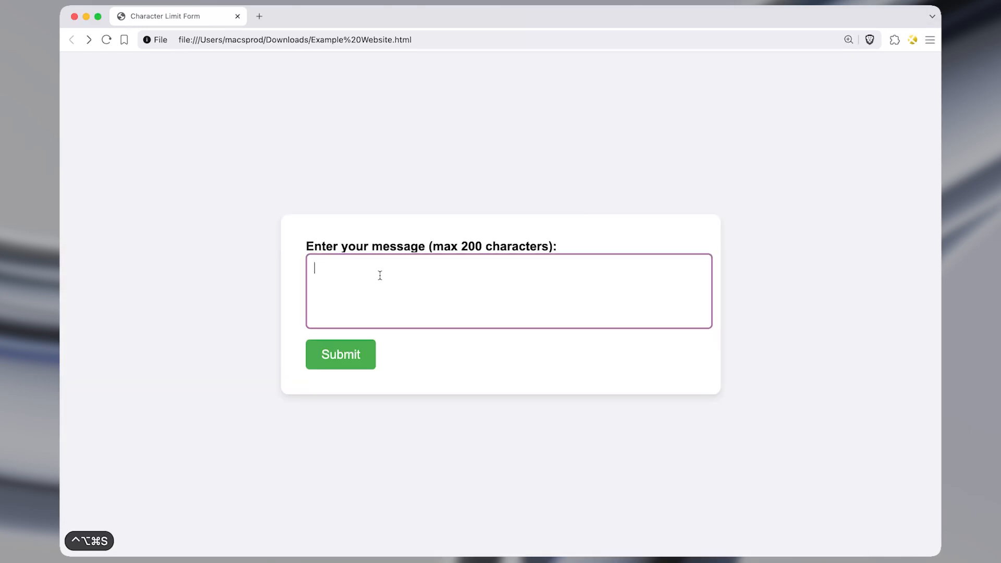
text(My favorite number is 17.)
click(341, 354)
click(380, 275)
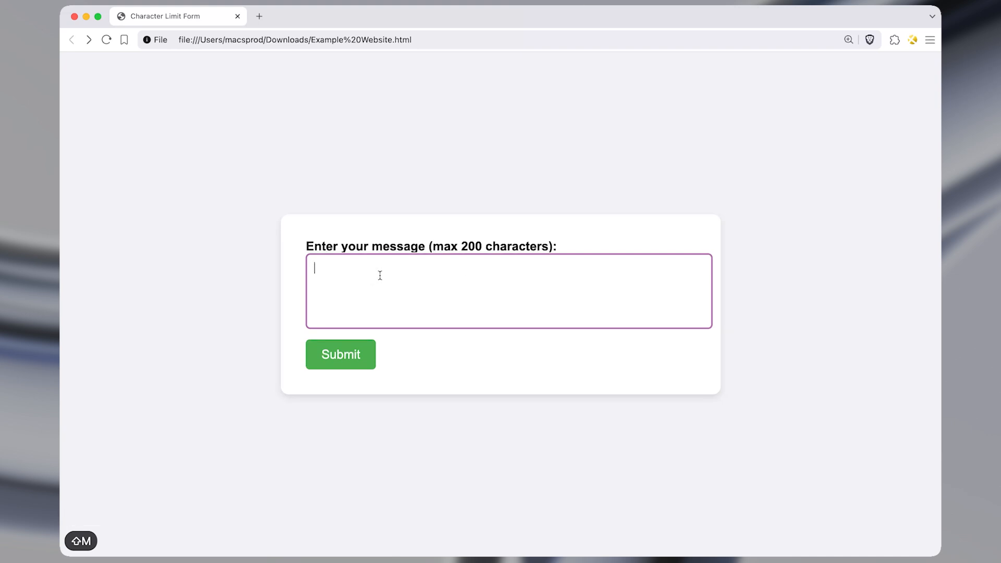
text(My favorite number is 17.)
click(341, 354)
click(380, 275)
text(My favorite number is 17.)
click(340, 354)
click(380, 274)
text(My favorite number is 17.)
click(340, 354)
click(380, 275)
text(My favorite number is 17.)
click(341, 356)
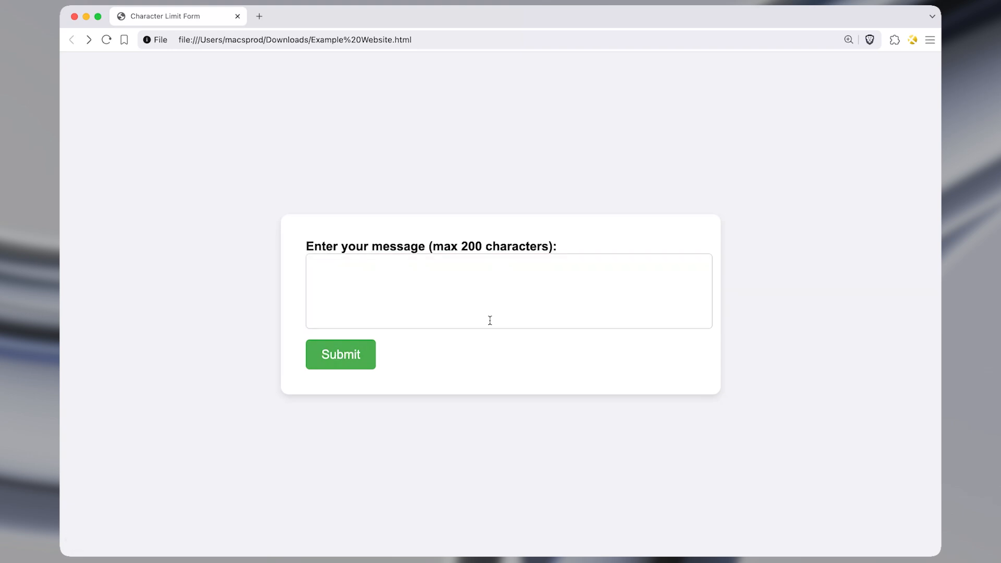
Step: Review the first Move and Click action of the Random Function macro in Keyboard Maestro, then return to the form in Brave
click(494, 298)
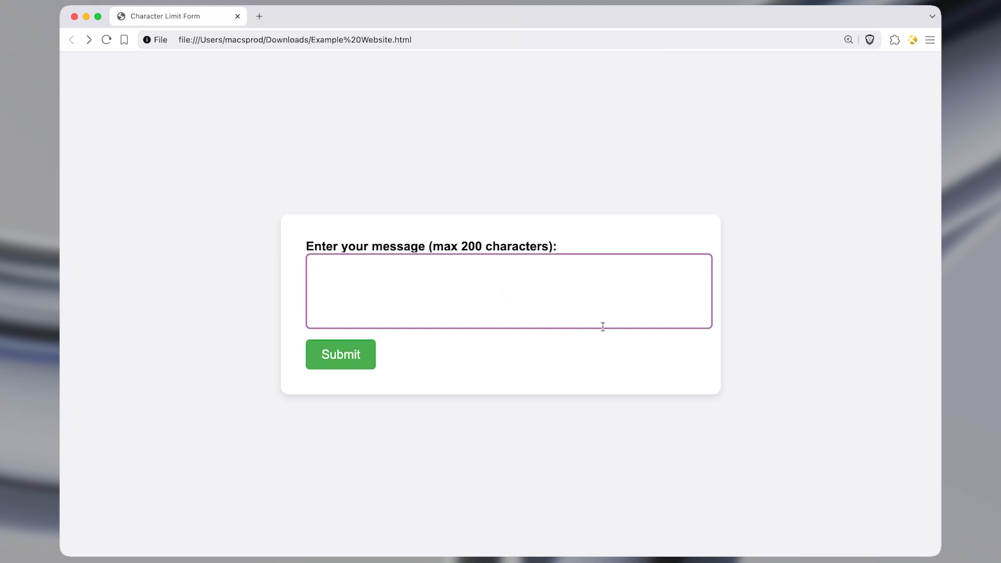
key(ctrl+alt+w)
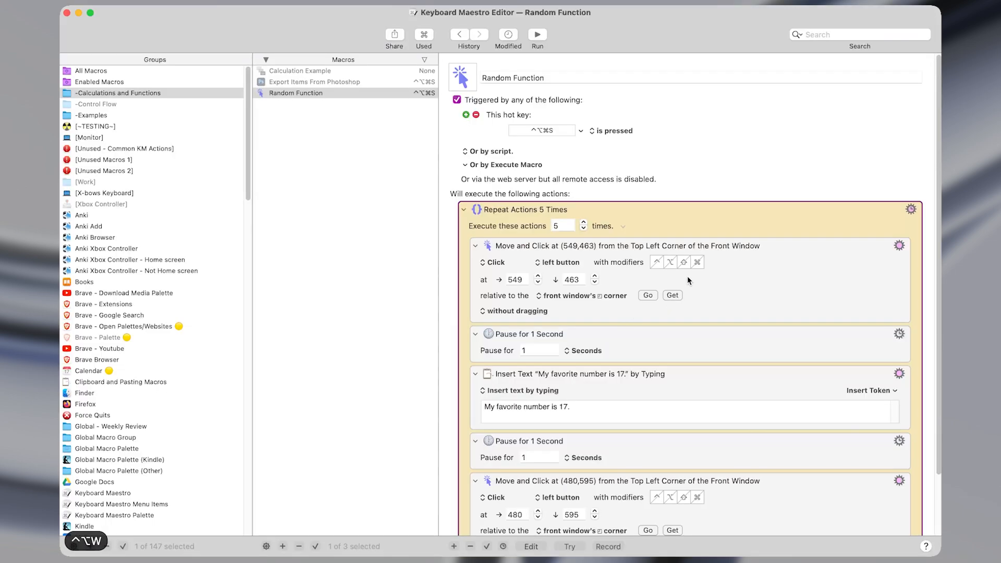
click(725, 284)
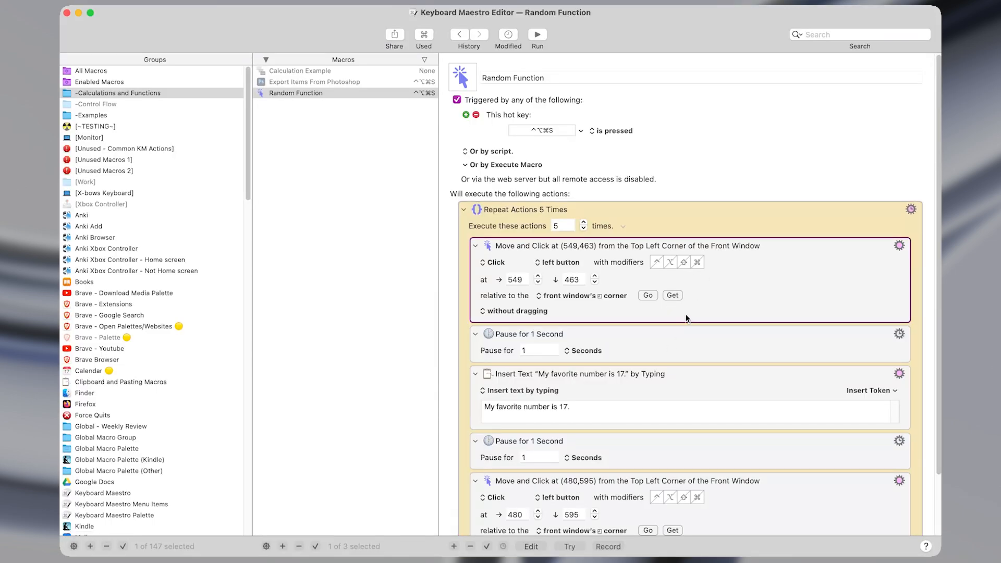
click(648, 295)
key(ctrl+alt+x)
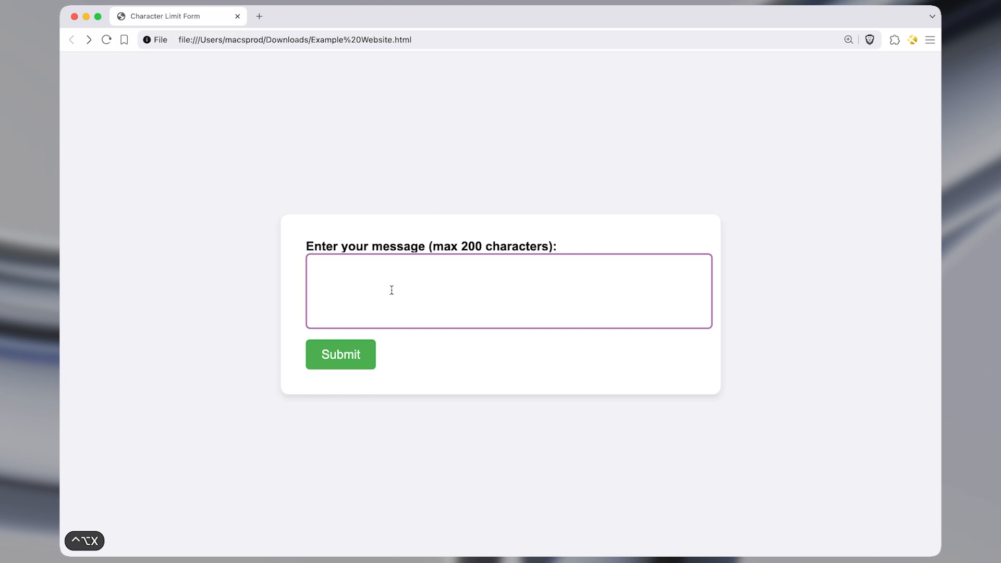
Step: Examine the Random Function macro's pause, Insert Text and final Move and Click actions in Keyboard Maestro, comparing them with the form in Brave
key(ctrl+alt+w)
click(679, 335)
scroll(671, 357, down, 1)
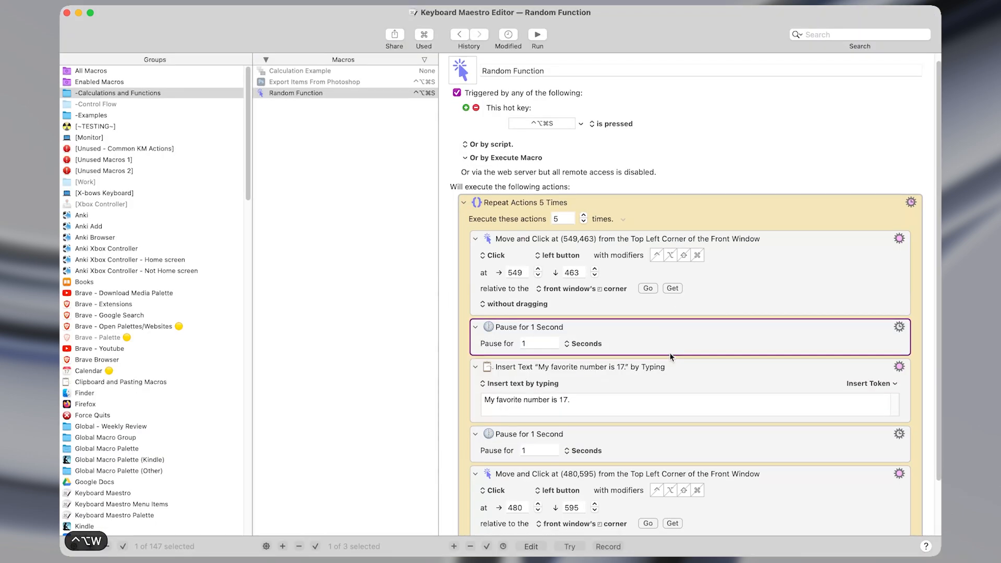
scroll(669, 357, down, 1)
click(646, 315)
key(ctrl+alt+x)
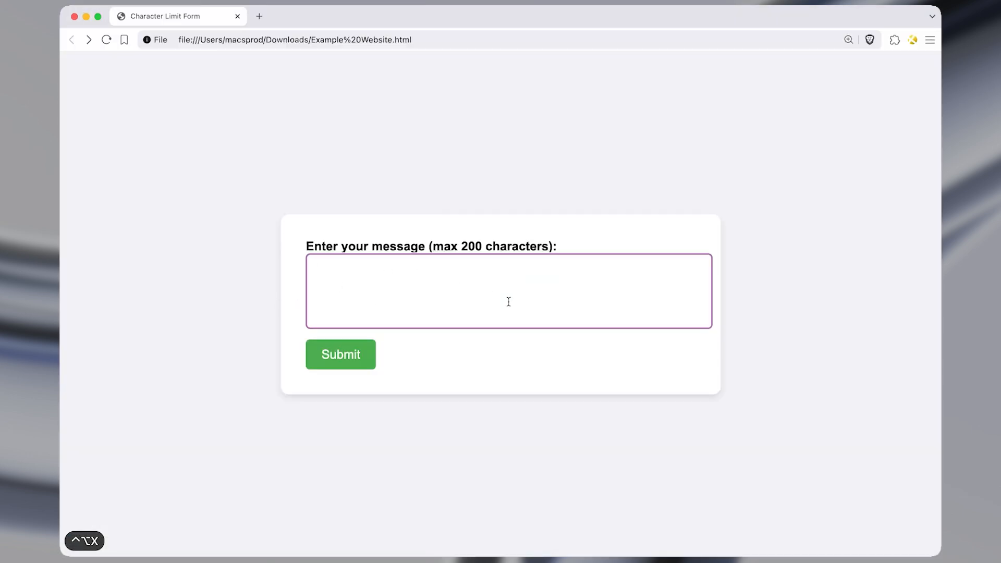
key(ctrl+alt+w)
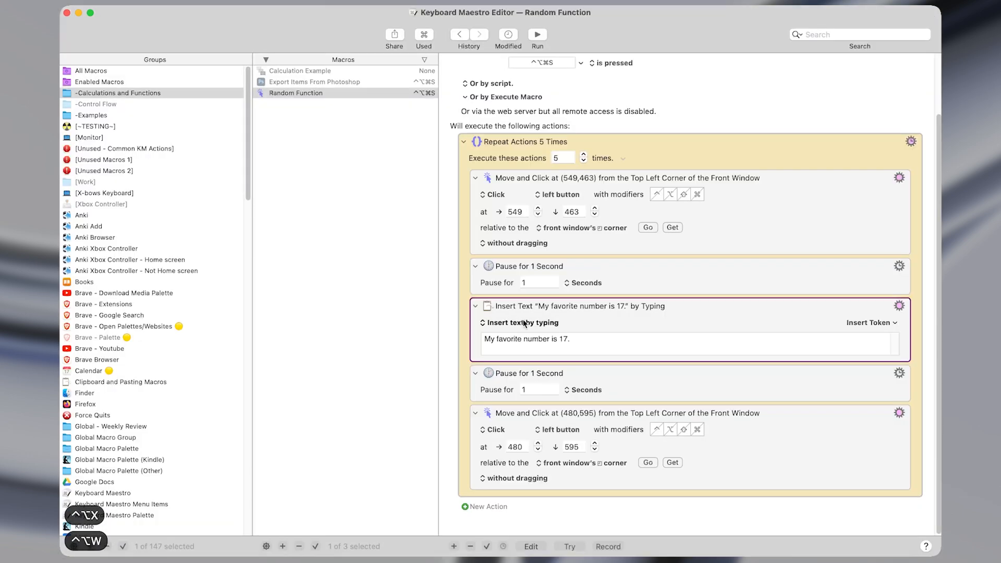
click(621, 377)
click(734, 445)
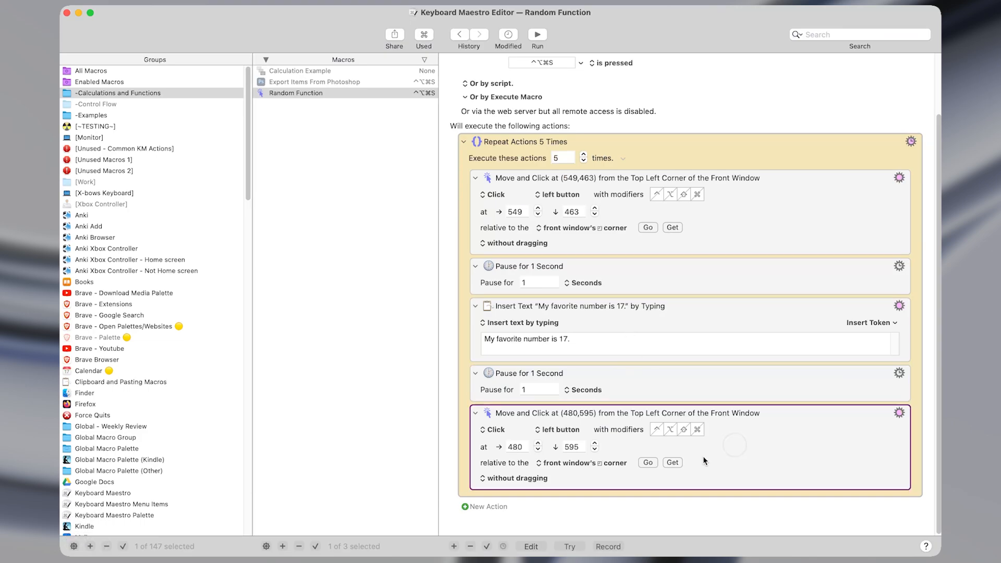
click(648, 462)
key(ctrl+alt+x)
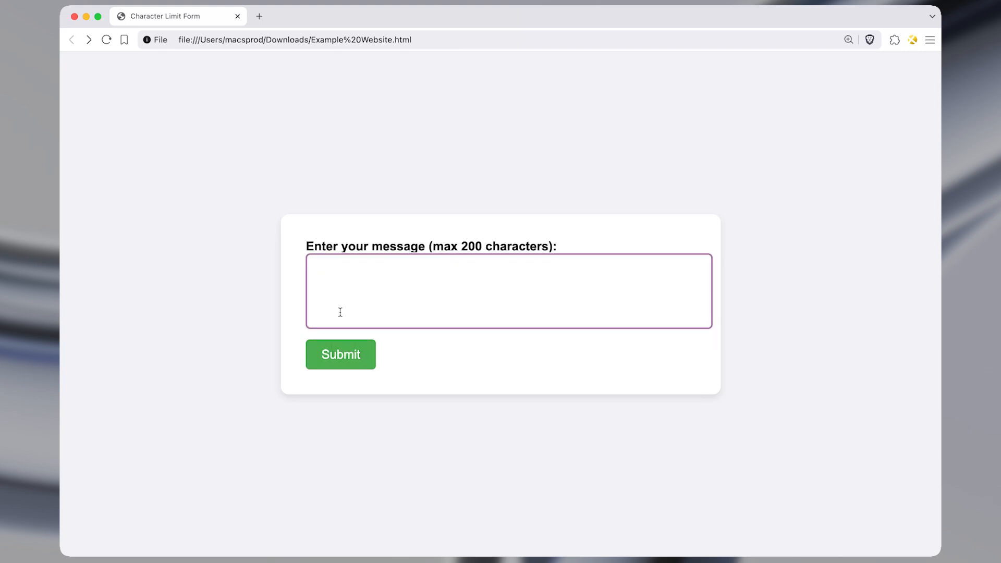
Step: Return to Keyboard Maestro and set the first pause's duration in the Random Function macro to RANDOM()
key(ctrl+alt+w)
click(537, 281)
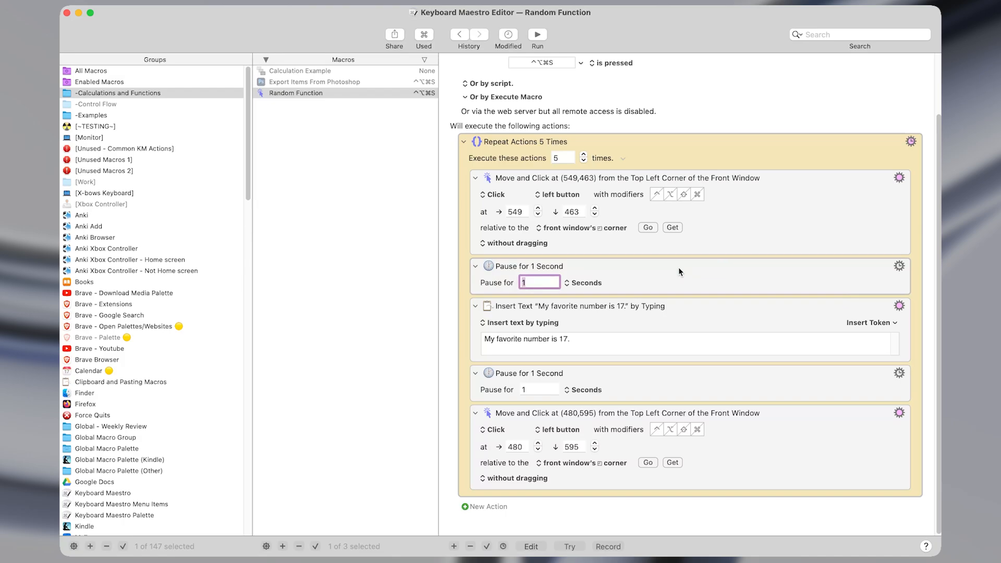
text(RANDOM())
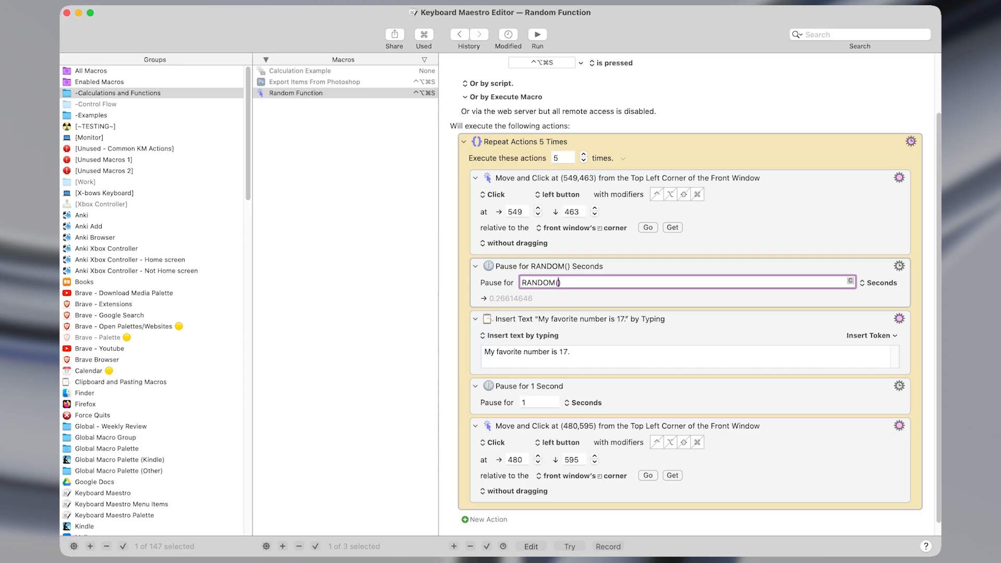
click(721, 272)
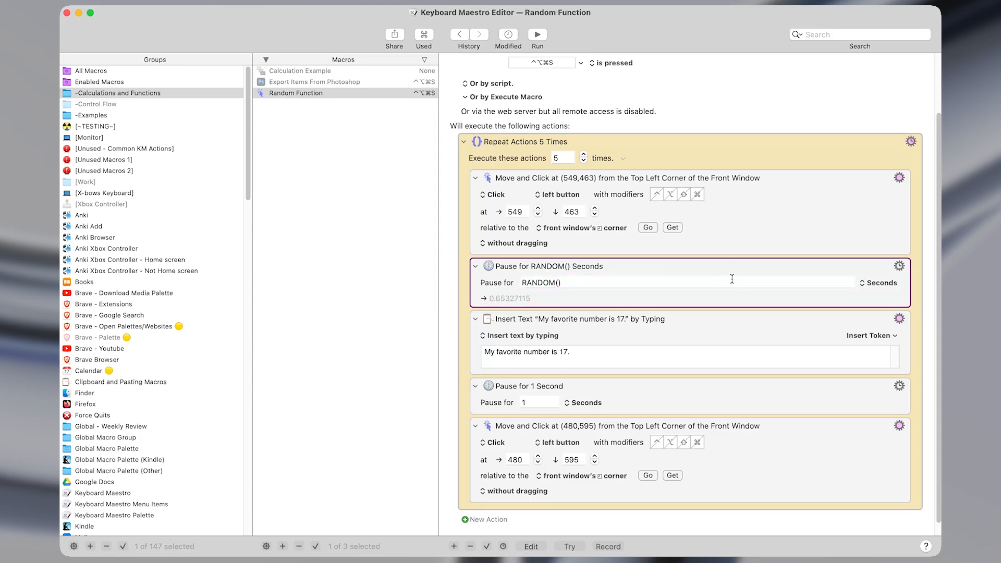
click(760, 282)
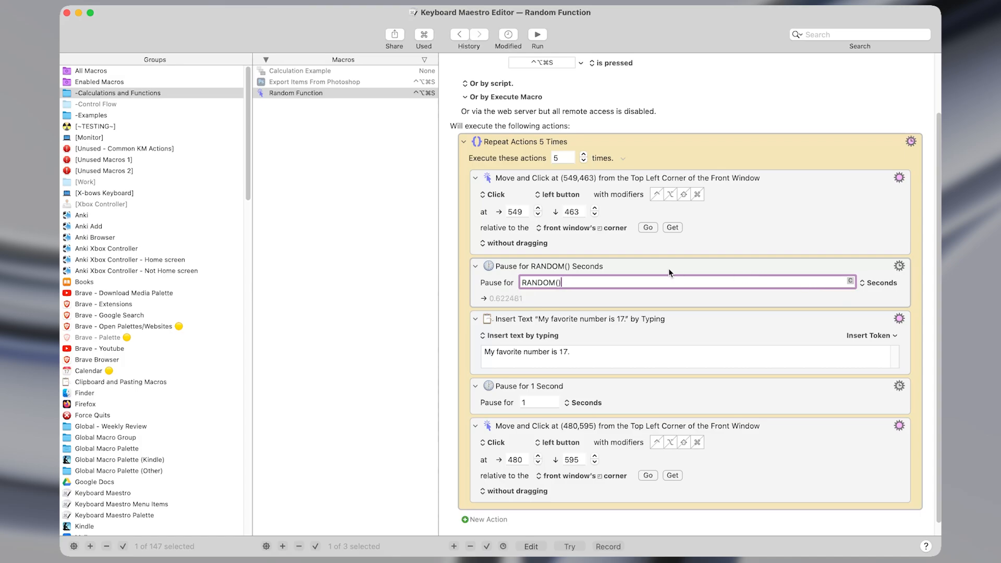
Step: Add a maximum of 4 to the first pause's random function so its duration reads RANDOM(4)
double_click(538, 283)
key(super+a)
key(Right)
key(Left)
text(4)
drag(567, 283, 520, 282)
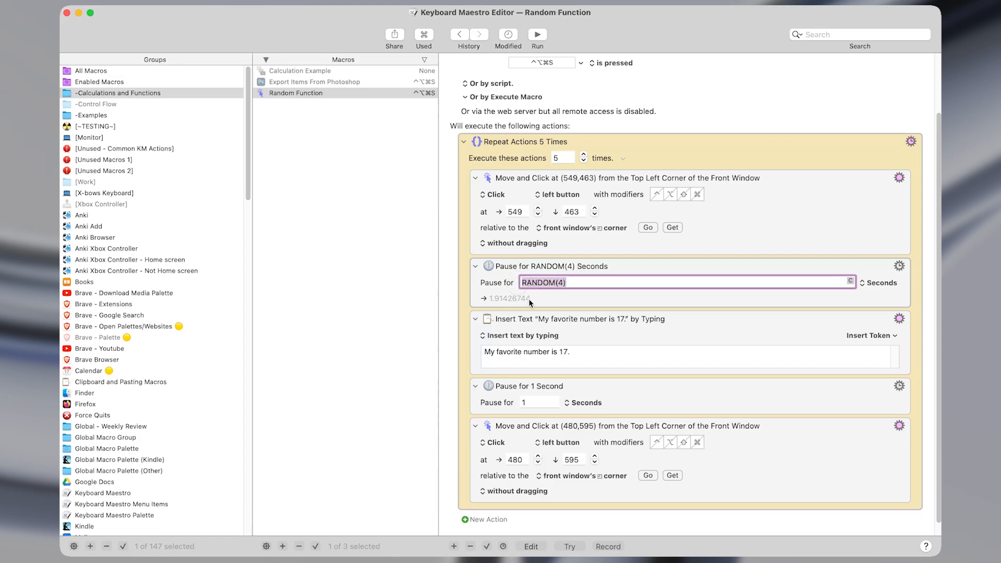
click(542, 300)
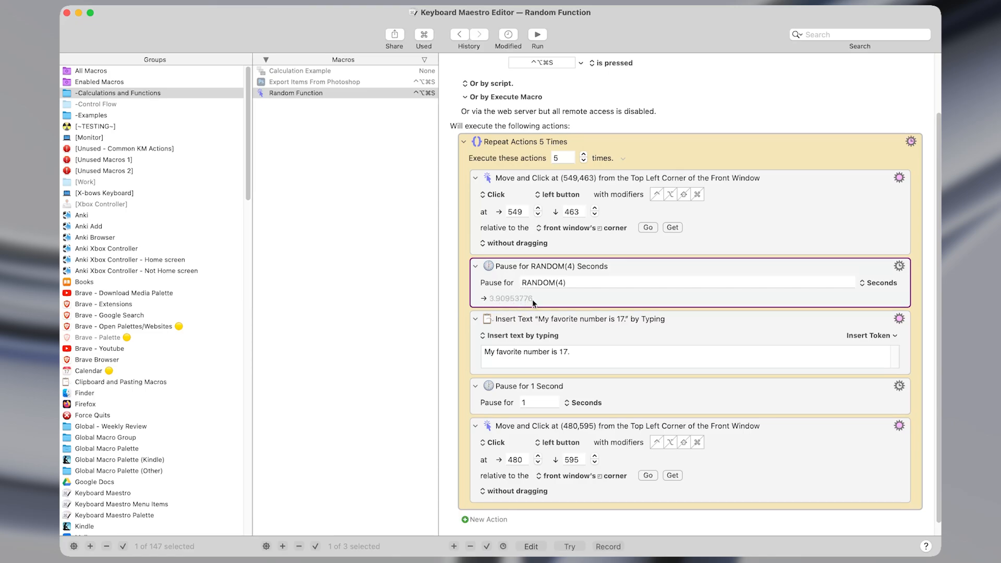
Step: Add a minimum of 2 to the first pause's random function so its duration reads RANDOM(2,4)
click(545, 282)
text(2)
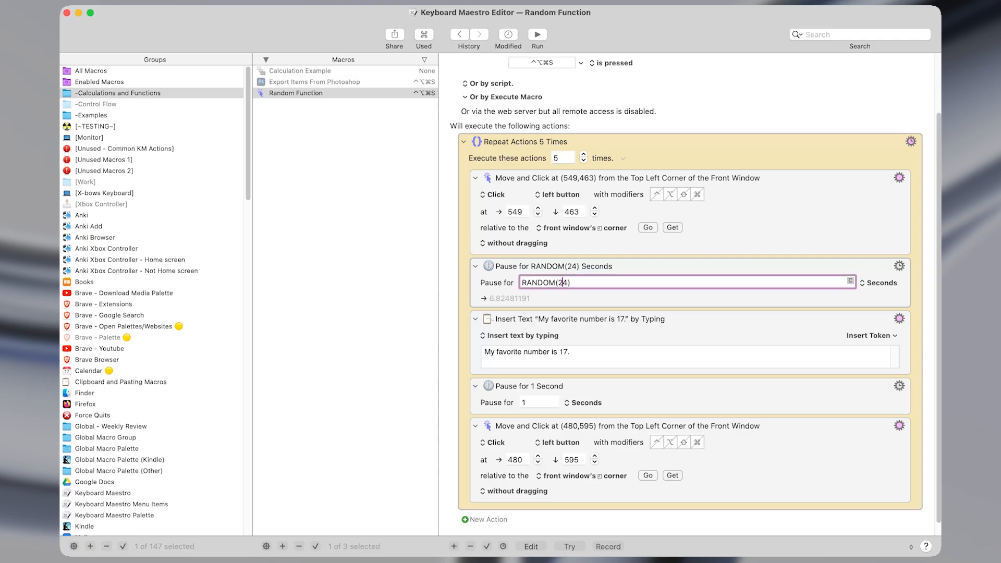
text(,)
key(Left)
key(shift+Left)
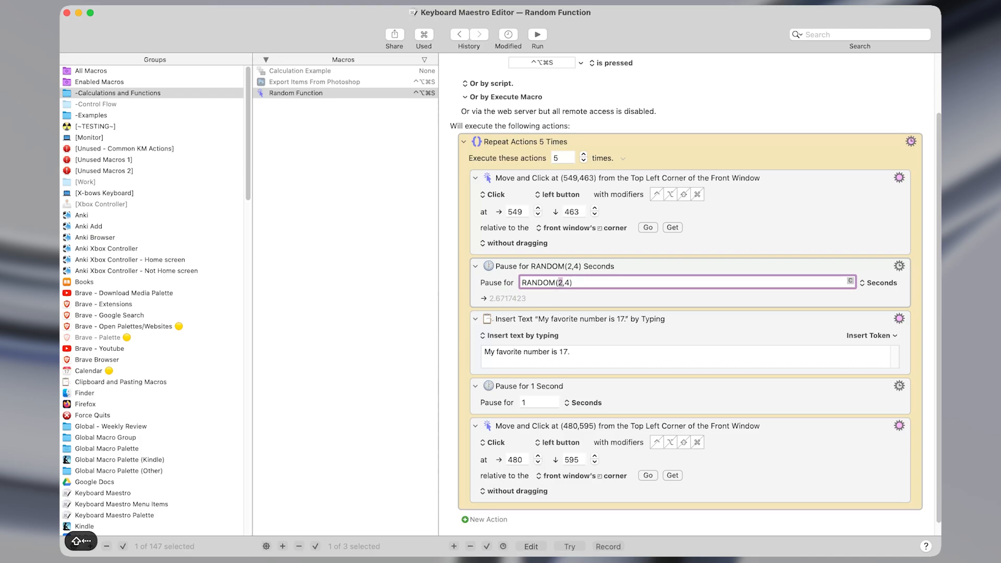
key(Right)
key(Right)
key(shift+Right)
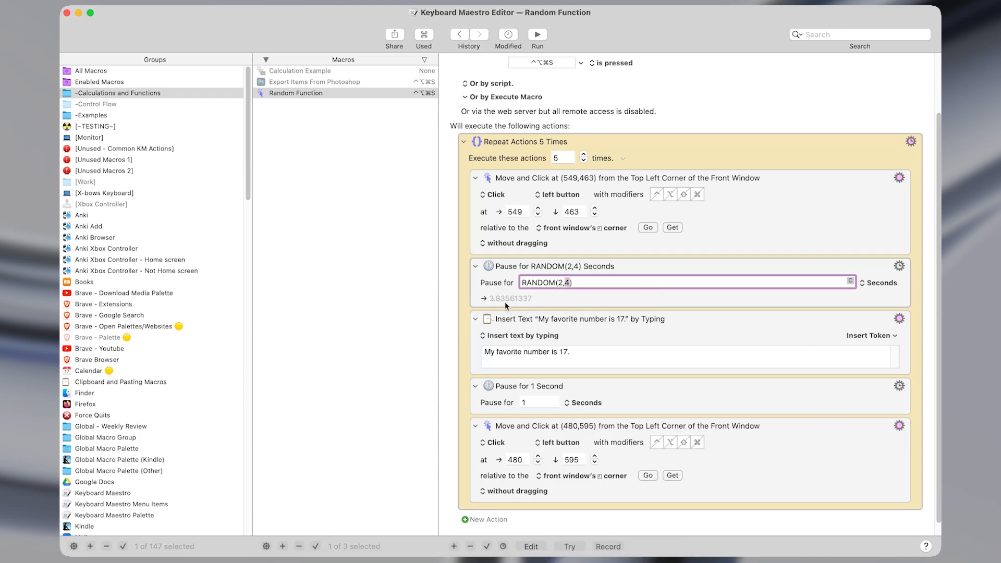
click(472, 300)
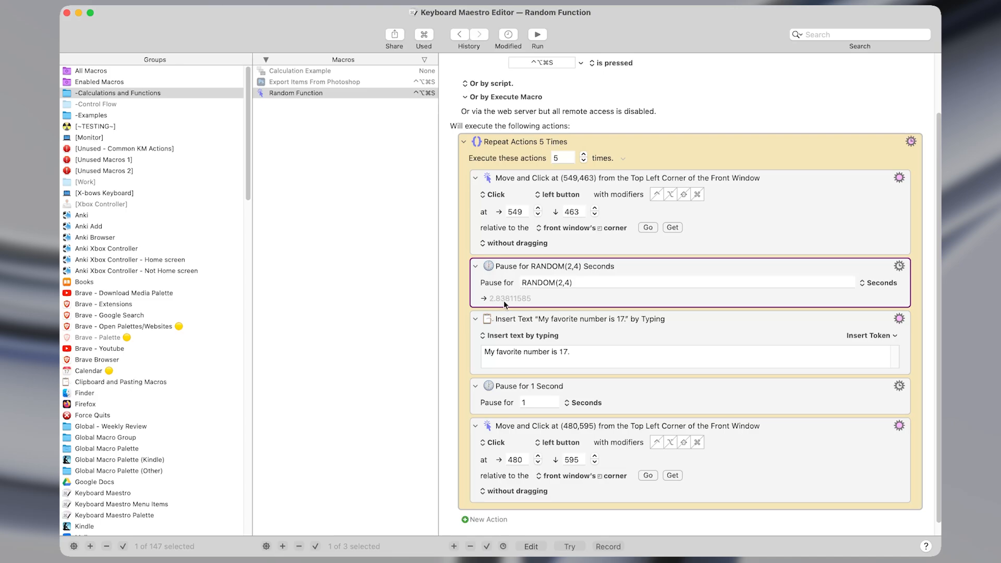
click(736, 243)
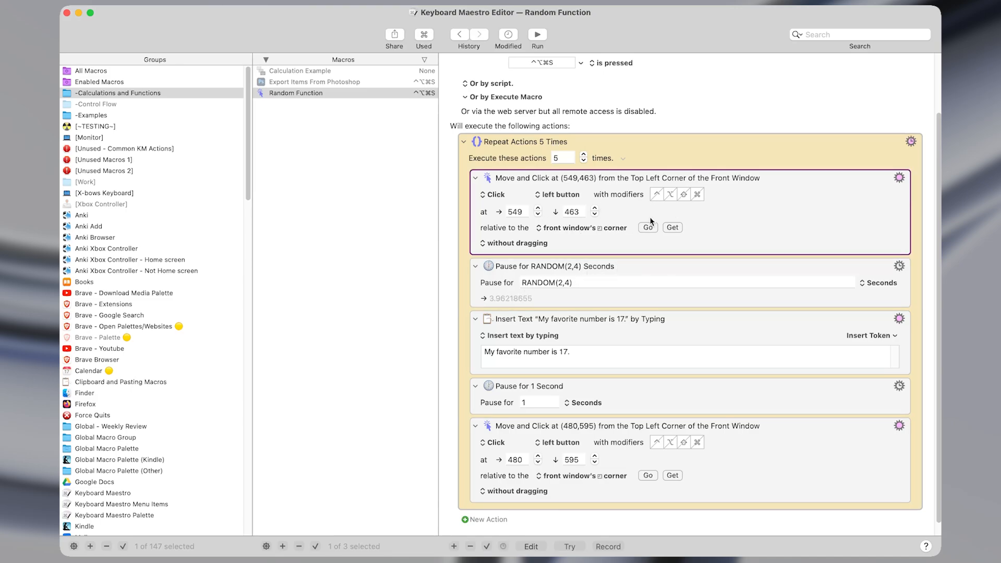
click(593, 270)
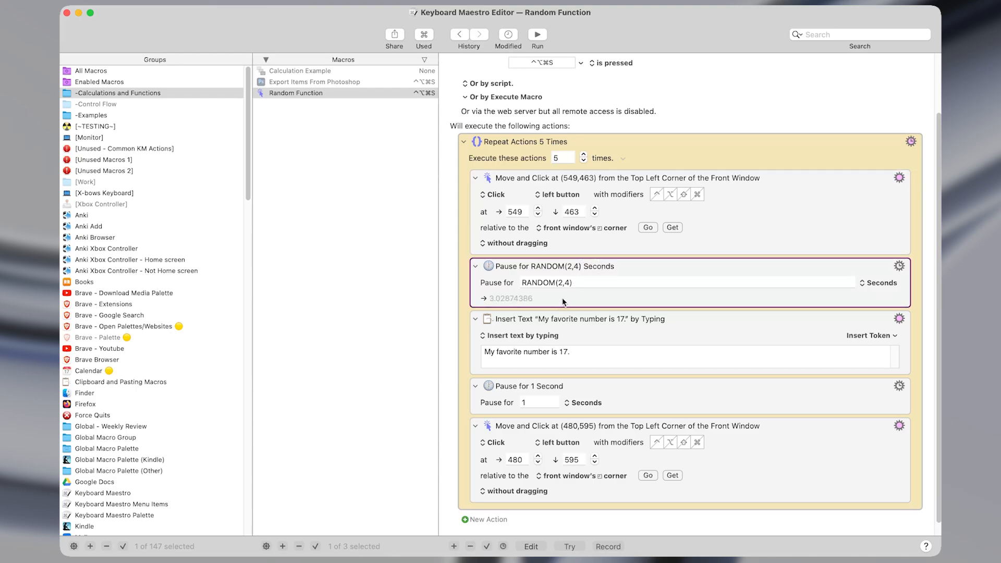
click(584, 327)
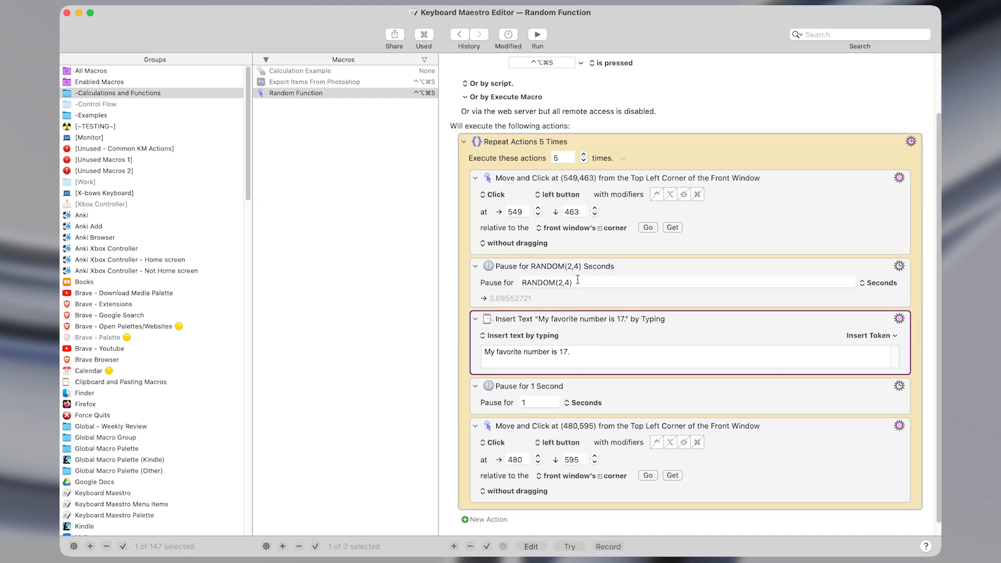
Step: Try multiplying the first pause's RANDOM(2,4) duration by 100 and remove the multiplier again
click(525, 283)
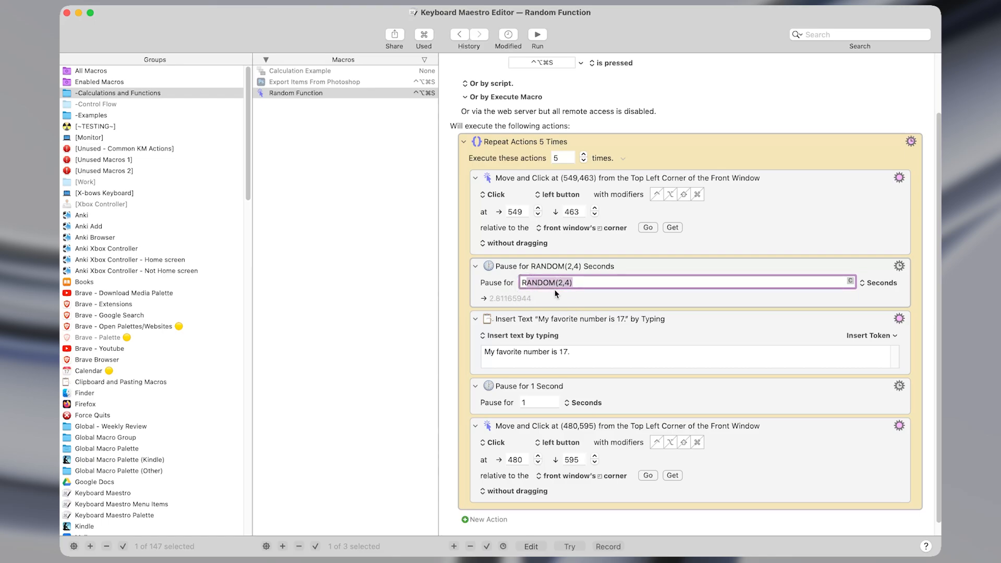
key(Right)
text(*100)
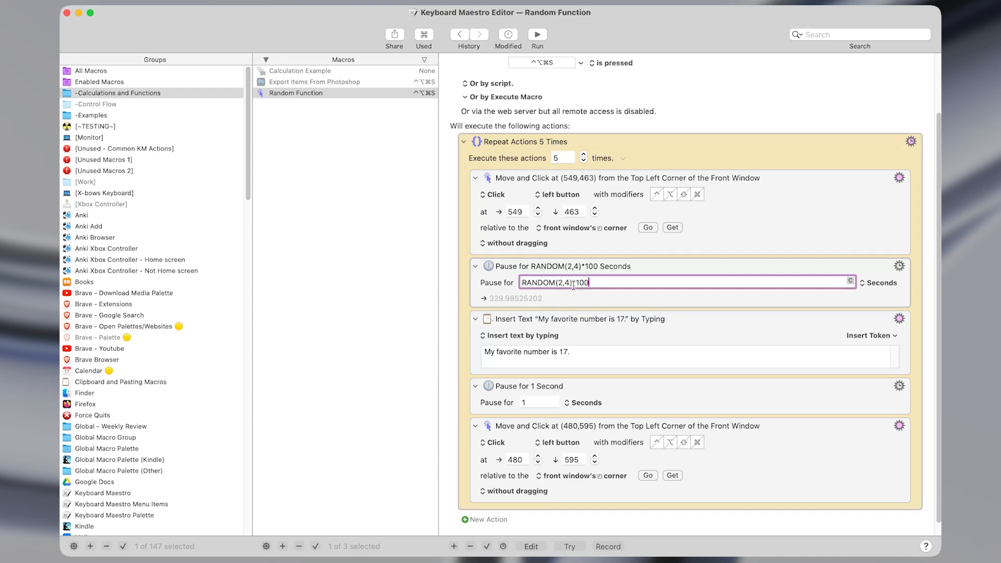
key(BackSpace)
key(BackSpace)
key(BackSpace)
key(BackSpace)
Step: Replace "17." in the Insert Text action with the start of a calculation token, %Calculate%%
scroll(601, 343, down, 1)
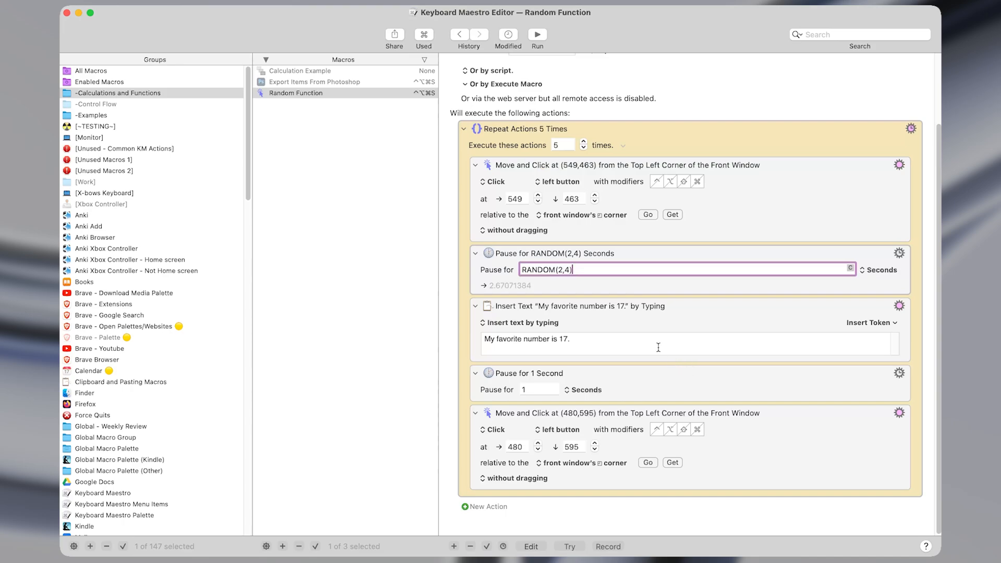
click(582, 335)
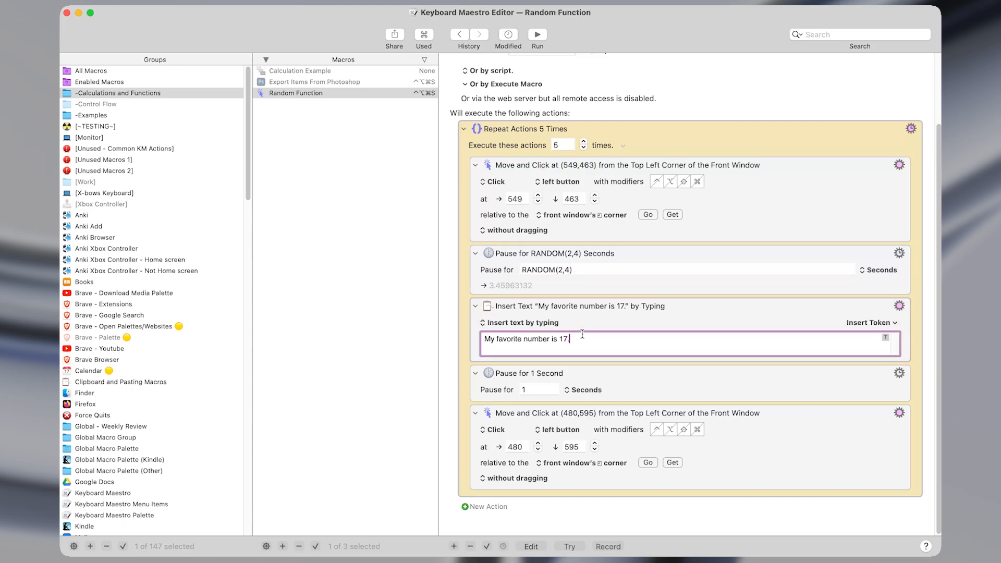
key(BackSpace)
key(BackSpace)
key(BackSpace)
text(%)
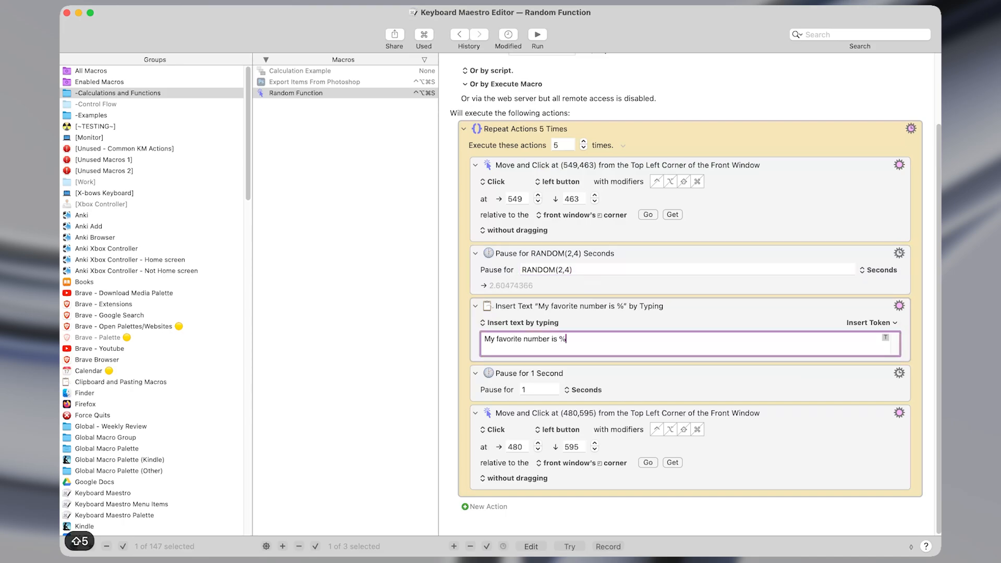
text(D%)
key(Left)
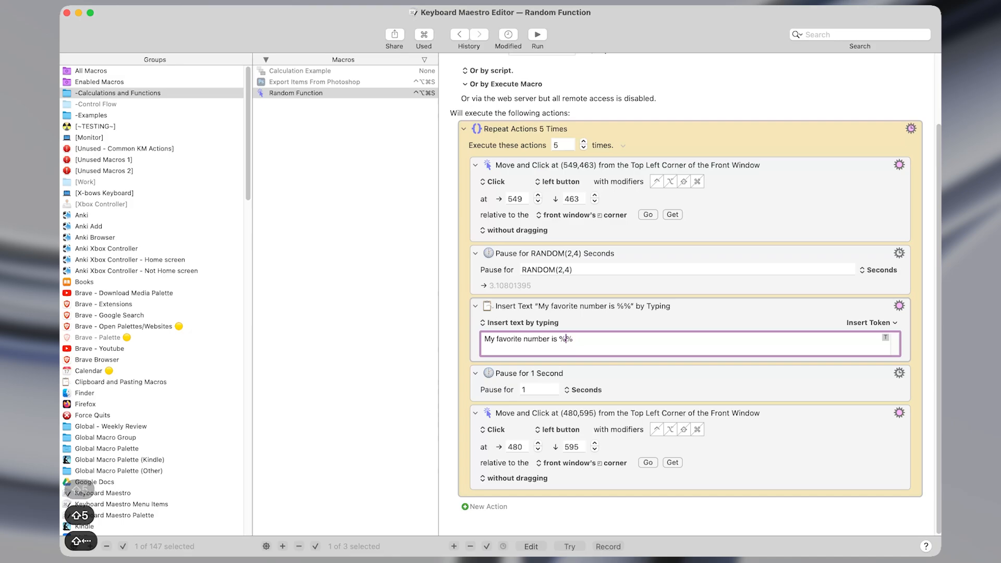
text(D)
key(BackSpace)
text(Calculate)
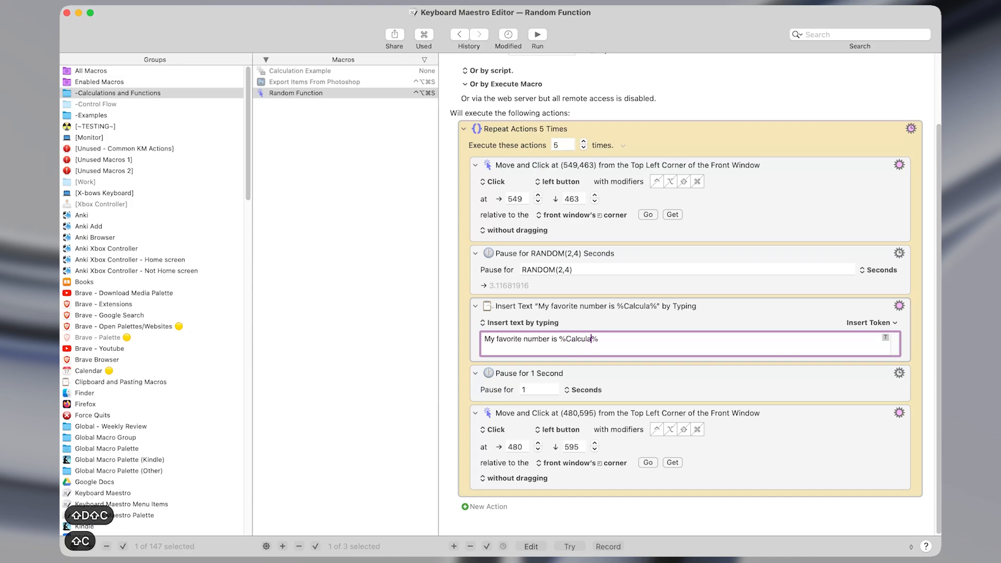
text(%)
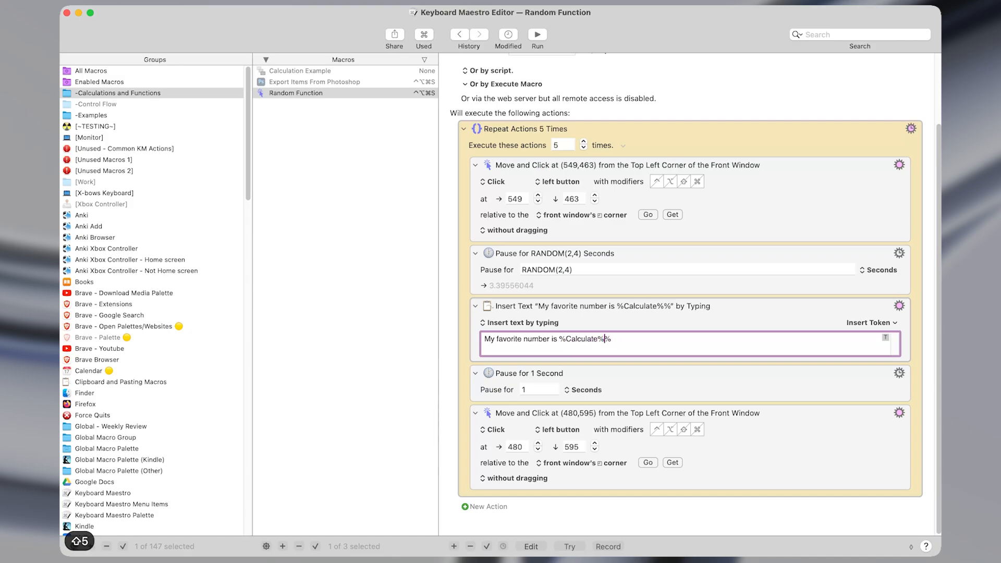
Step: Insert RANDOM(100) as the token's expression so the text reads "My favorite number is %Calculate%RANDOM(100)%"
text(RANDOM())
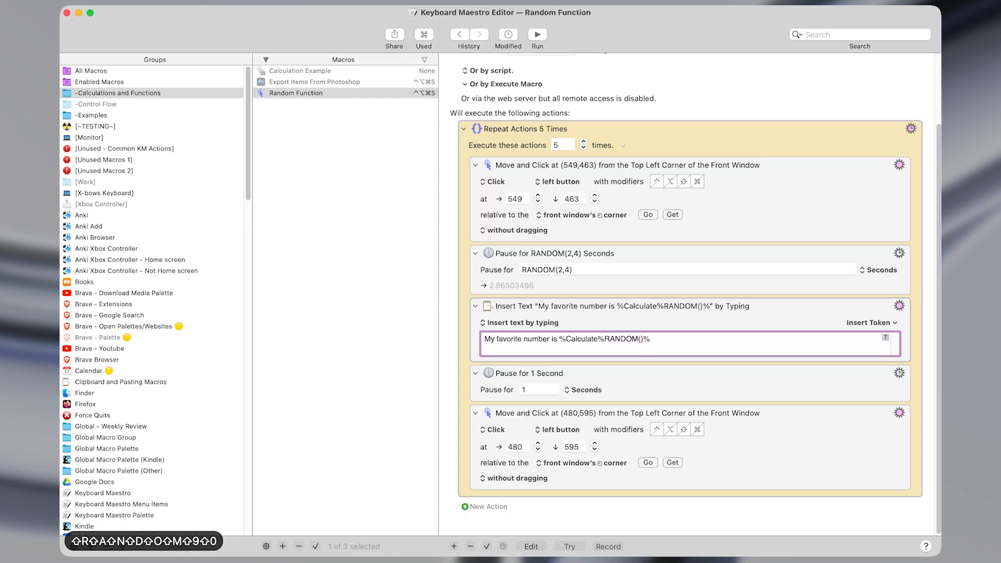
text(100)
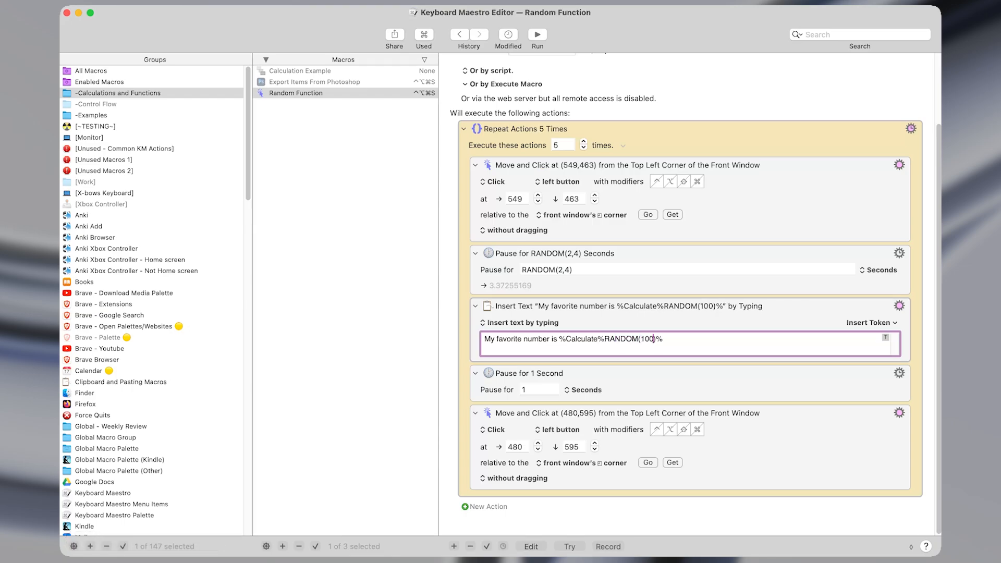
click(673, 312)
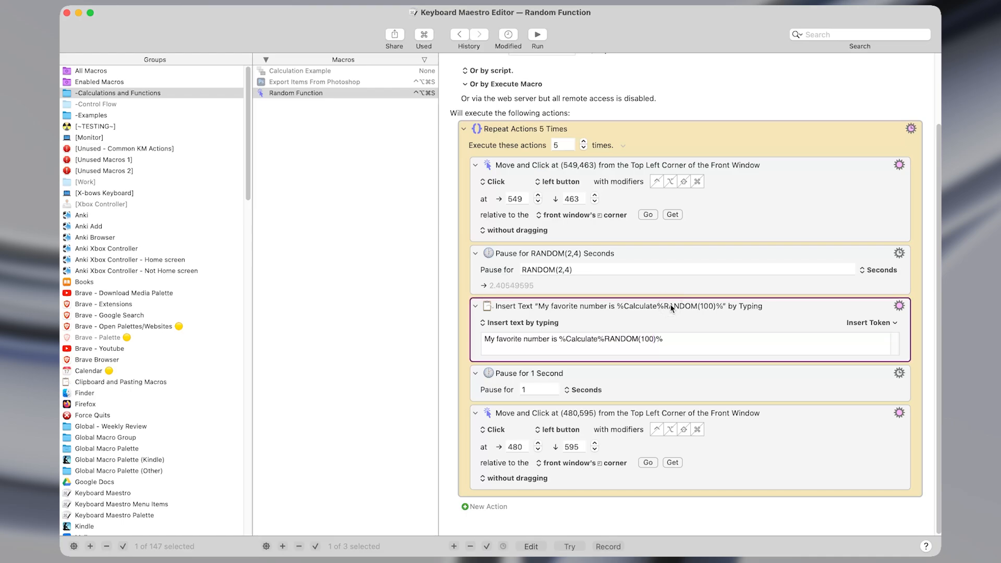
Step: Switch to Brave, run the Random Function macro on the Character Limit Form and stop it partway through
key(ctrl+alt+x)
key(ctrl+alt+super+s)
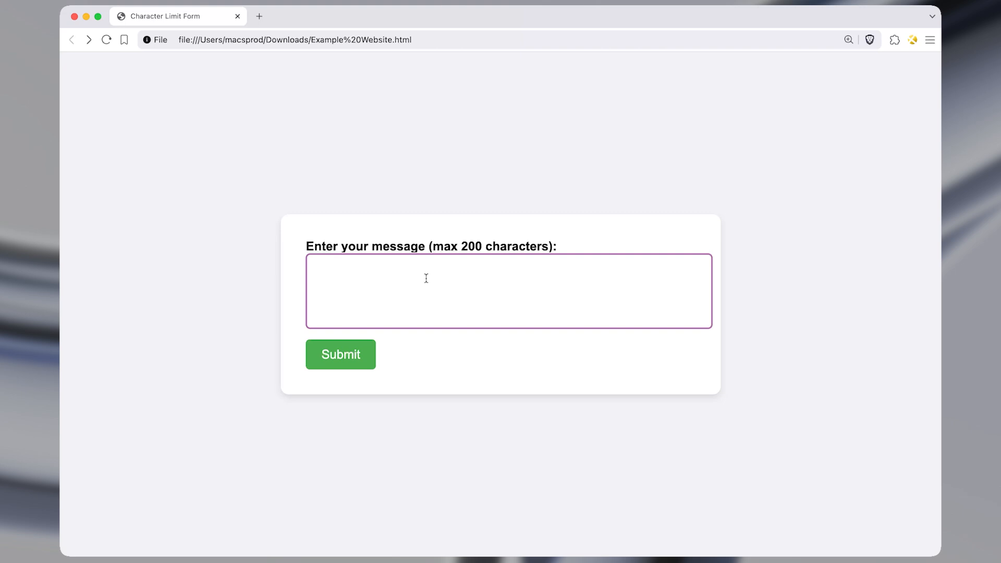
text(My favorite number is 91.20704811)
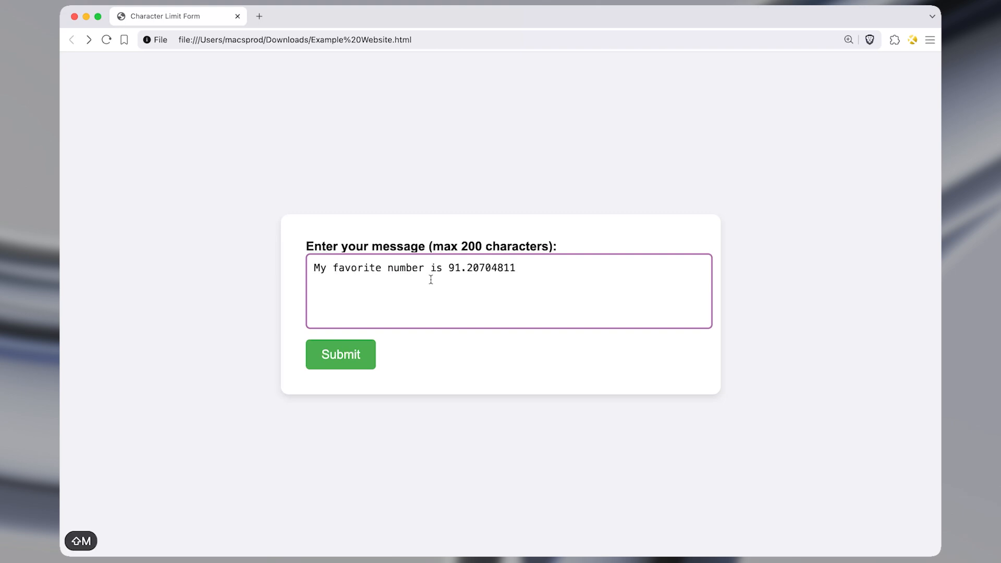
key(ctrl+alt+super+0)
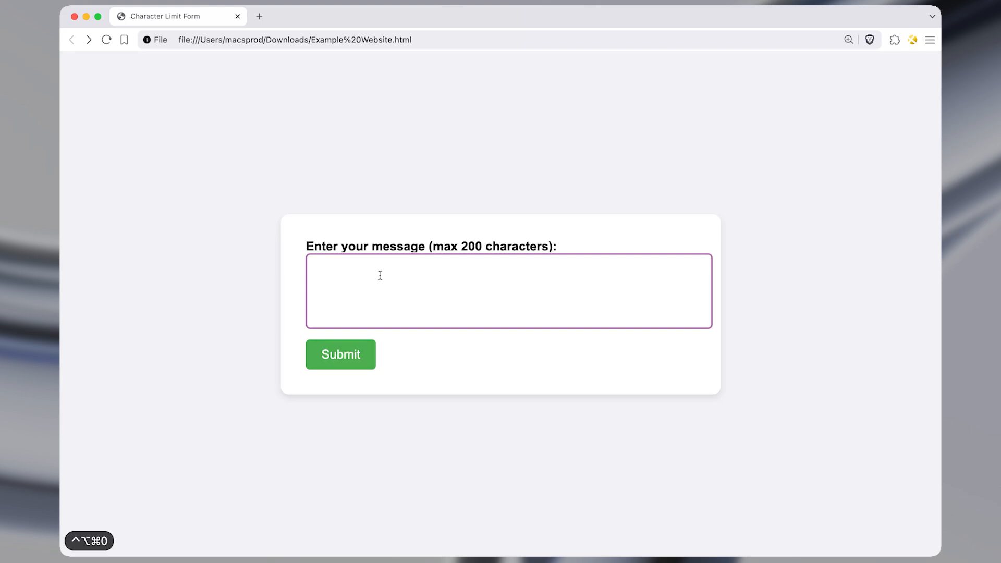
Step: Switch to Keyboard Maestro Editor and change RANDOM to RAND in the Insert Text action's calculation token, giving %Calculate%RAND(100)%
key(ctrl+alt+w)
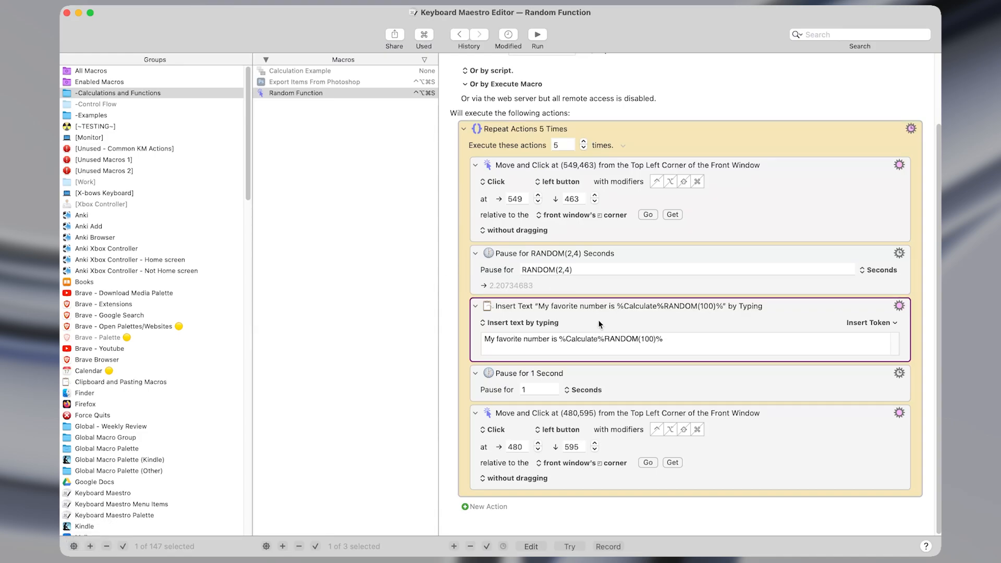
click(637, 344)
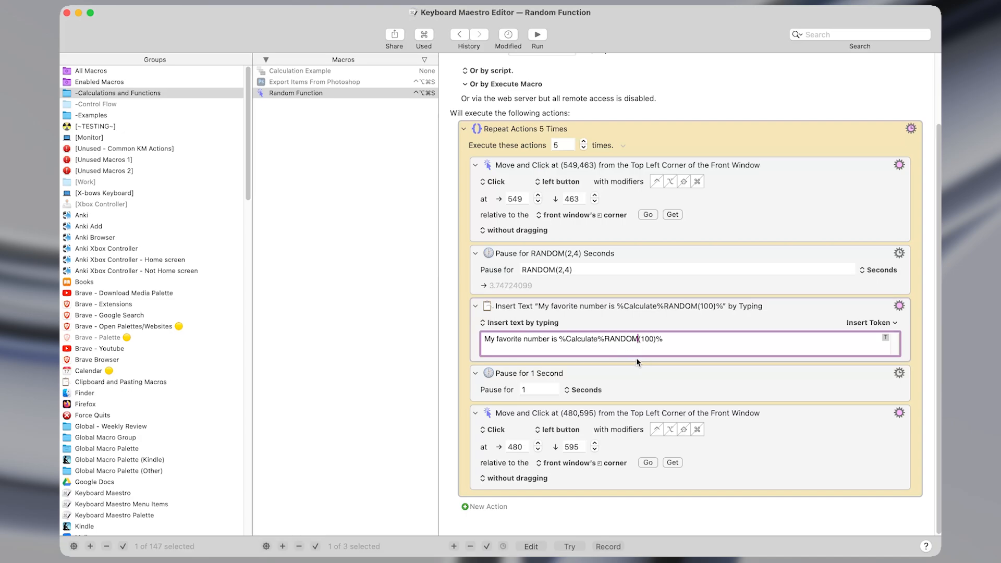
key(BackSpace)
key(BackSpace)
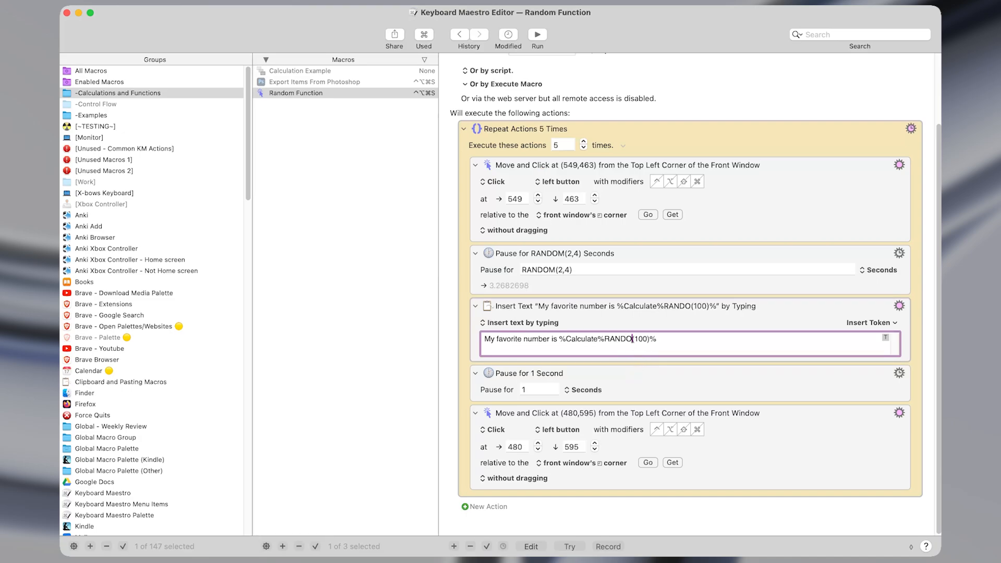
double_click(623, 341)
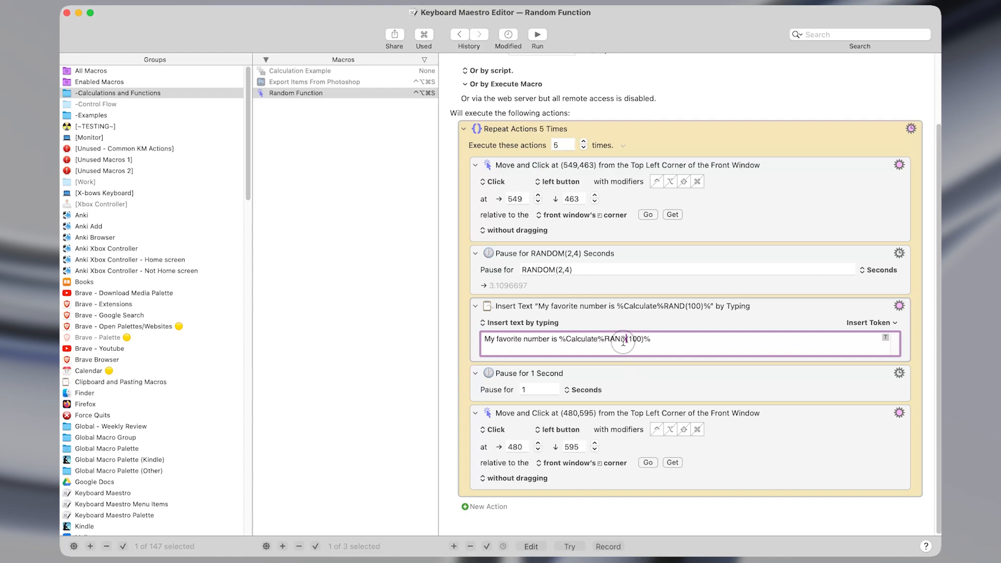
key(super+Right)
Step: Browse the functions available for insertion by name and view the description of RAND(value[,value2])
click(214, 1)
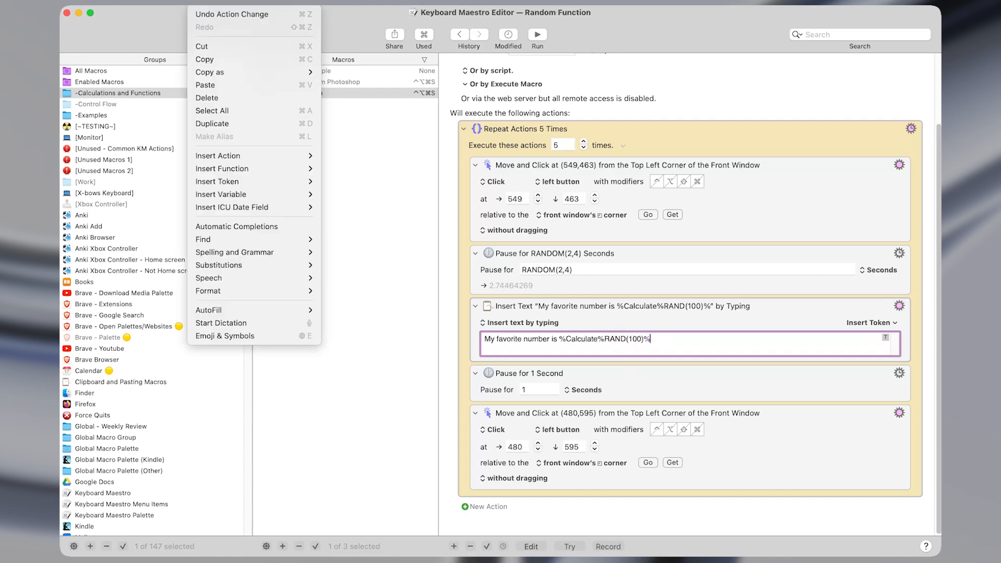
mouse_move(267, 167)
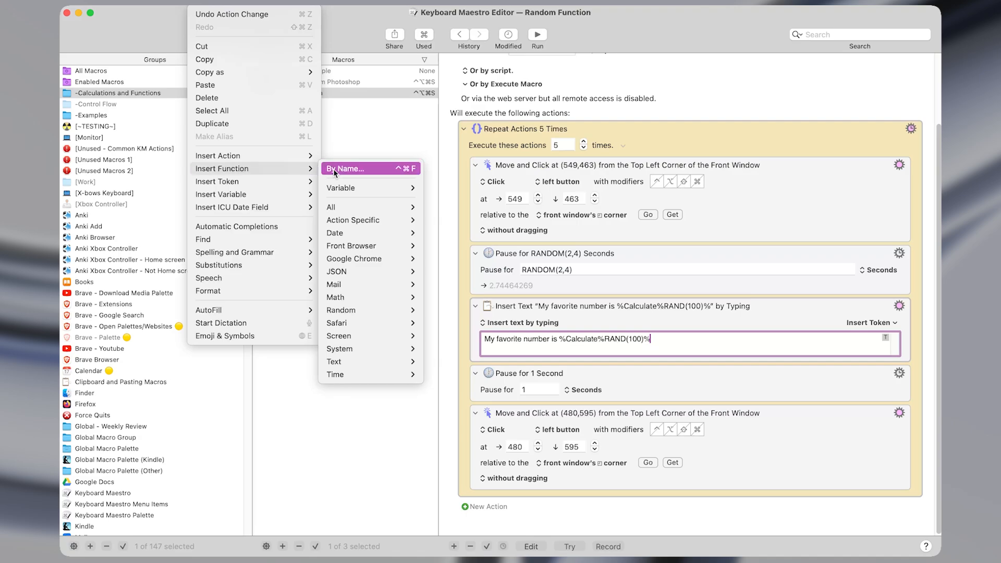
click(402, 173)
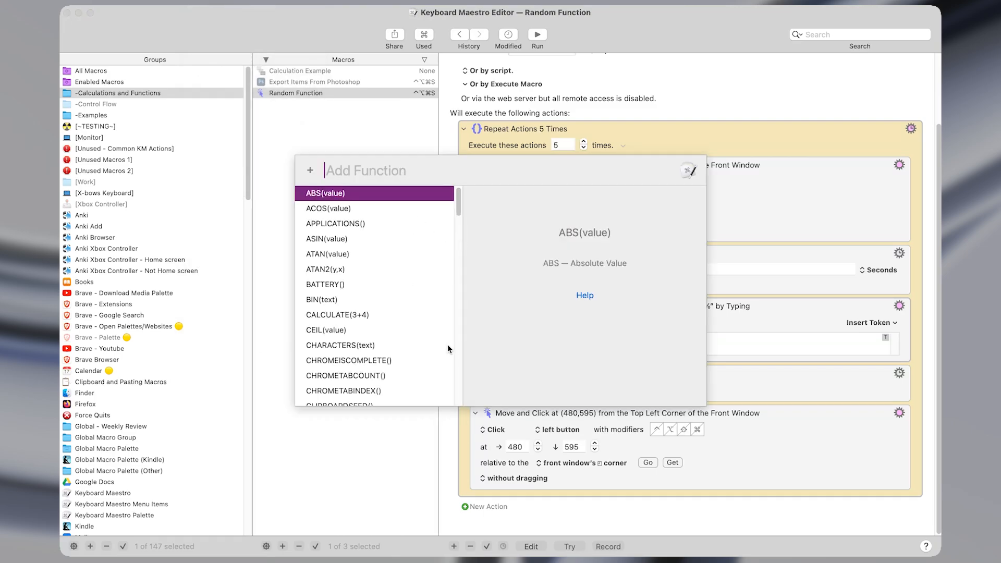
scroll(399, 277, down, 15)
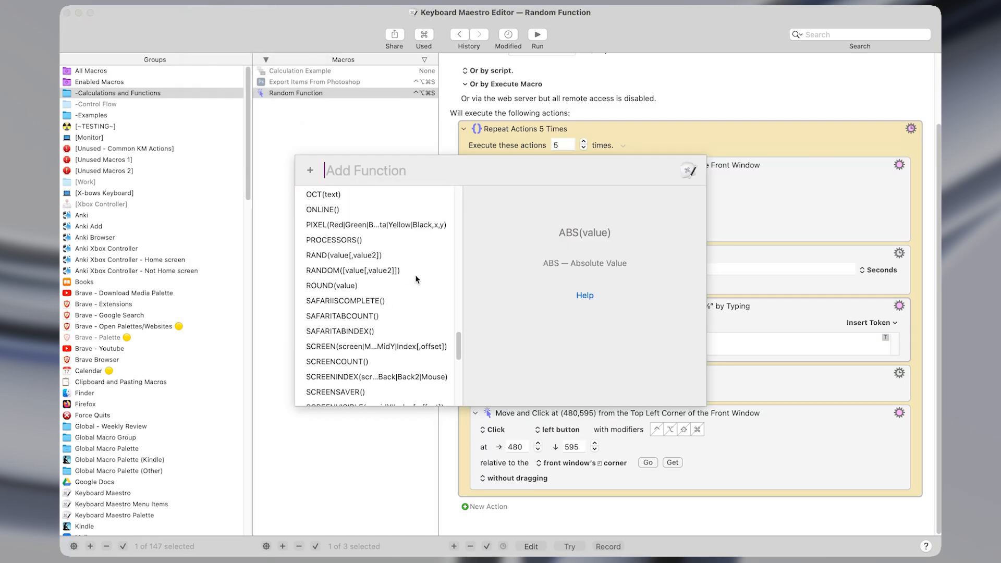
scroll(416, 279, down, 3)
scroll(414, 280, up, 4)
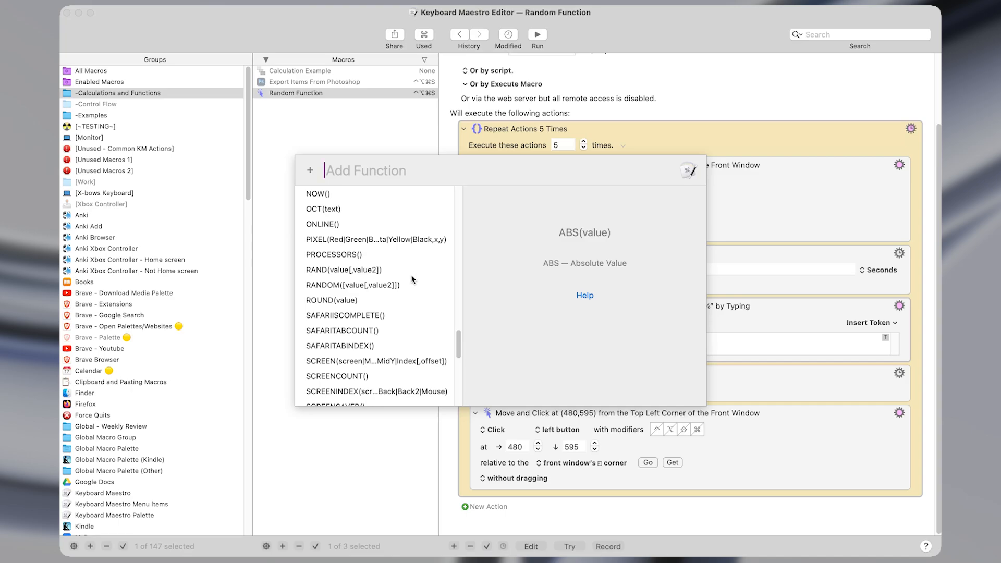
click(351, 271)
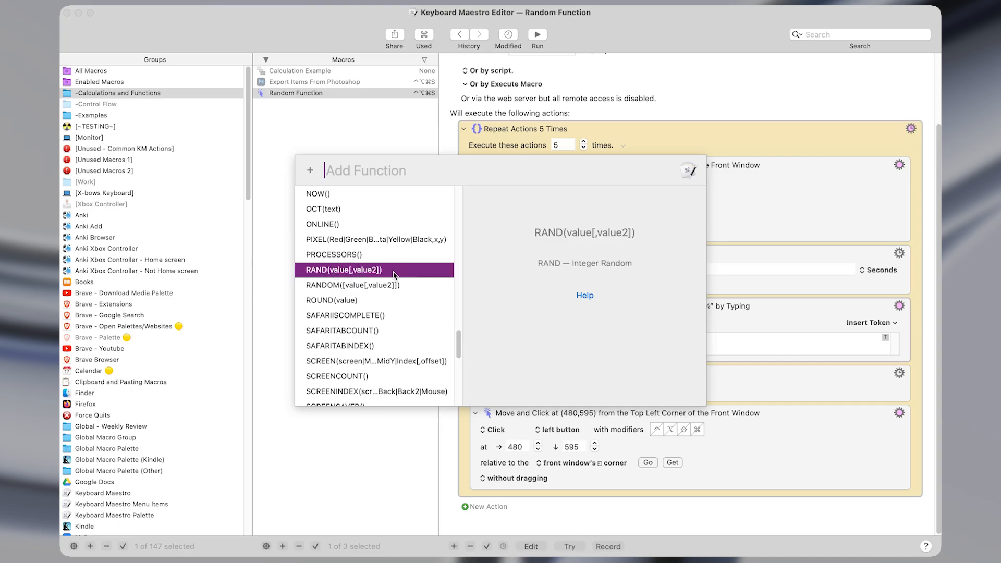
Step: Set the pause after the Insert Text action to 2 seconds
double_click(616, 340)
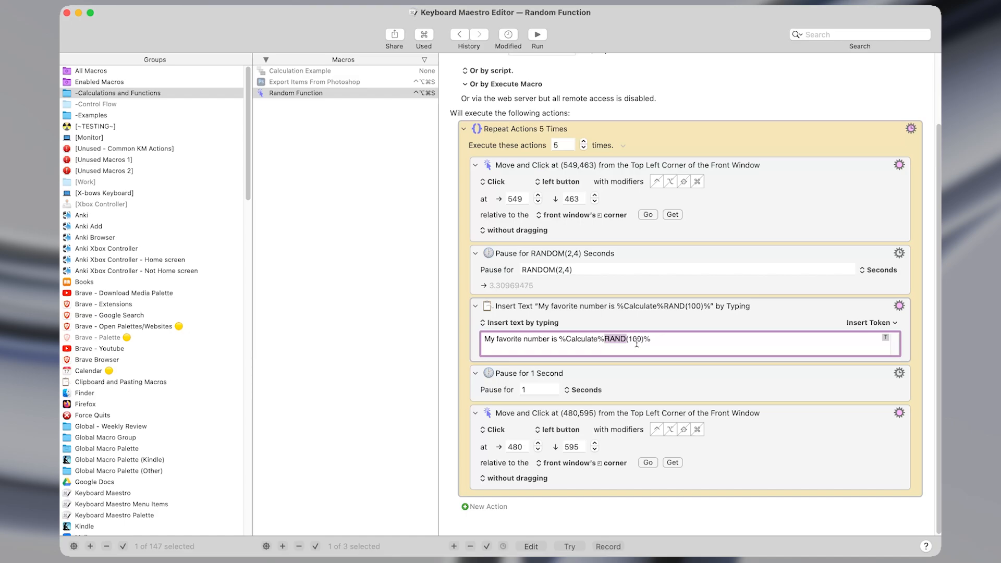
double_click(636, 343)
click(638, 345)
double_click(636, 342)
key(Tab)
text(2)
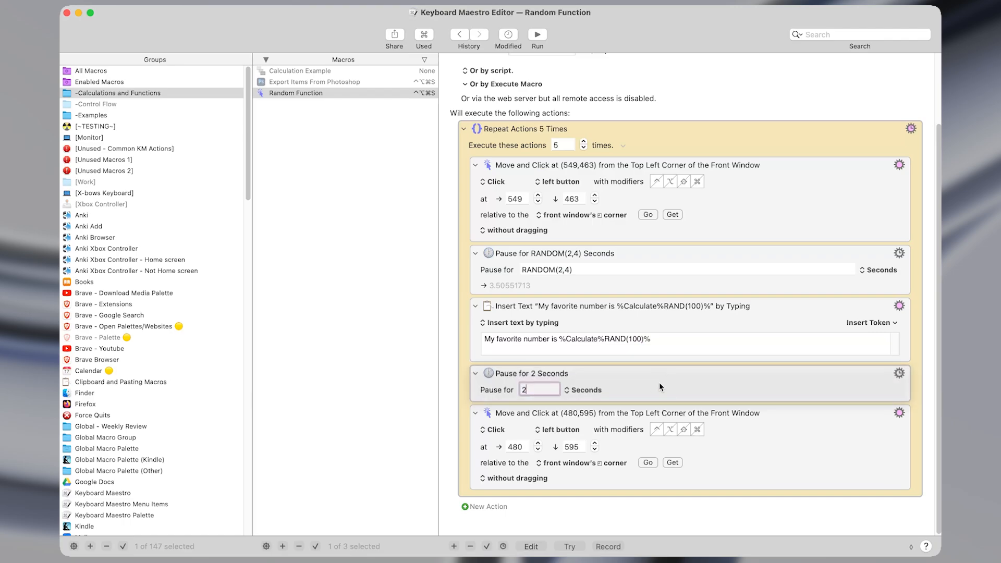
Step: Switch to Brave and run the Random Function macro to enter the favorite-number message in the Character Limit Form
key(ctrl+alt+x)
key(ctrl+alt+super+s)
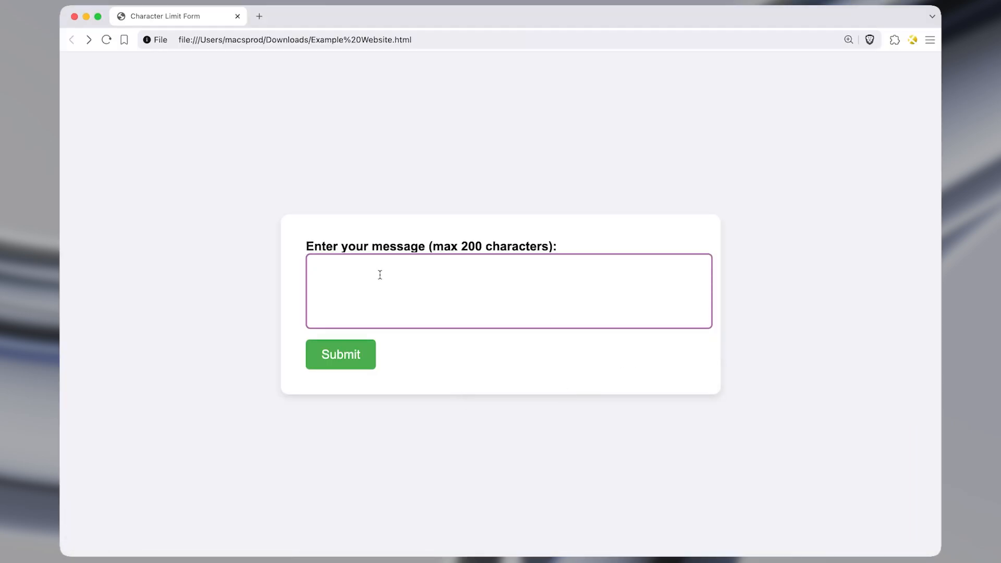
text(My favorite number is 28)
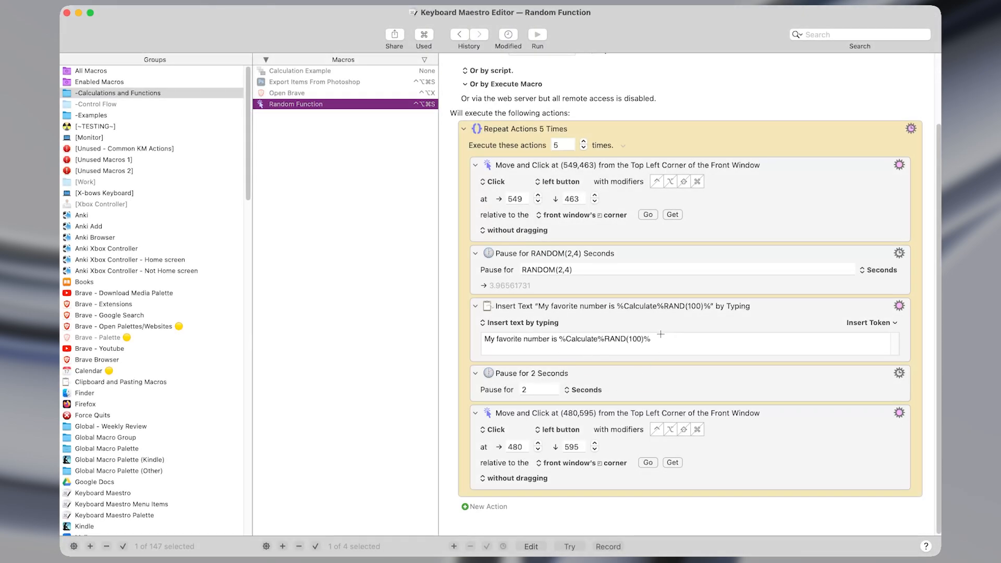
Step: Bring Brave to the front with the Open Brave macro and cycle through its open windows by triggering the macro repeatedly
key(ctrl+alt+x)
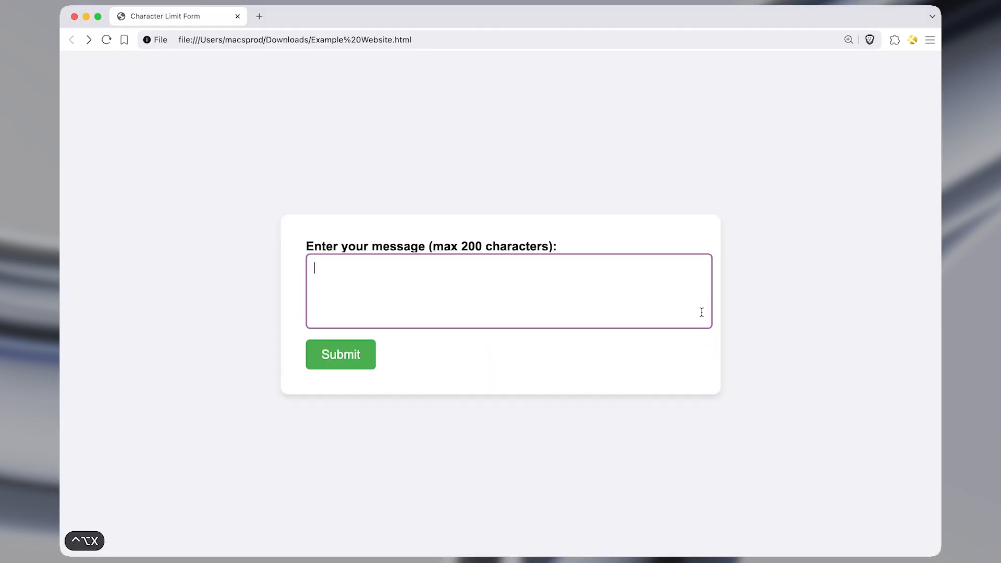
key(ctrl+alt+x)
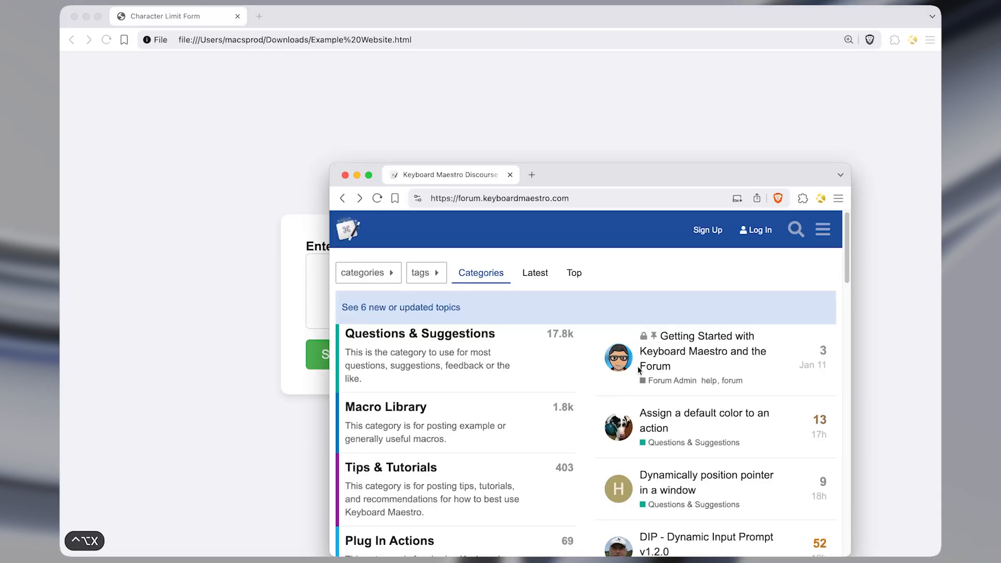
key(ctrl+alt+x)
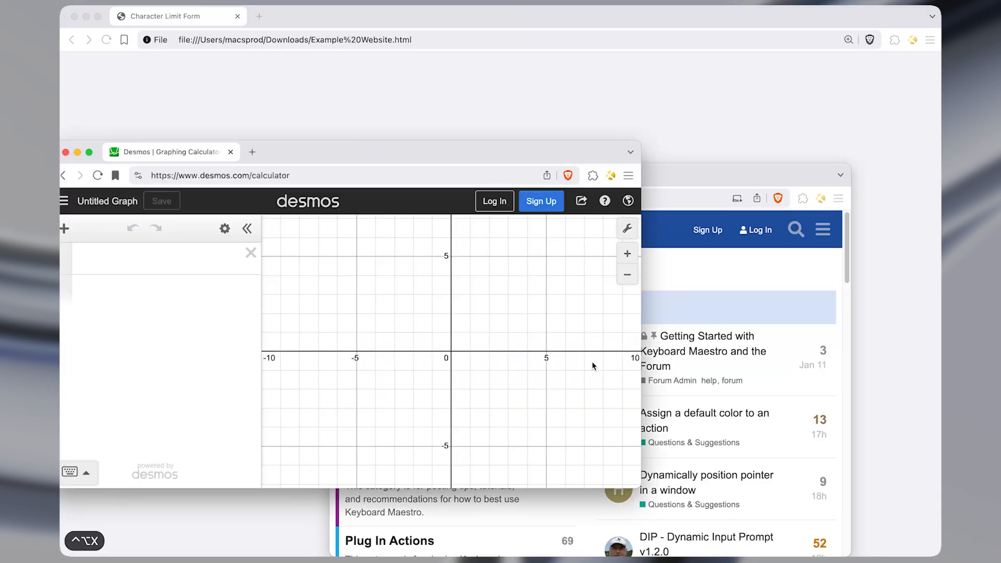
key(ctrl+alt+x)
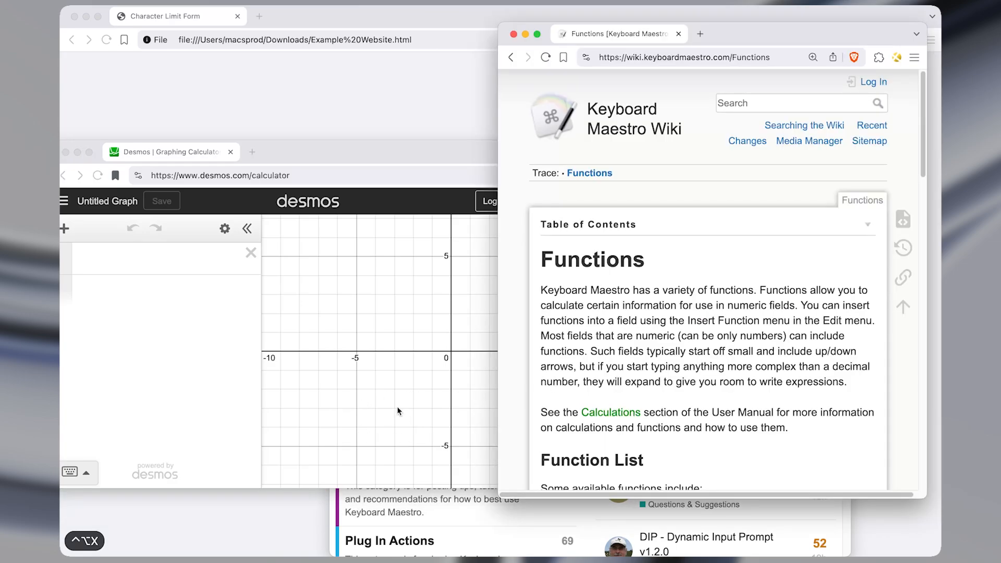
key(ctrl+alt+x)
key(ctrl+alt+x)
key(ctrl+alt+x)
key(ctrl+alt+x)
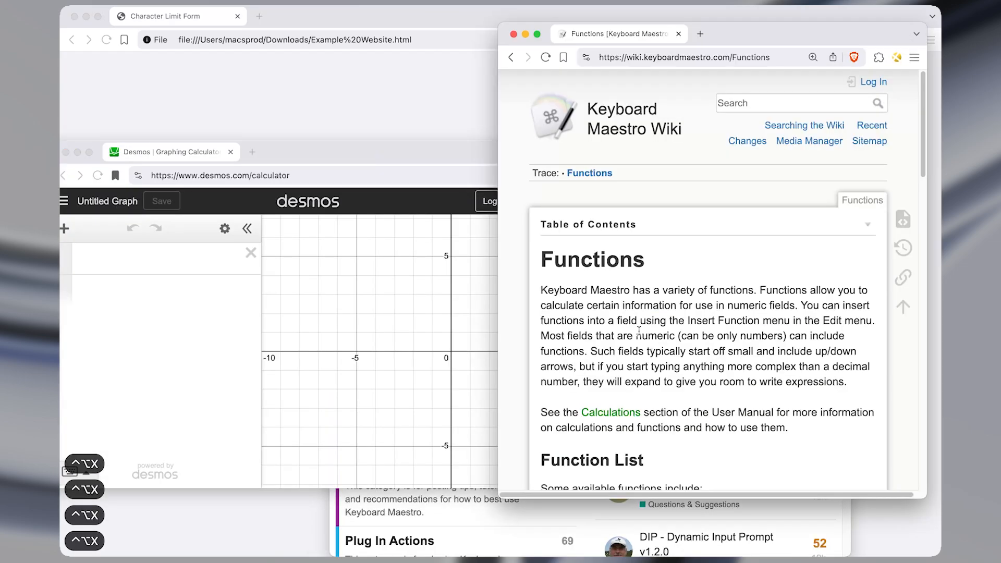
key(ctrl+alt+x)
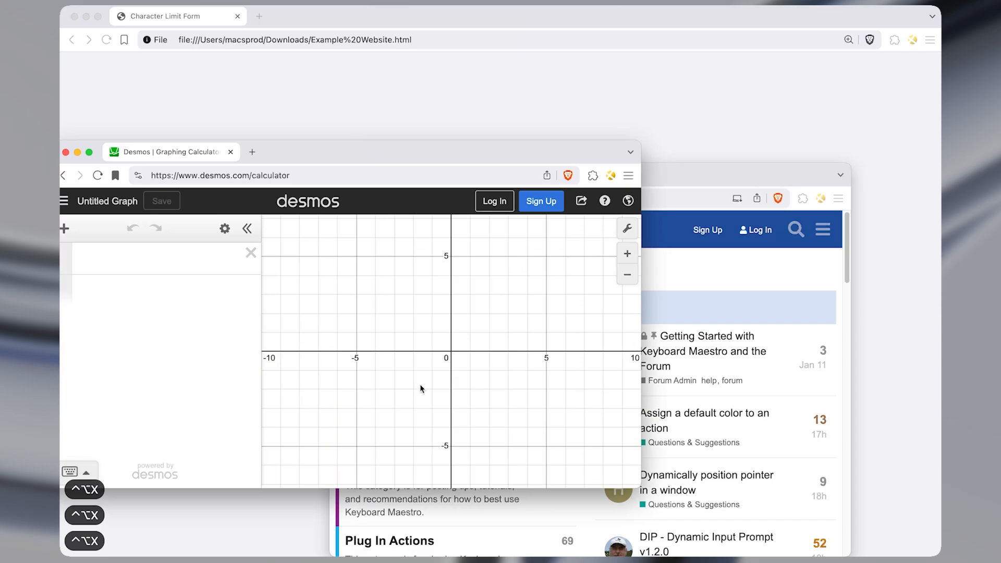
Step: Return to Keyboard Maestro Editor, open the Open Brave macro and review the condition types offered for its If action
key(ctrl+alt+w)
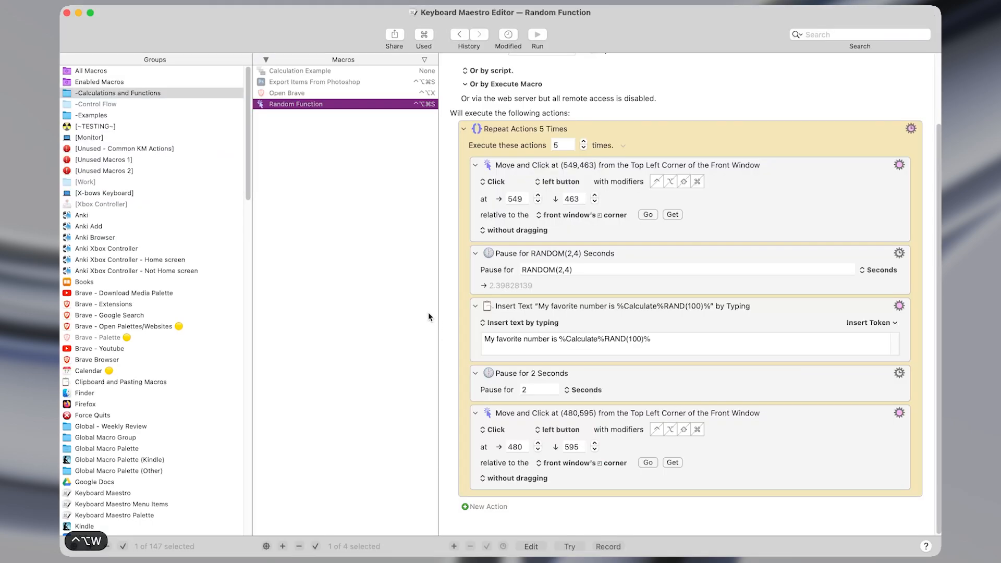
click(300, 96)
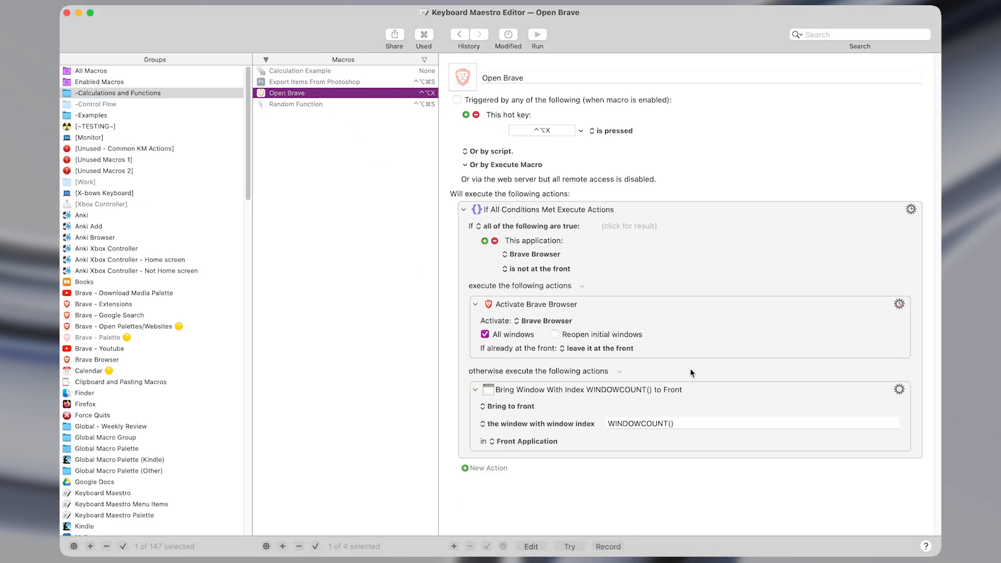
click(708, 277)
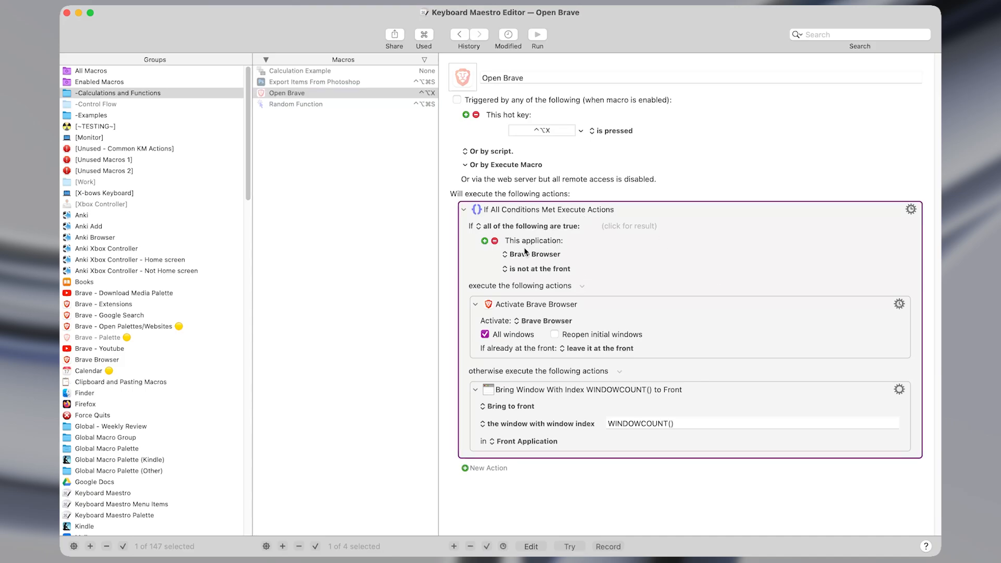
click(485, 240)
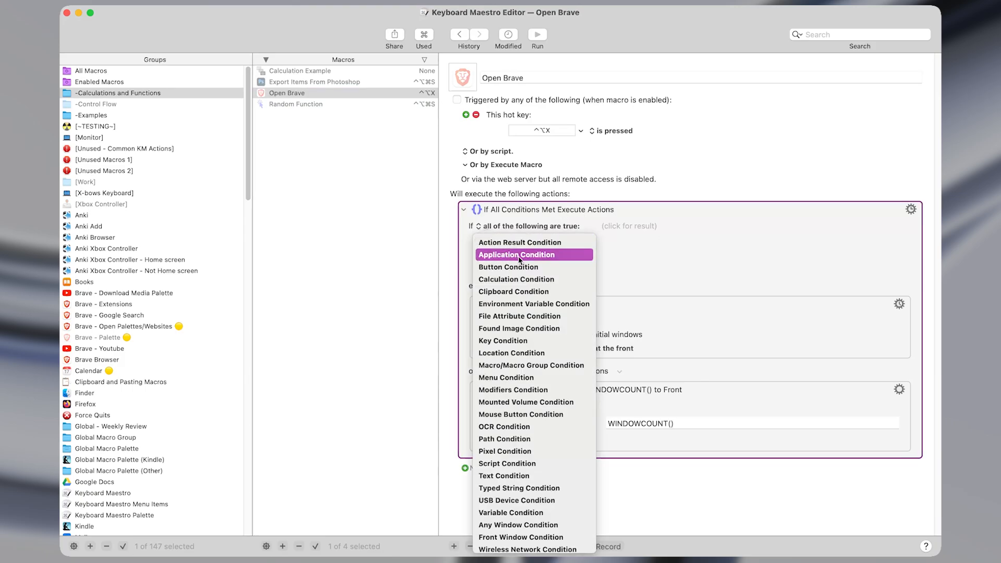
click(519, 256)
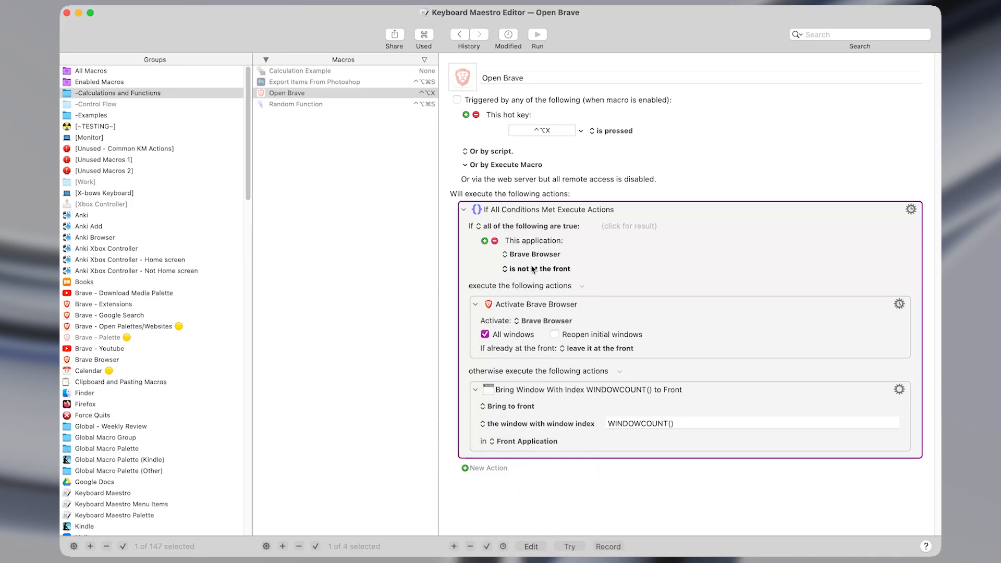
Step: Examine the Activate Brave Browser action and the WINDOWCOUNT() index in the Bring Window to Front action
click(583, 306)
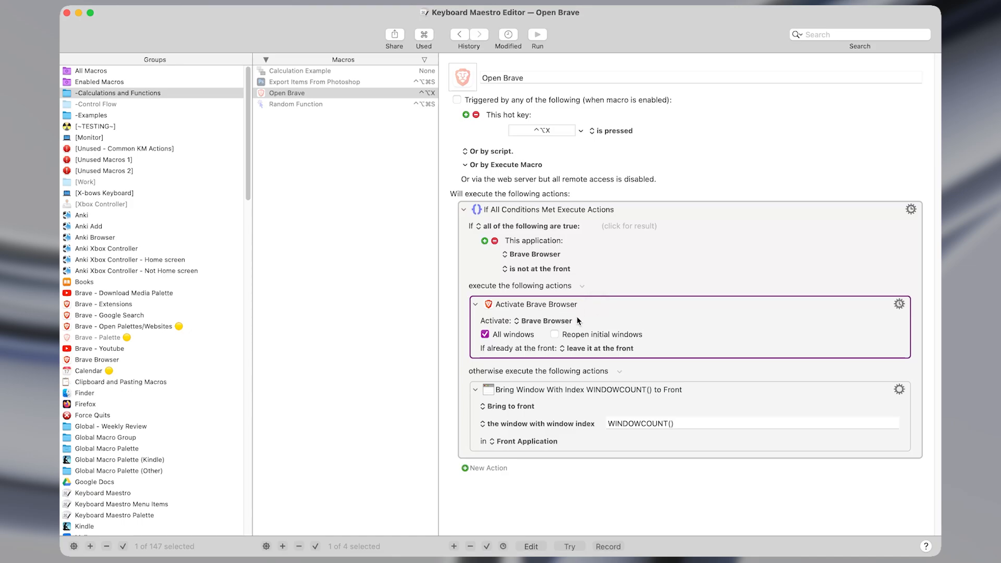
click(621, 402)
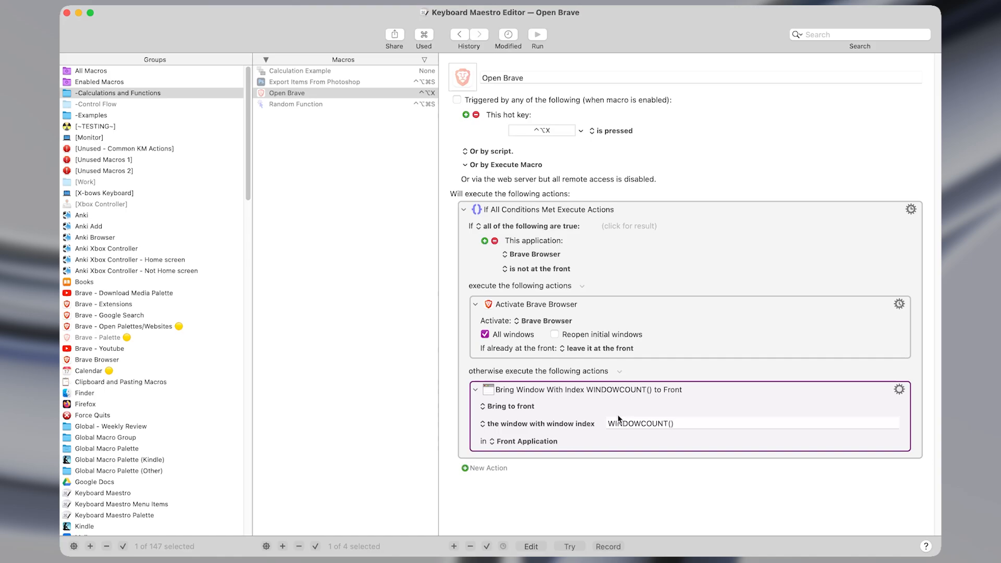
double_click(655, 424)
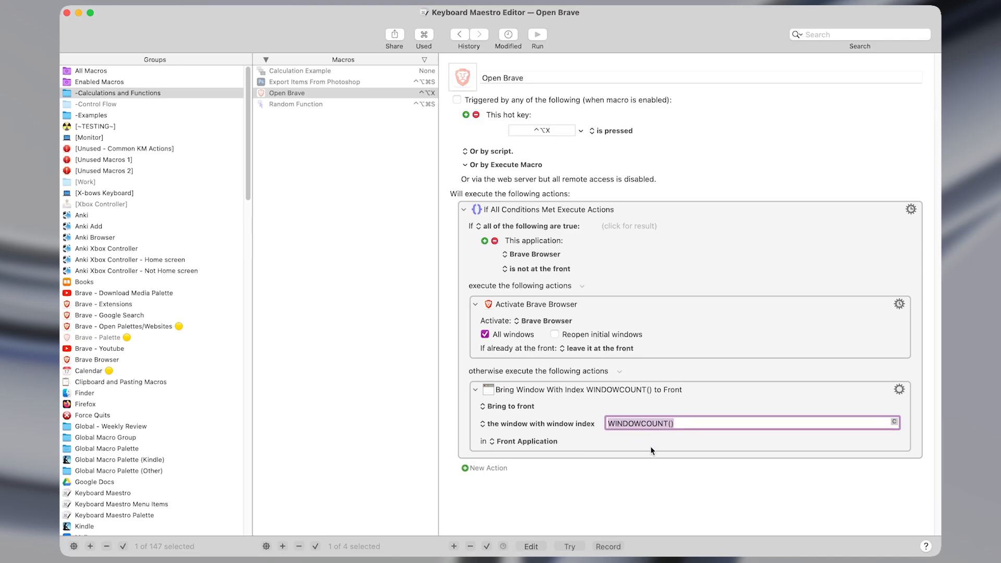
click(631, 451)
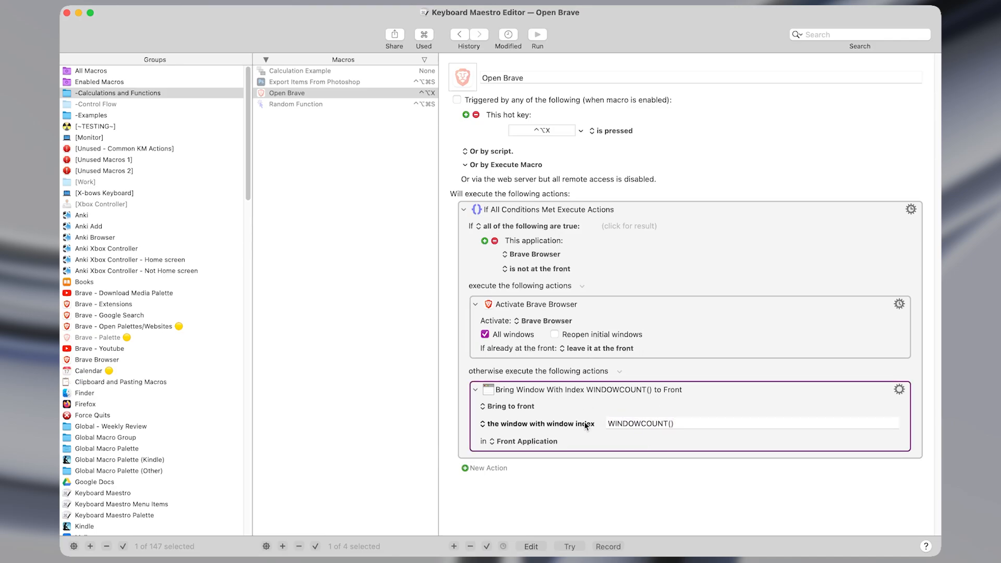
Step: Trigger the Open Brave macro repeatedly to switch to Brave and rotate through its windows
key(ctrl+alt+x)
key(ctrl+alt+x)
key(ctrl+alt+x)
key(ctrl+alt+x)
key(ctrl+alt+x)
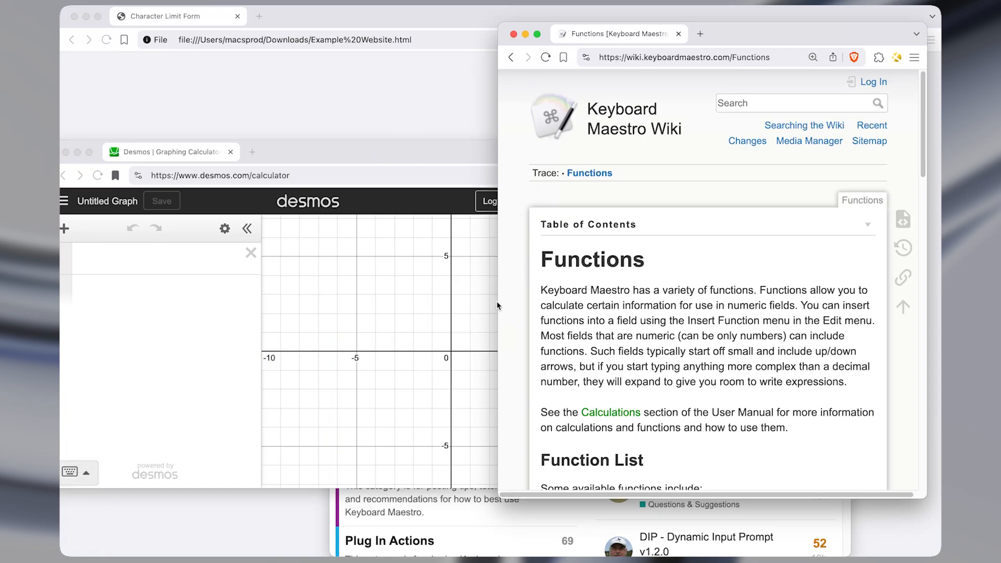
Step: Go back to Keyboard Maestro Editor and inspect the WINDOWCOUNT() expression in the Bring Window to Front action
key(ctrl+alt+w)
click(623, 421)
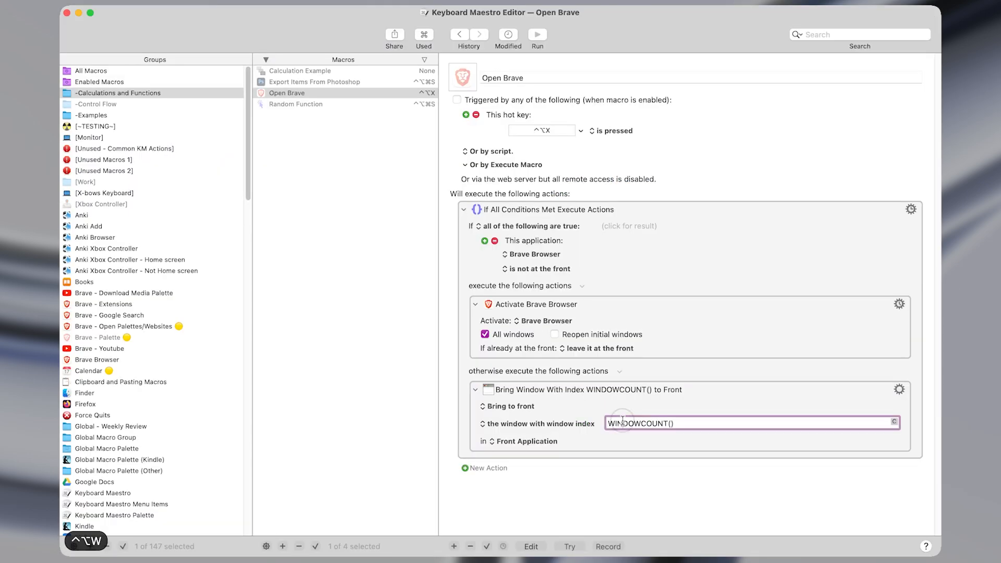
click(682, 424)
click(652, 399)
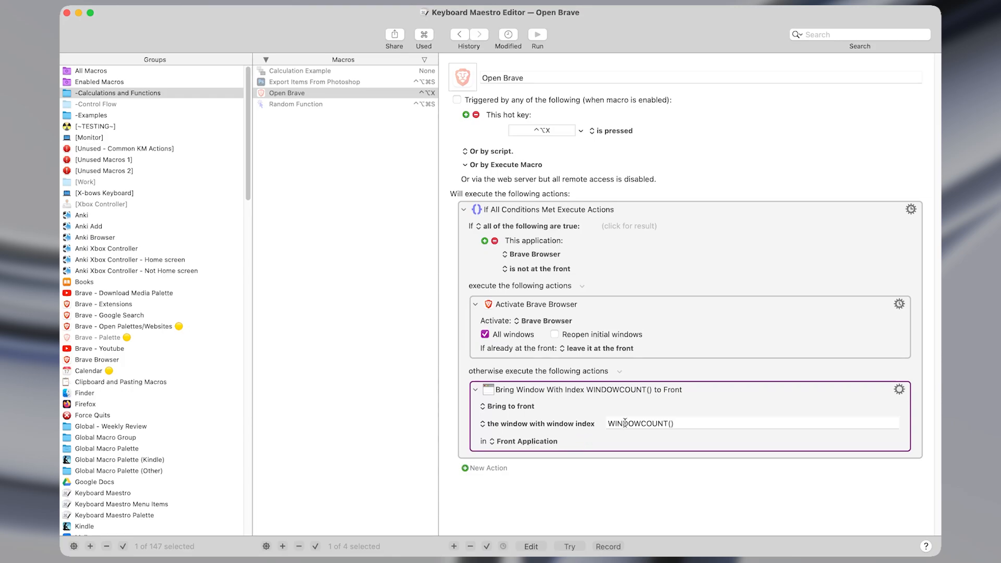
Step: Test the Open Brave macro by cycling through all Brave windows again, and return to Keyboard Maestro Editor
key(ctrl+alt+x)
key(ctrl+alt+x)
key(ctrl+alt+x)
key(ctrl+alt+x)
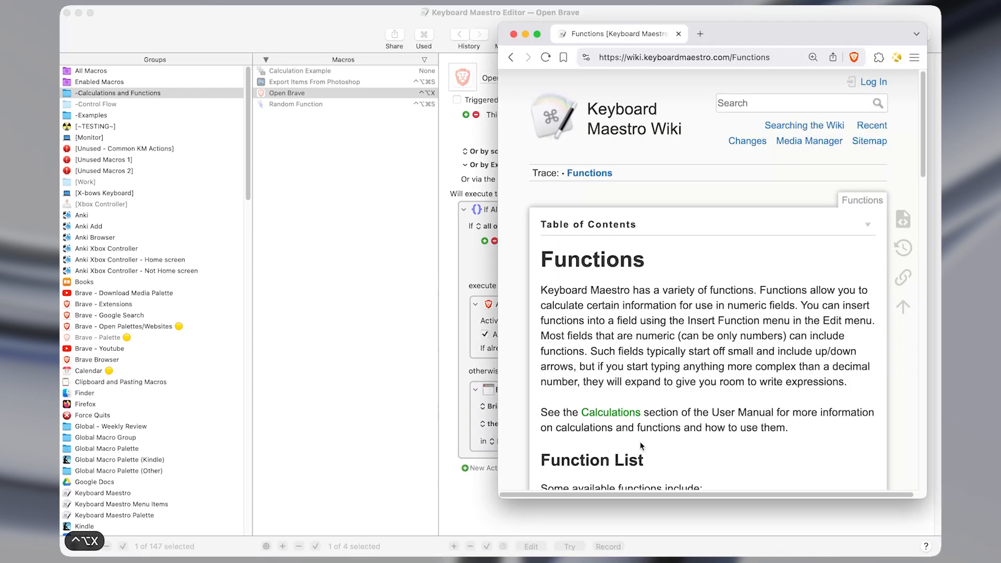
key(ctrl+alt+x)
key(ctrl+alt+x)
key(ctrl+alt+x)
key(ctrl+alt+x)
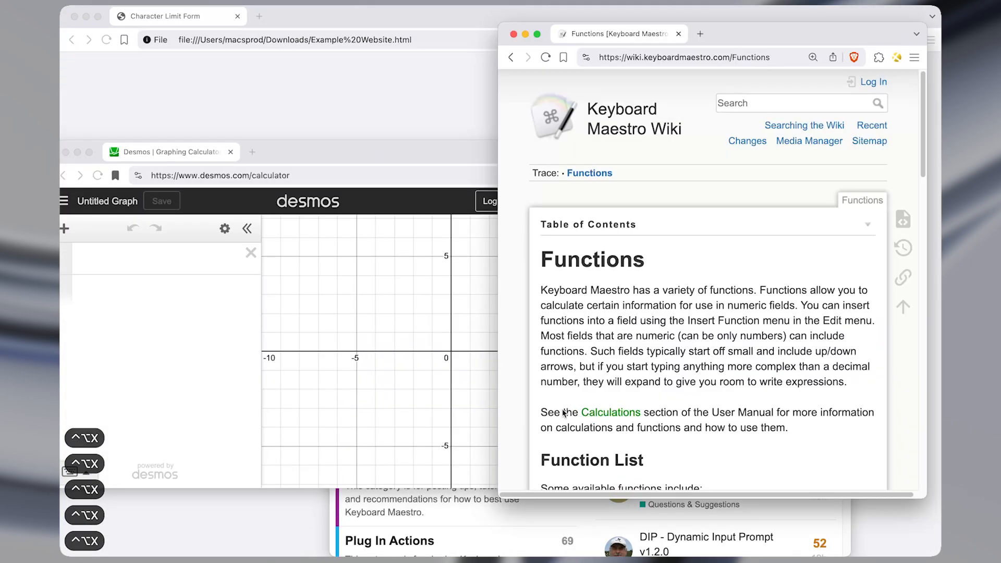
key(ctrl+alt+w)
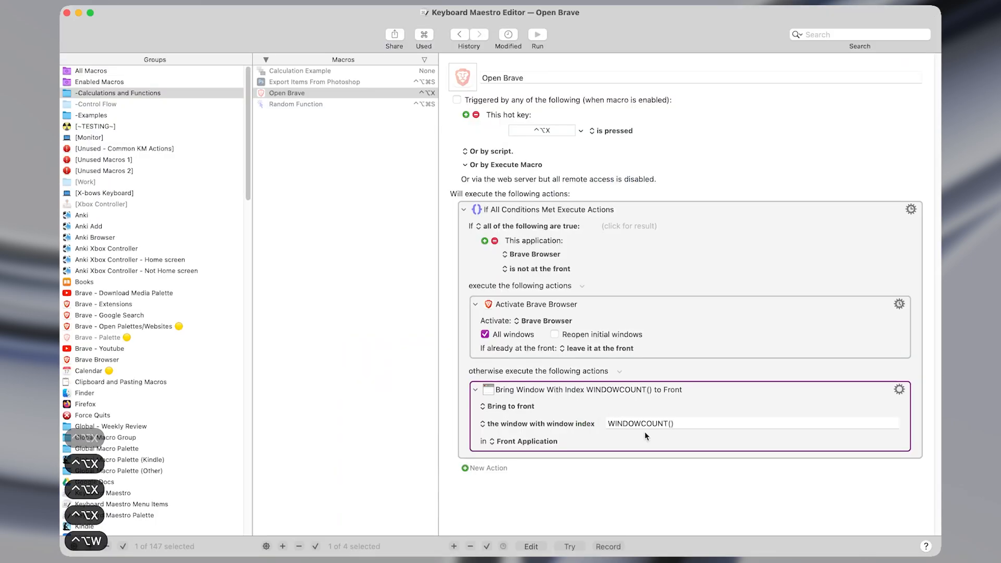
triple_click(652, 424)
click(645, 438)
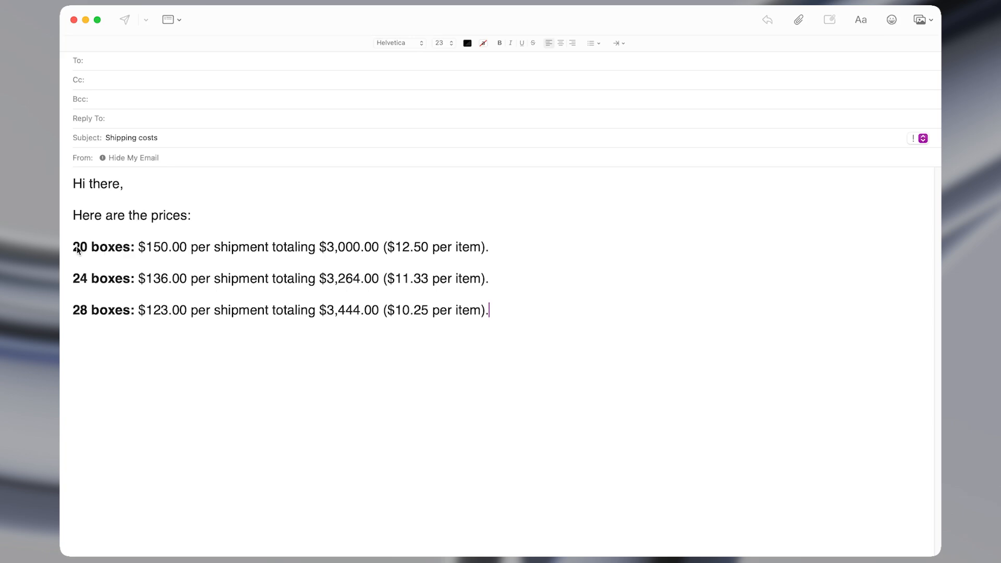
Step: Examine the 20, 24 and 28 box price lines in the Shipping costs email
drag(81, 248, 114, 249)
drag(73, 280, 116, 284)
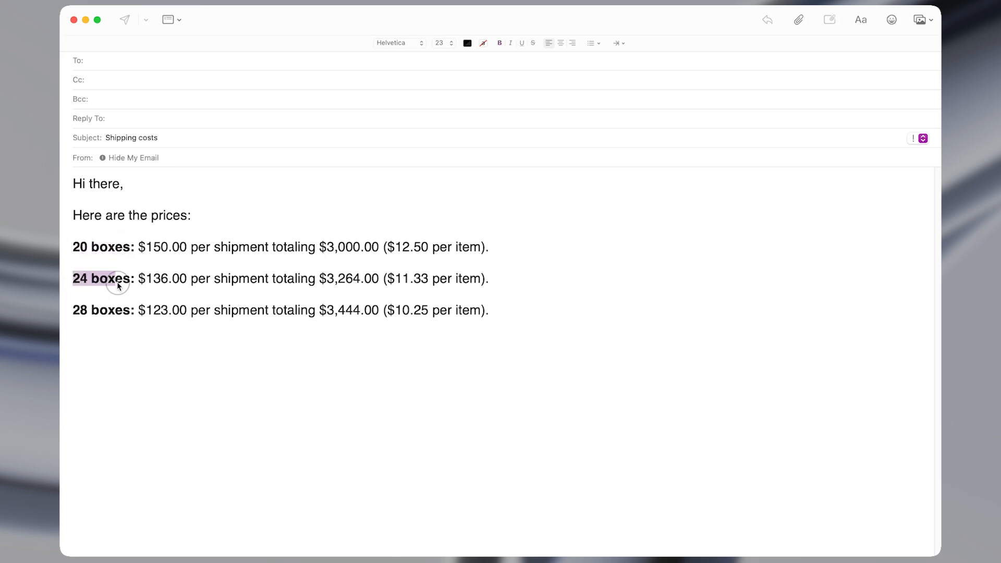
click(74, 314)
drag(74, 315, 116, 315)
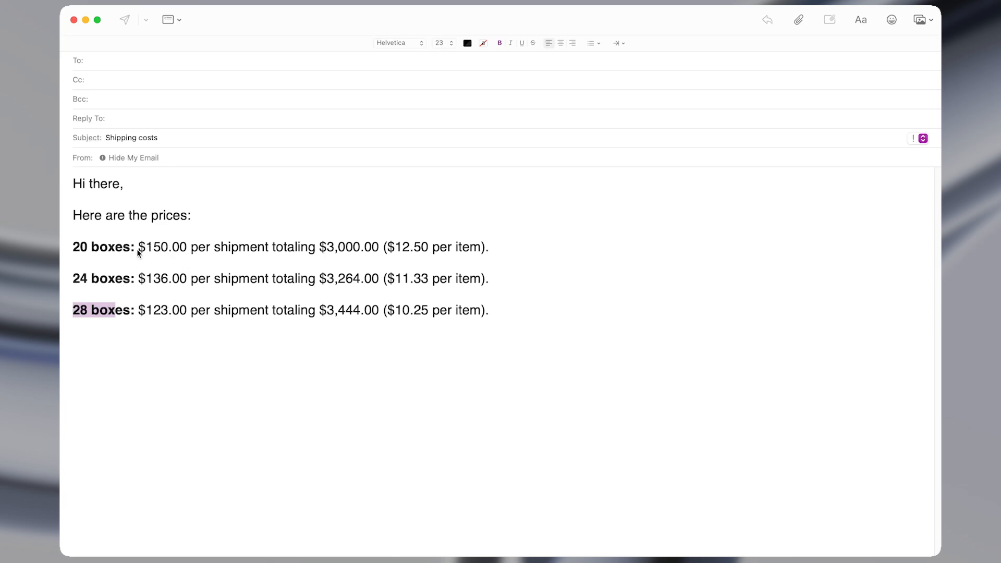
click(204, 250)
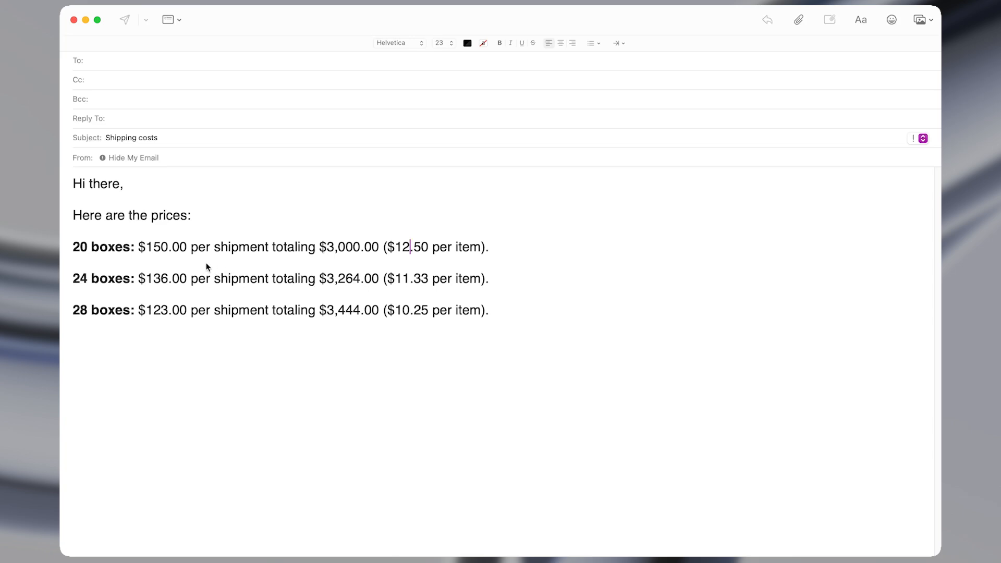
double_click(80, 247)
Step: Open Calculator and divide 900 by 0.3 to work out the 20-box total
key(ctrl+alt+q)
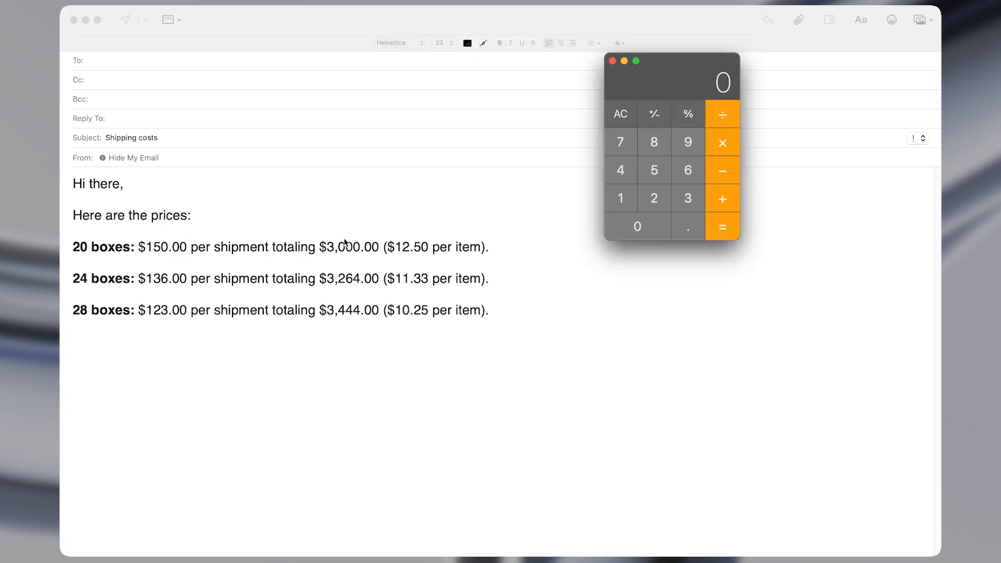
click(688, 142)
double_click(650, 215)
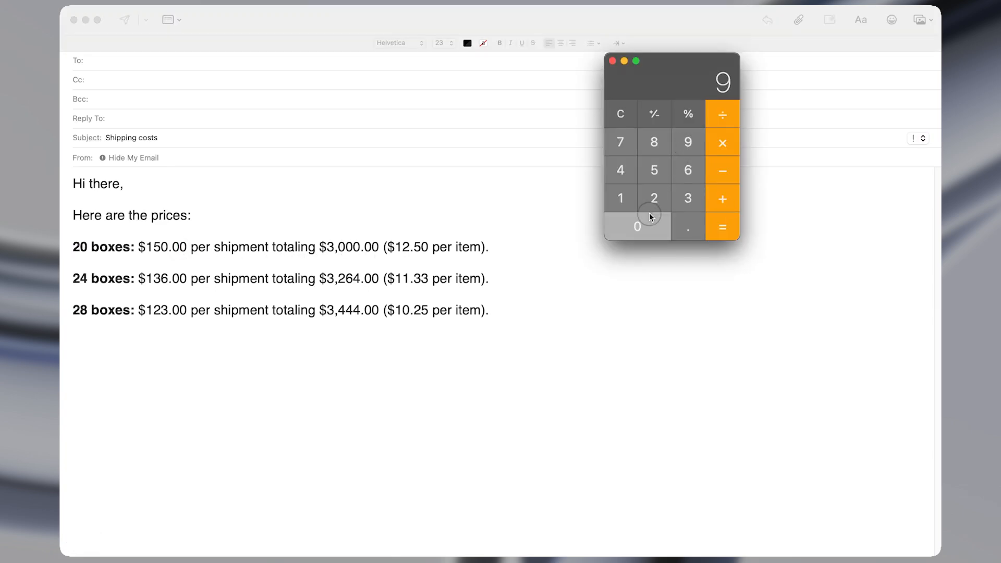
click(688, 226)
click(688, 198)
click(722, 226)
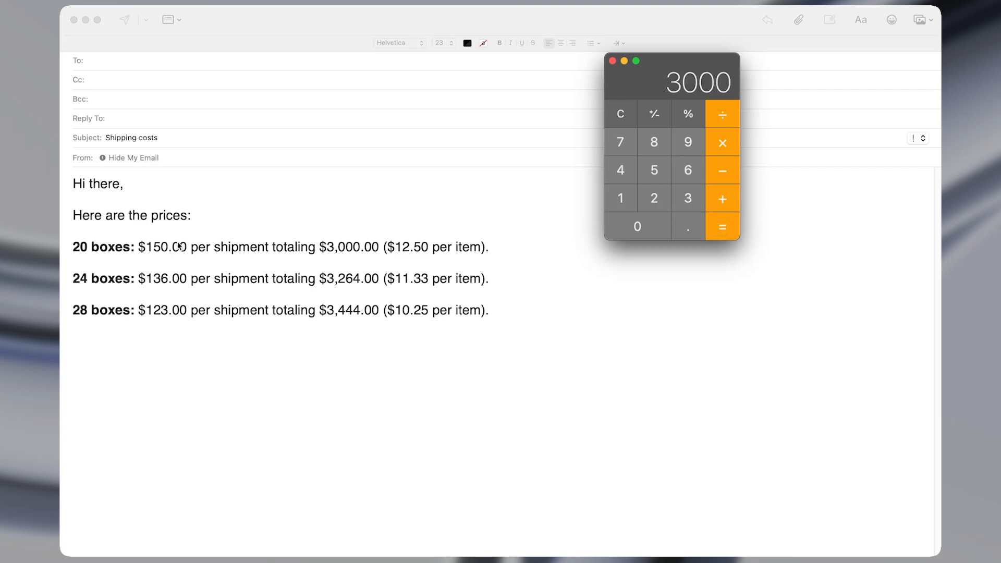
Step: Divide the total by 20 for the shipment price and that by 12 for the item price, and return to the email
click(735, 119)
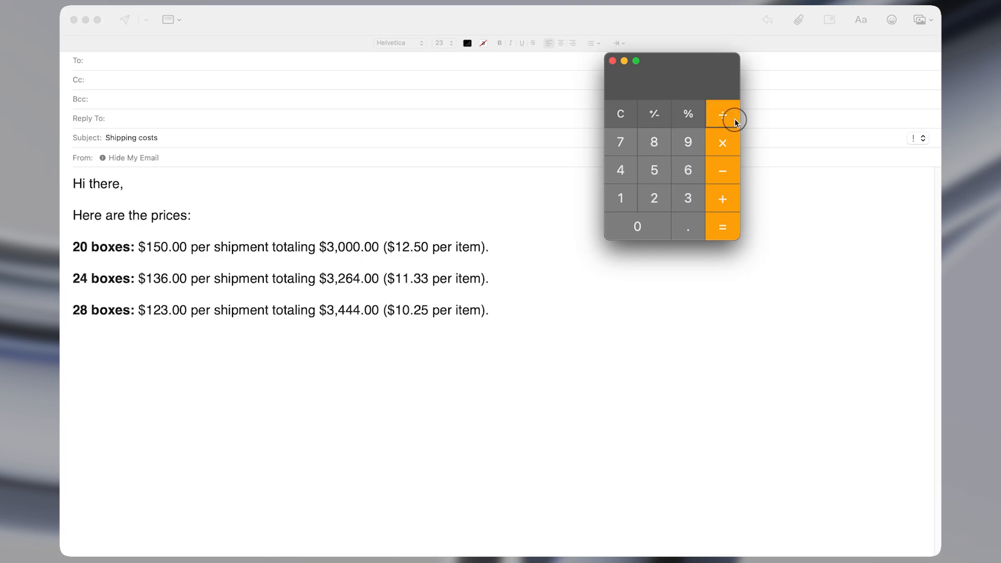
click(656, 201)
click(664, 219)
click(723, 227)
click(731, 119)
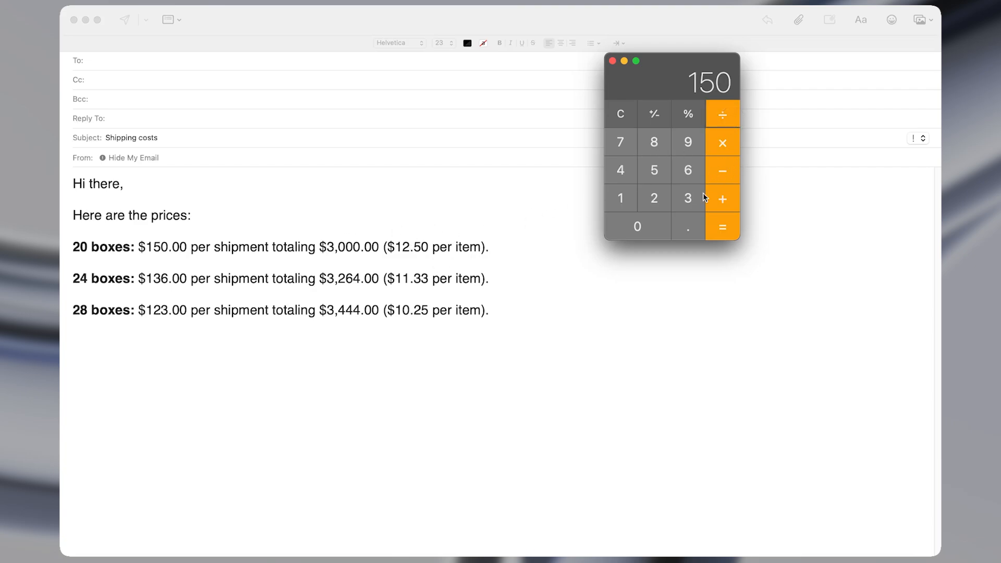
click(636, 197)
click(658, 203)
click(716, 222)
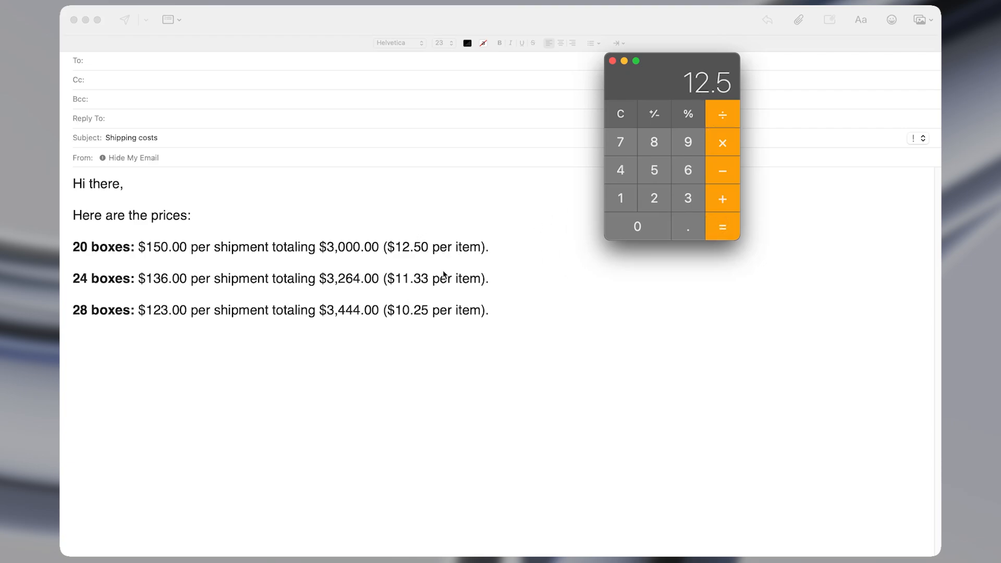
key(super+w)
click(354, 269)
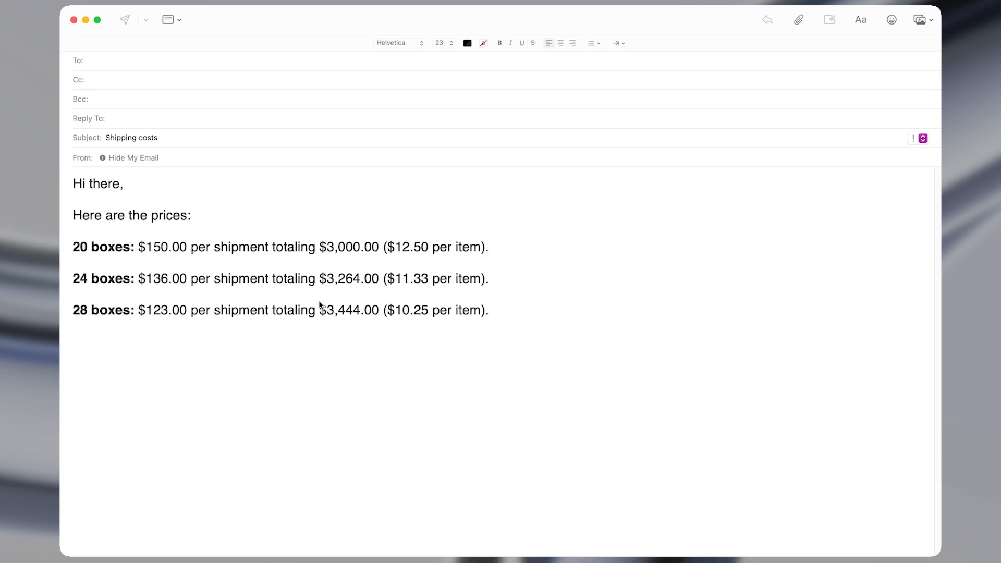
Step: Delete the entire body text of the Shipping costs email
click(315, 344)
key(cmd+a)
key(BackSpace)
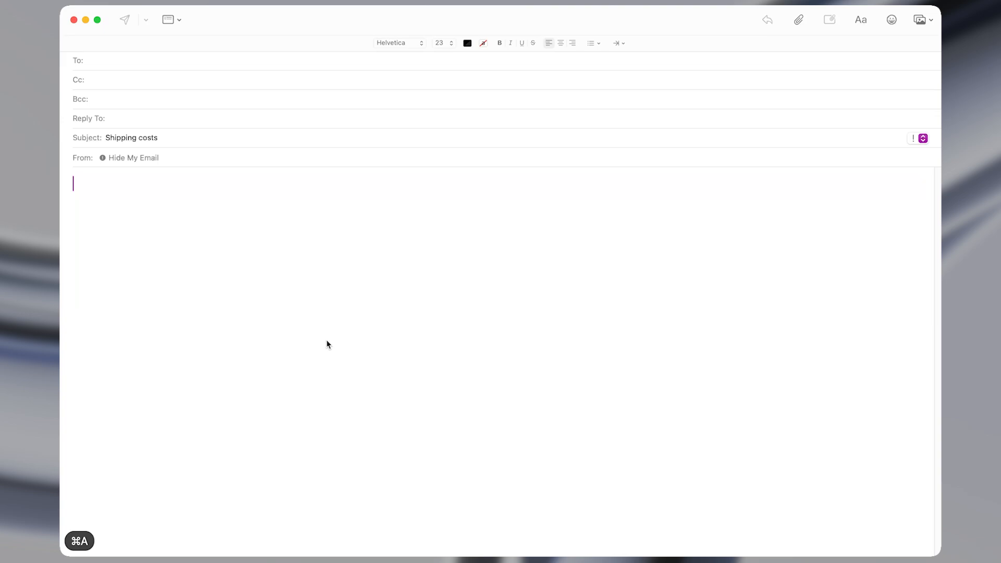
Step: Run the Write Shipping Email macro with costs of 900 for 20, 1000 for 24 and 1100 for 28 boxes
key(ctrl+alt+super+s)
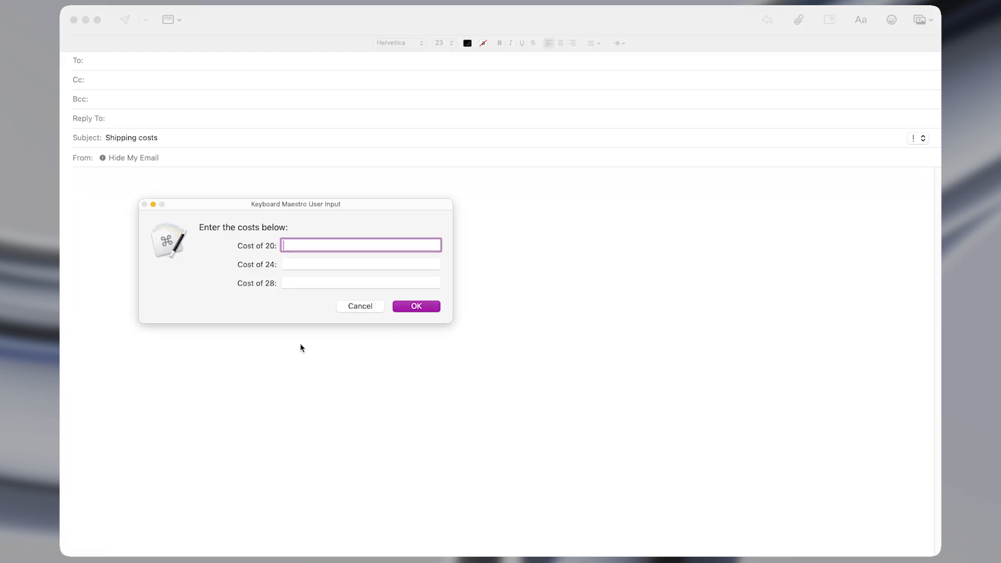
key(Tab)
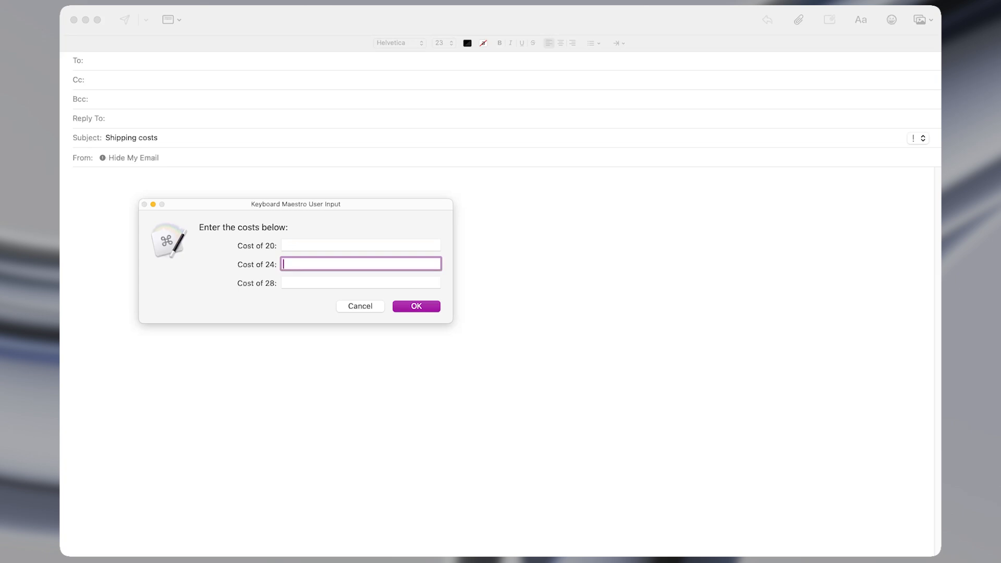
key(Caps_Lock)
key(shift+Tab)
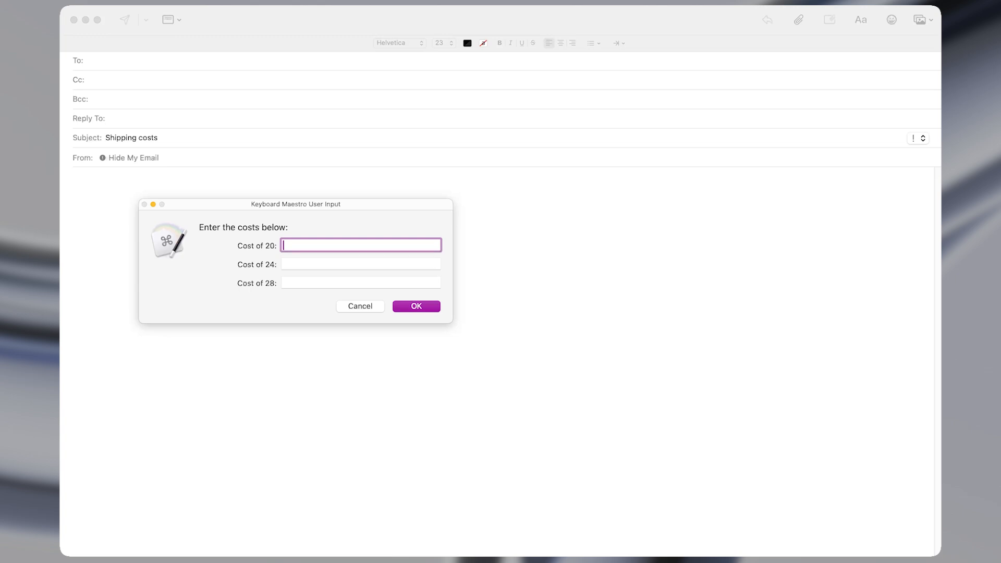
text(900)
key(Tab)
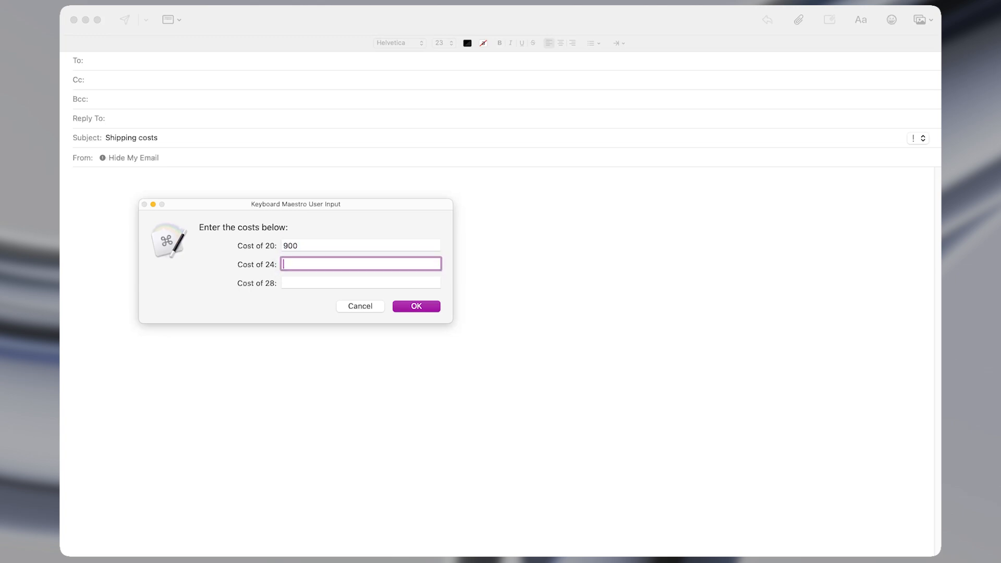
text(1000)
key(Tab)
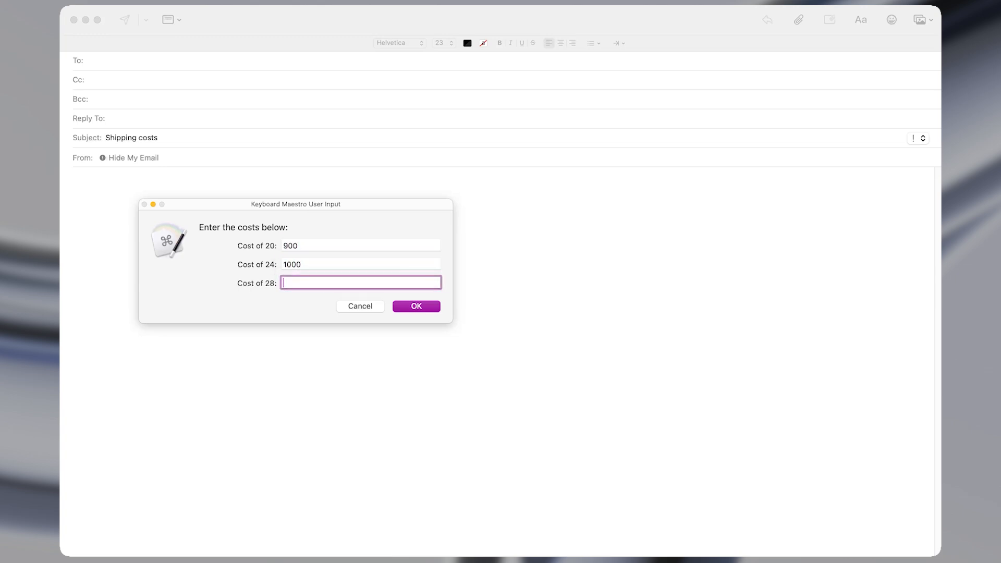
text(1100)
key(Return)
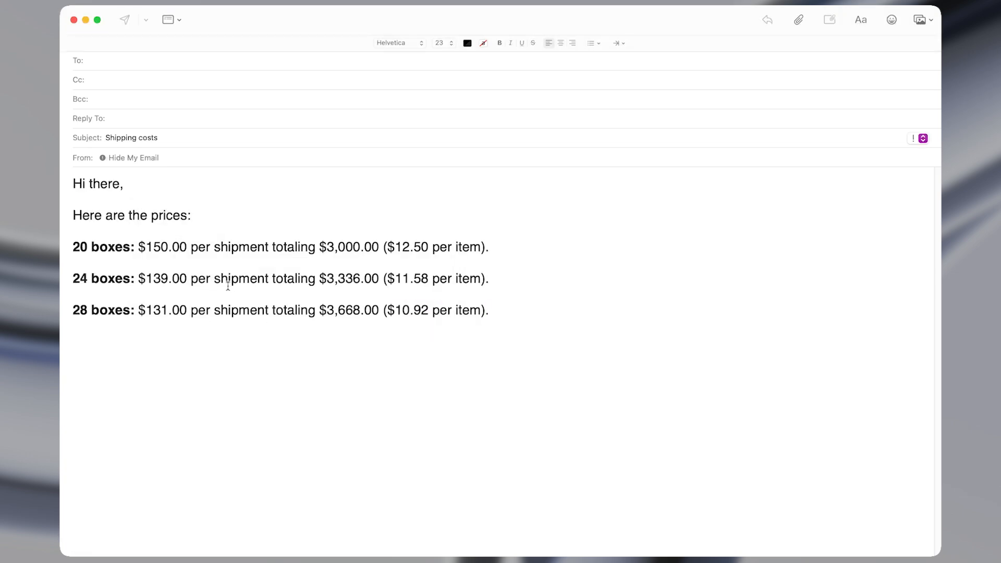
Step: Check the generated prices in the email and switch to the Write Shipping Email macro in Keyboard Maestro Editor
click(160, 278)
drag(327, 310, 373, 314)
key(ctrl+alt+w)
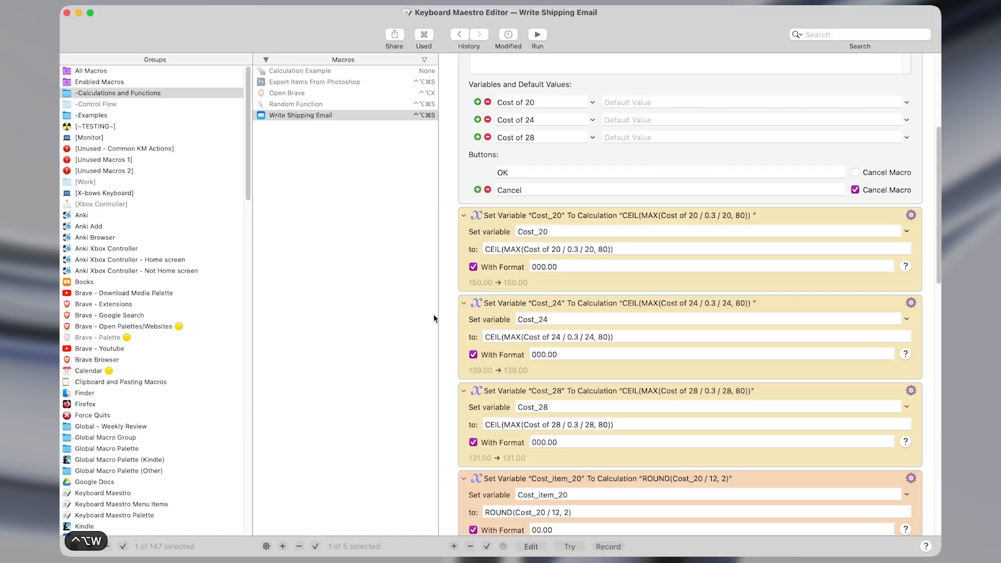
Step: Look through the shipment price, item price and total calculation actions of the Write Shipping Email macro
scroll(626, 256, down, 10)
scroll(625, 256, down, 10)
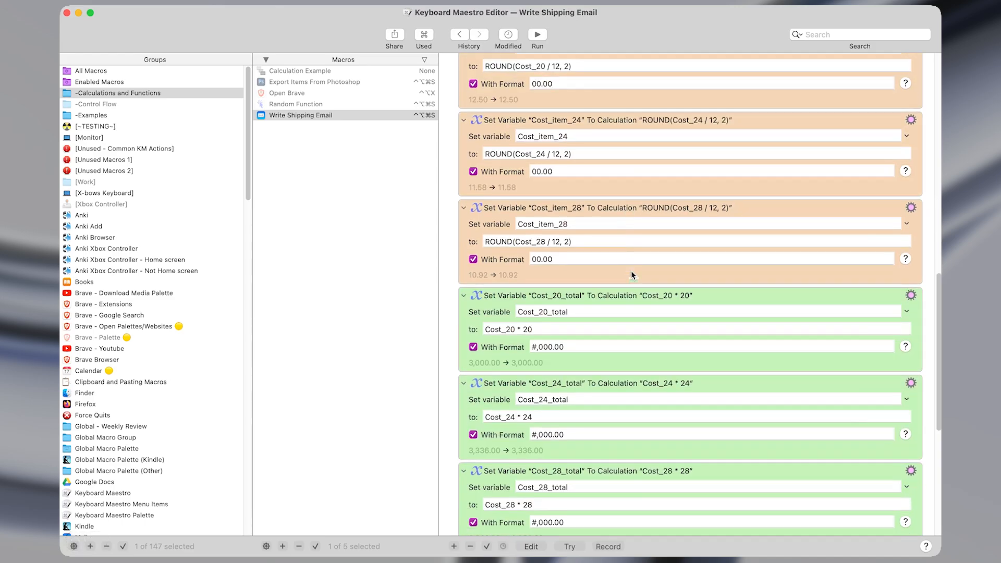
scroll(657, 313, up, 15)
scroll(677, 336, up, 2)
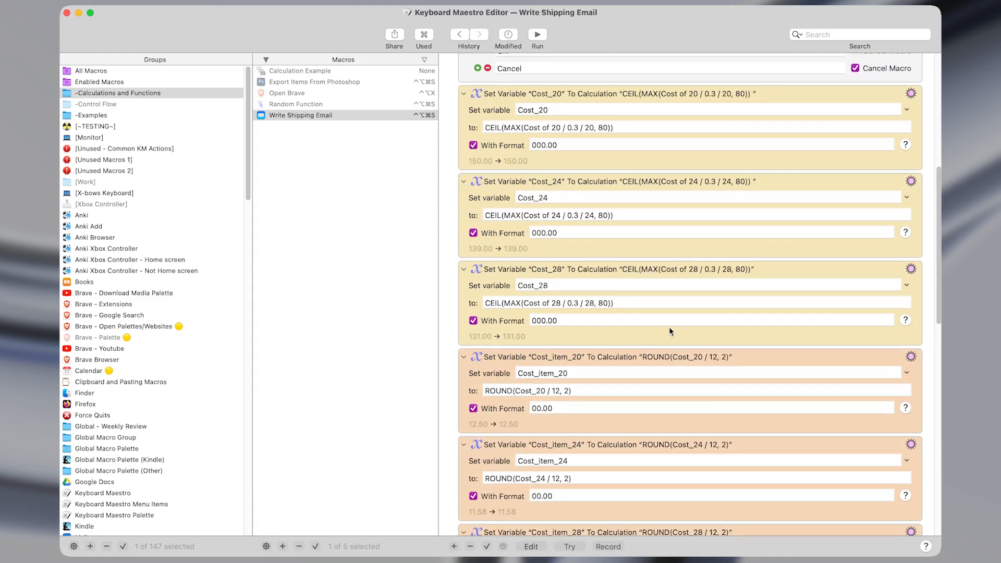
scroll(669, 328, up, 1)
scroll(668, 328, down, 3)
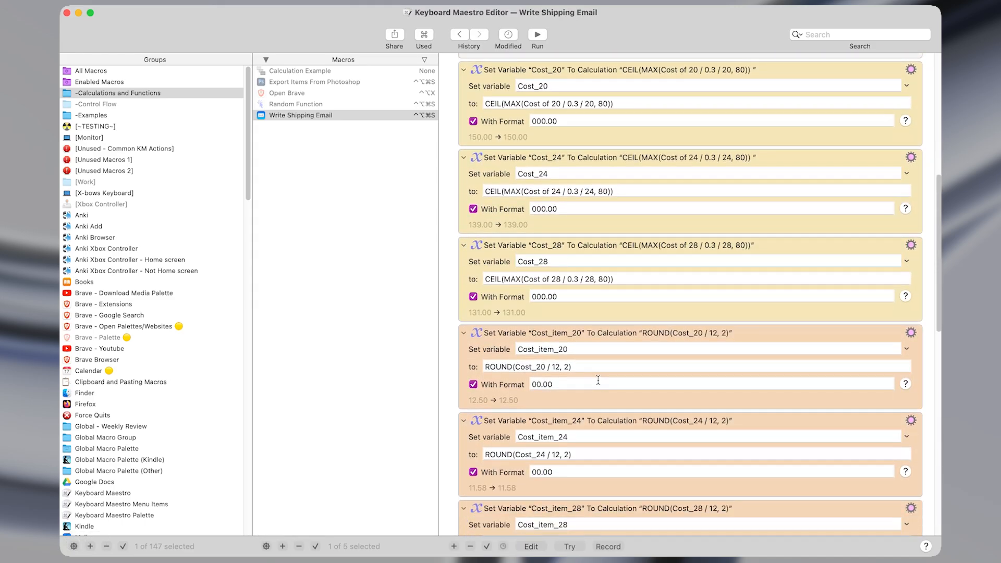
Step: Inspect the ROUND formula for Cost_item_20 and the CEIL and MAX formula for Cost_20
double_click(490, 367)
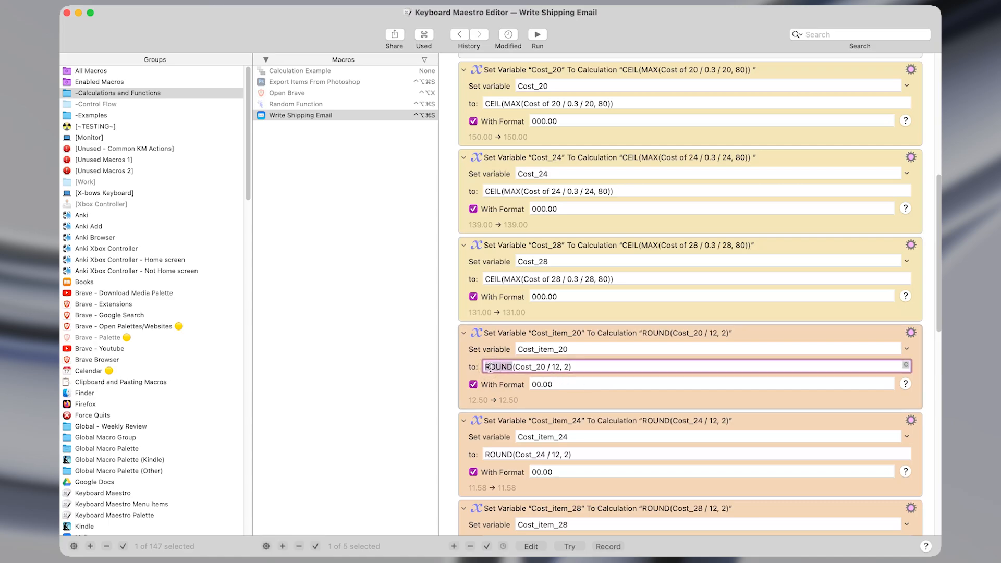
click(514, 104)
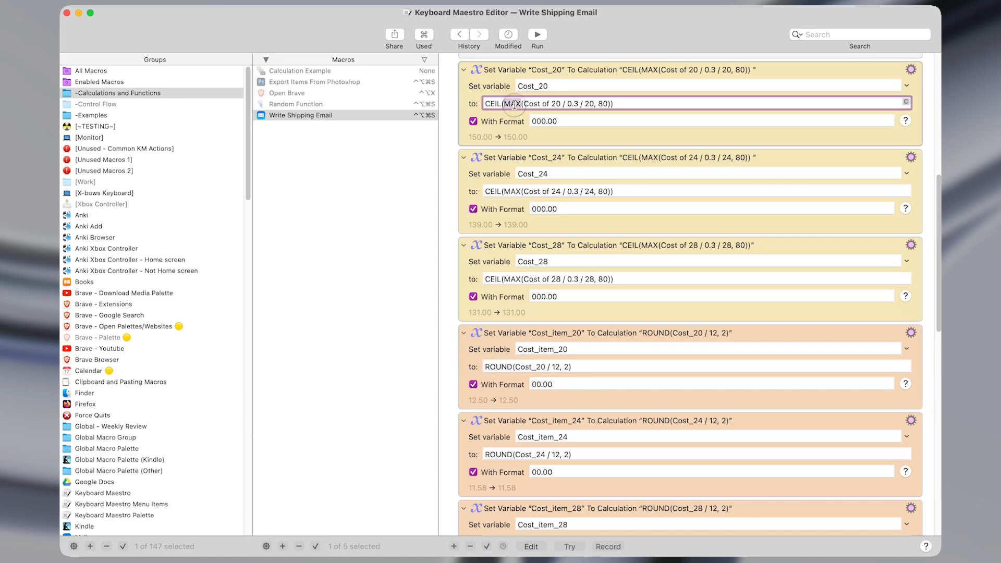
double_click(514, 104)
shift+click(612, 102)
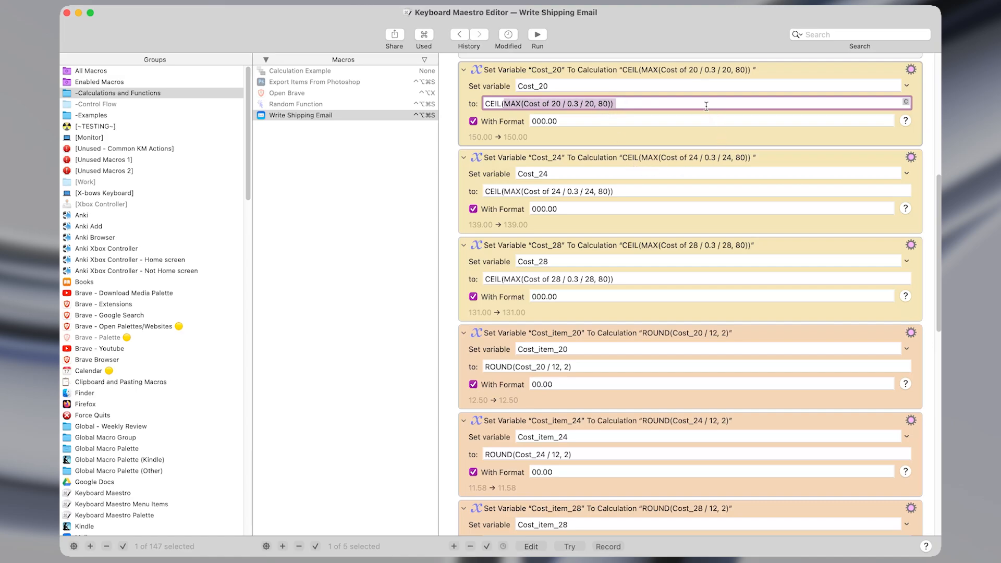
scroll(687, 313, down, 10)
scroll(736, 313, up, 15)
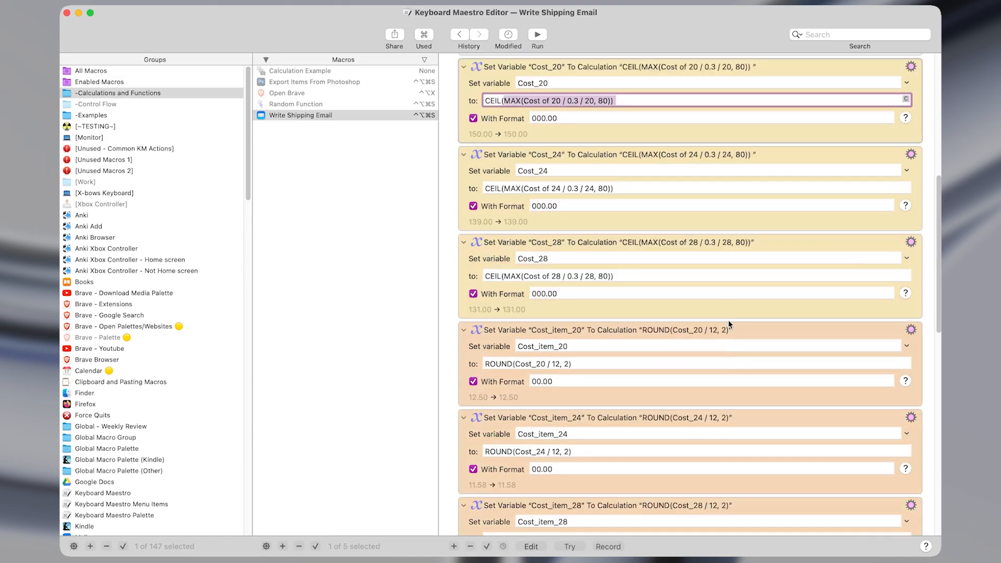
Step: Switch to the Character Limit Form in Brave and examine the message field's 200-character limit
key(ctrl+alt+u)
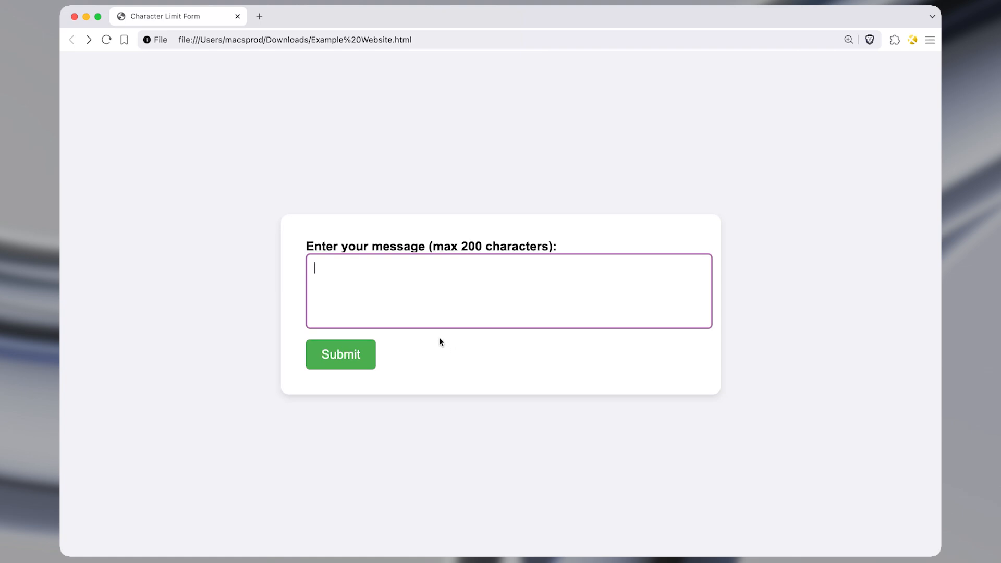
click(404, 274)
drag(436, 250, 550, 249)
Step: Copy "This is a short example." from text.txt, paste it into the form's message field and submit it
key(ctrl+alt+q)
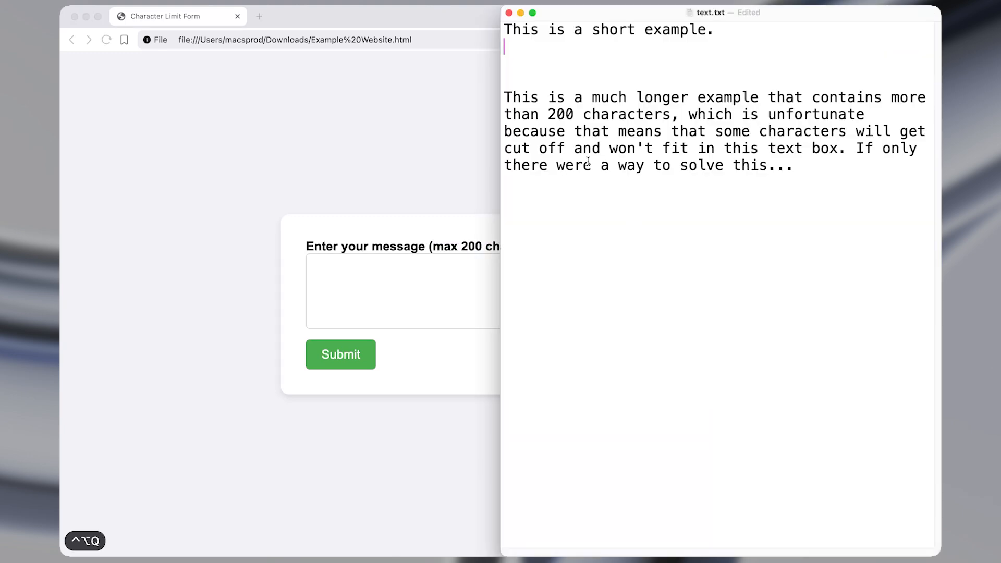
click(589, 35)
triple_click(590, 35)
key(super+c)
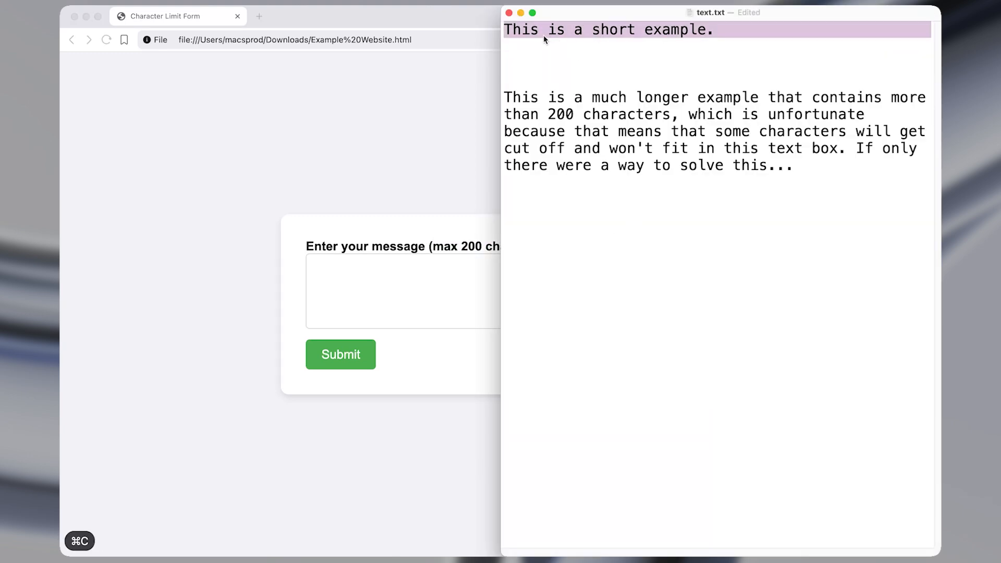
click(402, 282)
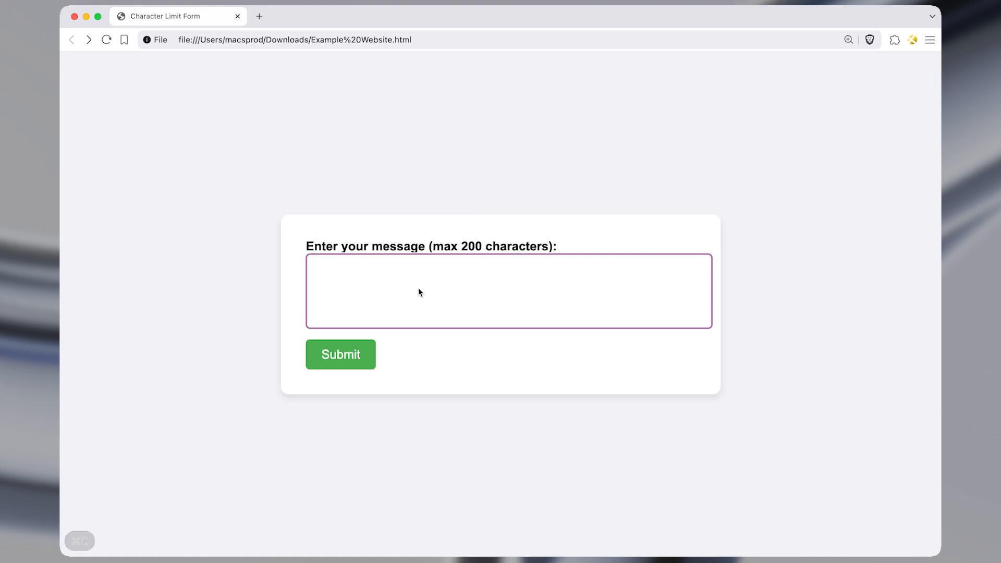
key(super+v)
click(375, 355)
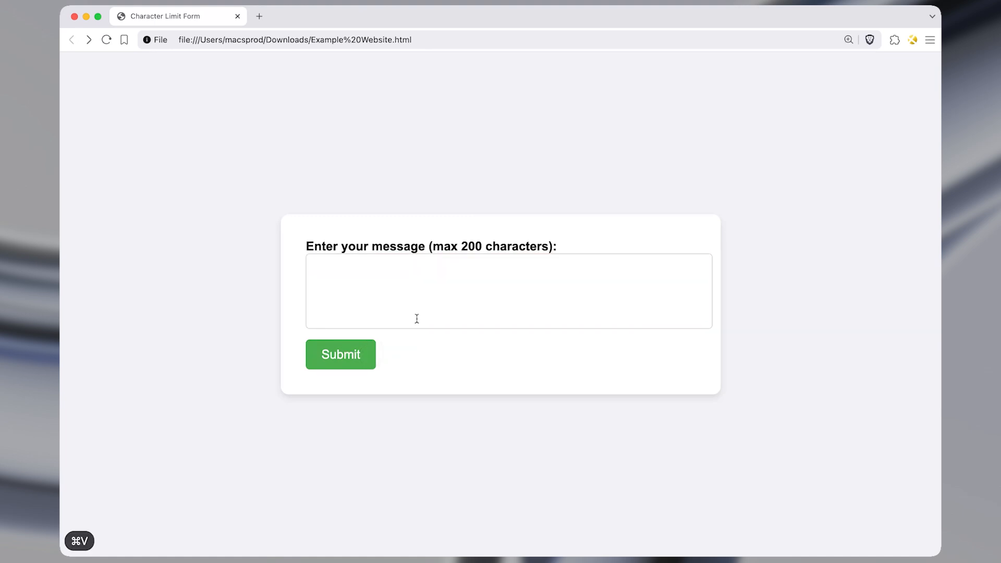
Step: Copy the longer example paragraph from text.txt and paste it into the form's message field
key(ctrl+alt+q)
triple_click(688, 131)
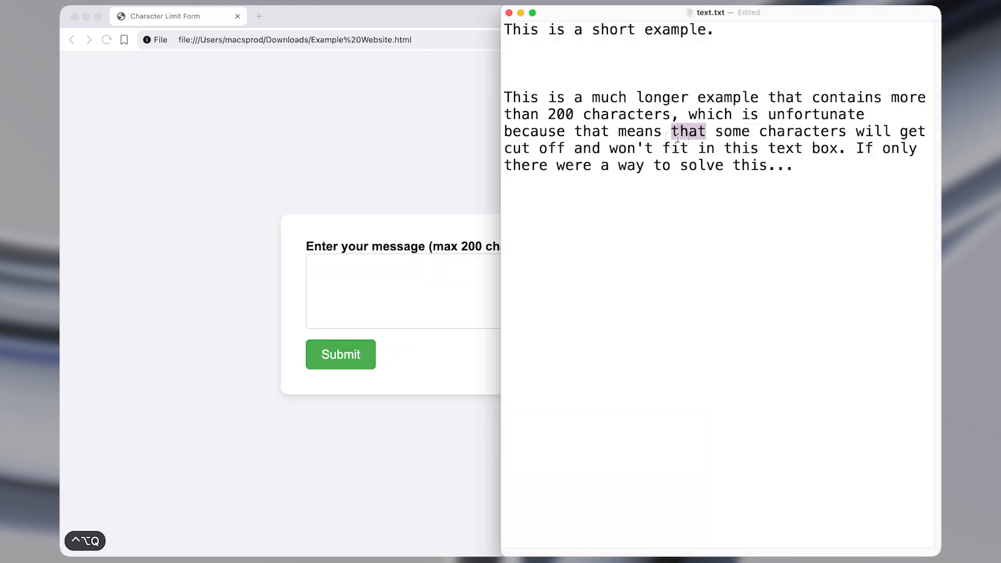
key(super+c)
click(444, 318)
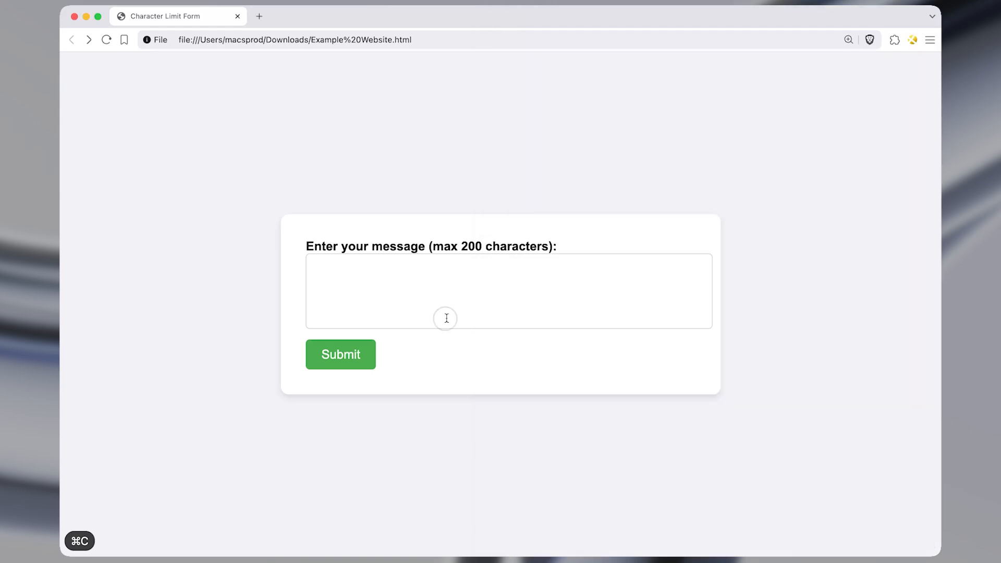
key(super+v)
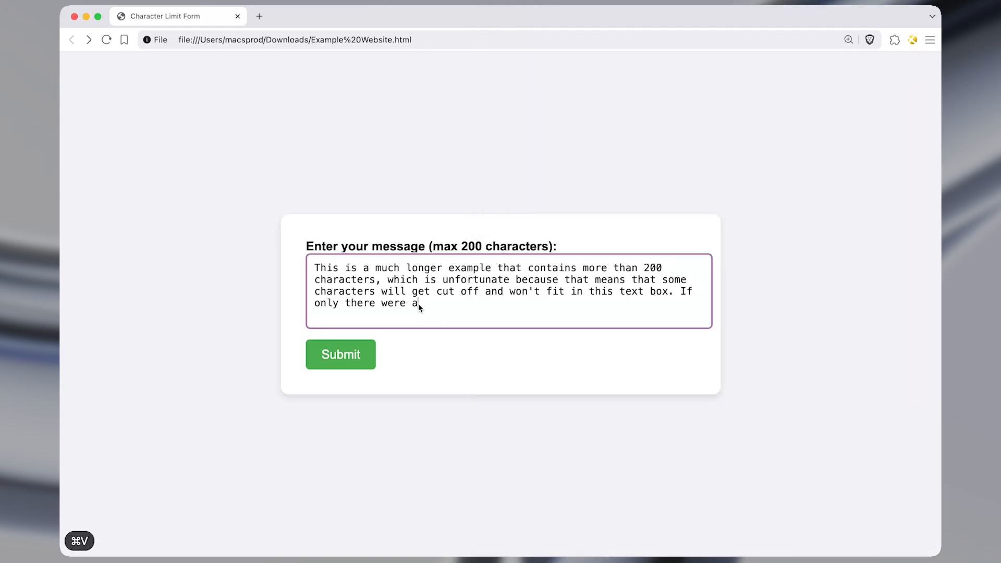
Step: Switch to text.txt and highlight the longer paragraph's " way to solve this..." ending that is missing from the form's message field
click(455, 306)
key(ctrl+alt+q)
click(625, 181)
click(609, 166)
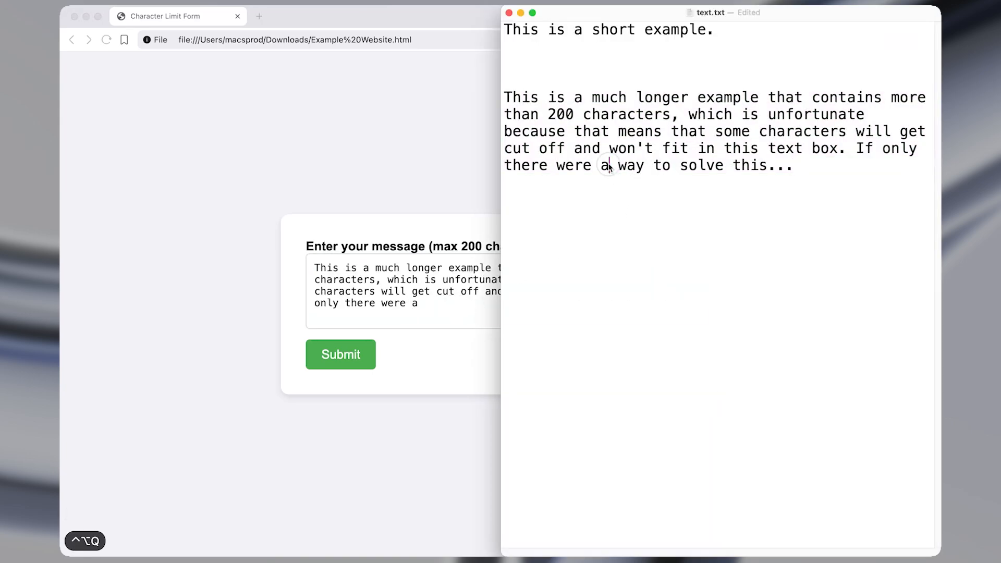
drag(609, 165, 798, 167)
Step: Return to the Character Limit Form in Brave and clear the message field
click(413, 308)
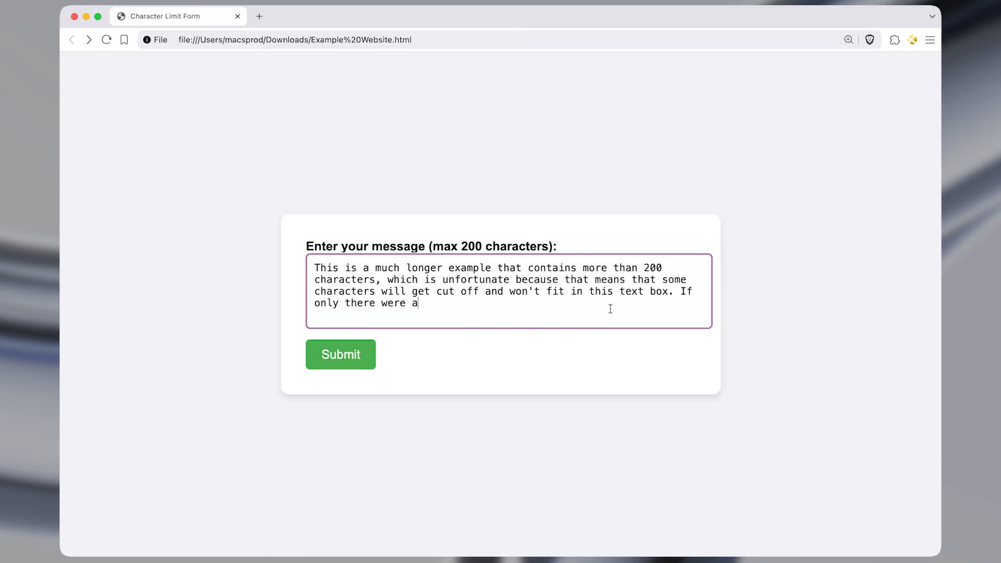
key(super+a)
key(BackSpace)
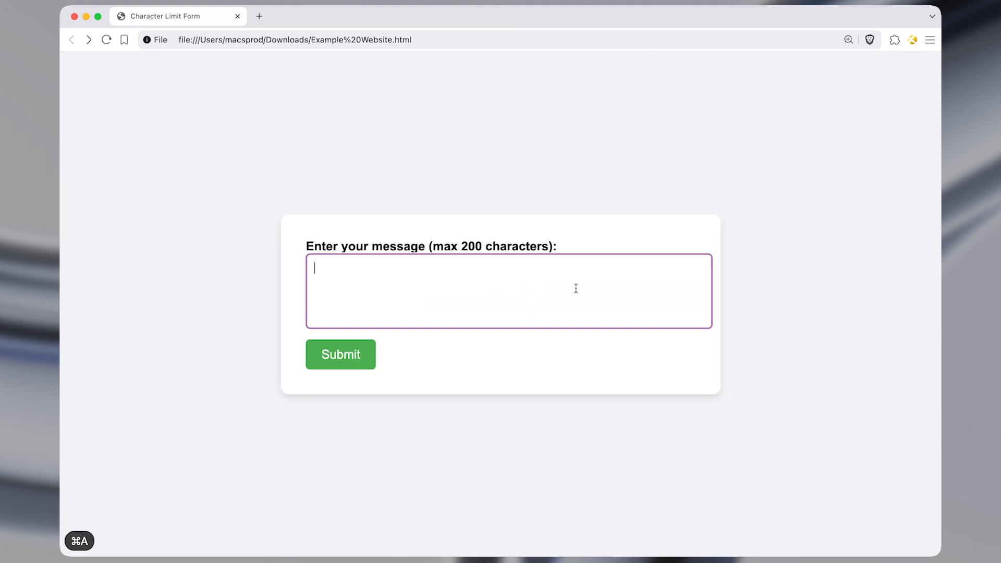
Step: Copy "This is a short example." from text.txt and return to the form's empty message field
key(ctrl+alt+q)
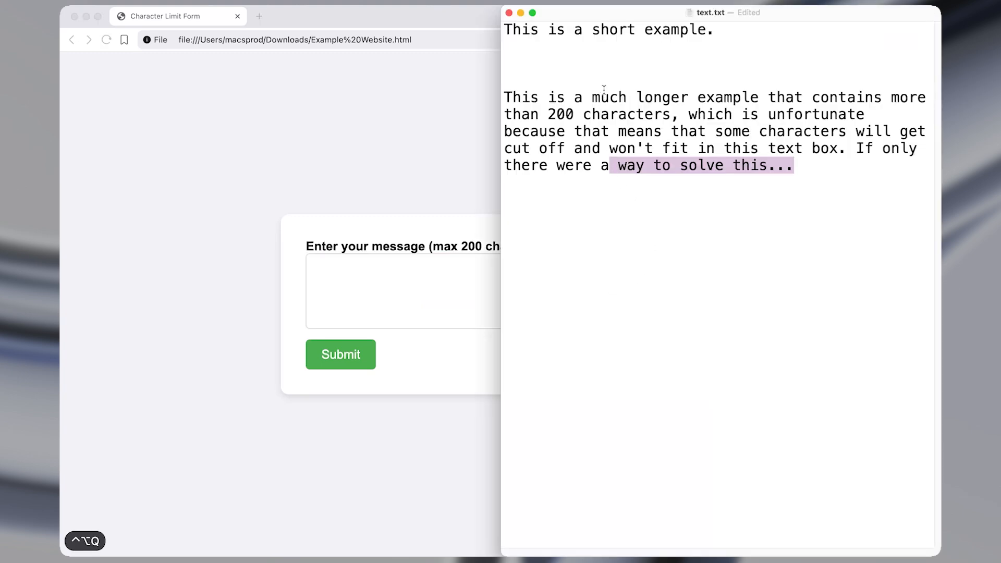
triple_click(623, 45)
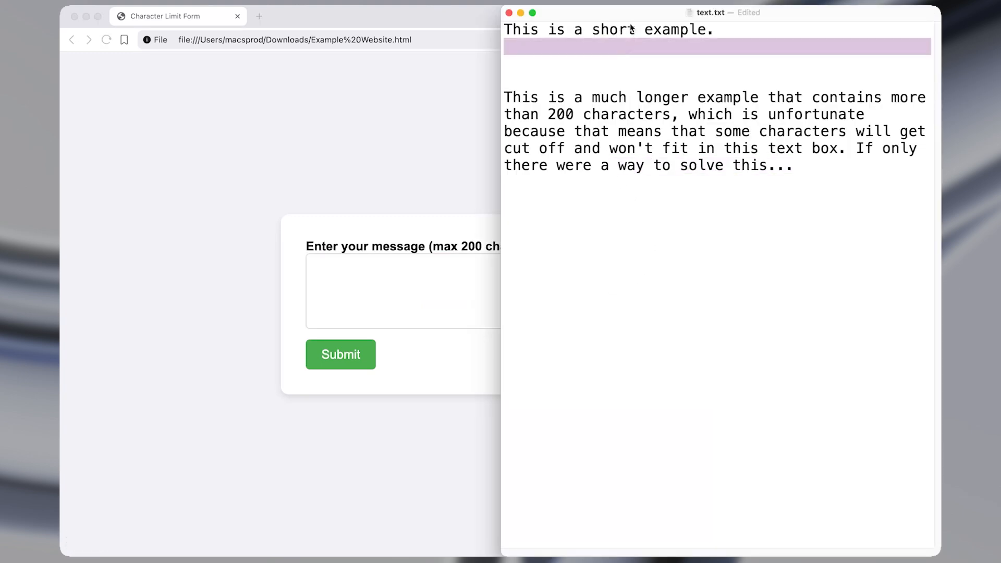
triple_click(632, 29)
key(super+c)
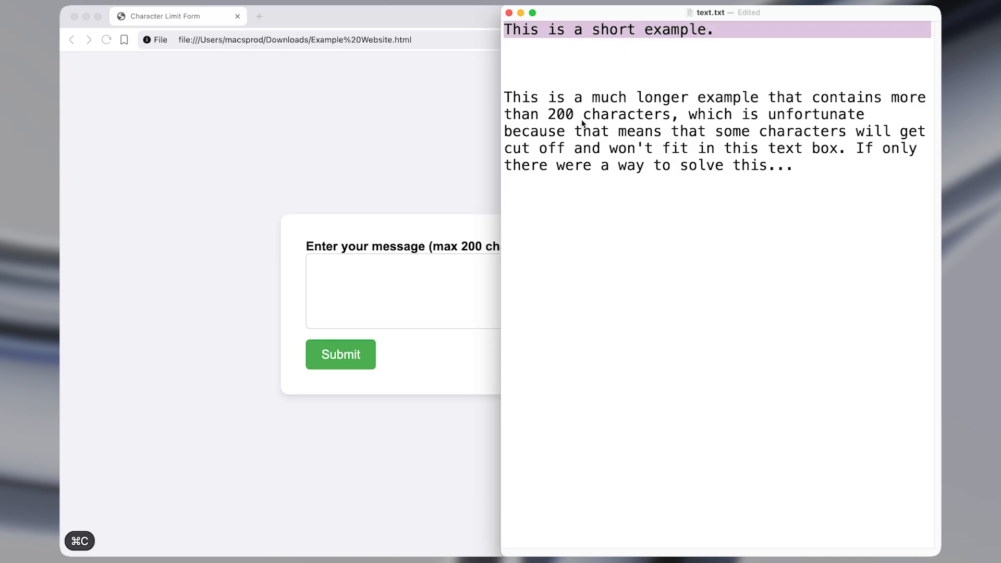
click(415, 301)
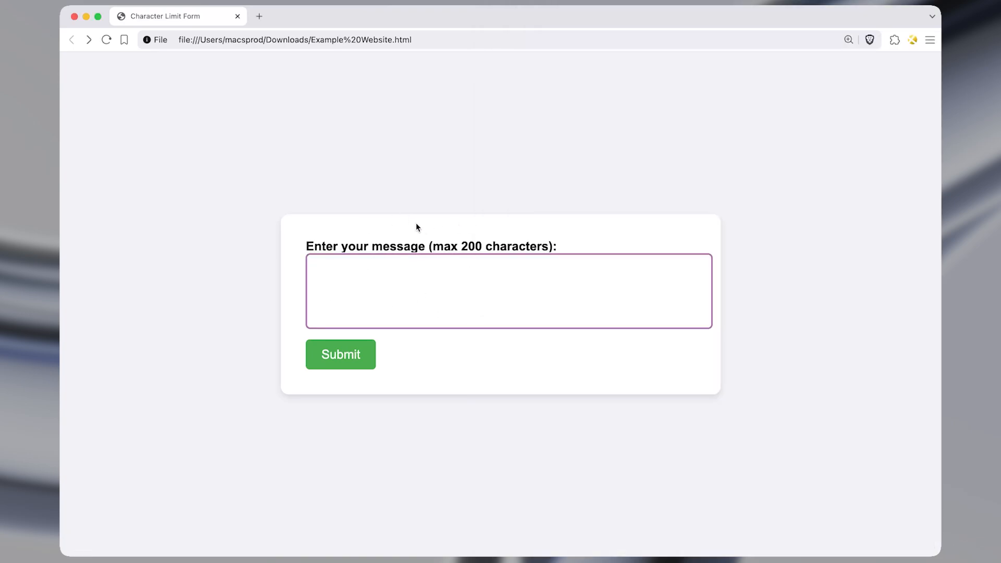
Step: Run the clipboard length check macro on the short example, then paste the text into the message field and submit it
key(ctrl+alt+super+s)
key(super+v)
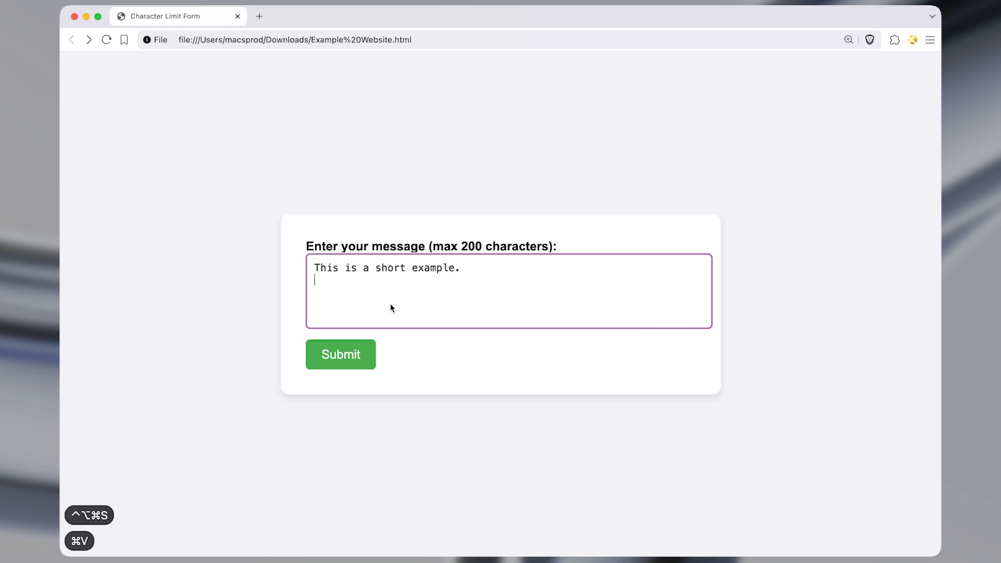
triple_click(324, 270)
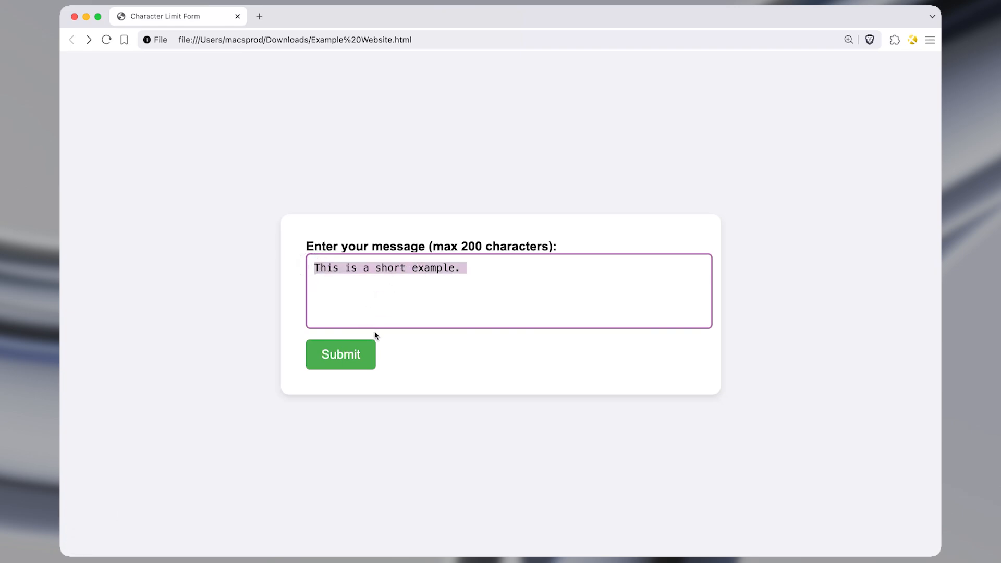
click(354, 356)
Step: Copy the longer example paragraph from text.txt and run the clipboard length check macro from the form's message field
key(ctrl+alt+q)
triple_click(685, 155)
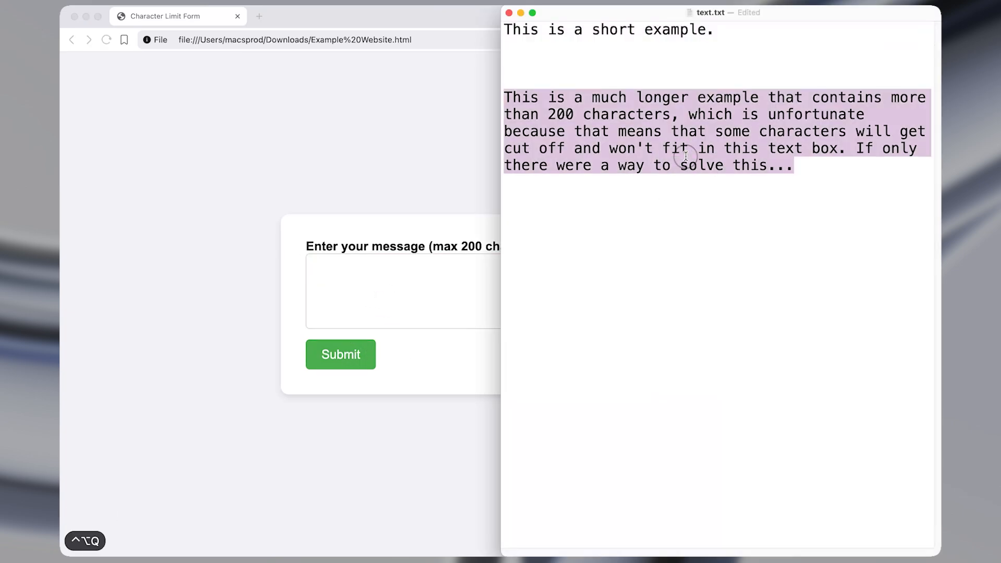
key(super+c)
click(425, 299)
click(433, 292)
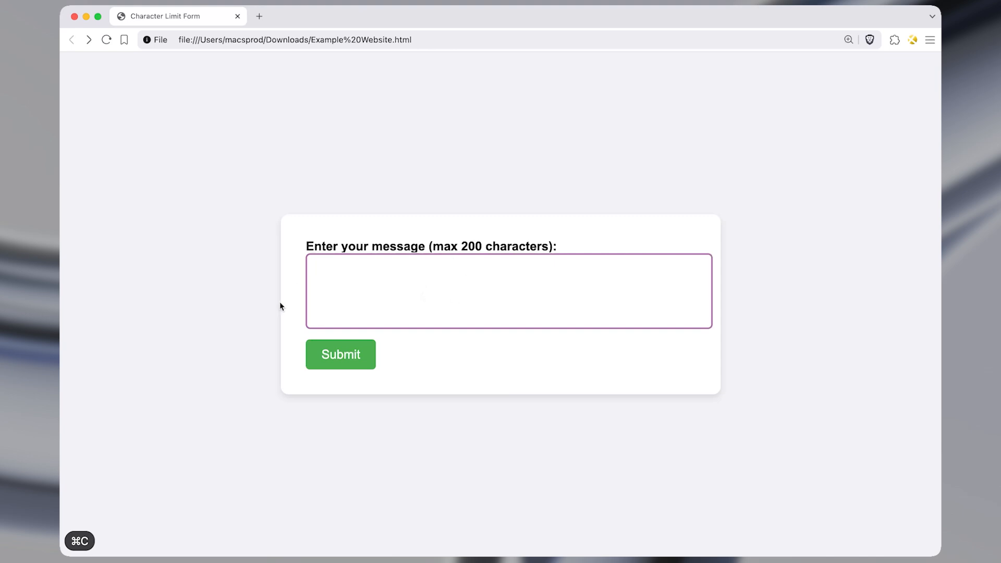
key(ctrl+alt+super+s)
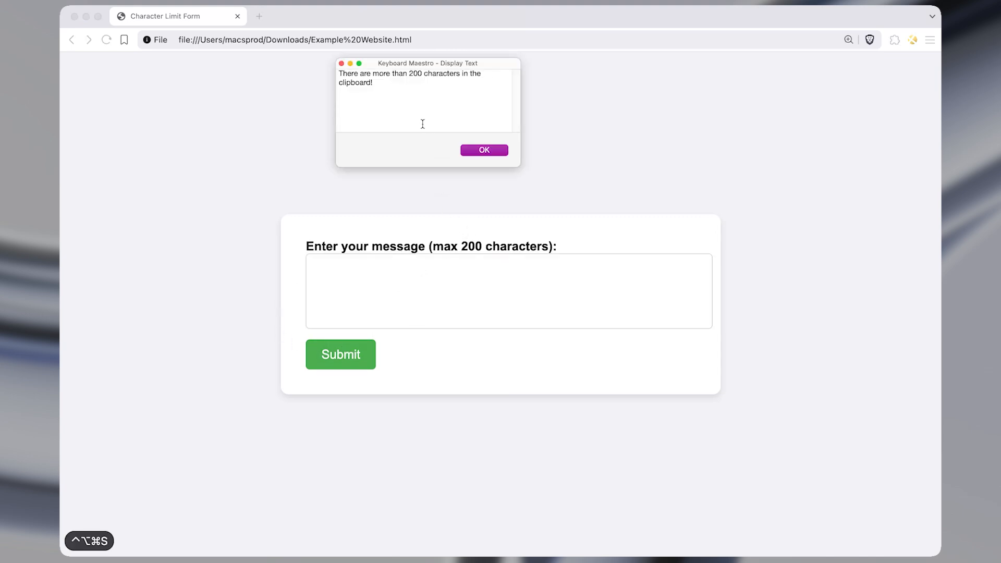
Step: Move the Keyboard Maestro warning window closer to the form, read its text and dismiss it
drag(441, 64, 443, 146)
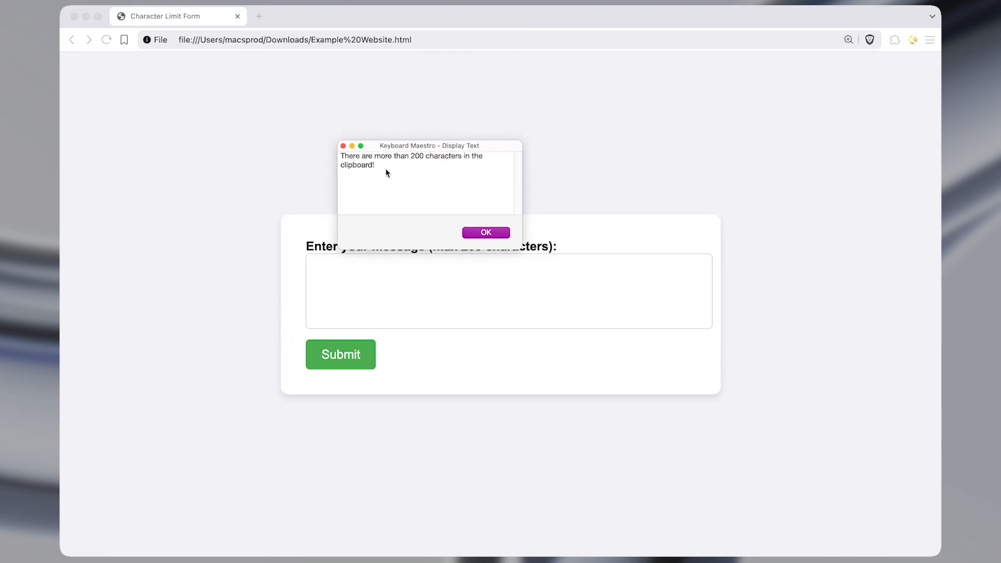
drag(376, 165, 346, 155)
click(410, 186)
click(486, 232)
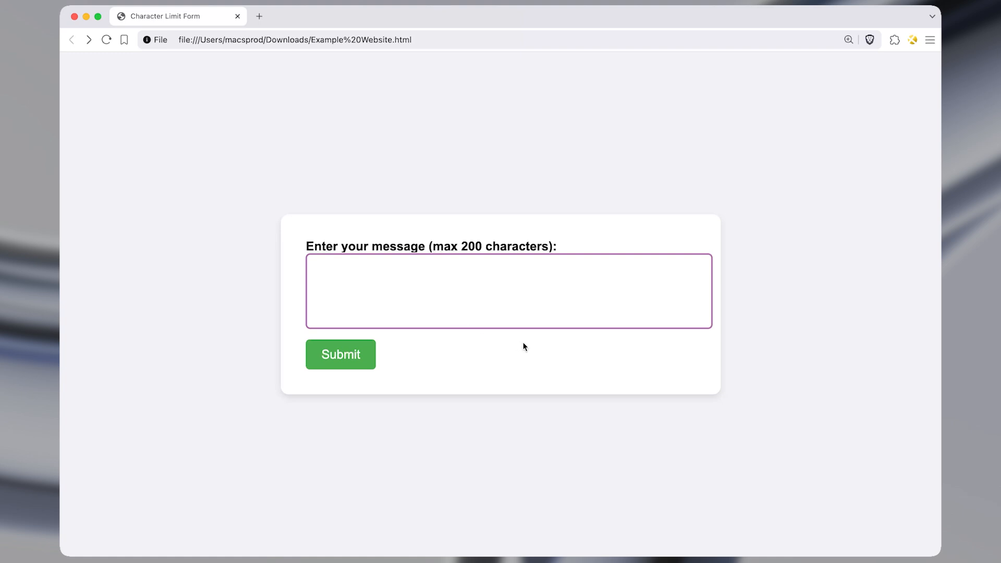
Step: Switch to Keyboard Maestro Editor and add an If Then Else action with a calculation condition to the Warn If Clipboard < 200 Characters macro
key(ctrl+alt+w)
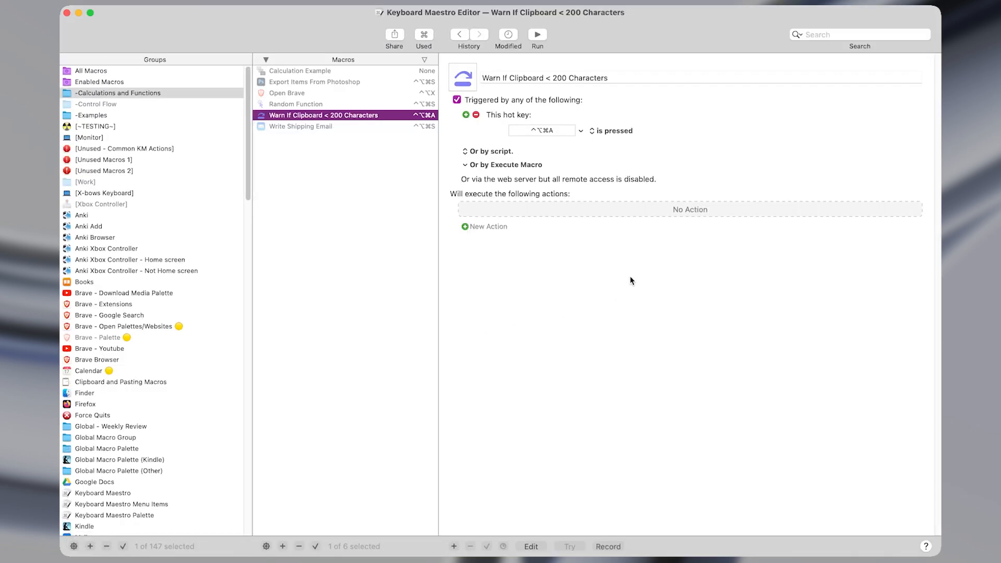
key(shift+super+f)
text(if)
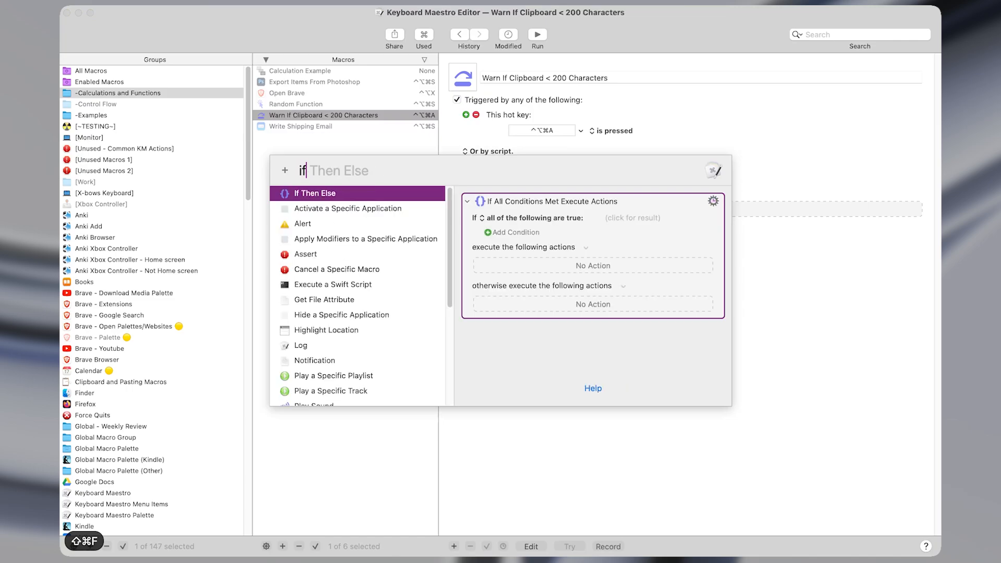
key(Return)
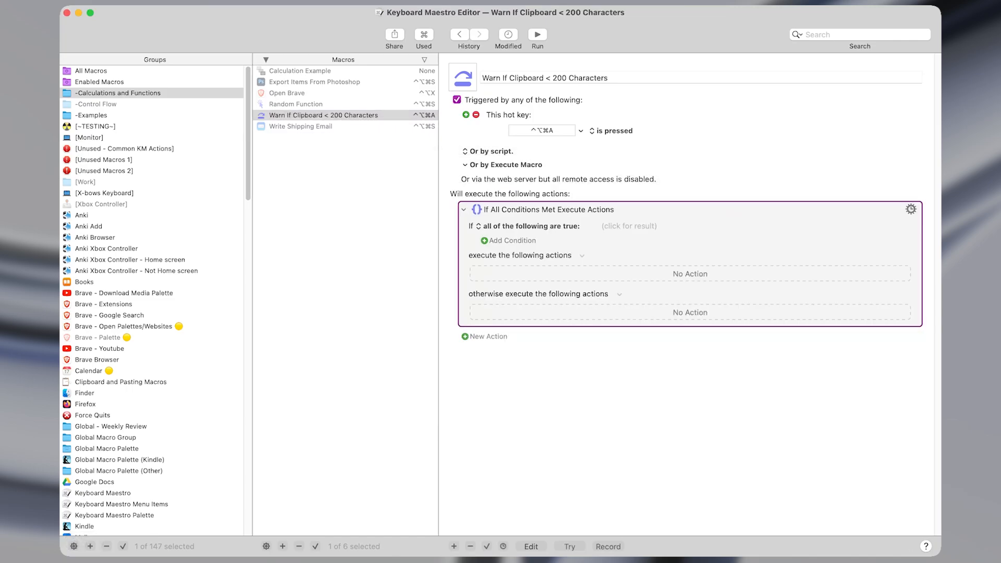
click(518, 243)
click(539, 276)
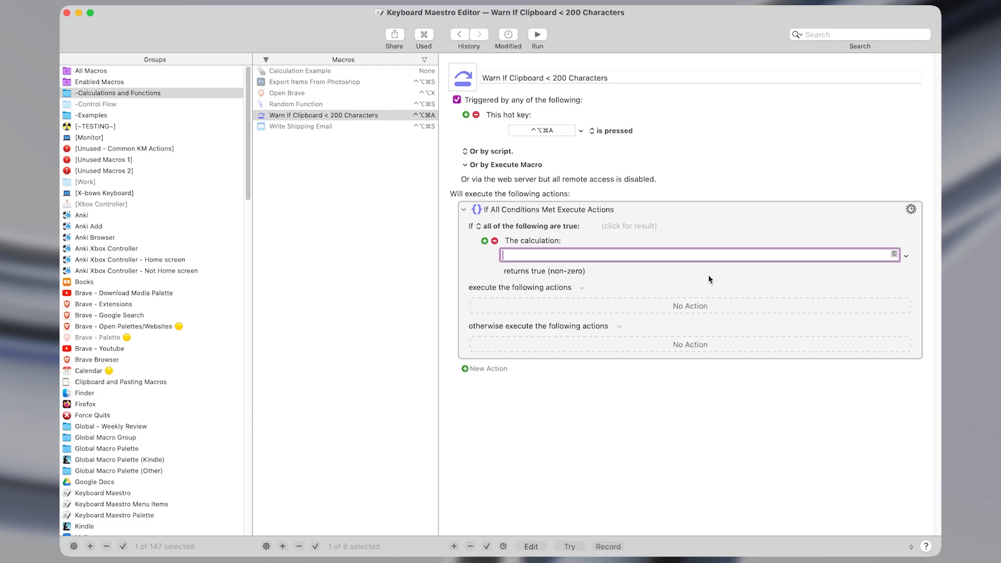
Step: Try 43523 as an example non-zero value in the condition's calculation
click(690, 275)
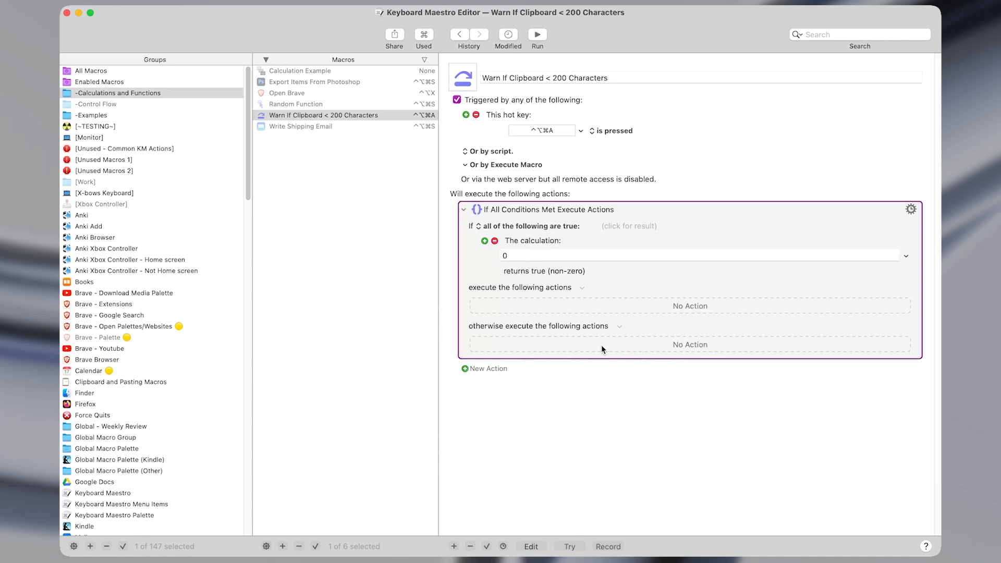
click(522, 256)
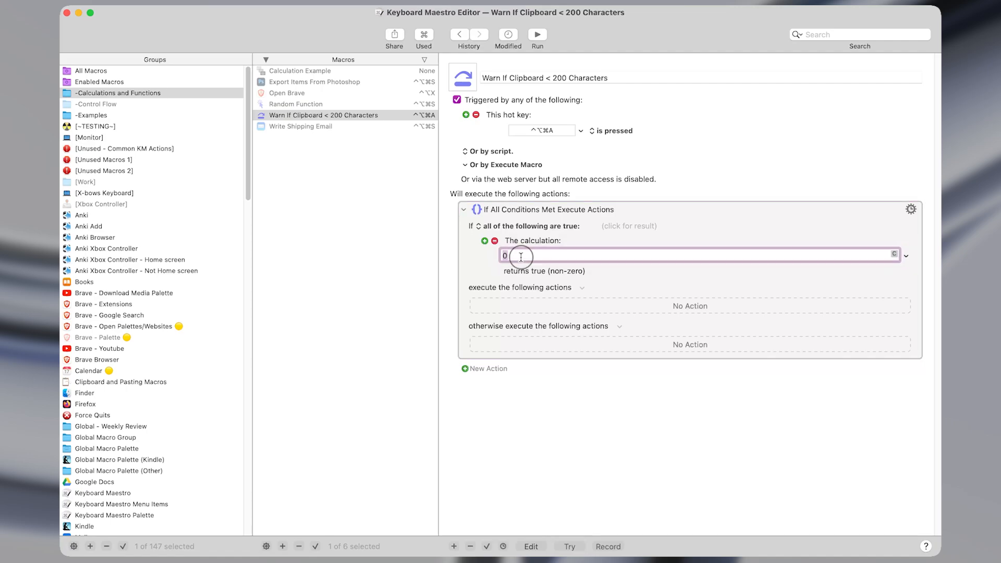
text(43523)
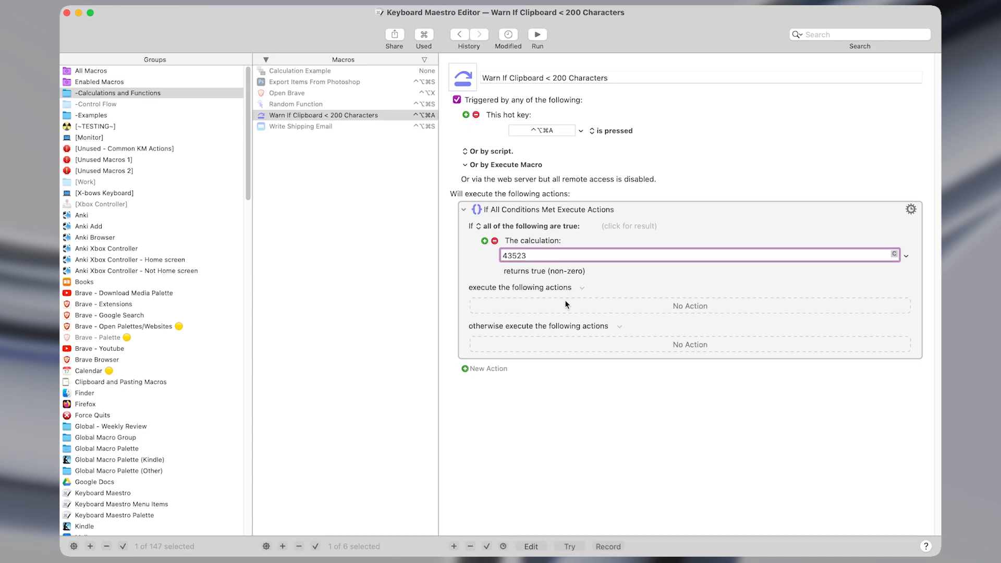
Step: Replace the condition's calculation with CHARACTERS(Hello)
key(super+a)
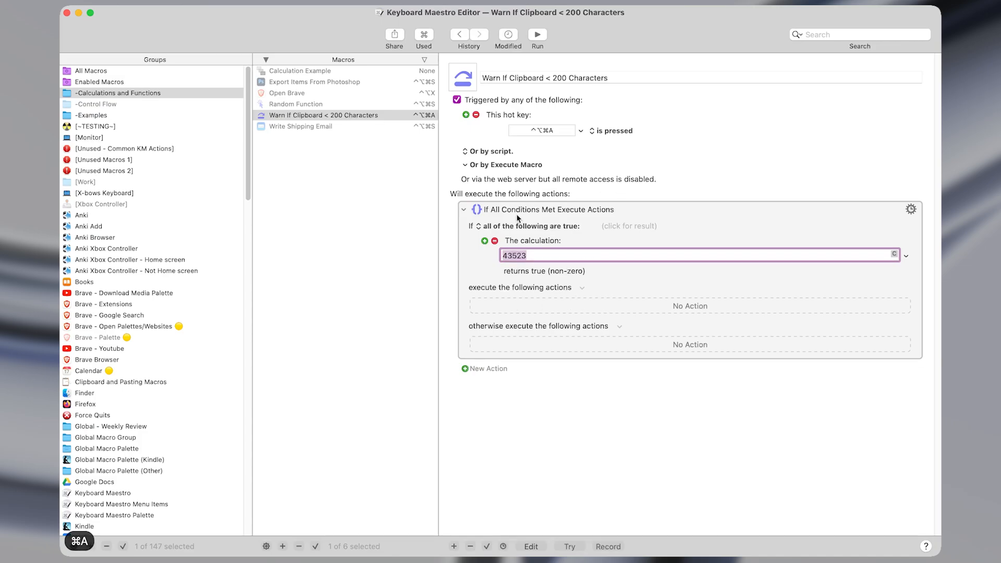
text(CHARACT)
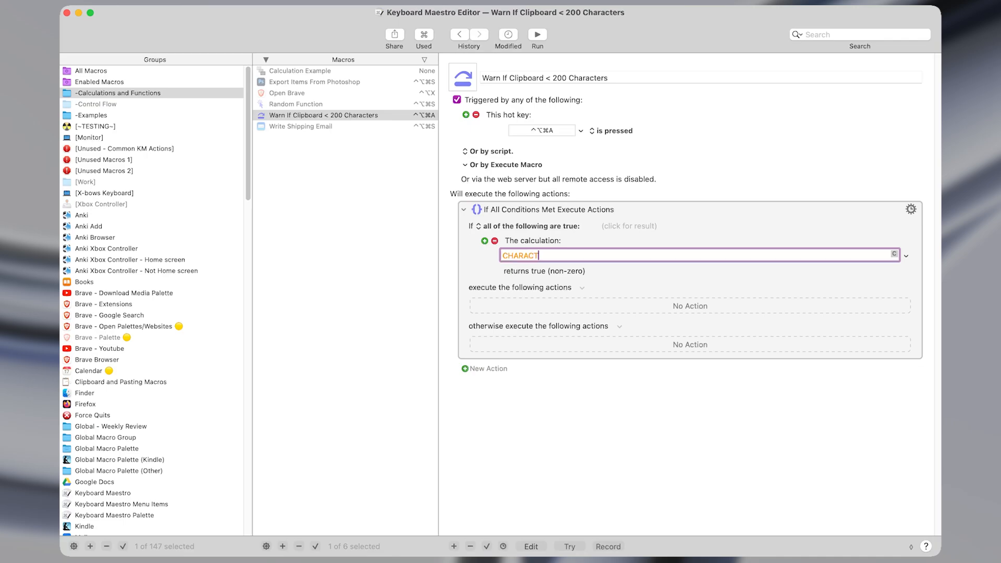
text(ERS())
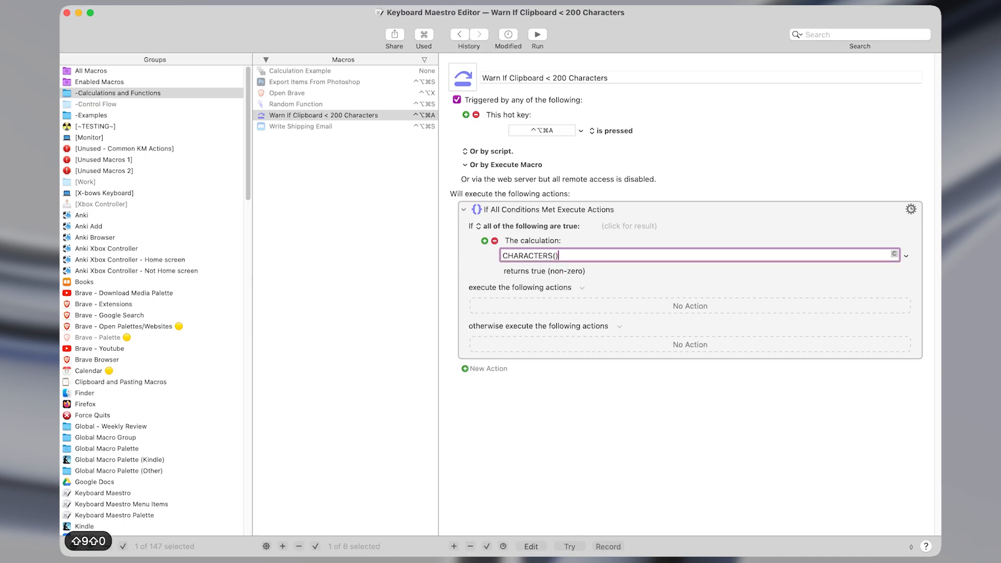
key(Left)
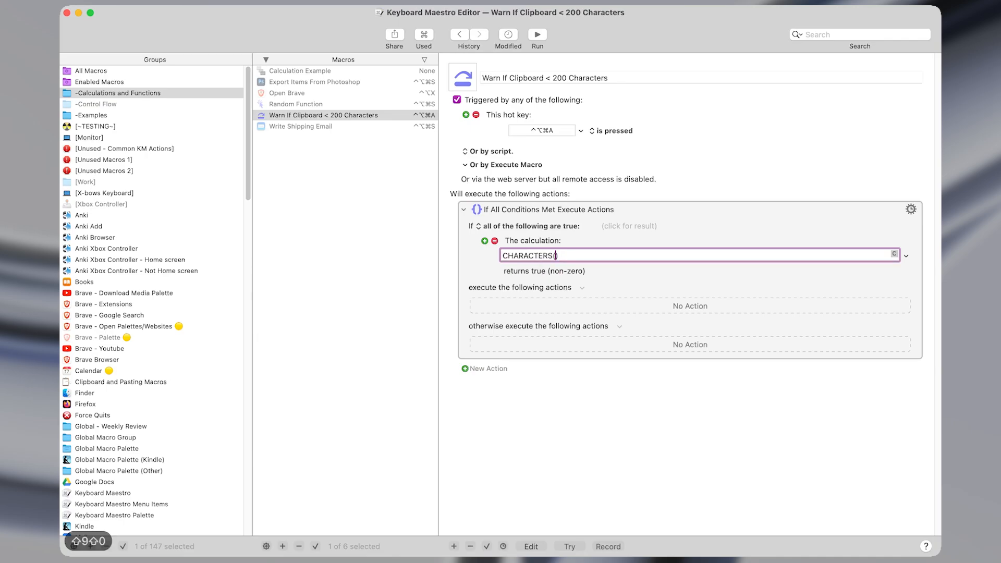
text(Hello)
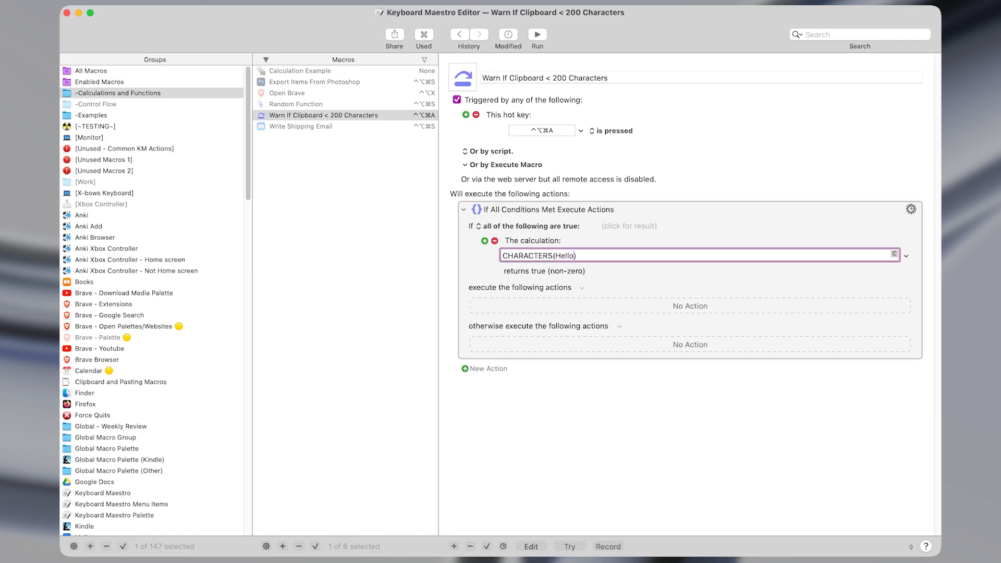
Step: Replace Hello inside the CHARACTERS function's parentheses with the %SystemClipboard% token
key(alt+shift+Left)
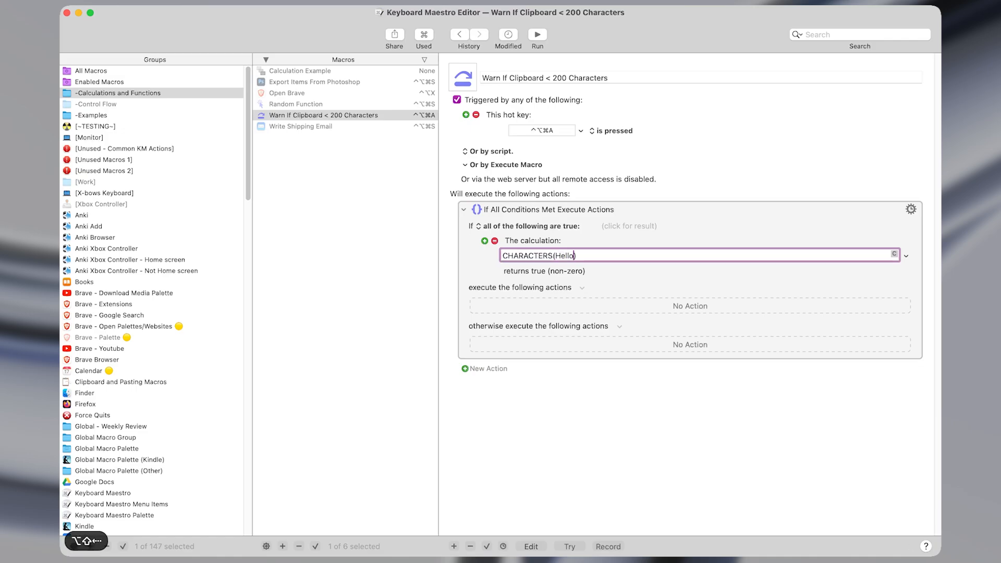
key(shift+super+Left)
key(super+a)
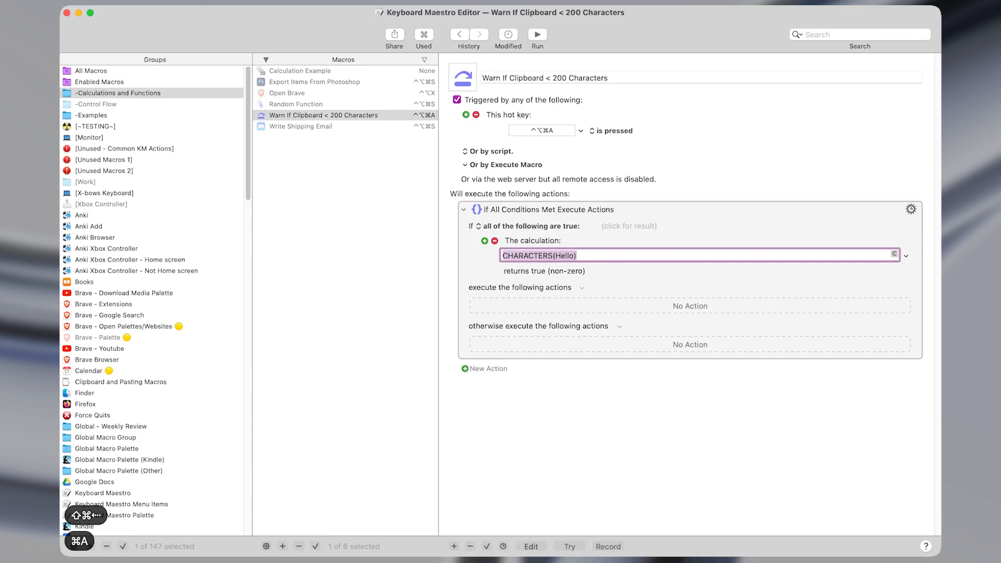
key(Right)
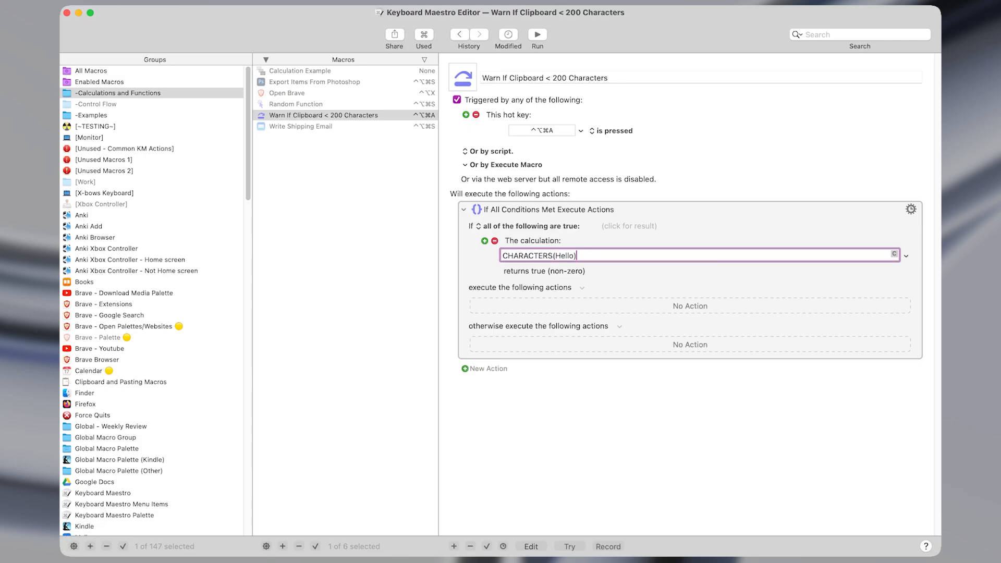
key(alt+Left)
key(alt+shift+Right)
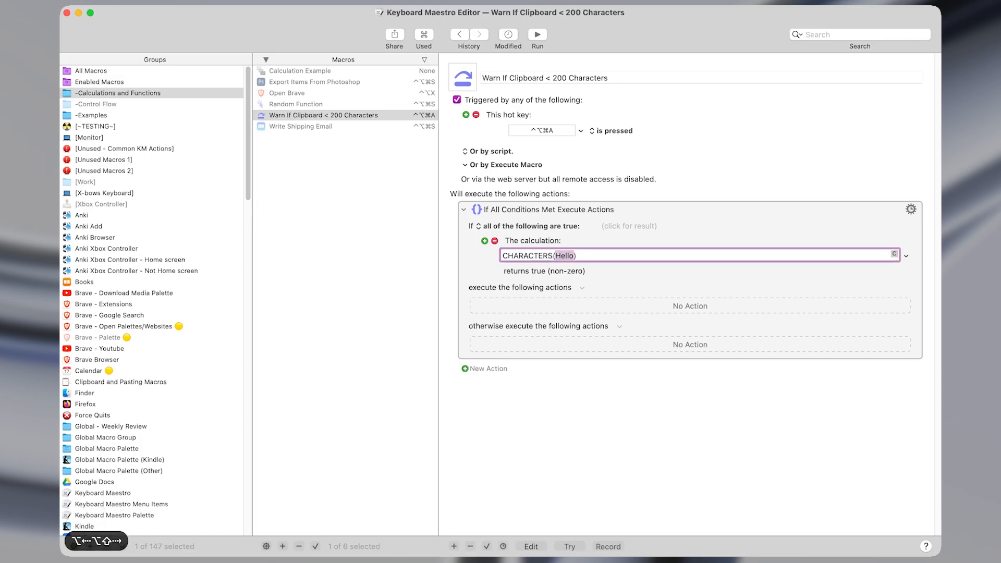
key(BackSpace)
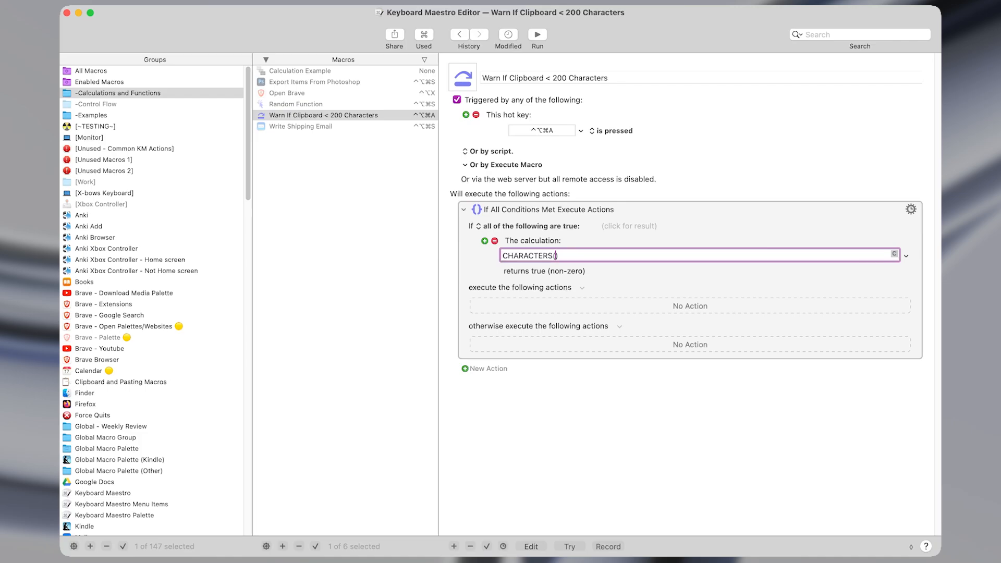
text(%SystemClipboard%)
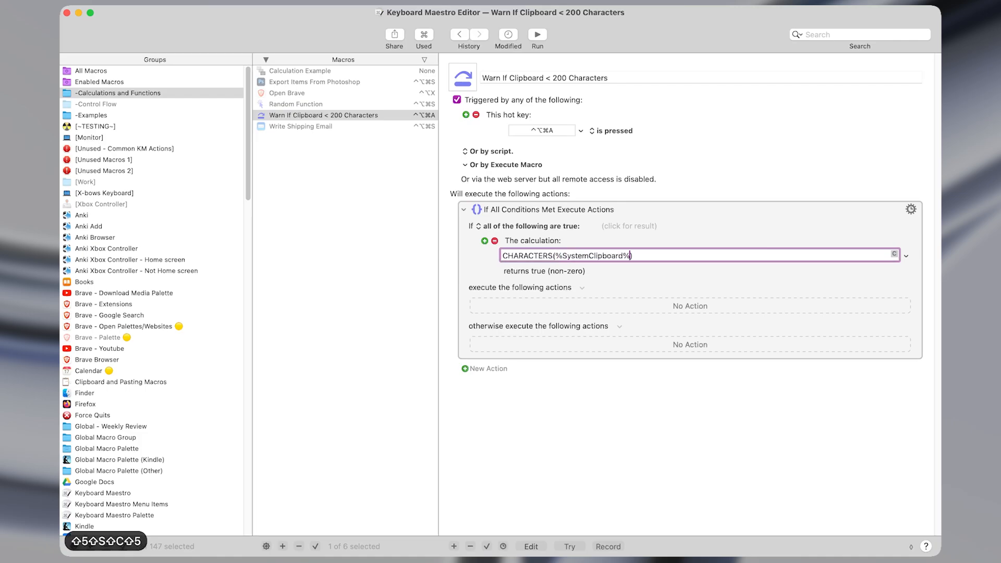
key(alt+shift+Left)
key(alt+shift+Left)
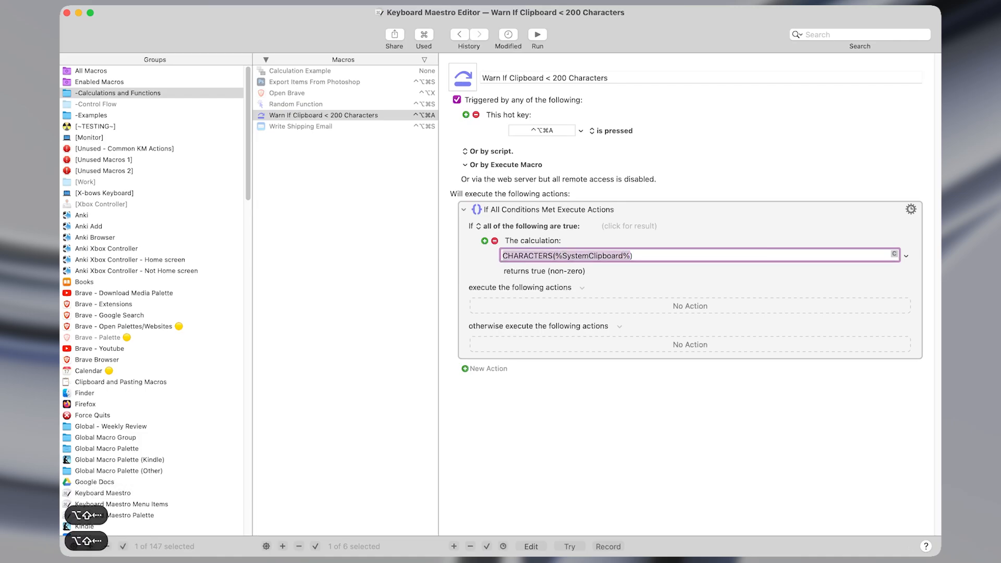
key(Right)
key(alt+shift+Left)
key(shift+Left)
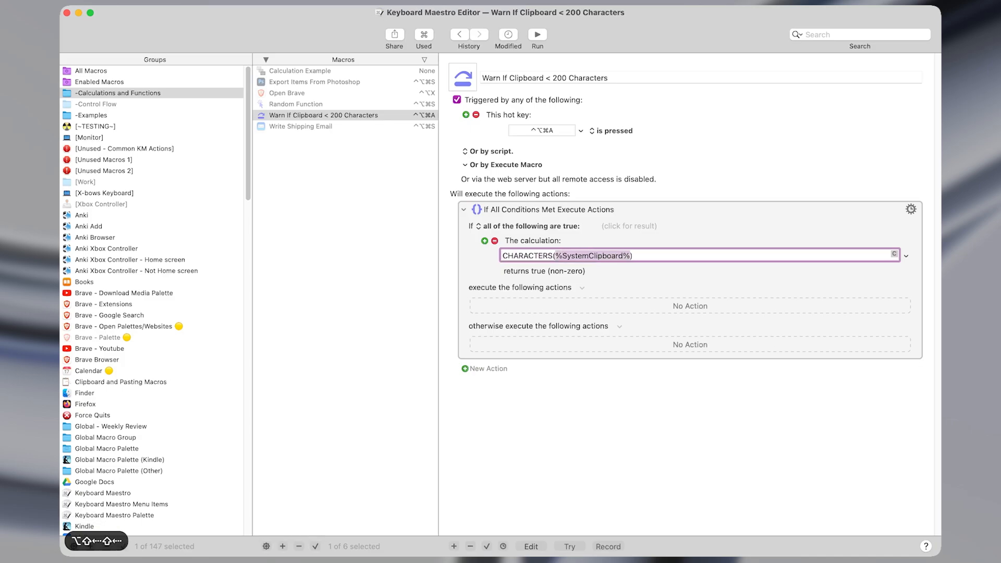
key(Right)
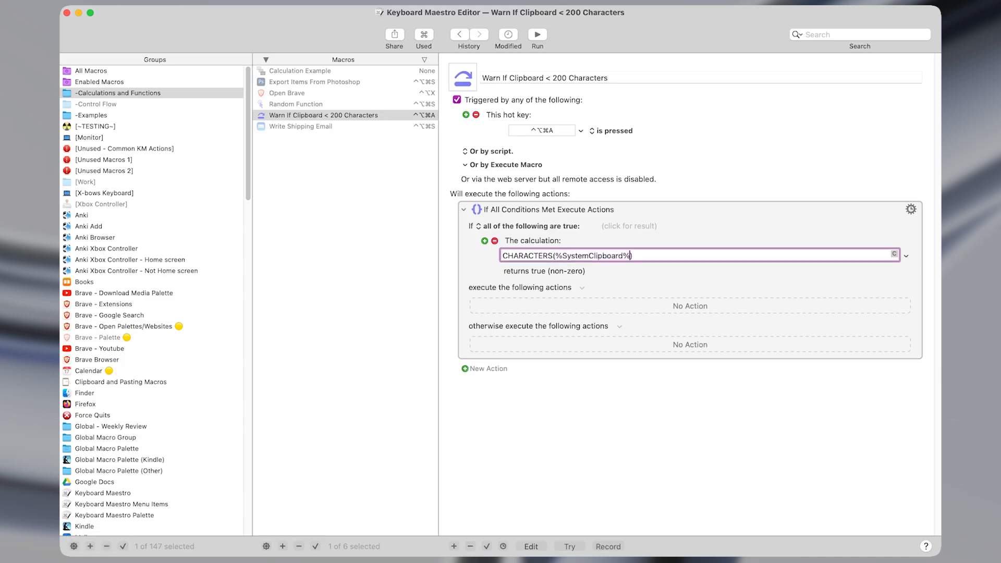
Step: Append the comparison <= 200 to the CHARACTERS(%SystemClipboard%) calculation in the If Then Else condition
key(shift+super+Left)
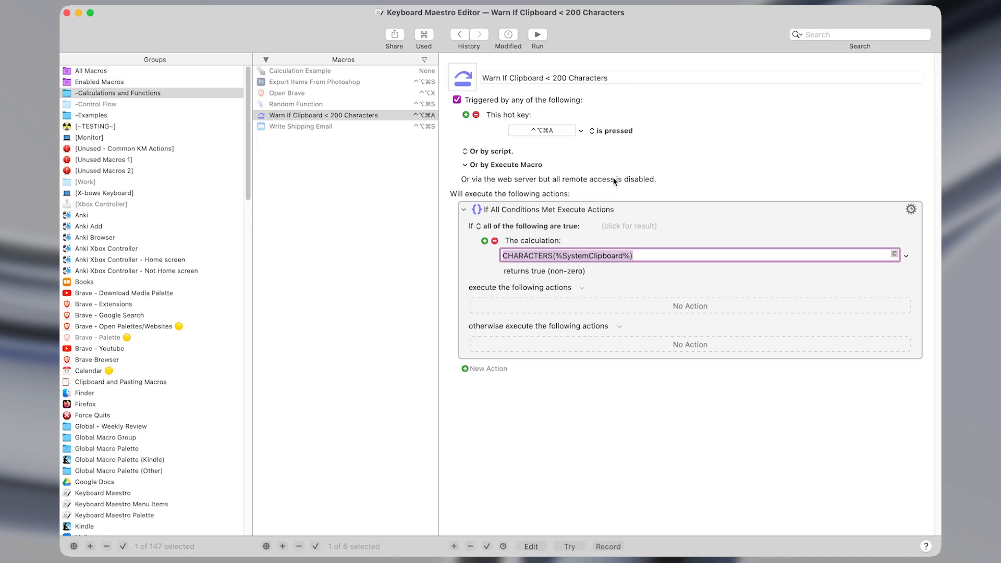
click(628, 256)
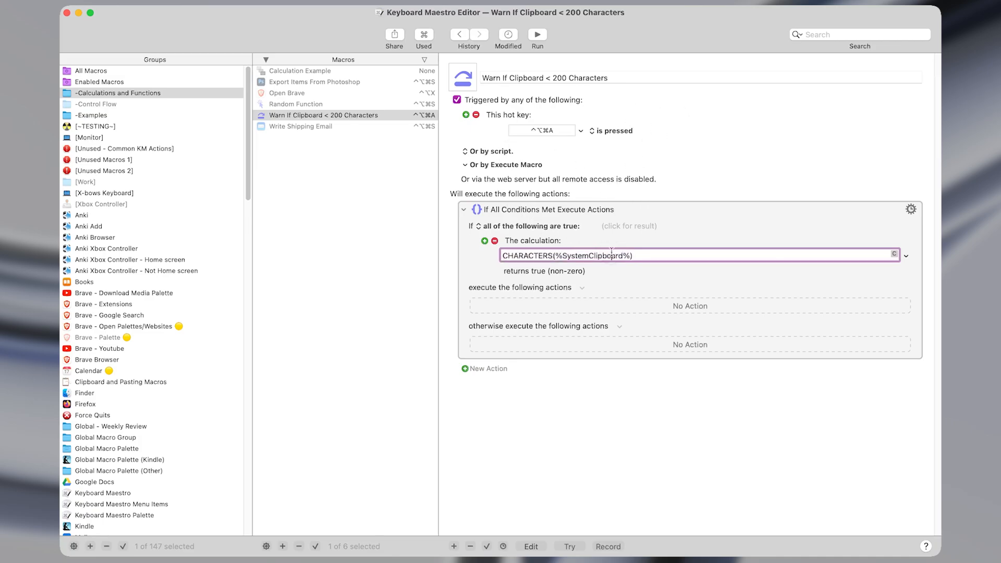
click(632, 270)
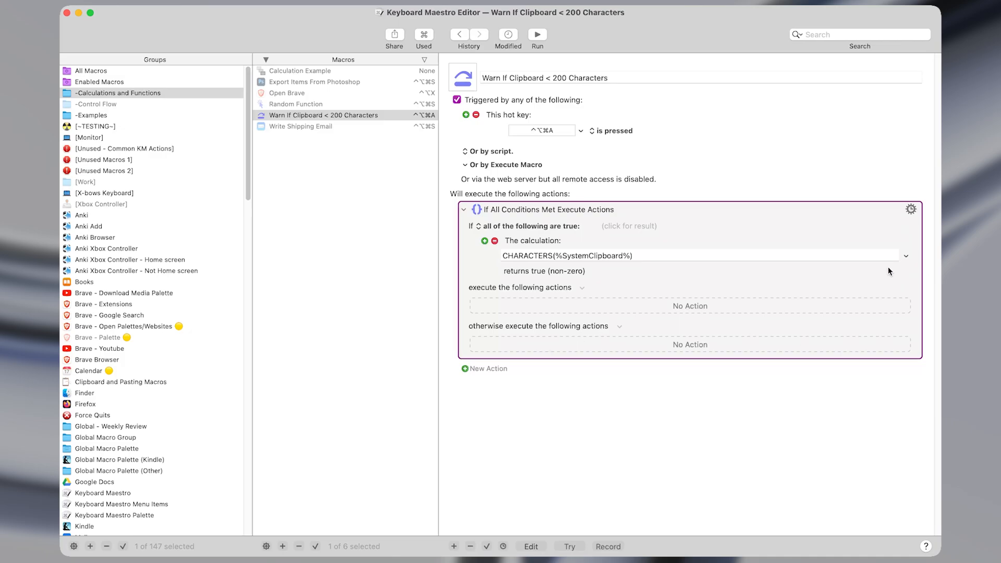
click(721, 256)
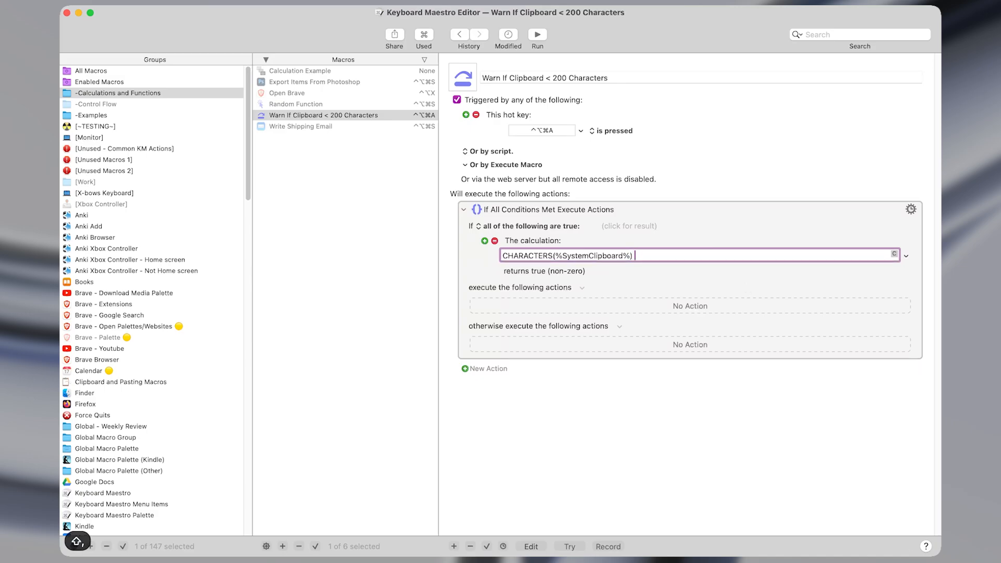
text(<= 200)
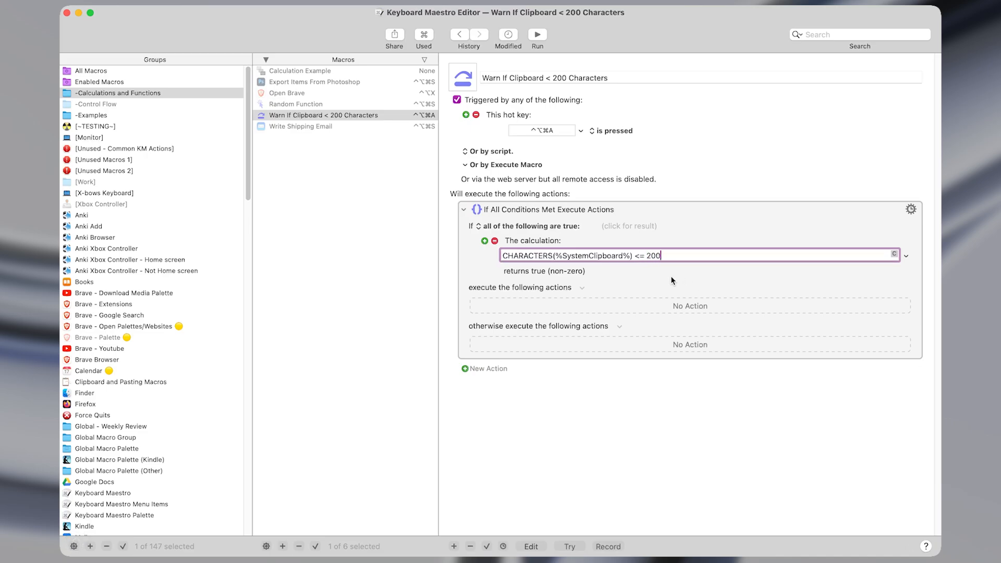
Step: Examine the condition's calculation, including the CHARACTERS function and its less-than-or-equal comparison with 200
double_click(643, 255)
click(644, 256)
key(super+a)
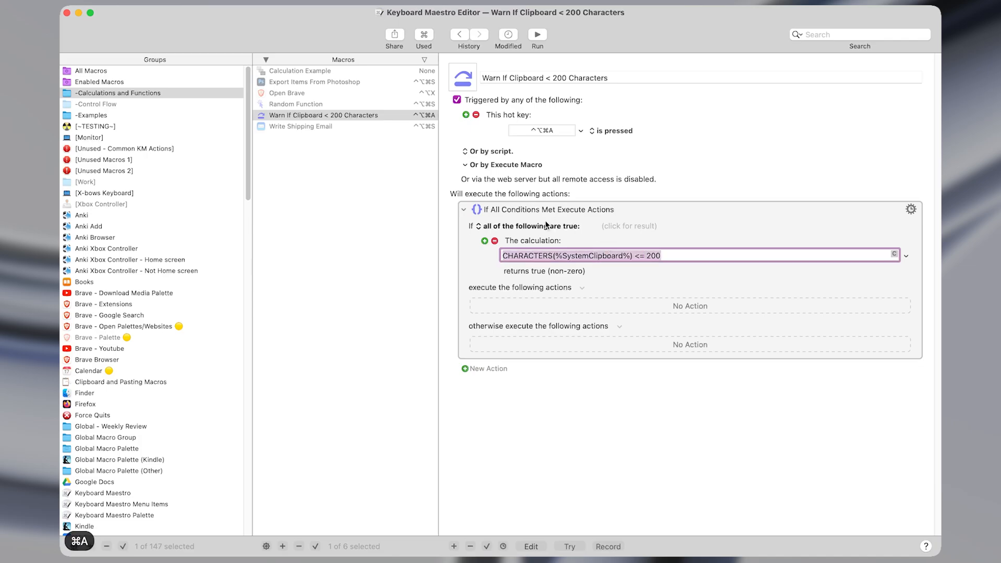
click(635, 255)
click(667, 255)
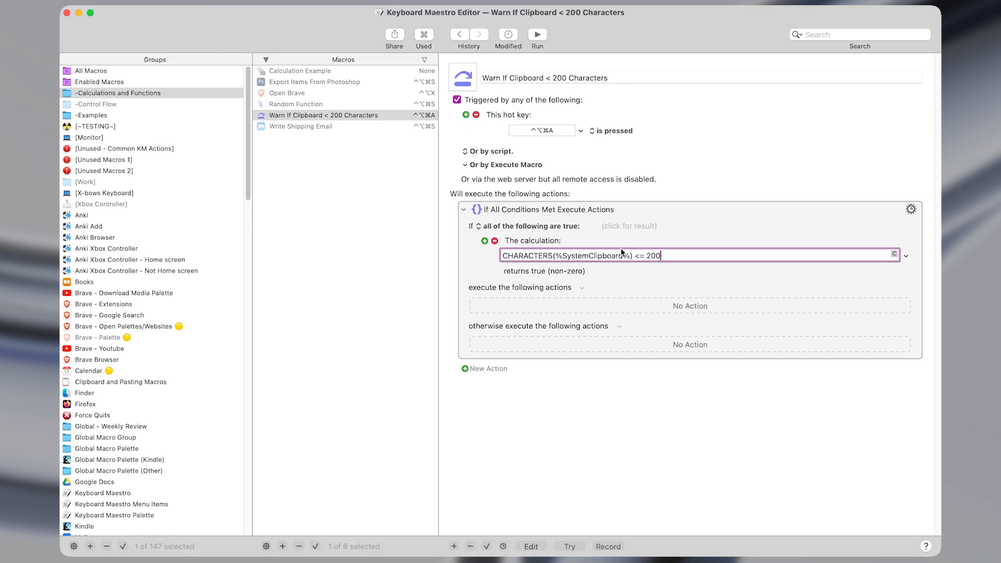
key(cmd+a)
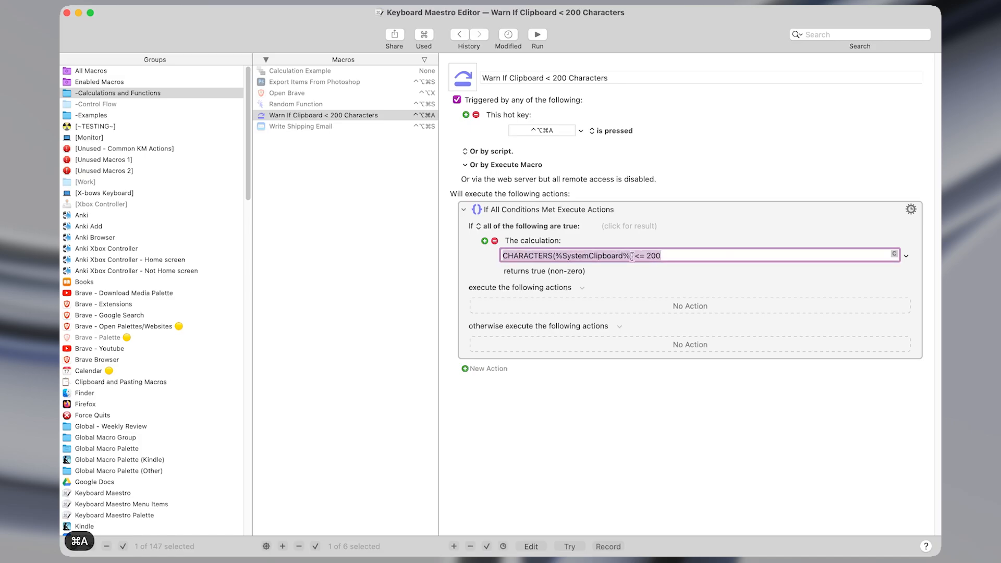
click(643, 256)
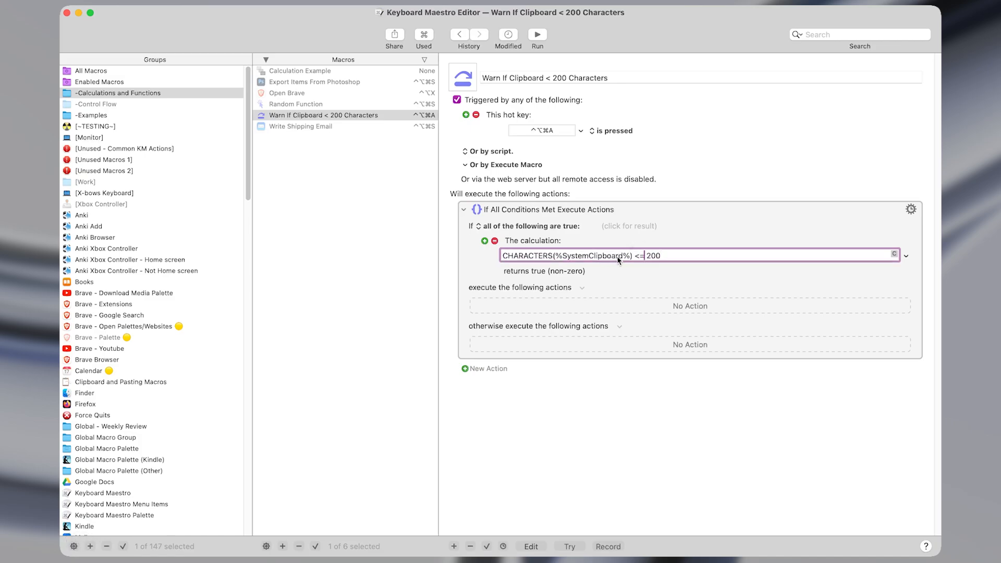
drag(635, 256, 525, 257)
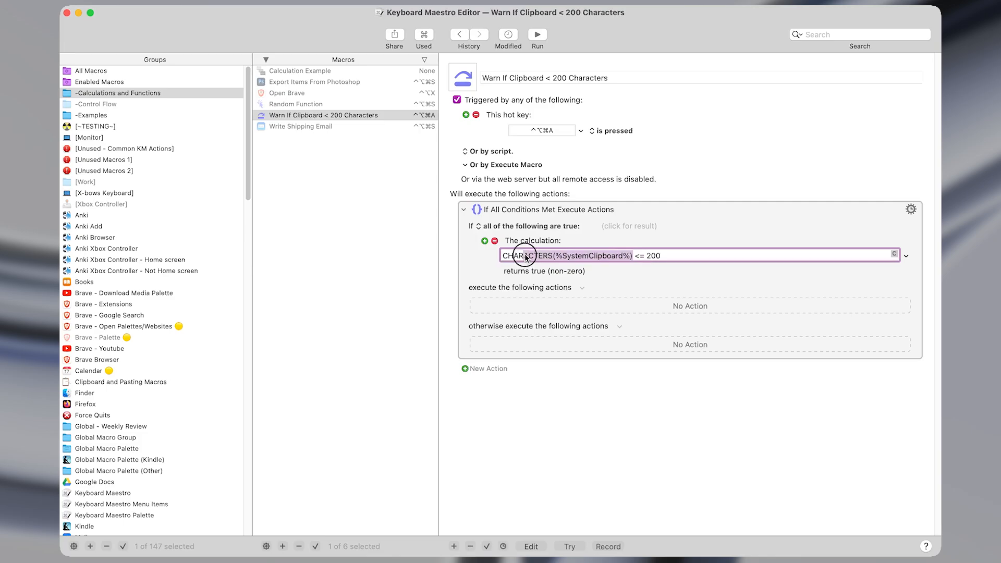
click(635, 257)
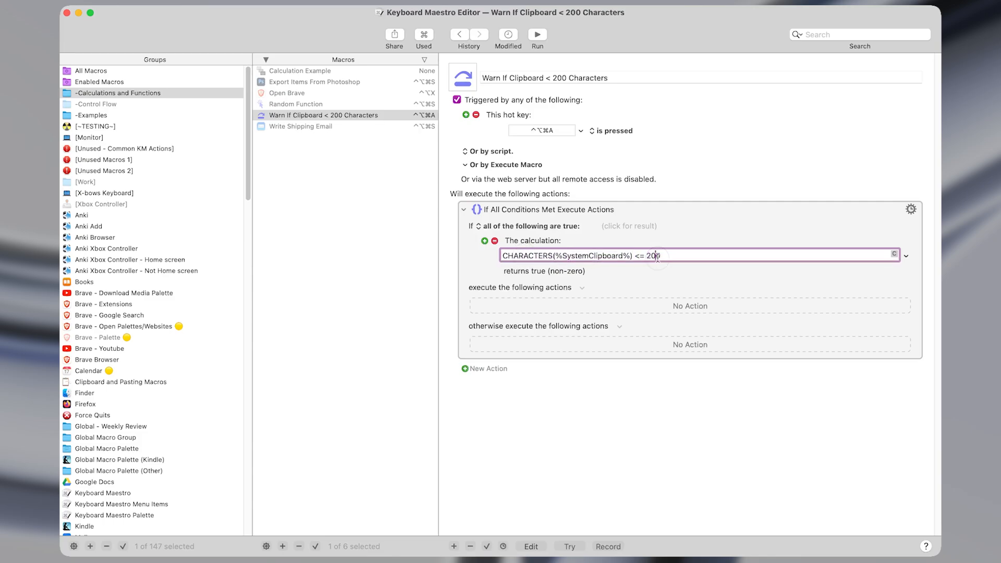
drag(660, 256, 502, 256)
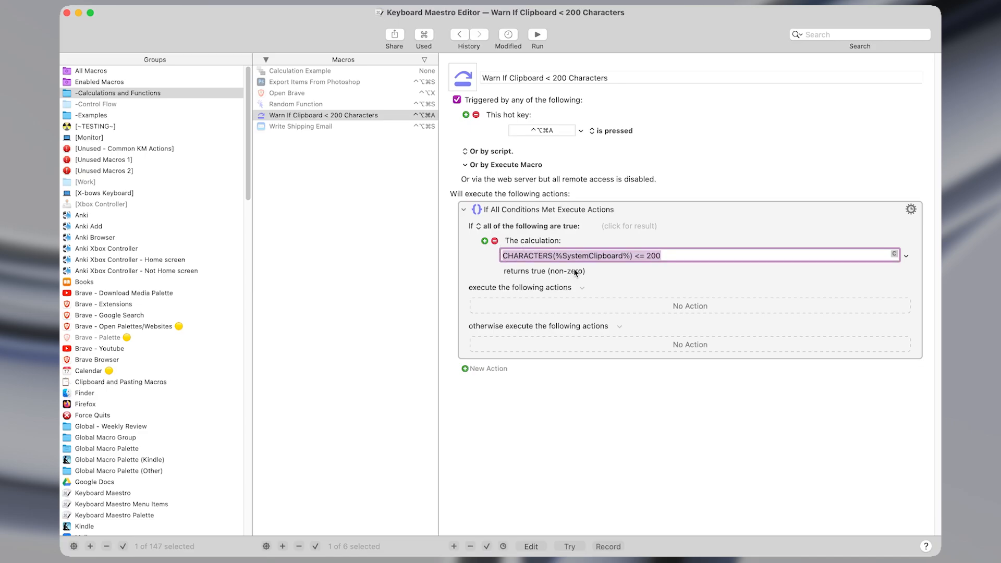
click(648, 256)
Step: Add an Insert Text by Pasting action containing %SystemClipboard% to the branch executed when the condition is true
key(super+k)
click(639, 311)
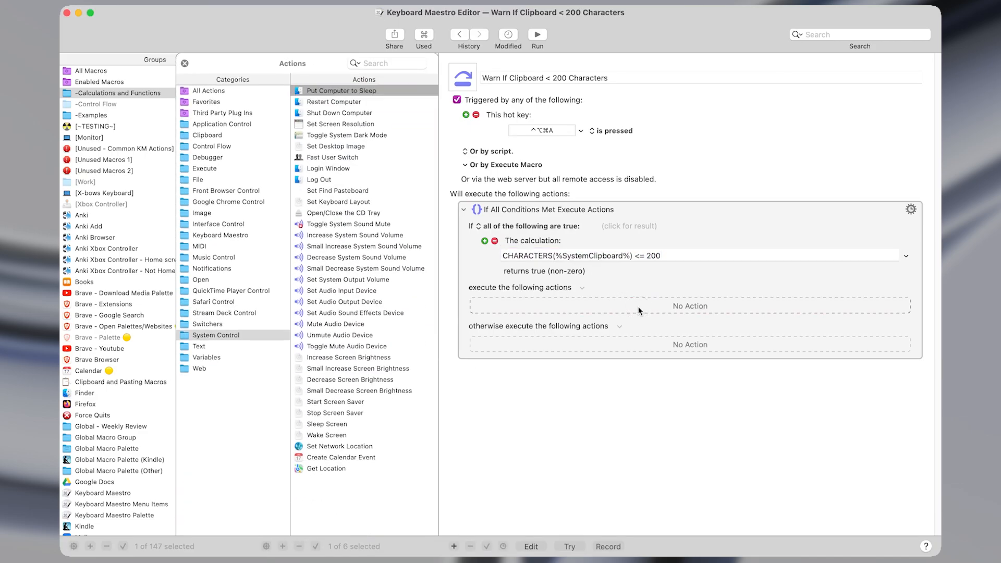
key(ctrl+super+t)
text(inset)
key(BackSpace)
text(r)
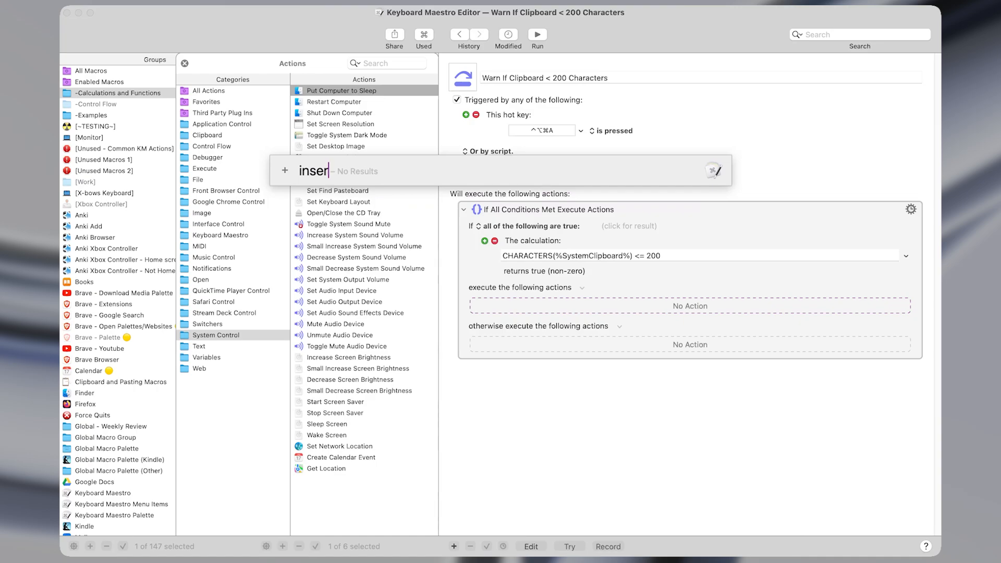
key(Down)
key(Down)
key(Down)
key(Down)
key(Return)
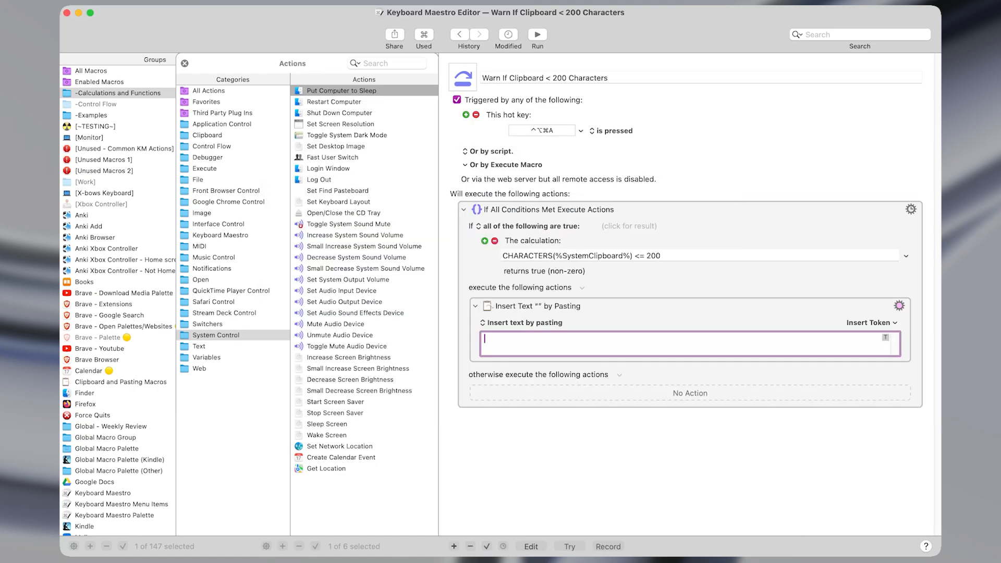
text(%SystemClipboard%)
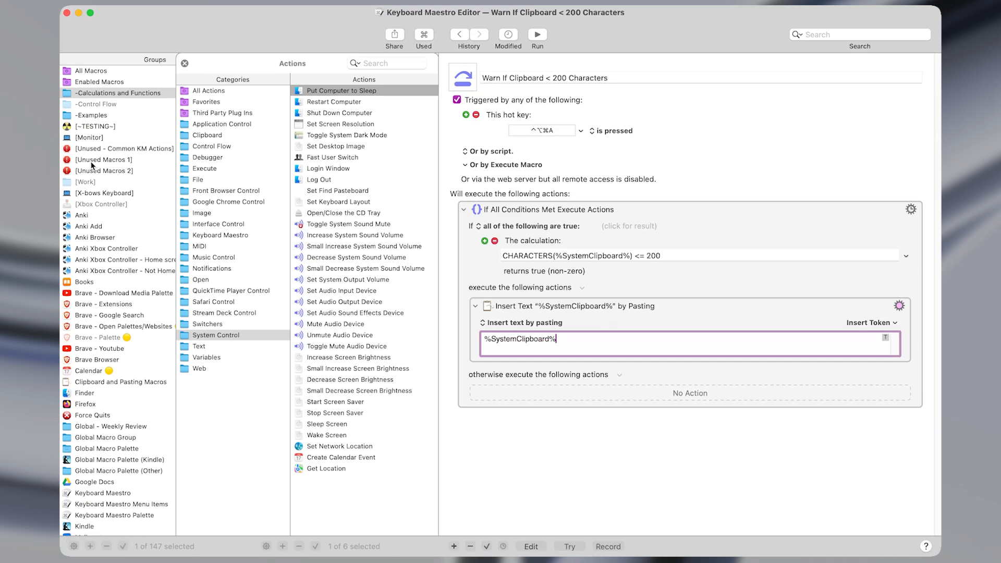
click(185, 63)
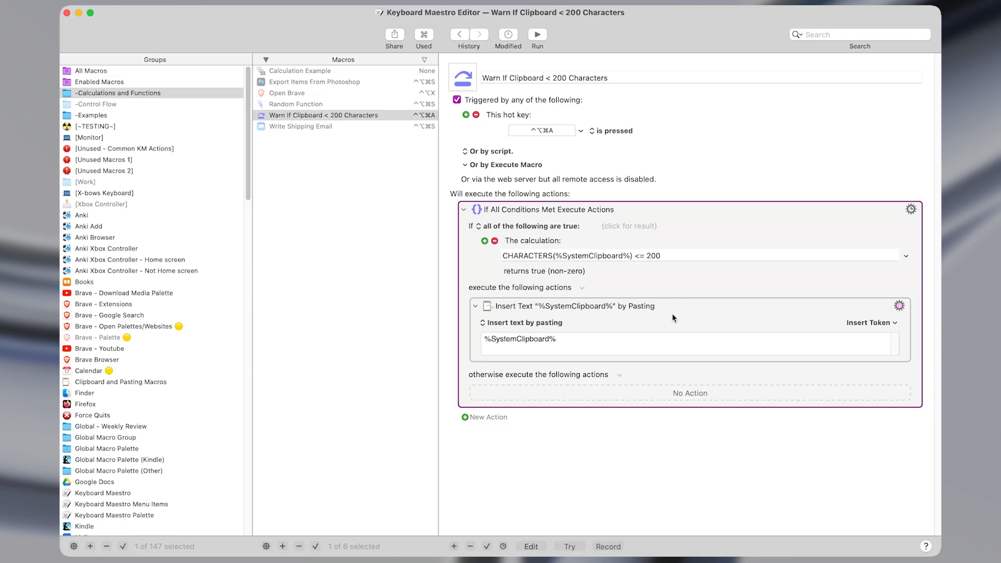
Step: Add a Display Text in Window action and place it in the otherwise branch
click(661, 331)
key(shift+super+f)
text(inser)
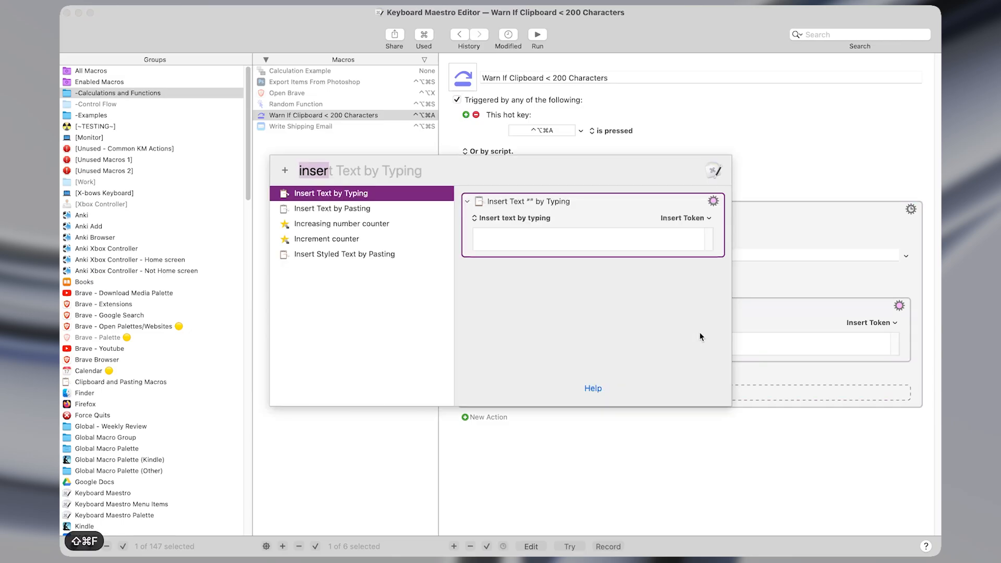
text(dis)
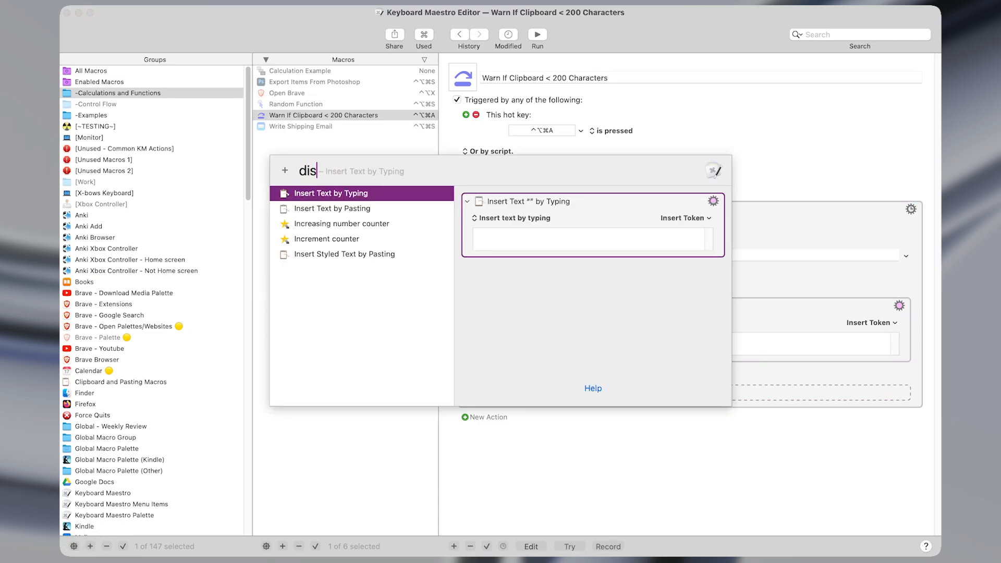
key(Return)
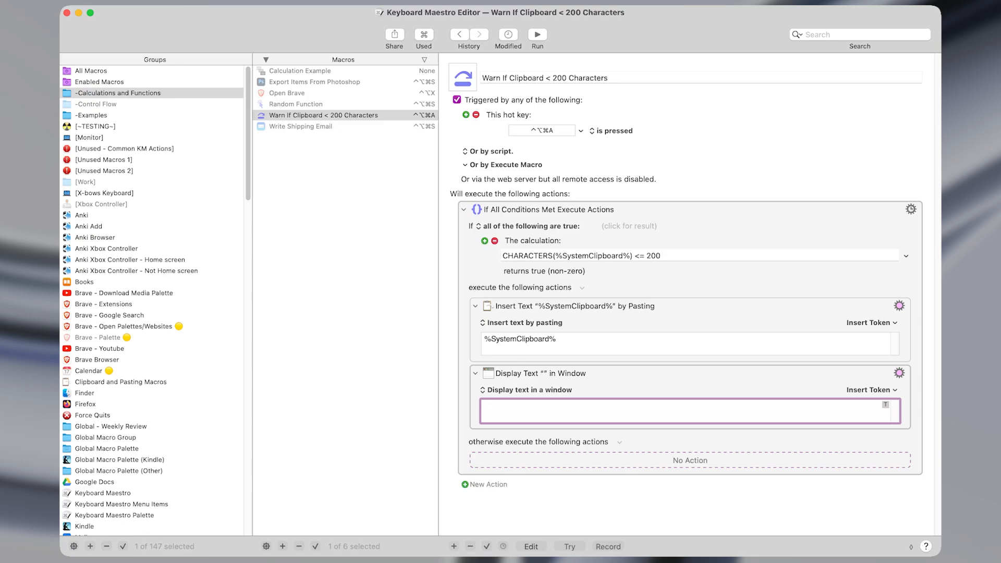
drag(666, 386, 668, 458)
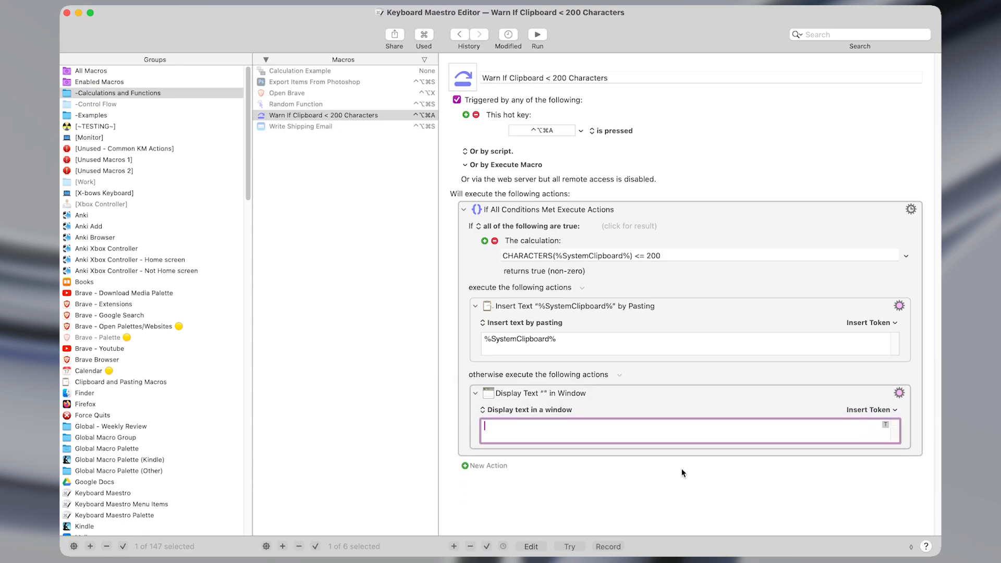
Step: Set the Display Text action's message to "There are more than 200 characters in the clipboard!"
text(Th)
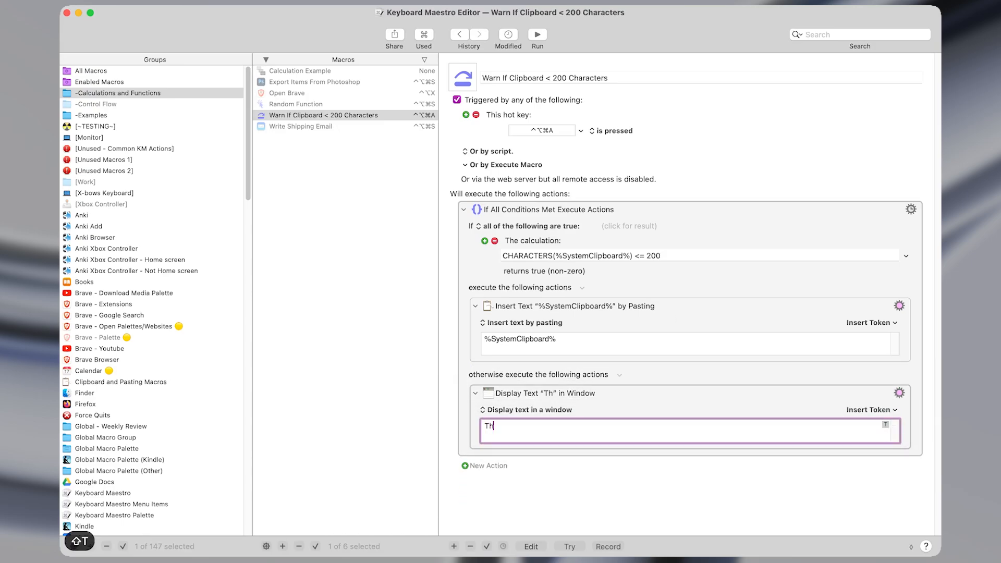
text(ere are more than )
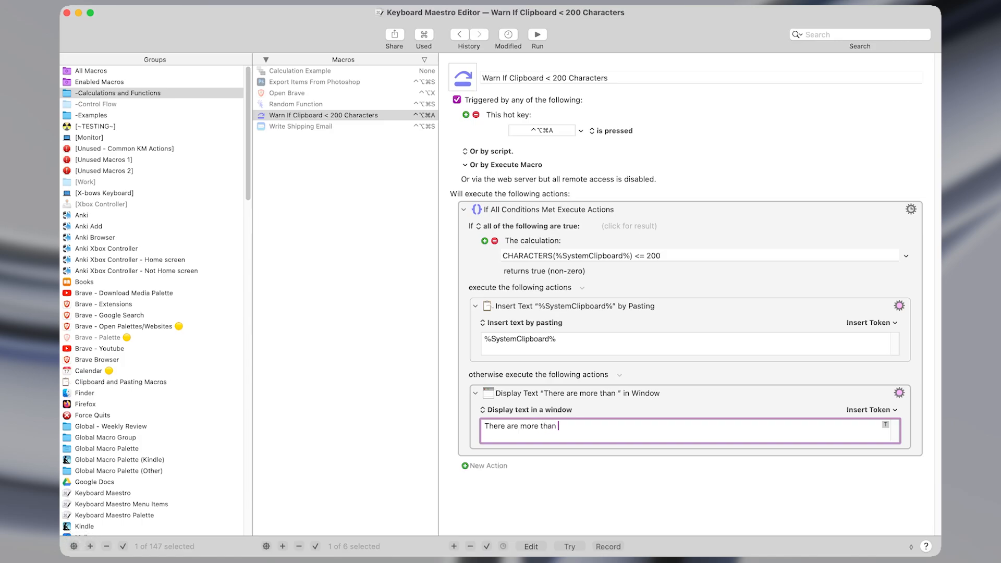
text(200 characters in)
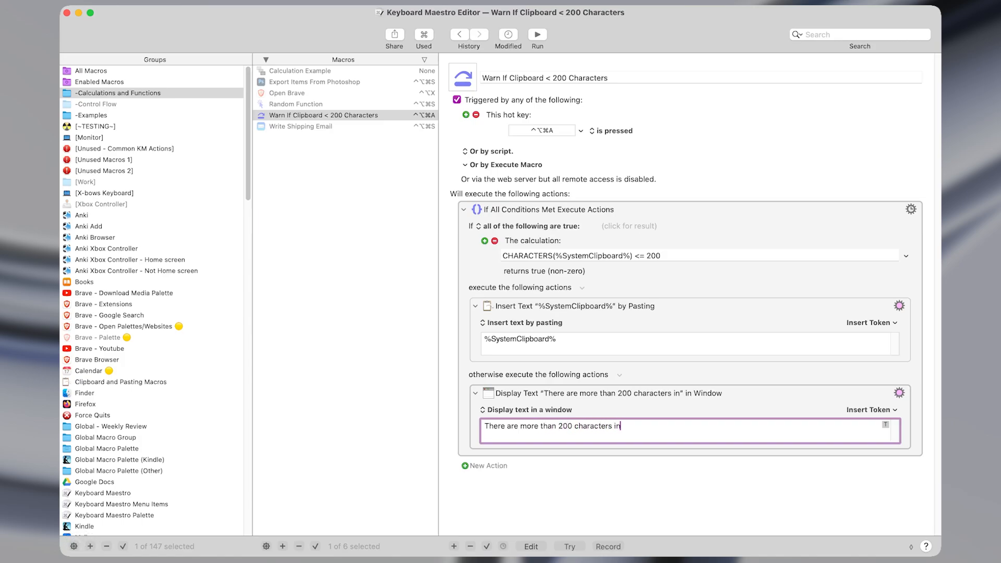
text( the clipboard!)
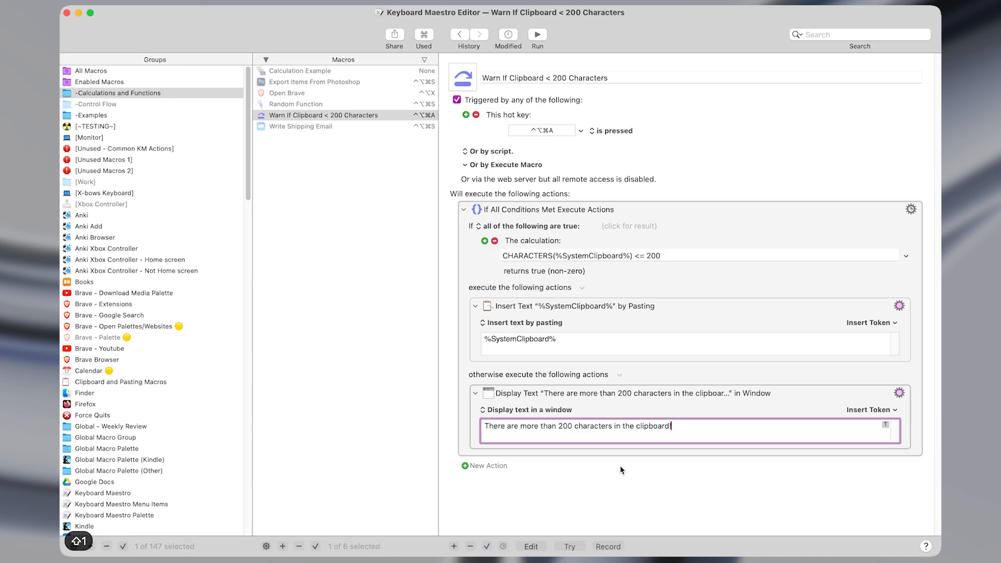
click(735, 410)
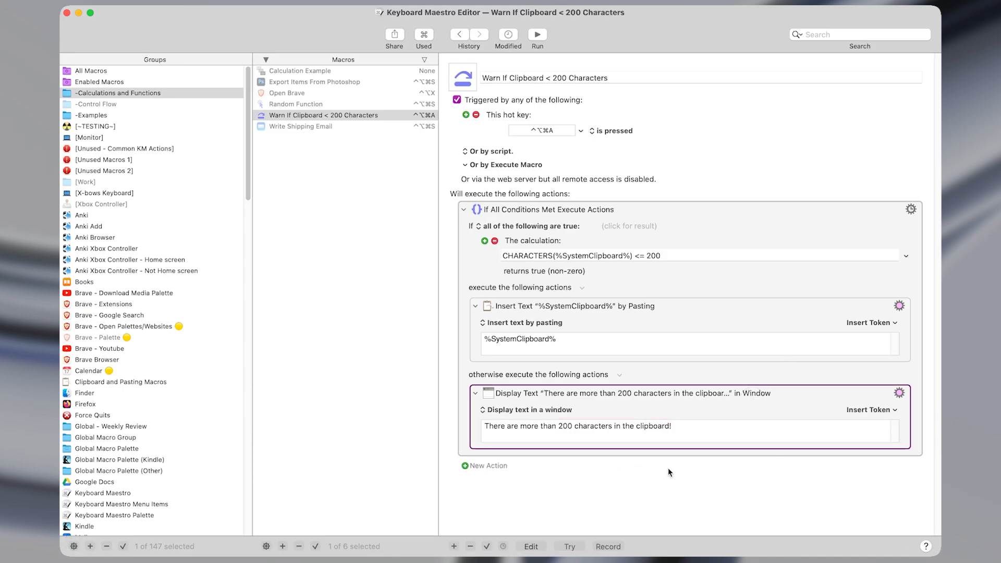
Step: Switch to the browser's Character Limit Form, bring up text.txt and copy the line "This is a short example."
key(ctrl+alt+x)
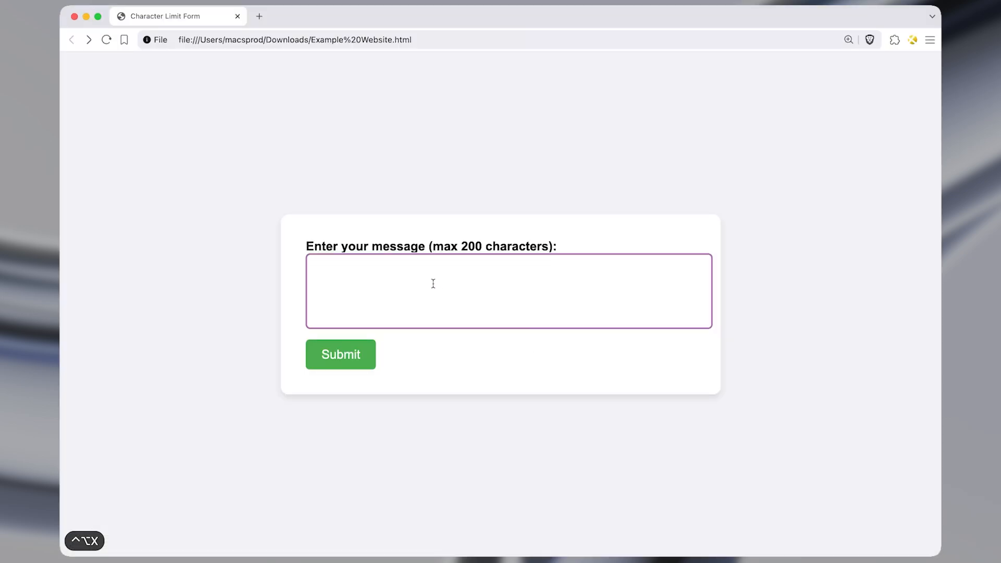
key(ctrl+alt+q)
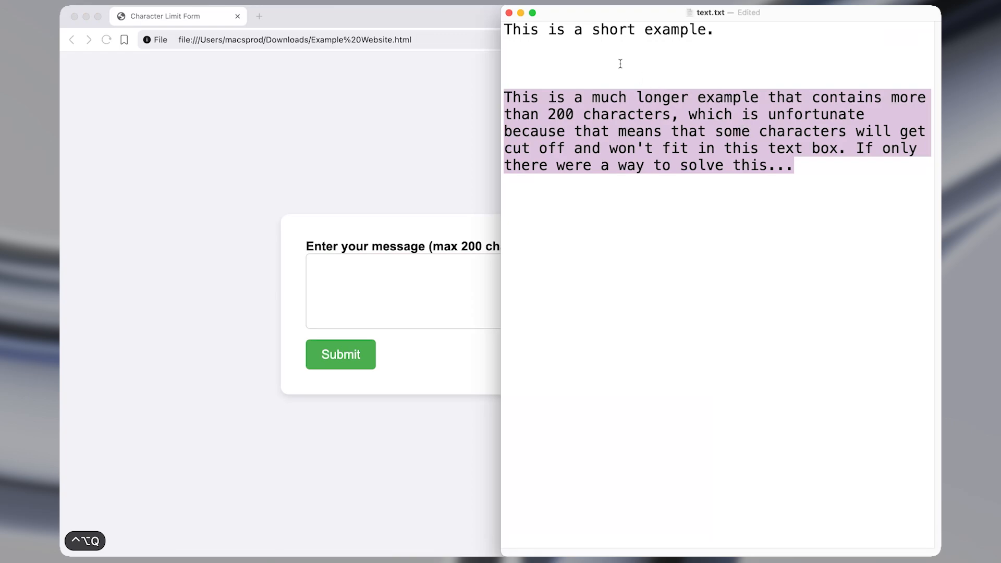
triple_click(633, 29)
key(super+c)
Step: Test the clipboard warning macro with the short text in the form's message box, and clear the box
click(318, 315)
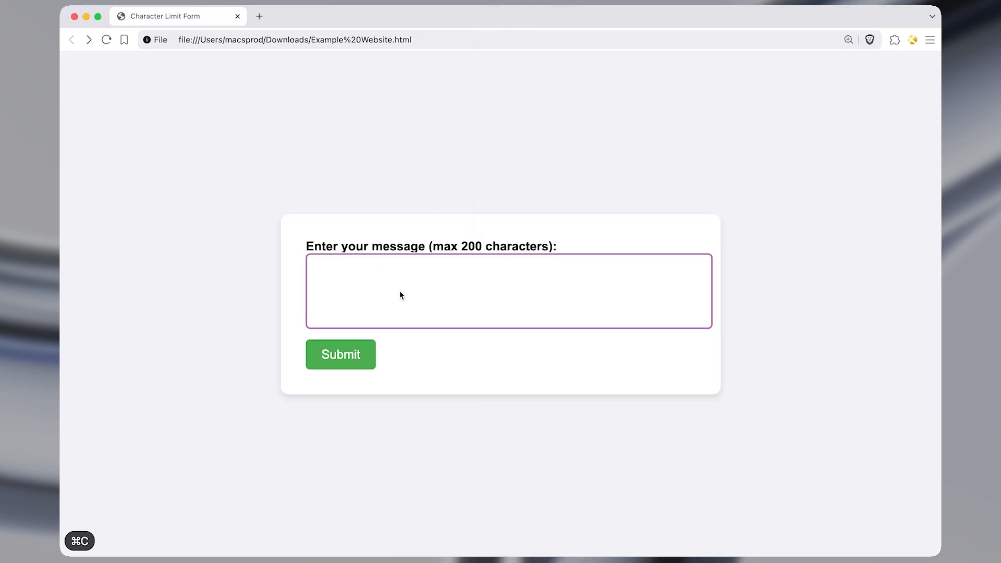
key(ctrl+alt+super+a)
key(super+v)
key(super+a)
key(BackSpace)
Step: Return to text.txt and copy the longer example paragraph
key(ctrl+alt+q)
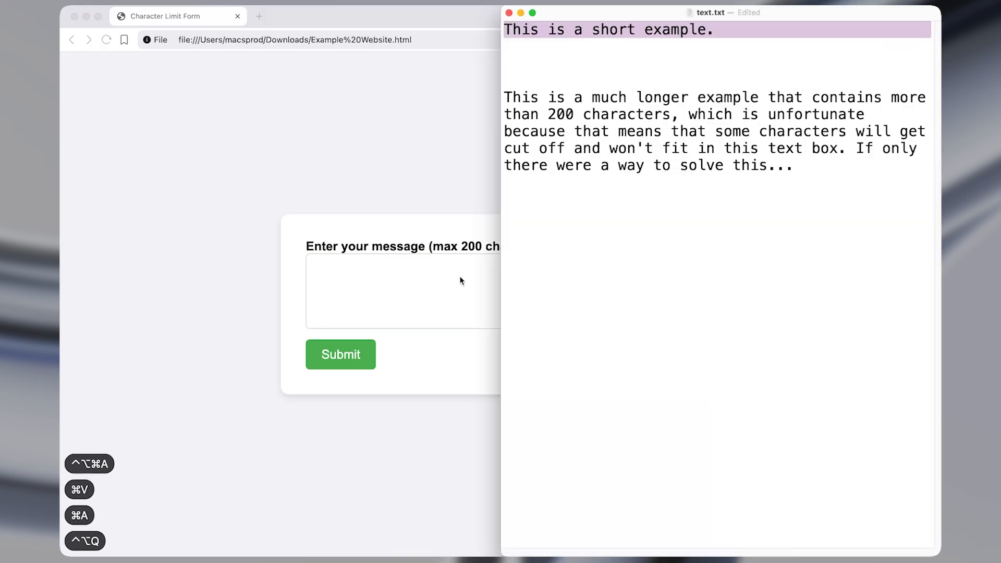
triple_click(640, 132)
key(super+c)
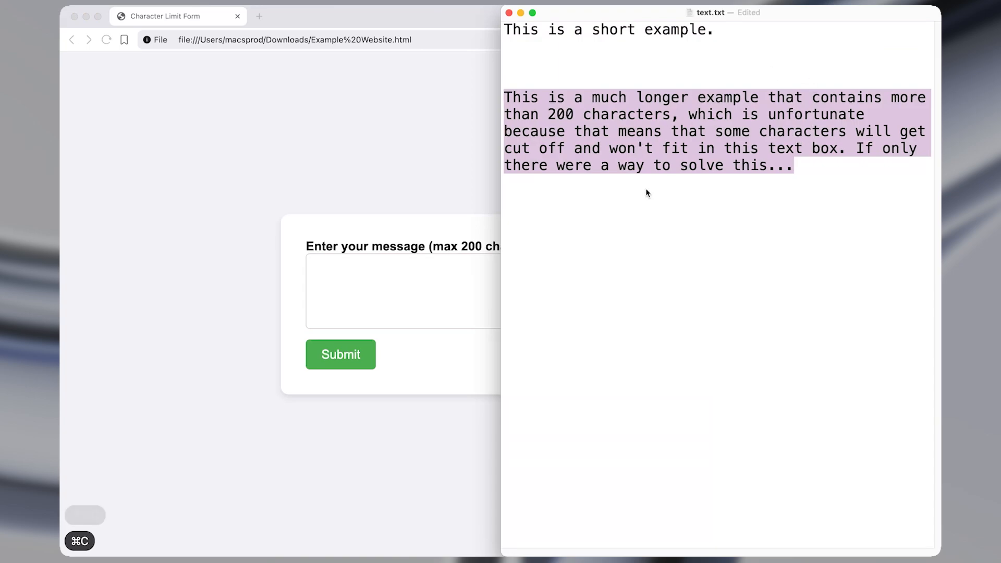
Step: Run the clipboard warning macro in the form's message box with the long text copied, and dismiss the warning window
click(376, 298)
key(ctrl+alt+super+a)
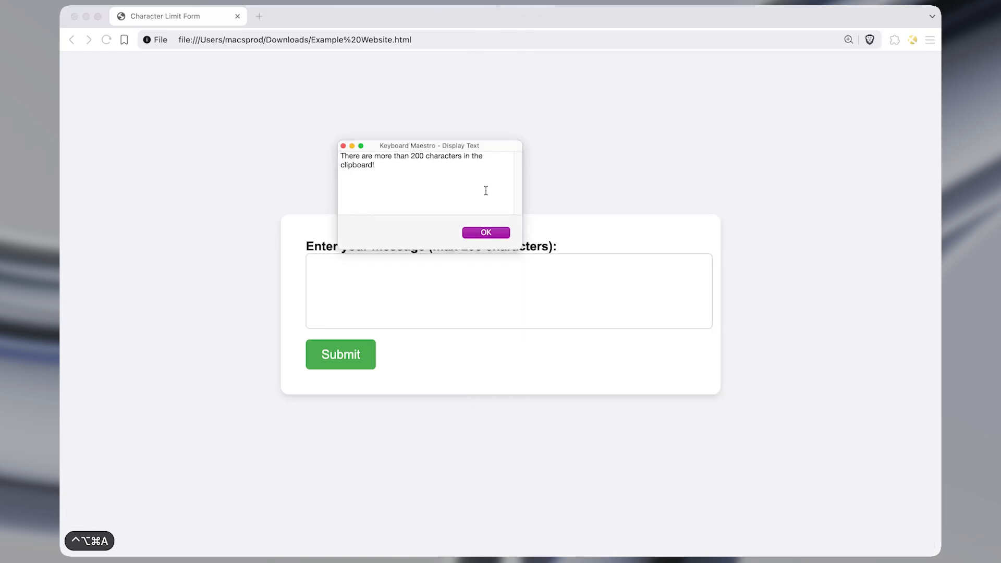
drag(412, 177, 342, 155)
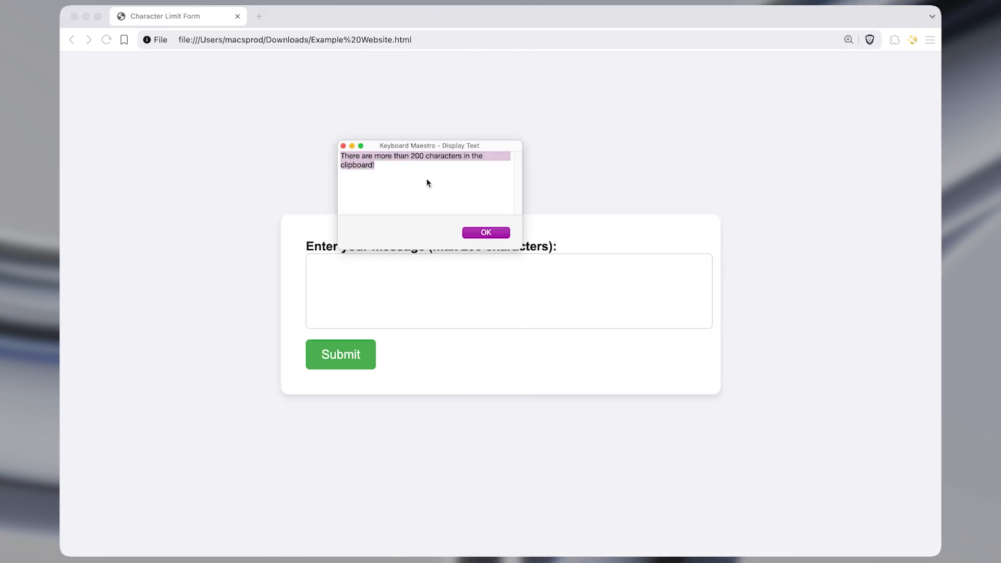
click(488, 232)
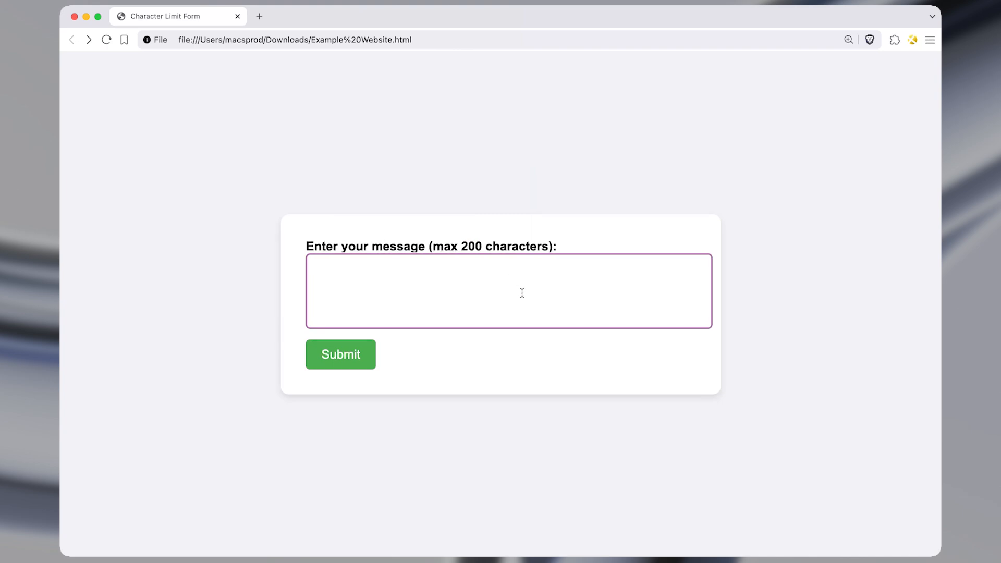